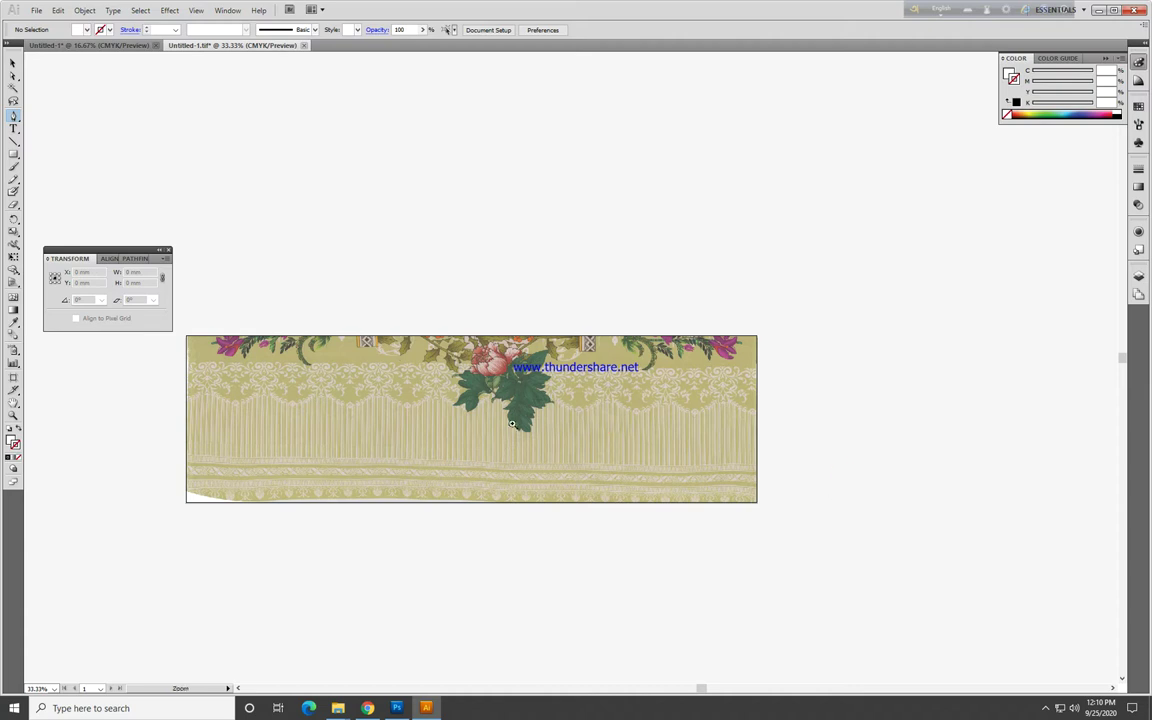
Step: Add a new empty layer above the fabric image in the Layers panel
{"action": "left_click_drag", "start_coordinate": [512, 423], "coordinate": [640, 490]}
{"action": "left_click", "coordinate": [779, 375], "text": "alt"}
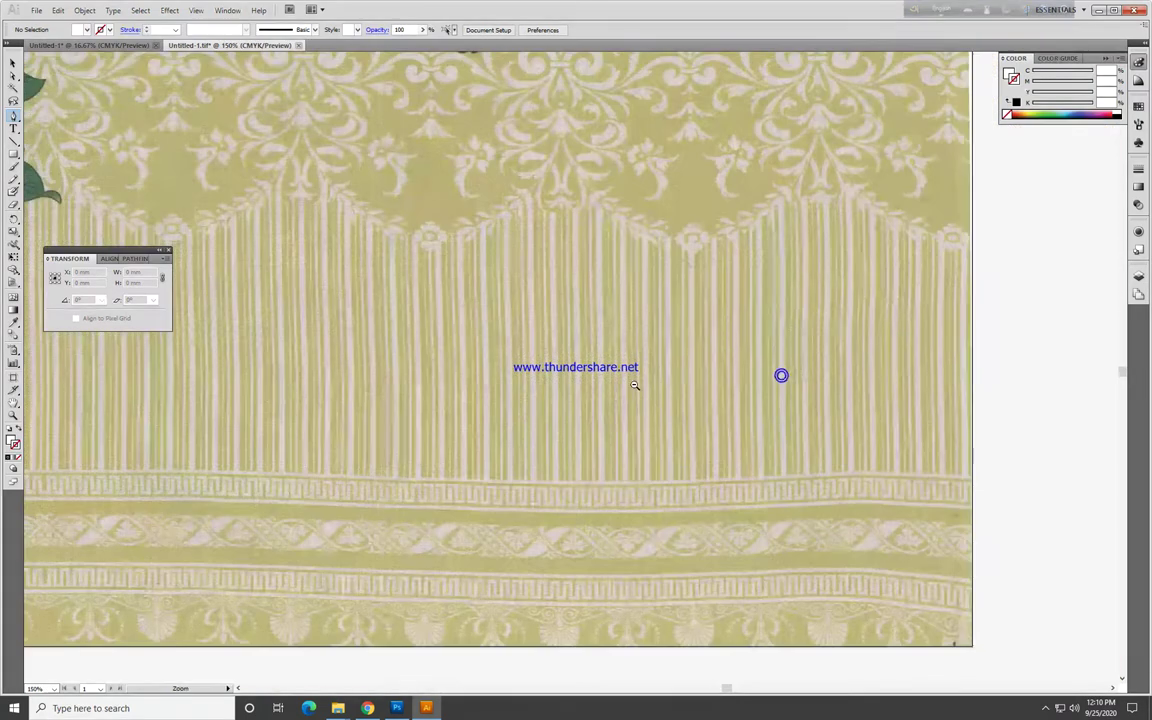
{"action": "left_click", "coordinate": [584, 379], "text": "alt"}
{"action": "left_click", "coordinate": [1139, 279]}
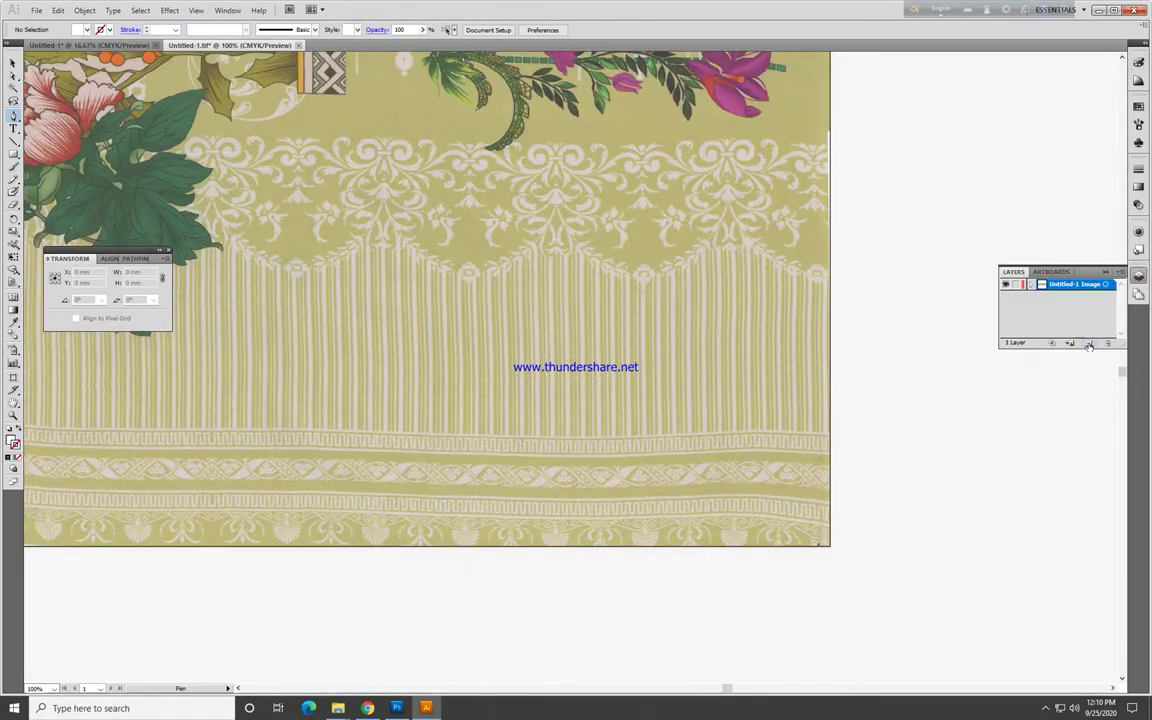
{"action": "left_click", "coordinate": [1089, 343]}
{"action": "key", "text": "ctrl+minus"}
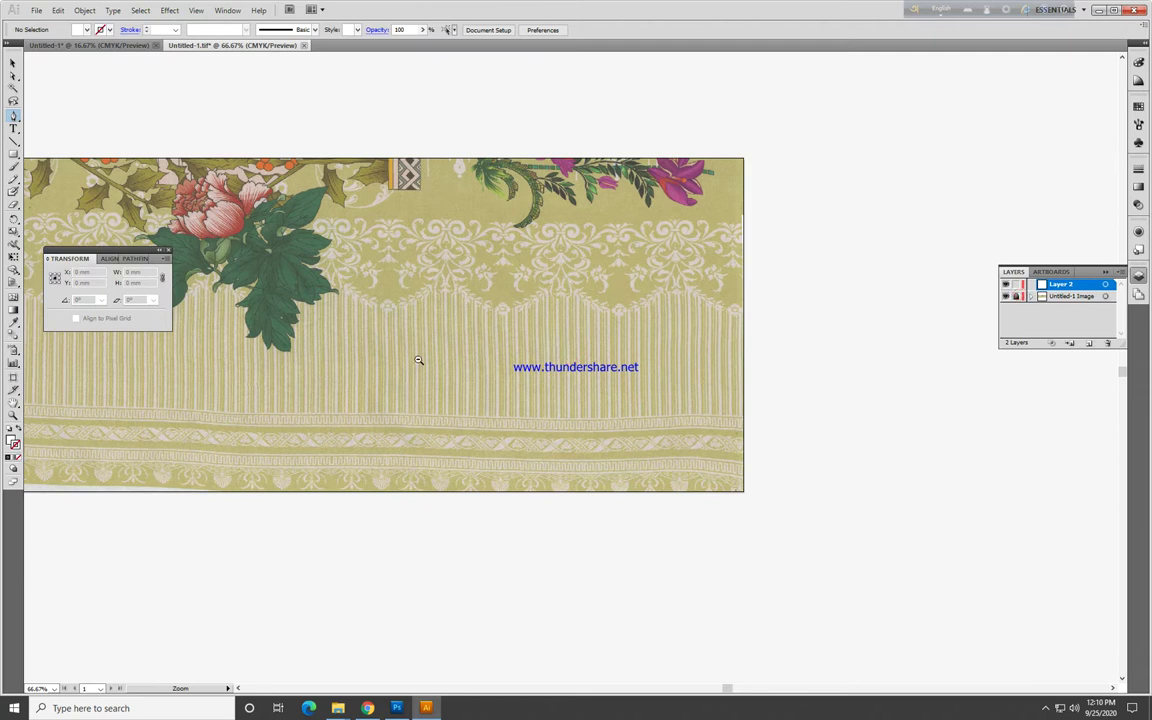
{"action": "left_click", "coordinate": [418, 360], "text": "alt"}
Step: Set no fill with a 1 pt stroke and zoom closely onto the central damask scroll
{"action": "left_click", "coordinate": [28, 449]}
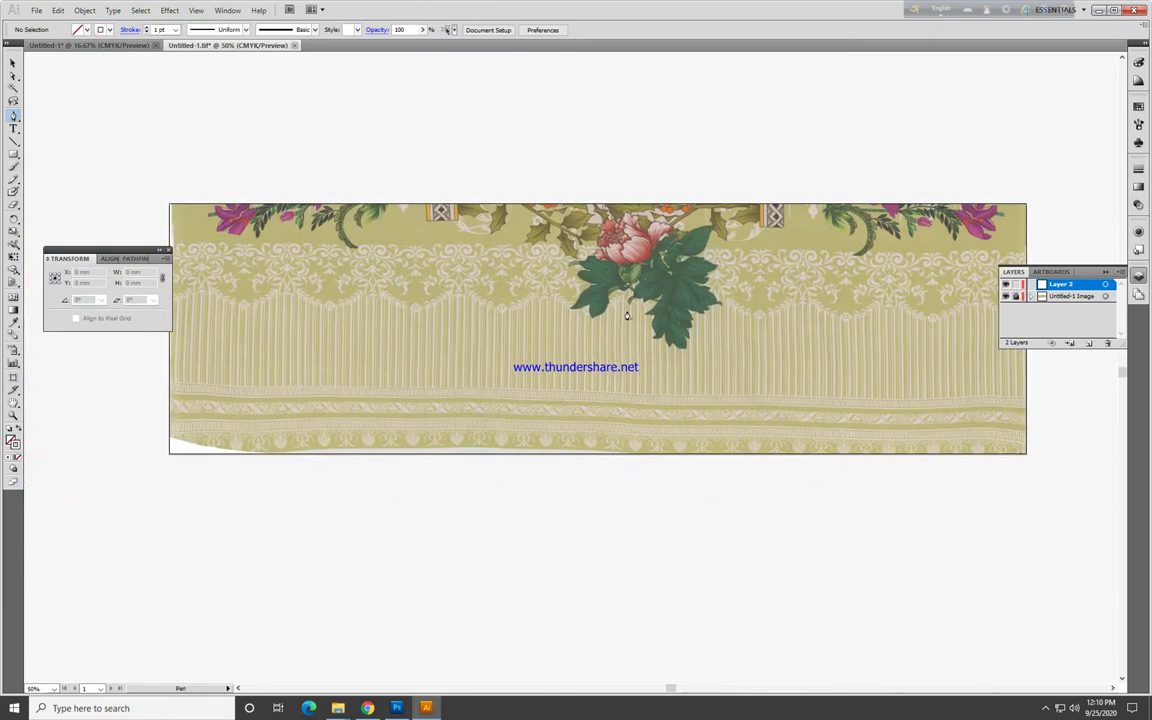
{"action": "left_click", "coordinate": [1138, 63]}
{"action": "left_click", "coordinate": [1139, 171]}
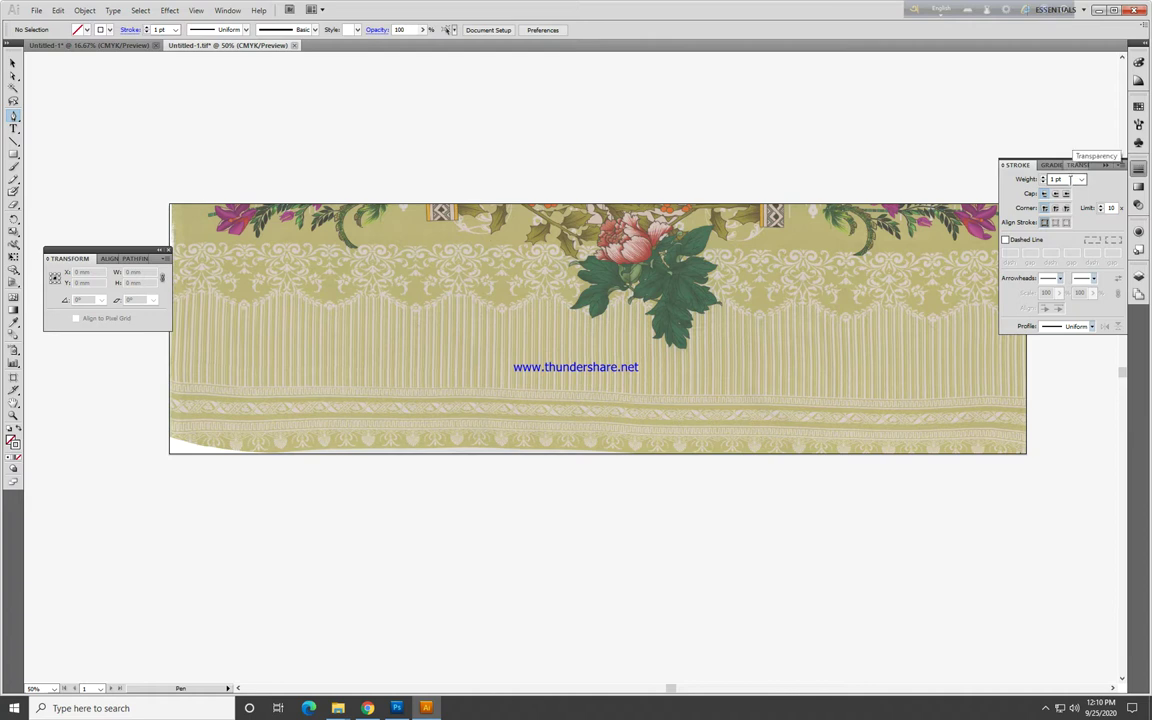
{"action": "key", "text": "z"}
{"action": "mouse_move", "coordinate": [447, 290]}
{"action": "left_mouse_down"}
{"action": "mouse_move", "coordinate": [607, 415]}
{"action": "mouse_move", "coordinate": [515, 326]}
{"action": "mouse_move", "coordinate": [868, 360]}
{"action": "left_mouse_up"}
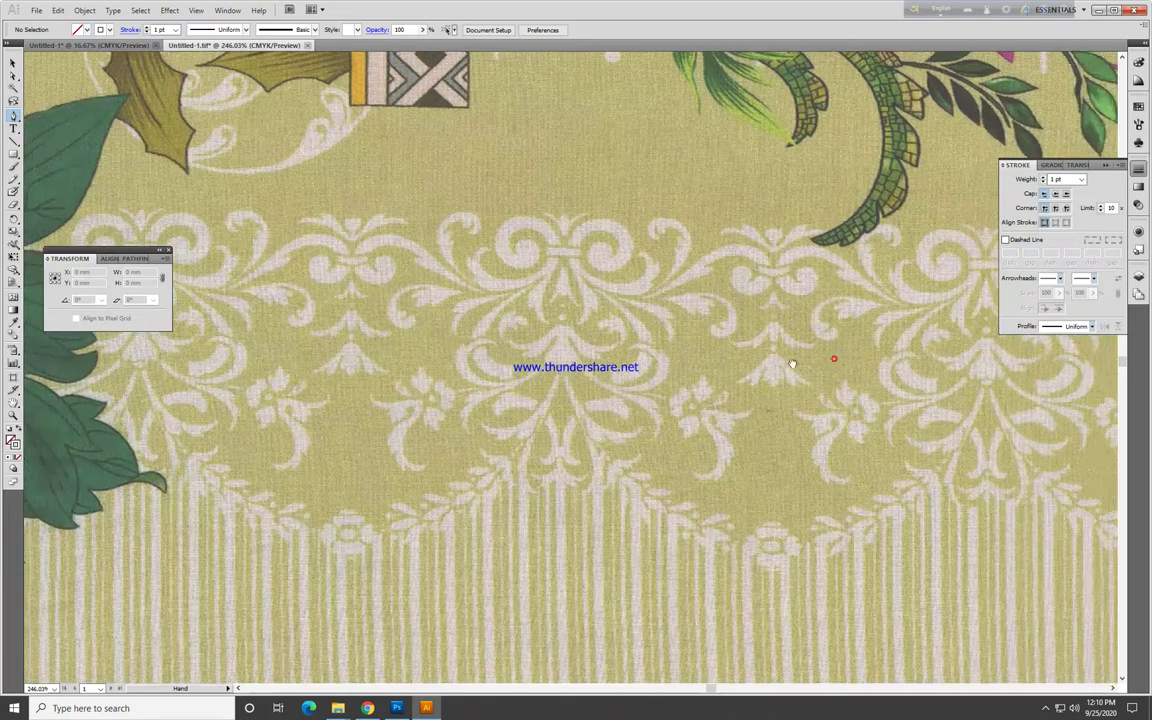
{"action": "left_click_drag", "start_coordinate": [522, 237], "coordinate": [727, 352]}
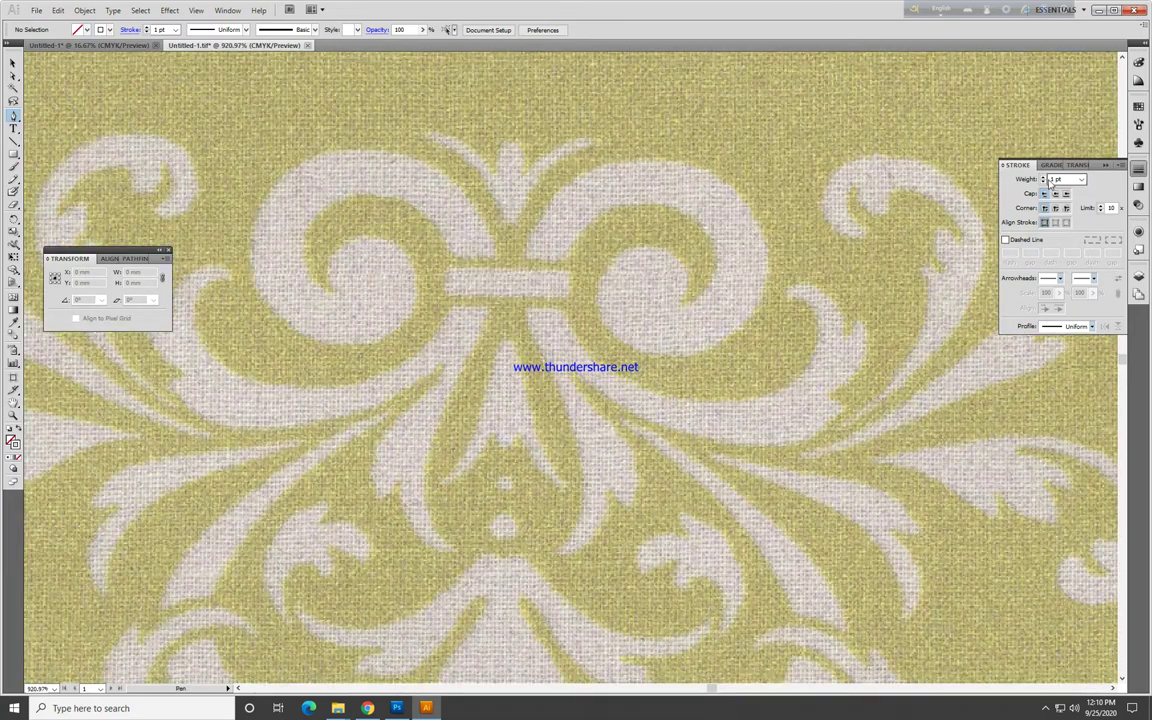
{"action": "left_click", "coordinate": [1137, 64]}
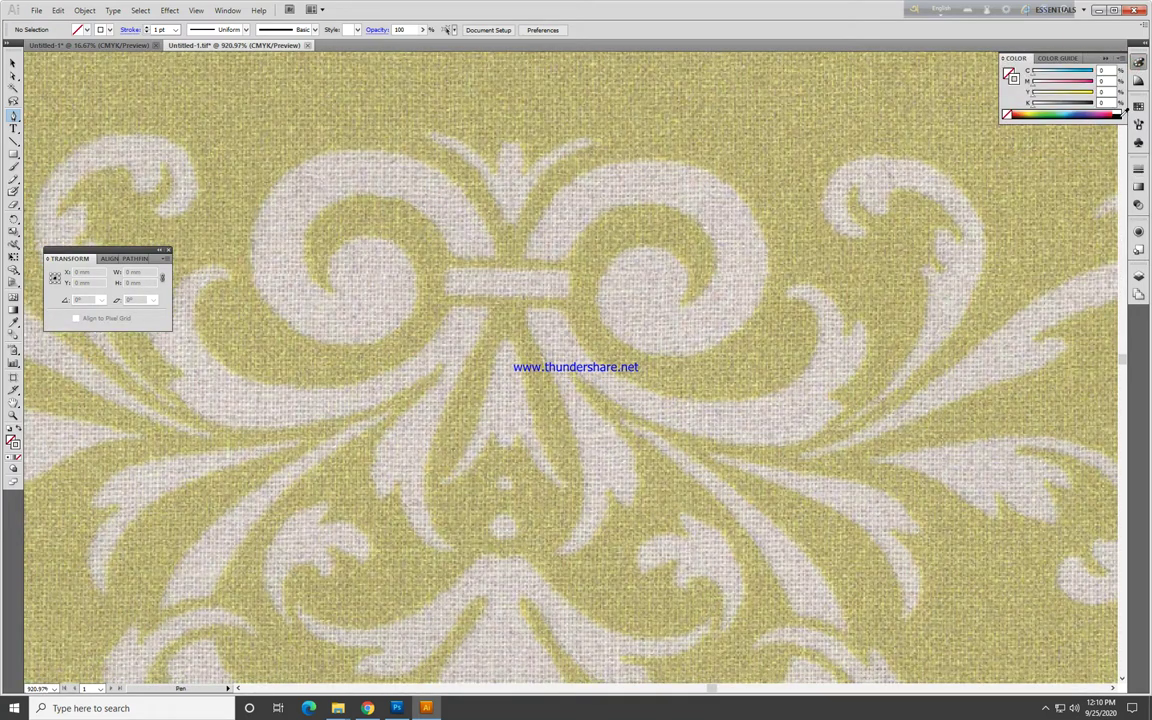
Step: Set the stroke to K=100 black and Pen-trace around the inner spiral and over its top
{"action": "left_click", "coordinate": [1123, 112]}
{"action": "left_click", "coordinate": [682, 302]}
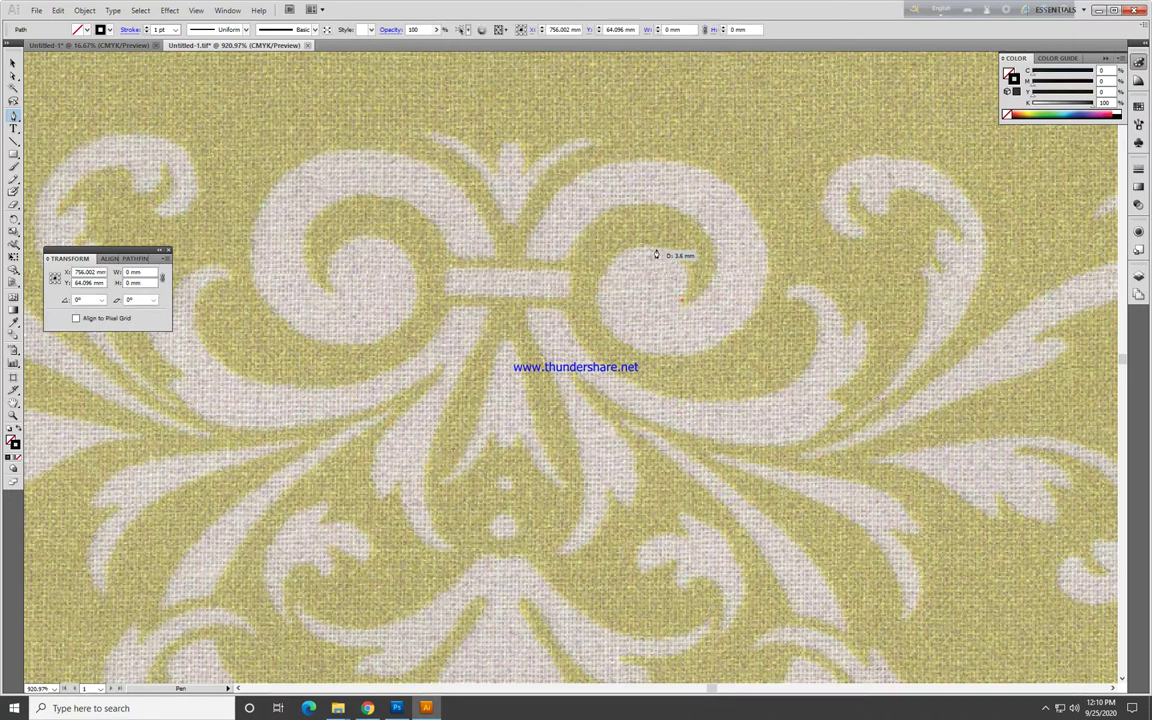
{"action": "left_click_drag", "start_coordinate": [622, 246], "coordinate": [617, 338]}
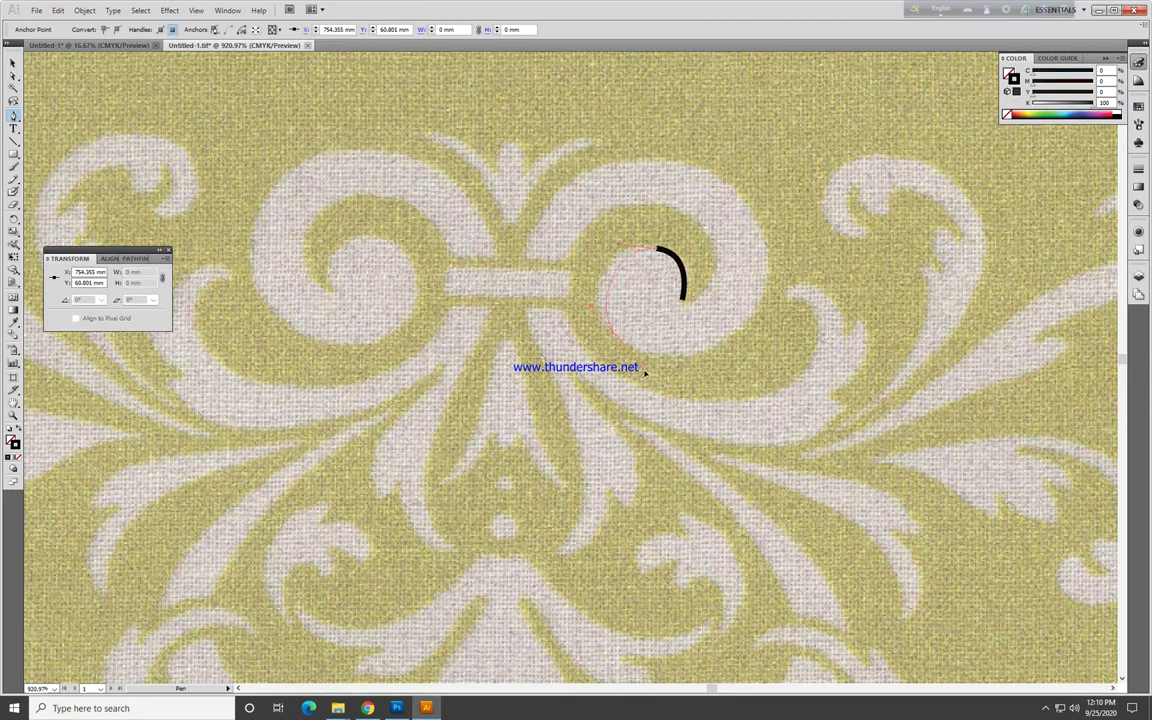
{"action": "key", "text": "ctrl+z"}
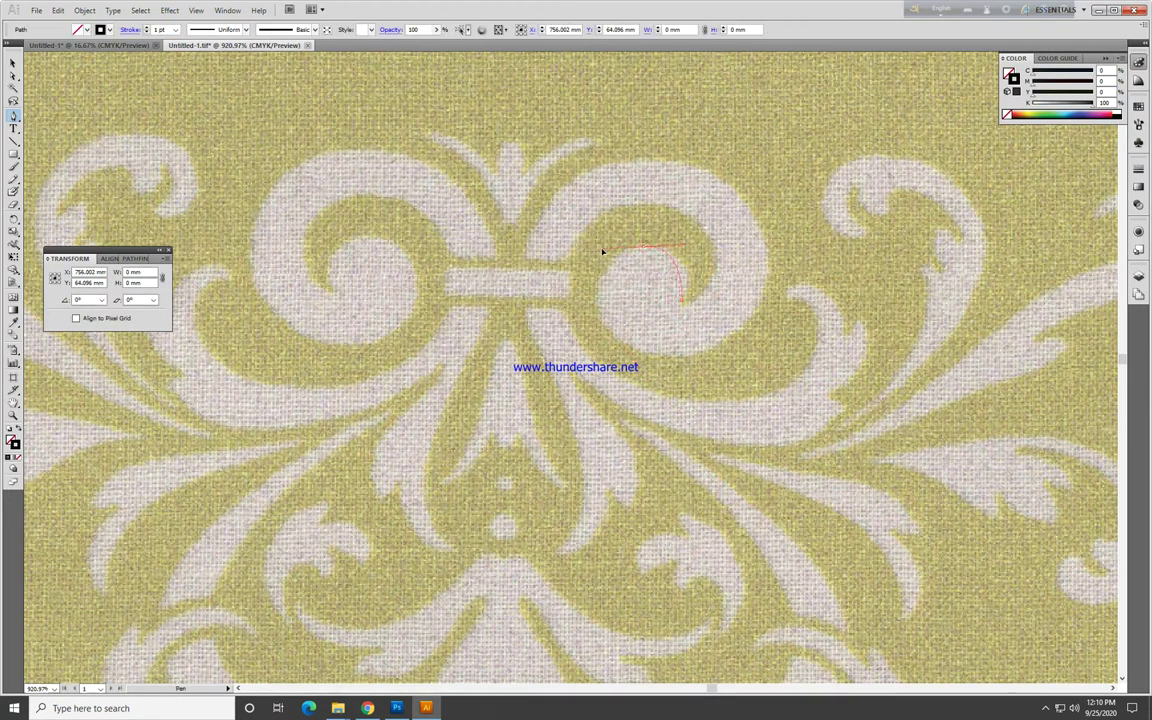
{"action": "mouse_move", "coordinate": [627, 345]}
{"action": "left_mouse_down"}
{"action": "mouse_move", "coordinate": [651, 366]}
{"action": "mouse_move", "coordinate": [768, 262]}
{"action": "left_mouse_up"}
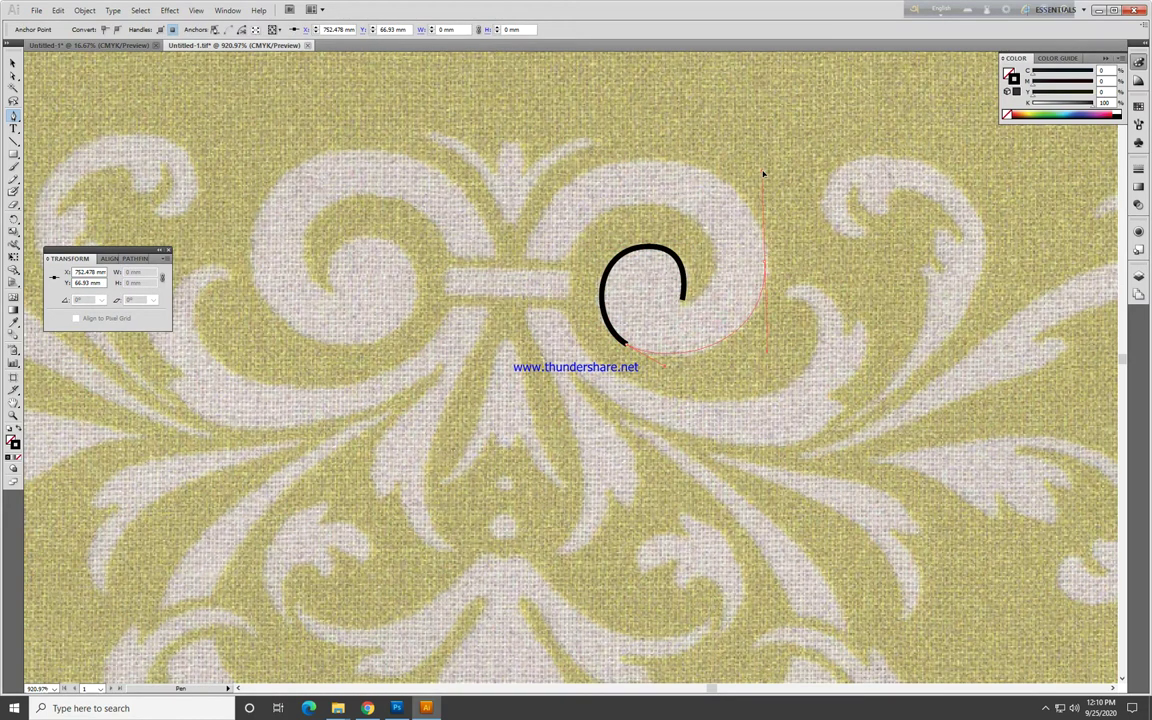
{"action": "left_click_drag", "start_coordinate": [763, 174], "coordinate": [763, 172]}
{"action": "left_click_drag", "start_coordinate": [594, 170], "coordinate": [533, 202]}
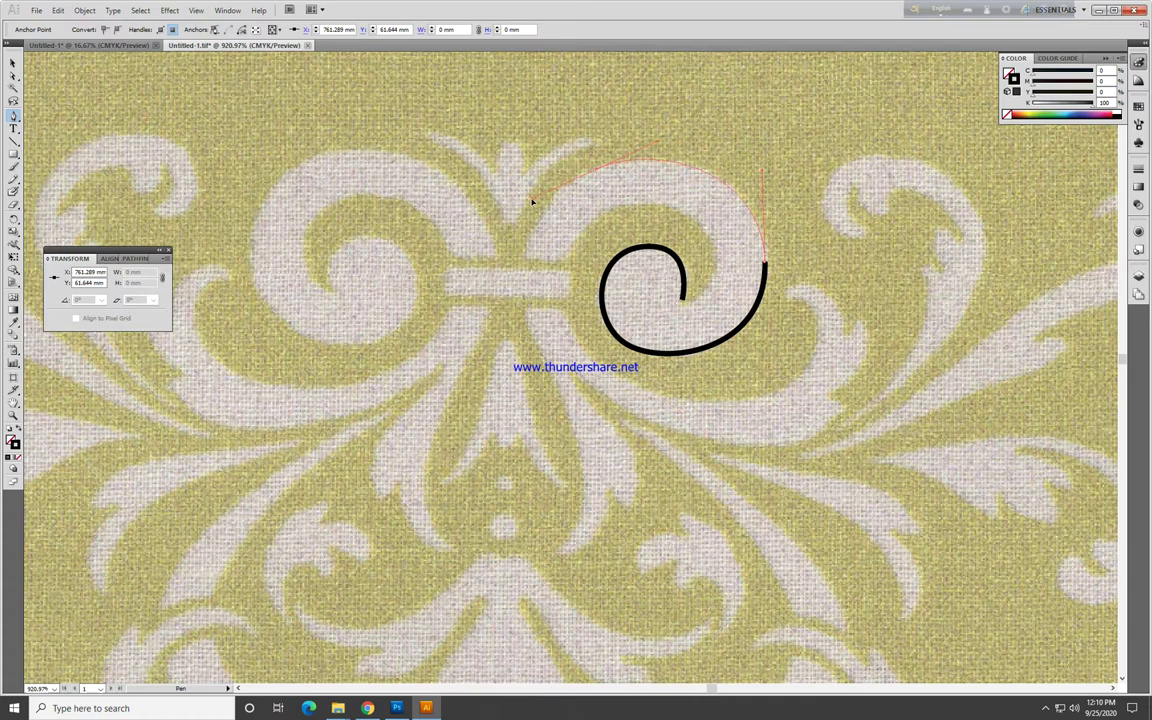
Step: Continue the outline along the stem join and the scroll's inner edge back to the spiral centre
{"action": "left_click", "coordinate": [528, 256]}
{"action": "left_click", "coordinate": [562, 260]}
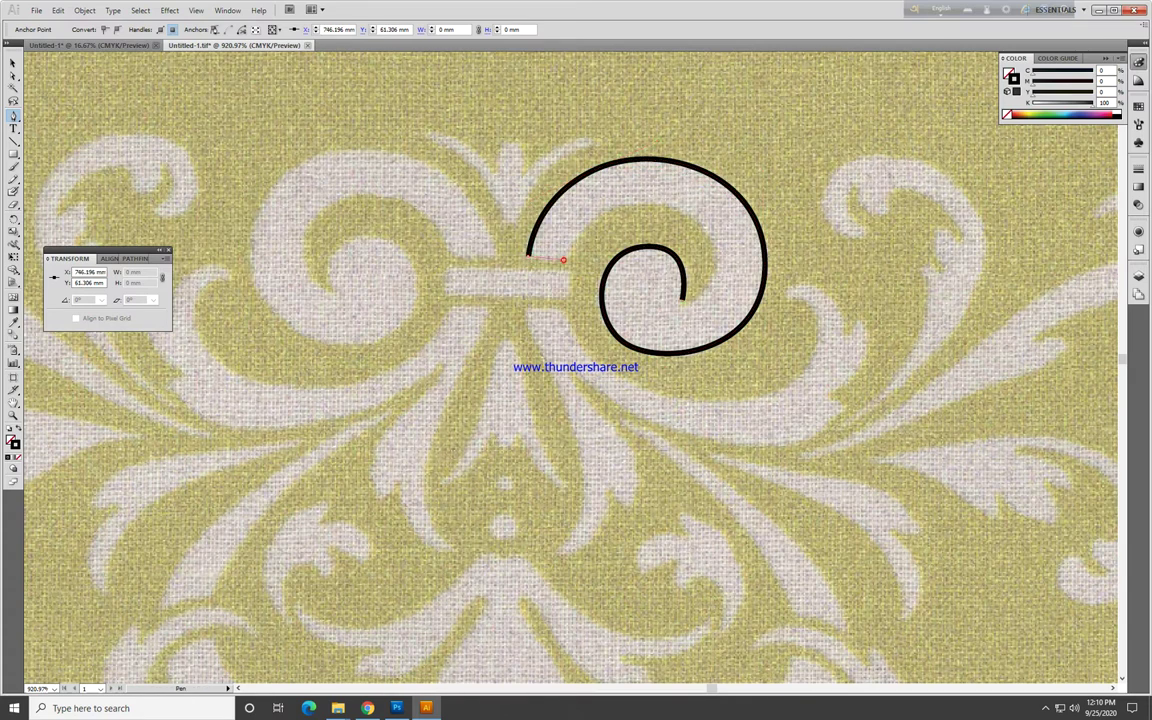
{"action": "left_click", "coordinate": [600, 245], "text": "ctrl"}
{"action": "left_click_drag", "start_coordinate": [717, 218], "coordinate": [717, 217]}
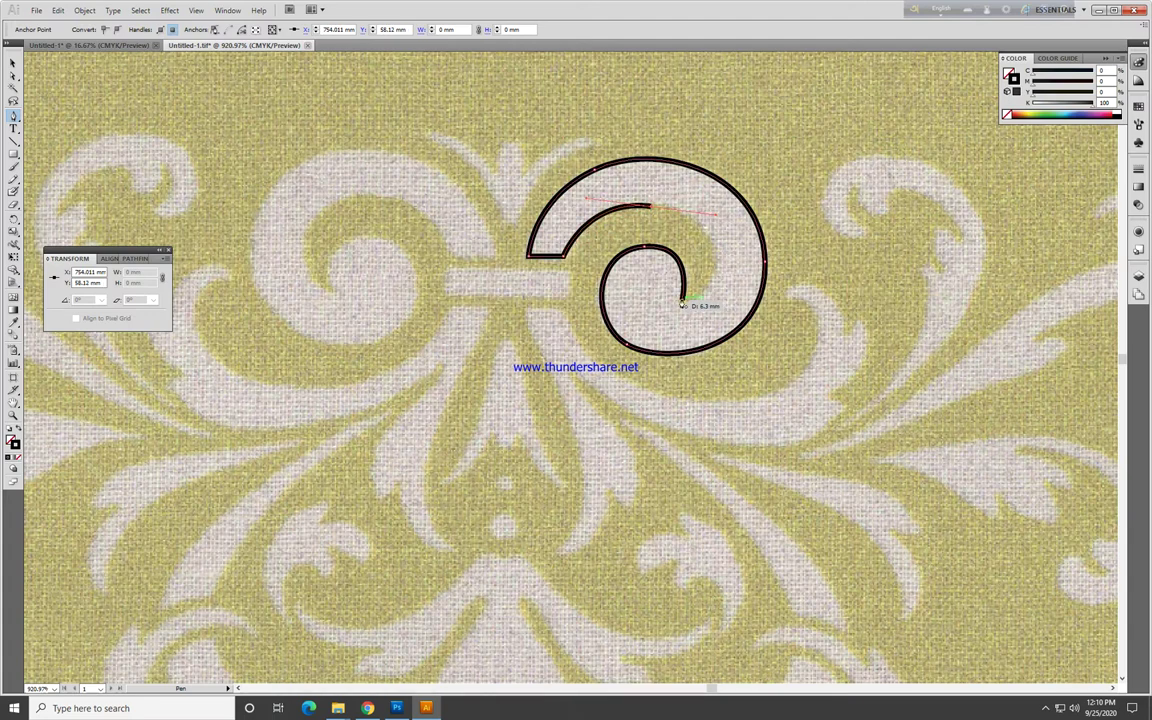
{"action": "left_click_drag", "start_coordinate": [682, 303], "coordinate": [635, 308]}
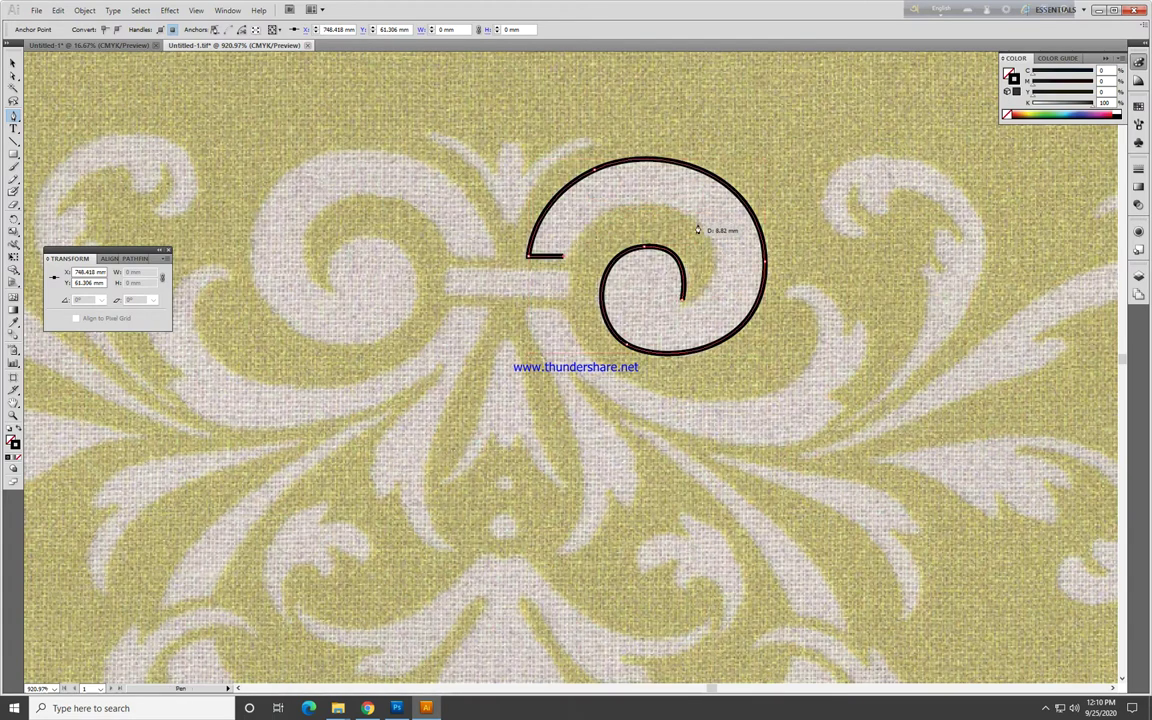
{"action": "mouse_move", "coordinate": [700, 242]}
{"action": "left_mouse_down"}
{"action": "mouse_move", "coordinate": [775, 287]}
{"action": "mouse_move", "coordinate": [745, 257]}
{"action": "left_mouse_up"}
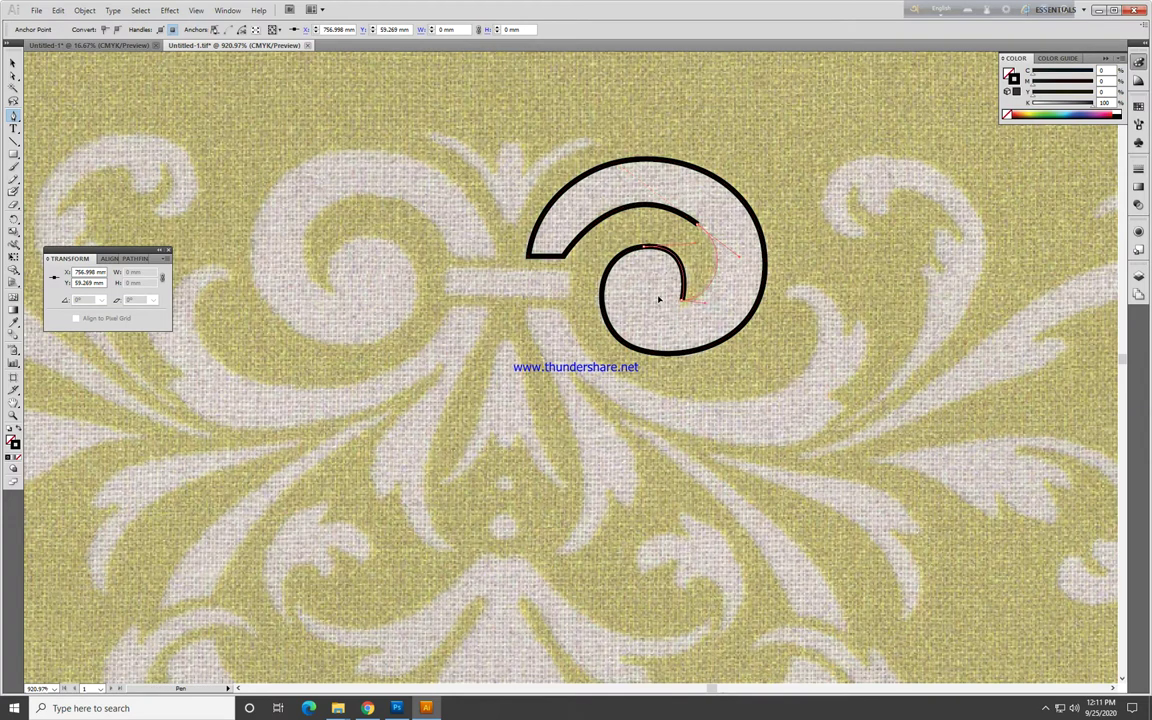
{"action": "key", "text": "ctrl+minus"}
Step: Draw a rectangle over the scroll's stem bar
{"action": "left_click", "coordinate": [598, 370], "text": "ctrl"}
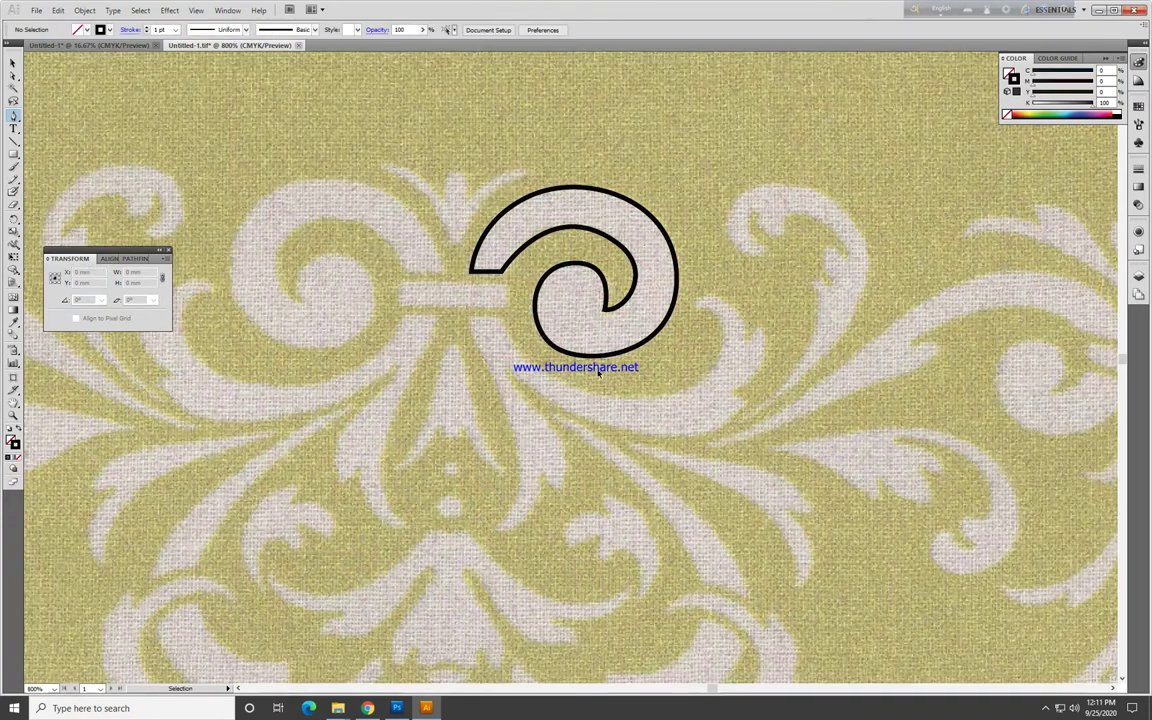
{"action": "left_click_drag", "start_coordinate": [499, 362], "coordinate": [639, 274]}
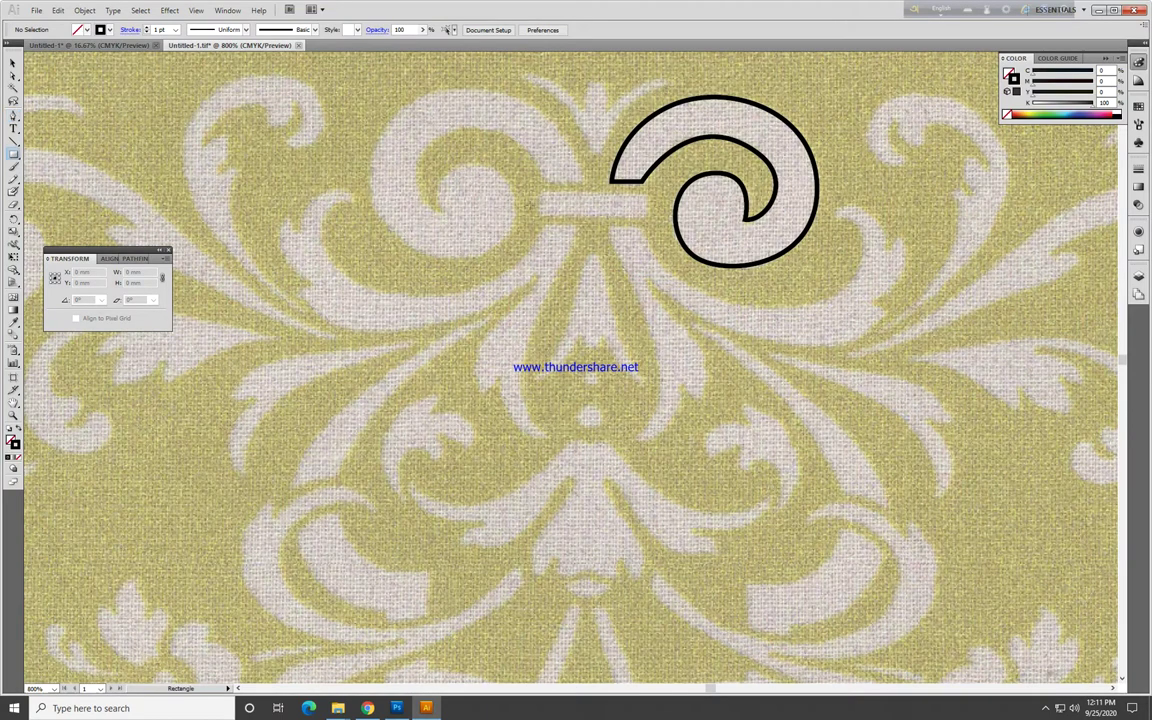
{"action": "left_click_drag", "start_coordinate": [541, 192], "coordinate": [646, 216]}
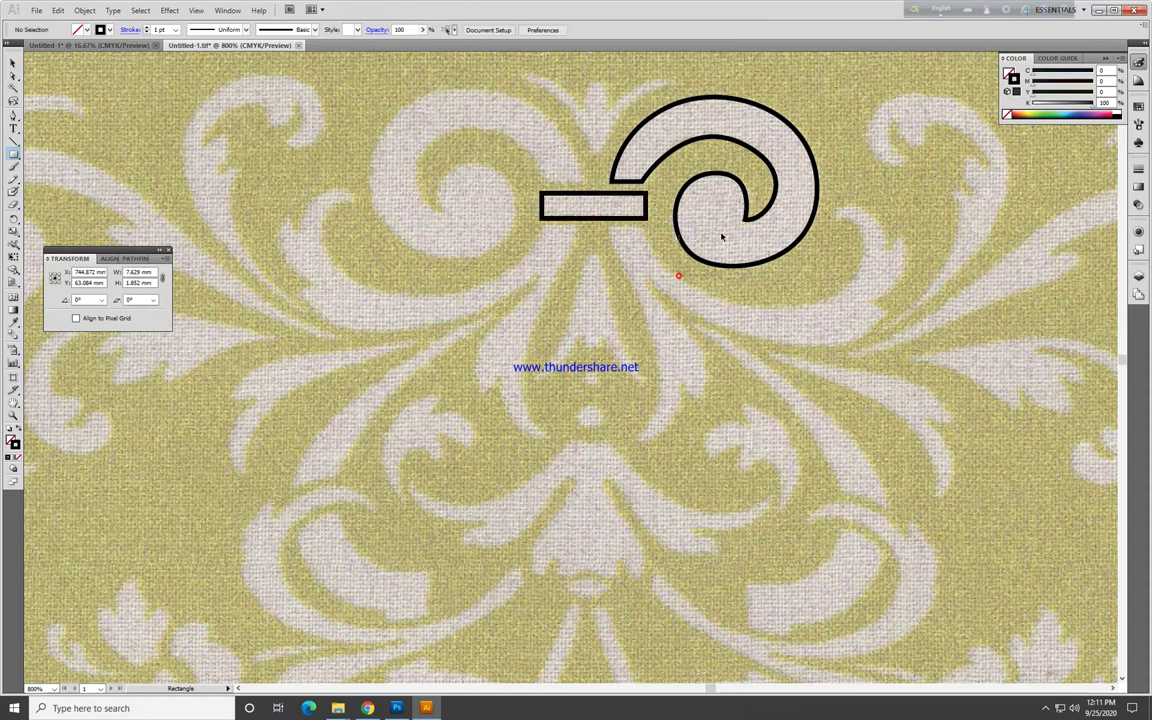
Step: Pen-trace the curling leaf below the spiral and close it on its first anchor
{"action": "key", "text": "p"}
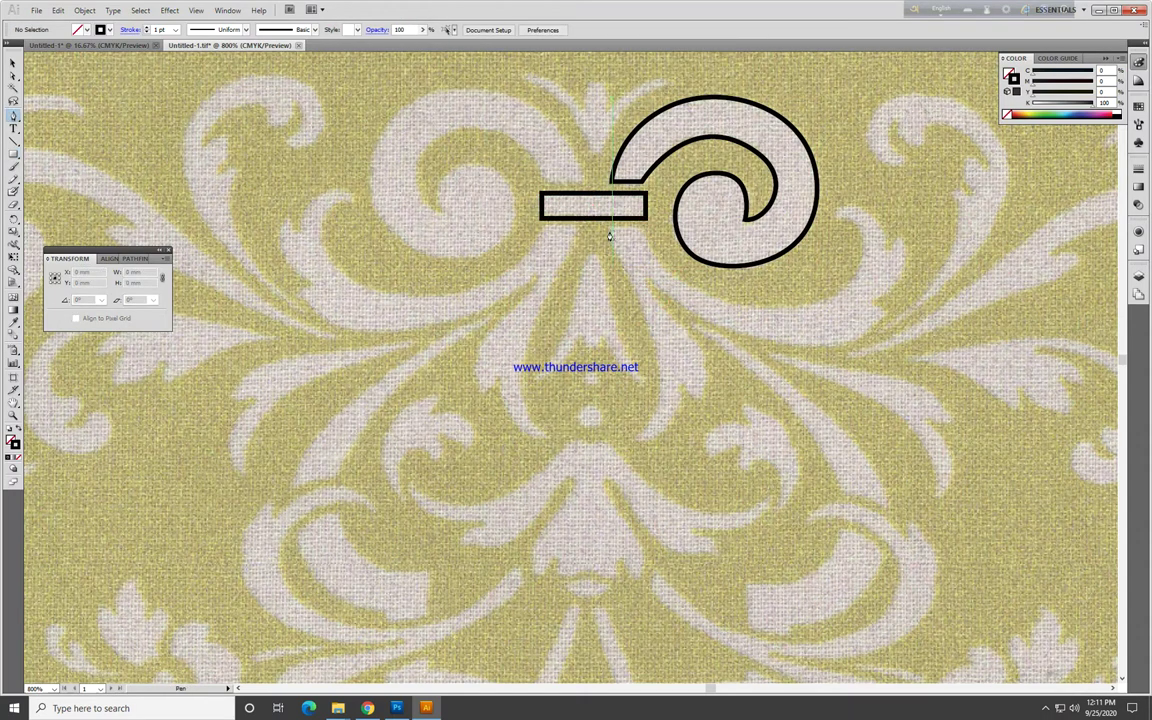
{"action": "left_click_drag", "start_coordinate": [610, 236], "coordinate": [640, 236]}
{"action": "left_click_drag", "start_coordinate": [698, 294], "coordinate": [588, 282]}
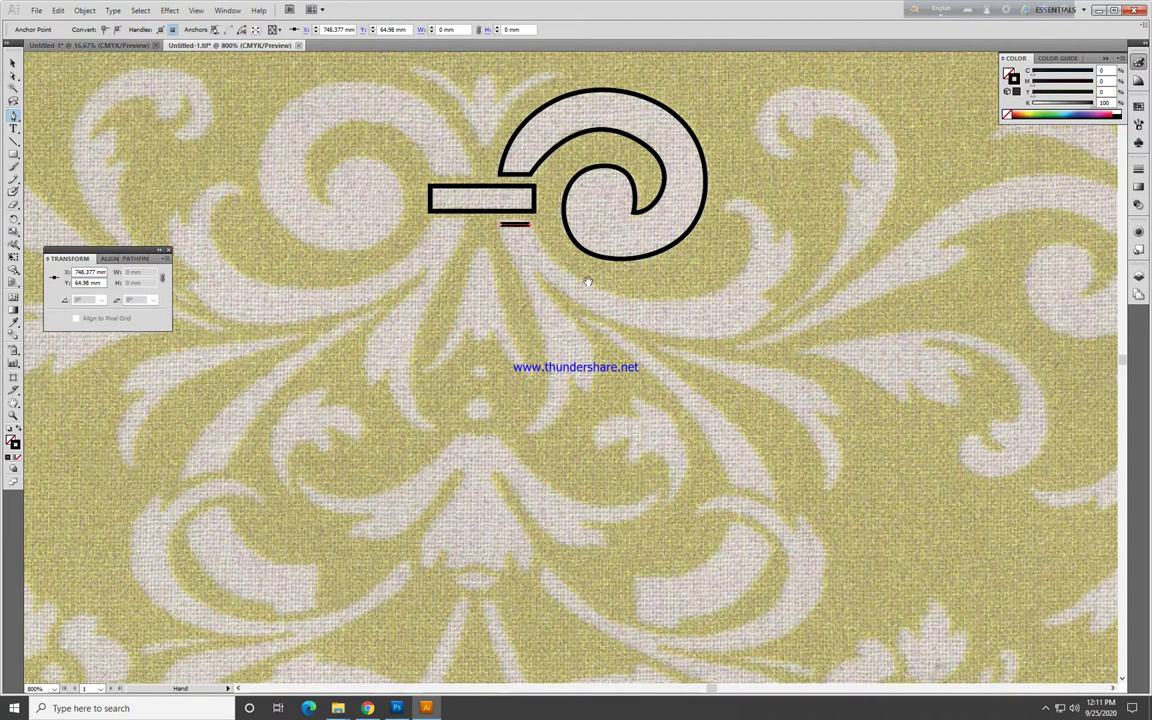
{"action": "left_click_drag", "start_coordinate": [698, 310], "coordinate": [704, 305]}
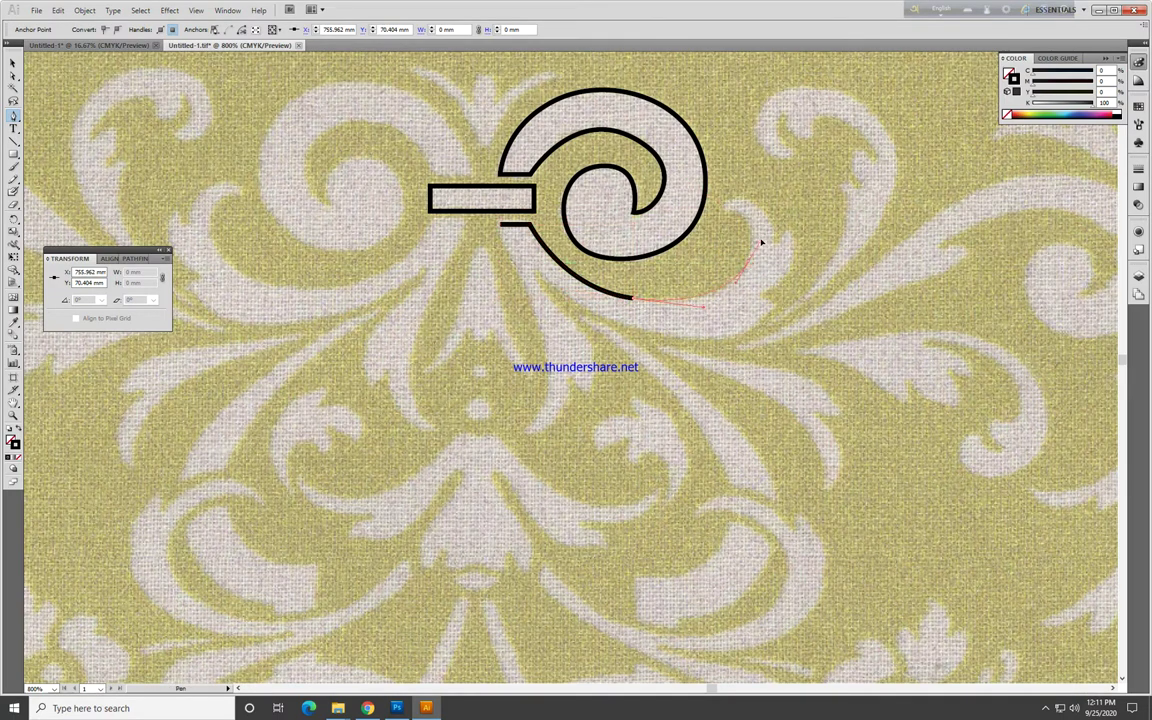
{"action": "mouse_move", "coordinate": [749, 263]}
{"action": "left_mouse_down"}
{"action": "mouse_move", "coordinate": [760, 238]}
{"action": "mouse_move", "coordinate": [772, 288]}
{"action": "left_mouse_up"}
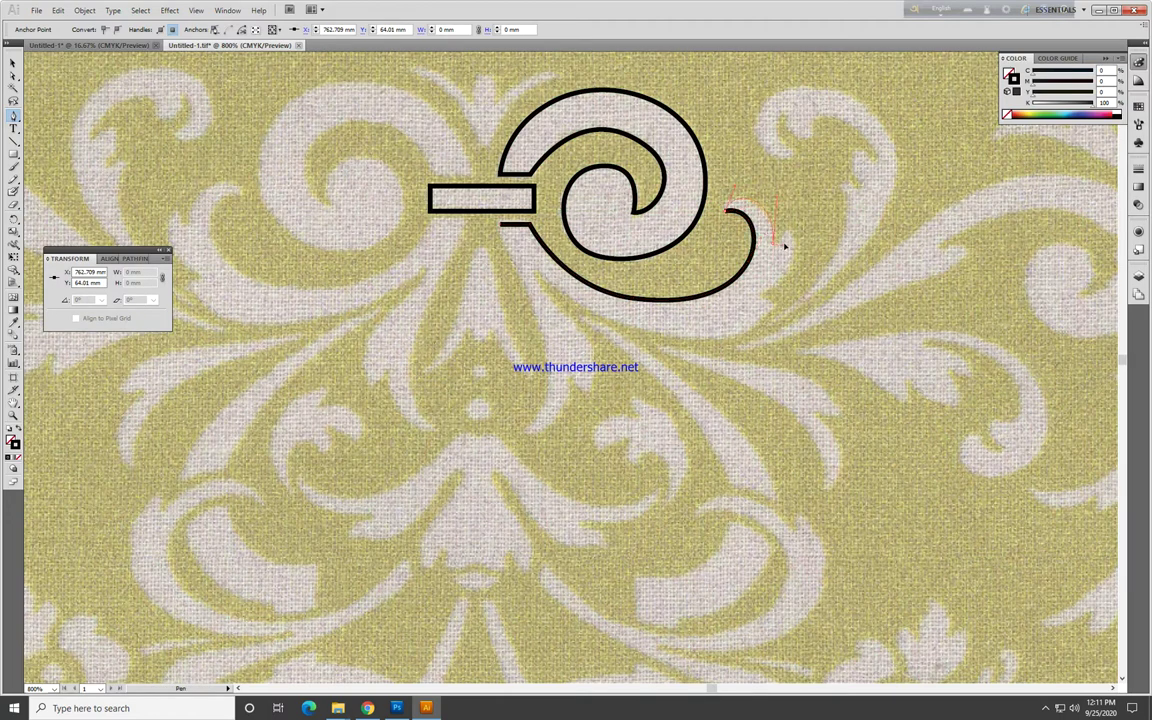
{"action": "mouse_move", "coordinate": [790, 228]}
{"action": "left_mouse_down"}
{"action": "mouse_move", "coordinate": [722, 314]}
{"action": "mouse_move", "coordinate": [666, 337]}
{"action": "left_mouse_up"}
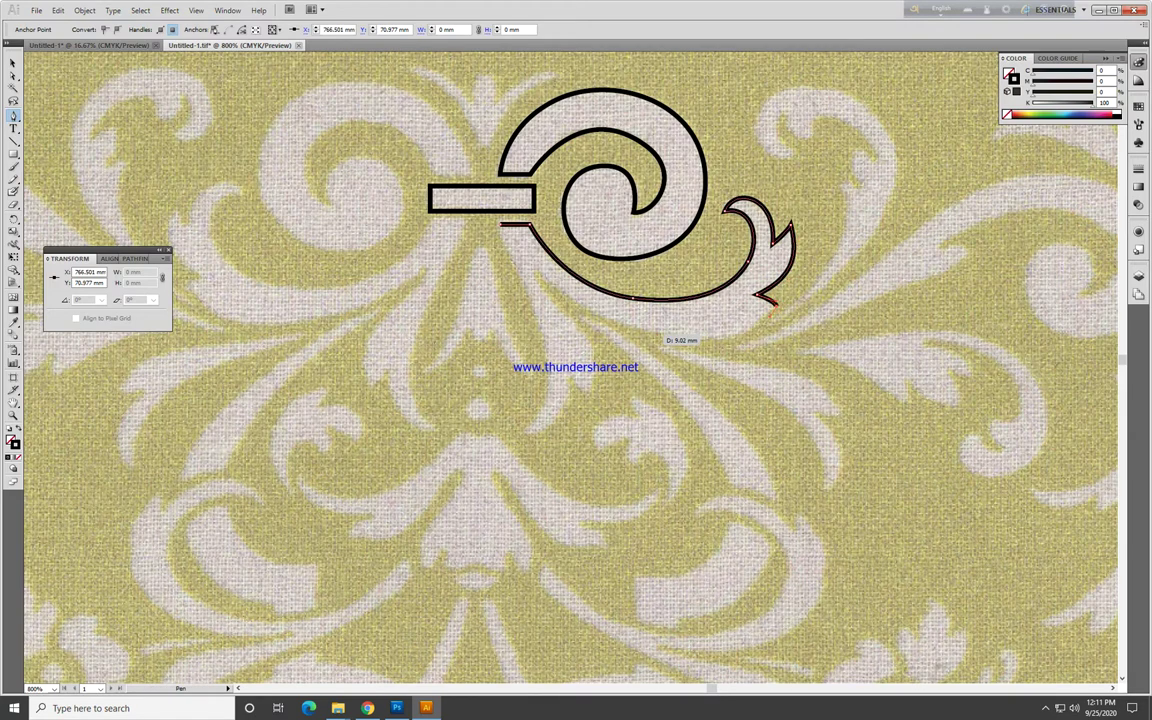
{"action": "mouse_move", "coordinate": [535, 268]}
{"action": "left_mouse_down"}
{"action": "mouse_move", "coordinate": [590, 345]}
{"action": "mouse_move", "coordinate": [588, 398]}
{"action": "mouse_move", "coordinate": [569, 328]}
{"action": "left_mouse_up"}
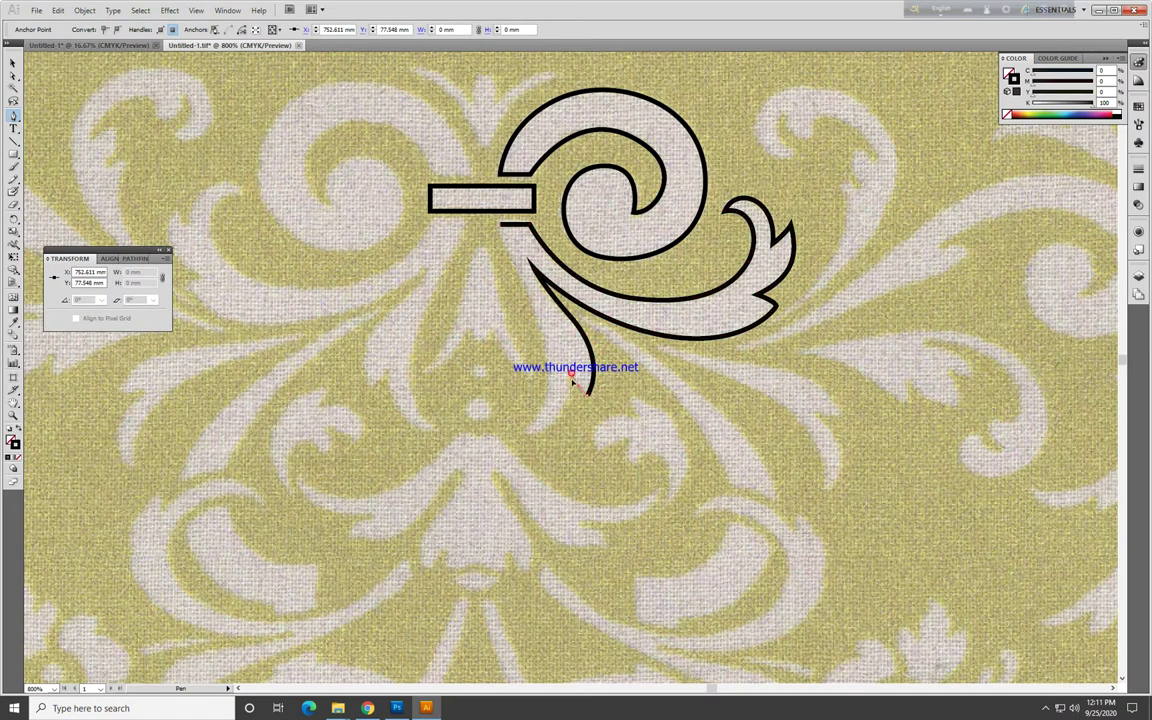
{"action": "left_click_drag", "start_coordinate": [523, 432], "coordinate": [524, 262]}
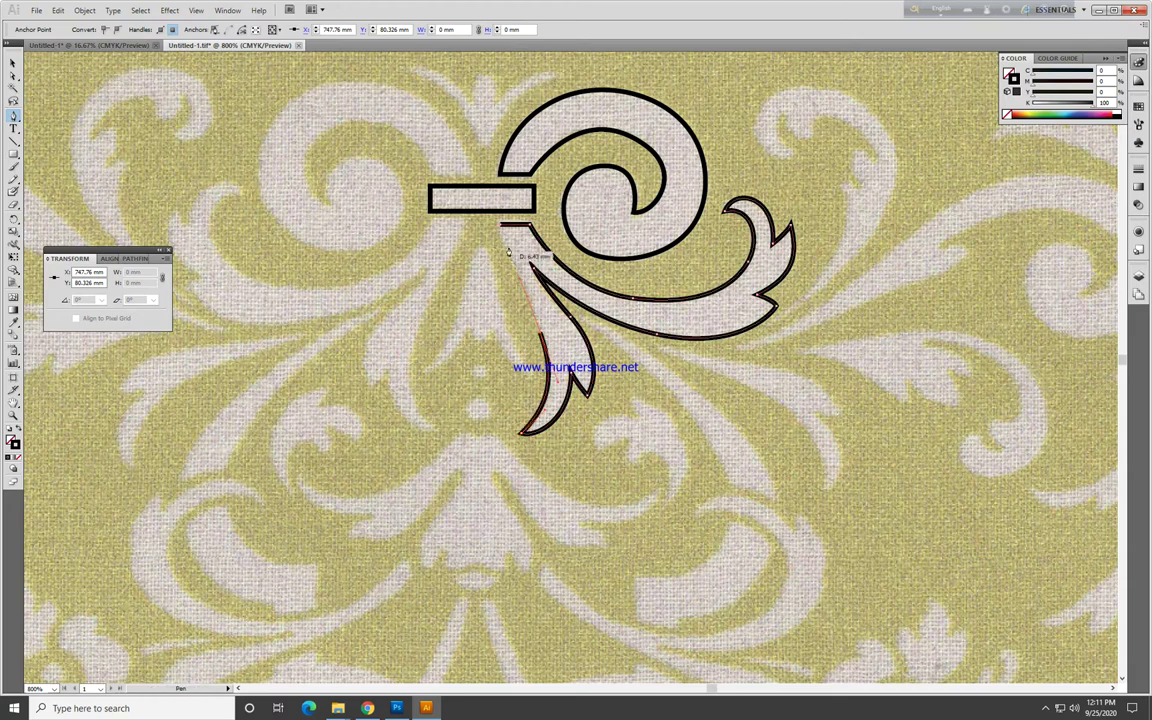
{"action": "left_click", "coordinate": [500, 225]}
{"action": "key", "text": "ctrl+shift+a"}
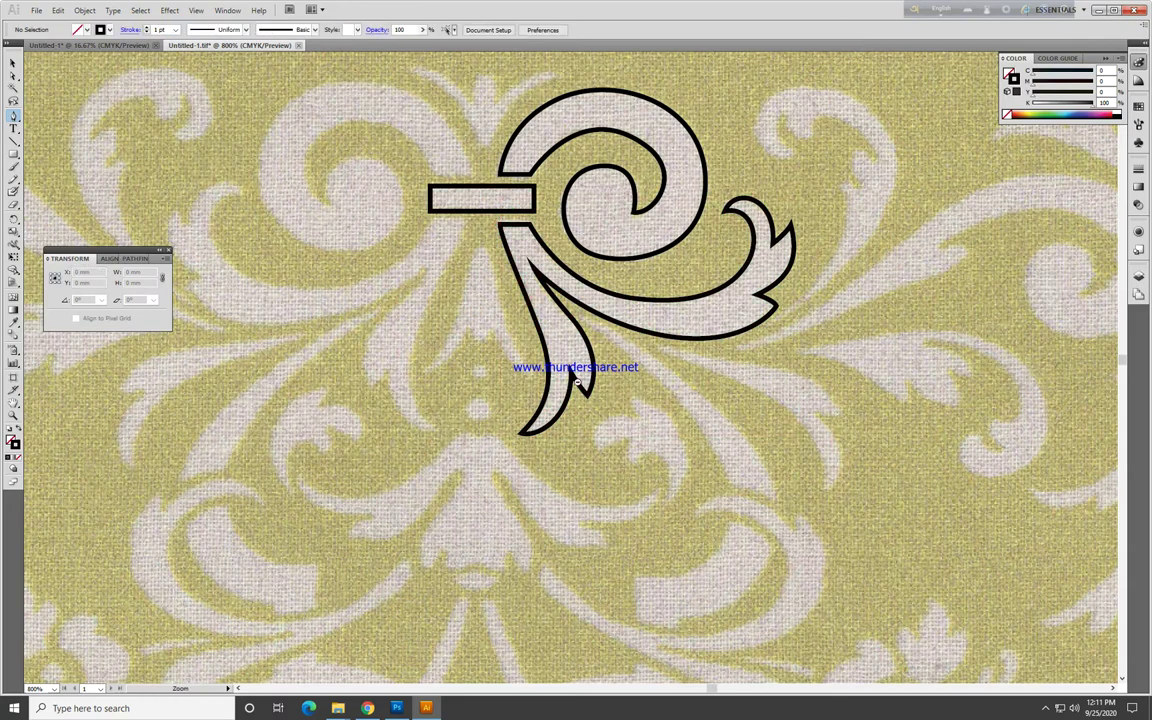
{"action": "key", "text": "ctrl+minus"}
{"action": "key", "text": "ctrl+minus"}
Step: Trace and close the first slender leaf below the scroll
{"action": "left_click_drag", "start_coordinate": [493, 313], "coordinate": [663, 401]}
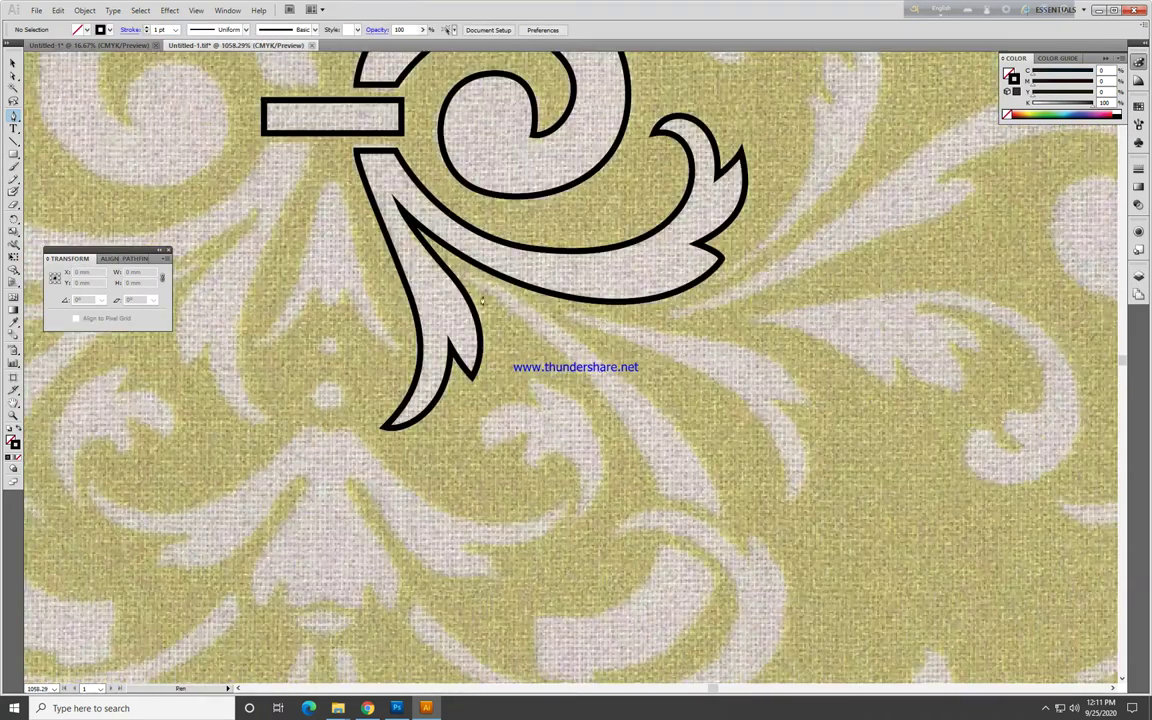
{"action": "left_click", "coordinate": [471, 280]}
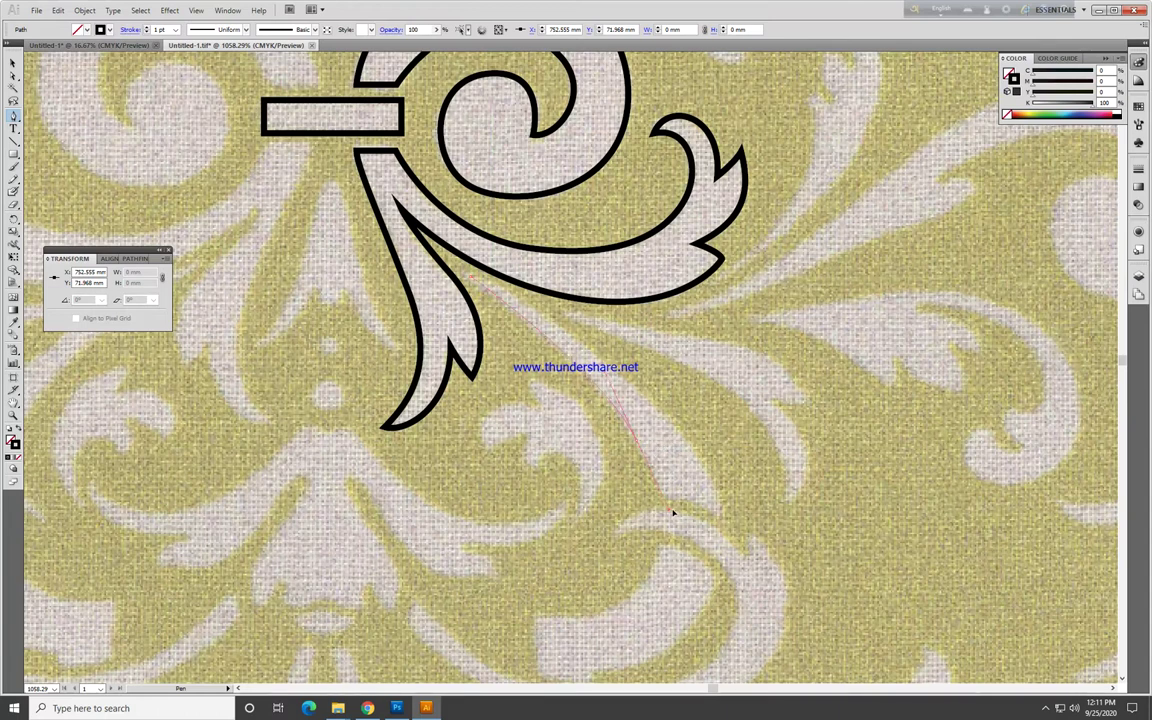
{"action": "left_click_drag", "start_coordinate": [659, 495], "coordinate": [720, 515]}
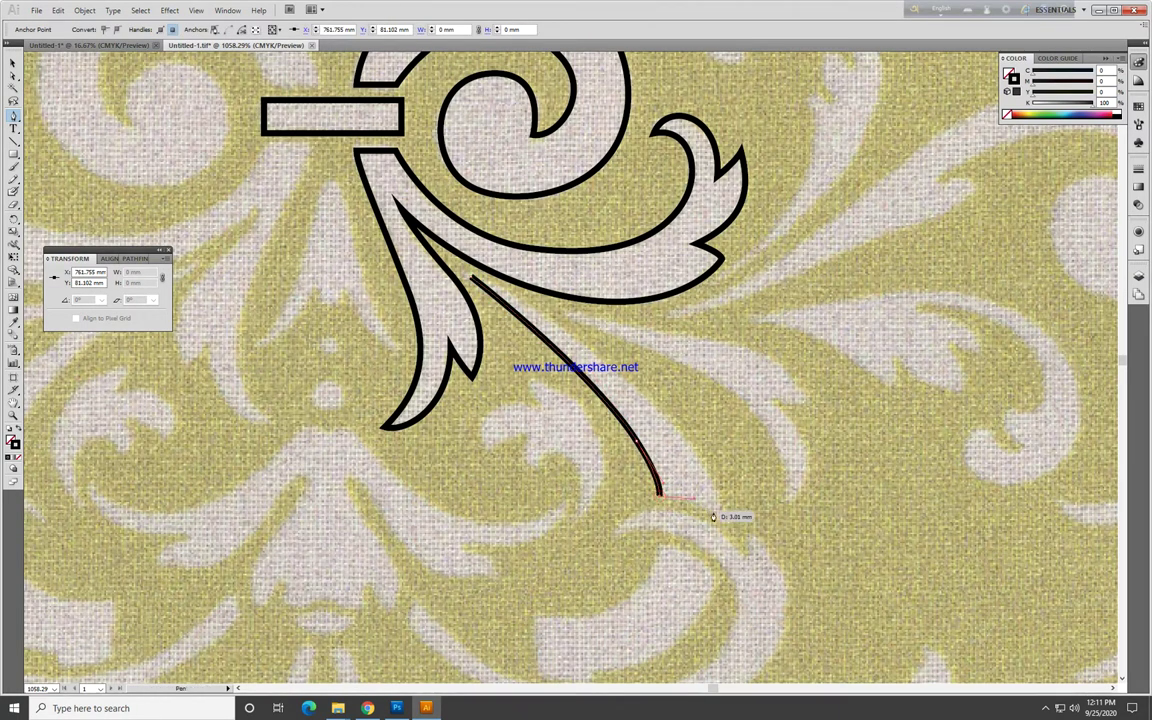
{"action": "left_click_drag", "start_coordinate": [656, 412], "coordinate": [596, 352]}
{"action": "left_click", "coordinate": [470, 277]}
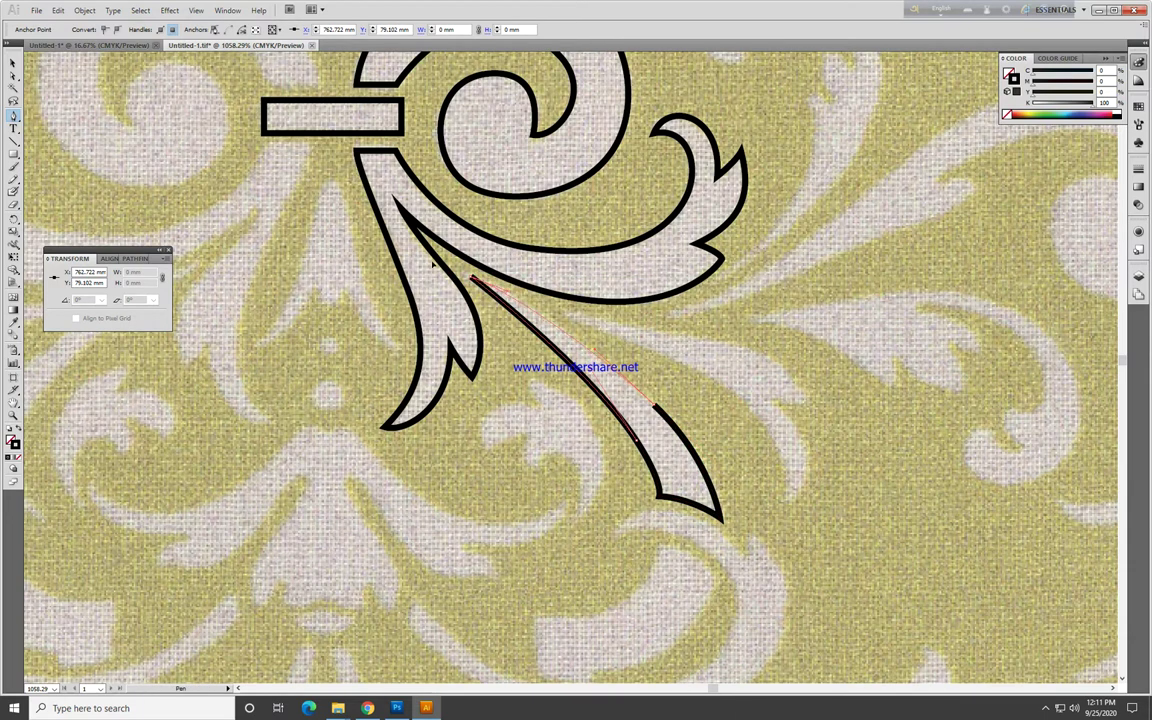
{"action": "left_click", "coordinate": [707, 393], "text": "ctrl"}
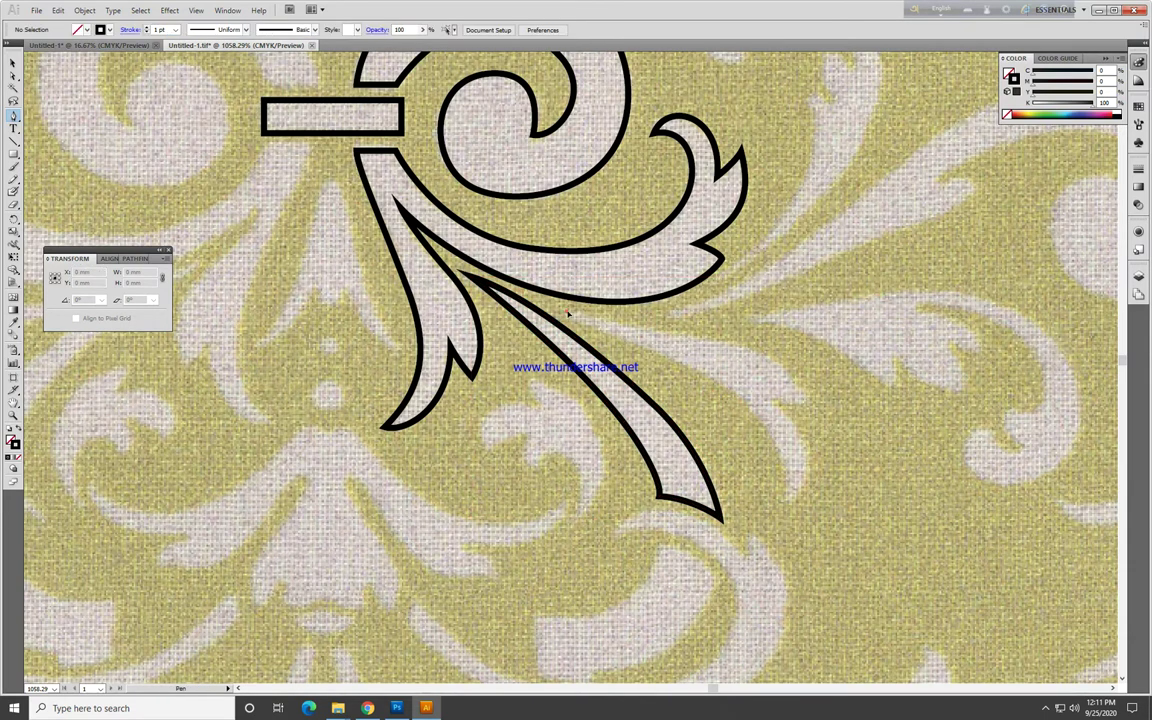
Step: Trace and close a second slender leaf sweeping down to the right
{"action": "key", "text": "ctrl+minus"}
{"action": "left_click_drag", "start_coordinate": [414, 313], "coordinate": [486, 328]}
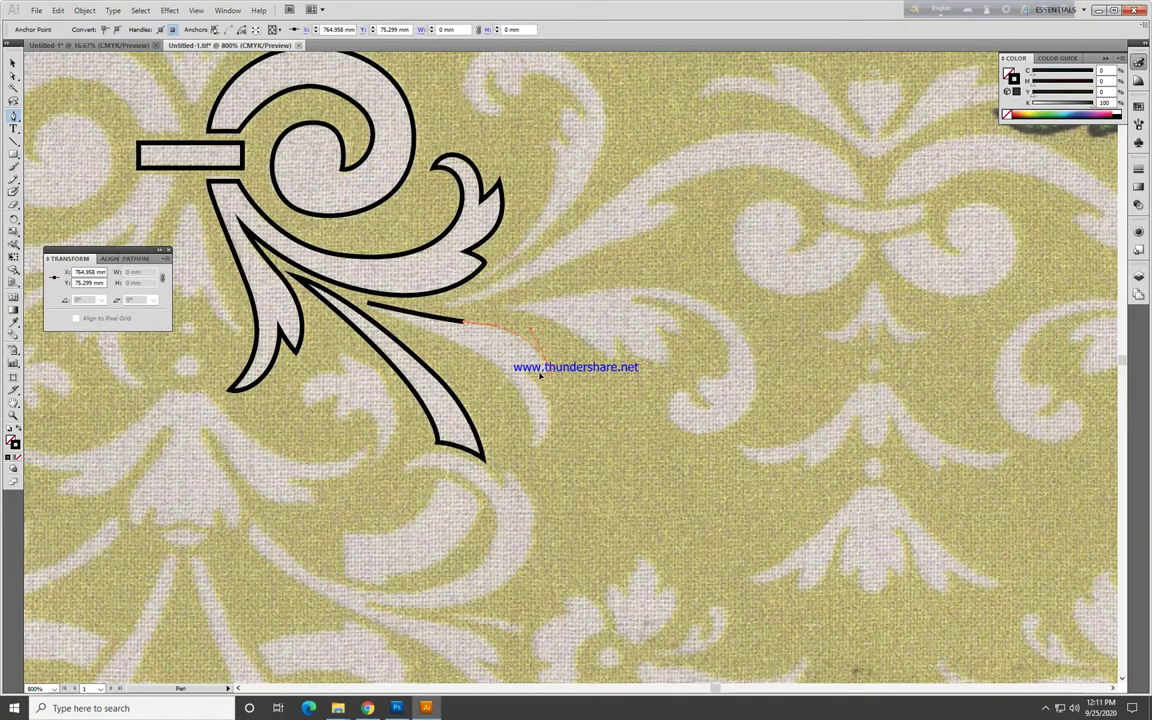
{"action": "left_click_drag", "start_coordinate": [550, 367], "coordinate": [536, 450]}
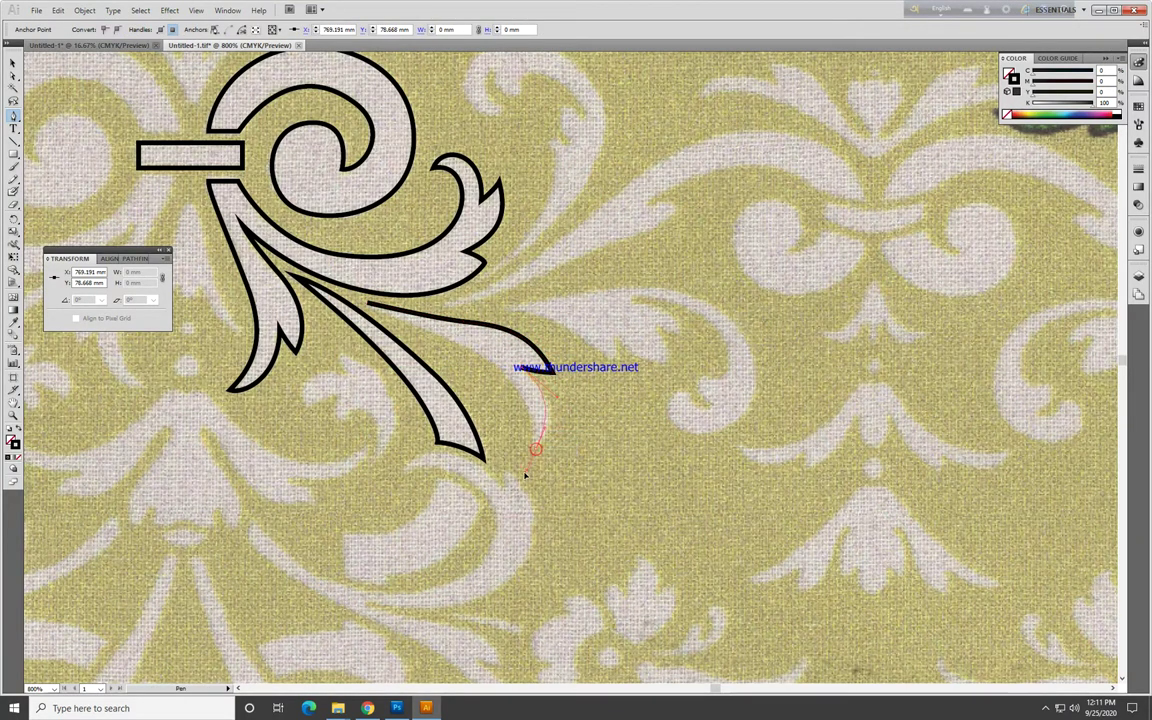
{"action": "mouse_move", "coordinate": [476, 354]}
{"action": "left_mouse_down"}
{"action": "mouse_move", "coordinate": [396, 330]}
{"action": "mouse_move", "coordinate": [370, 295]}
{"action": "left_mouse_up"}
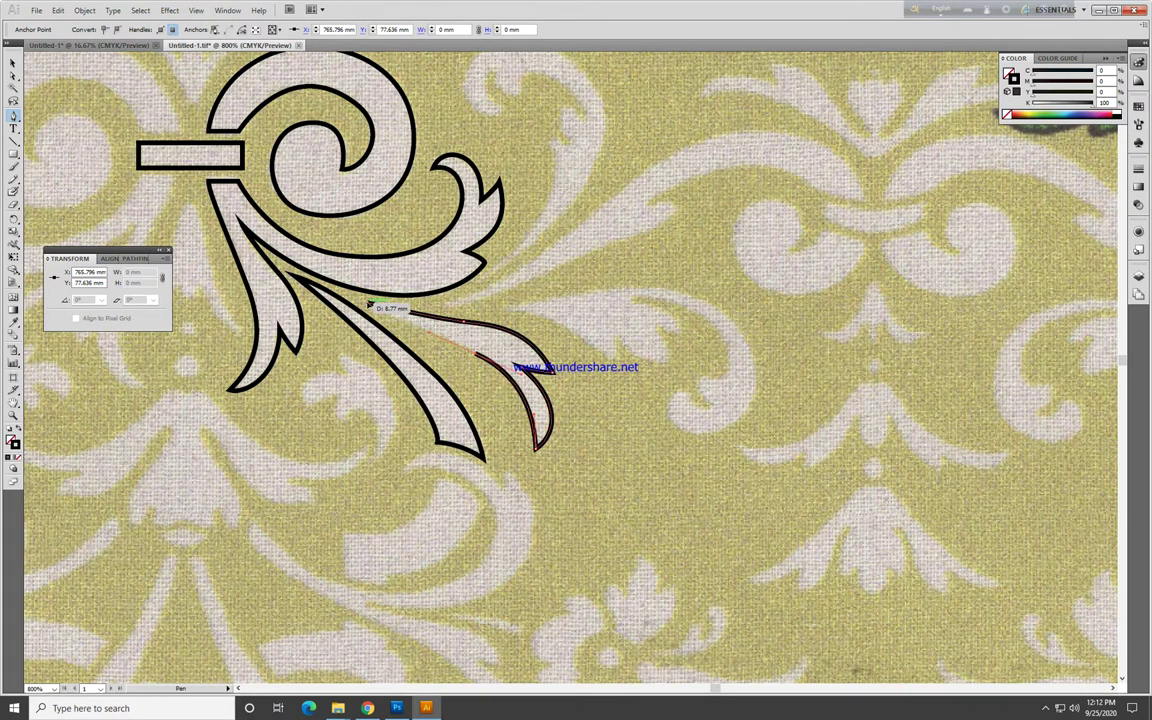
{"action": "left_click", "coordinate": [367, 300]}
{"action": "left_click", "coordinate": [519, 449], "text": "ctrl"}
{"action": "left_click", "coordinate": [519, 449], "text": "alt"}
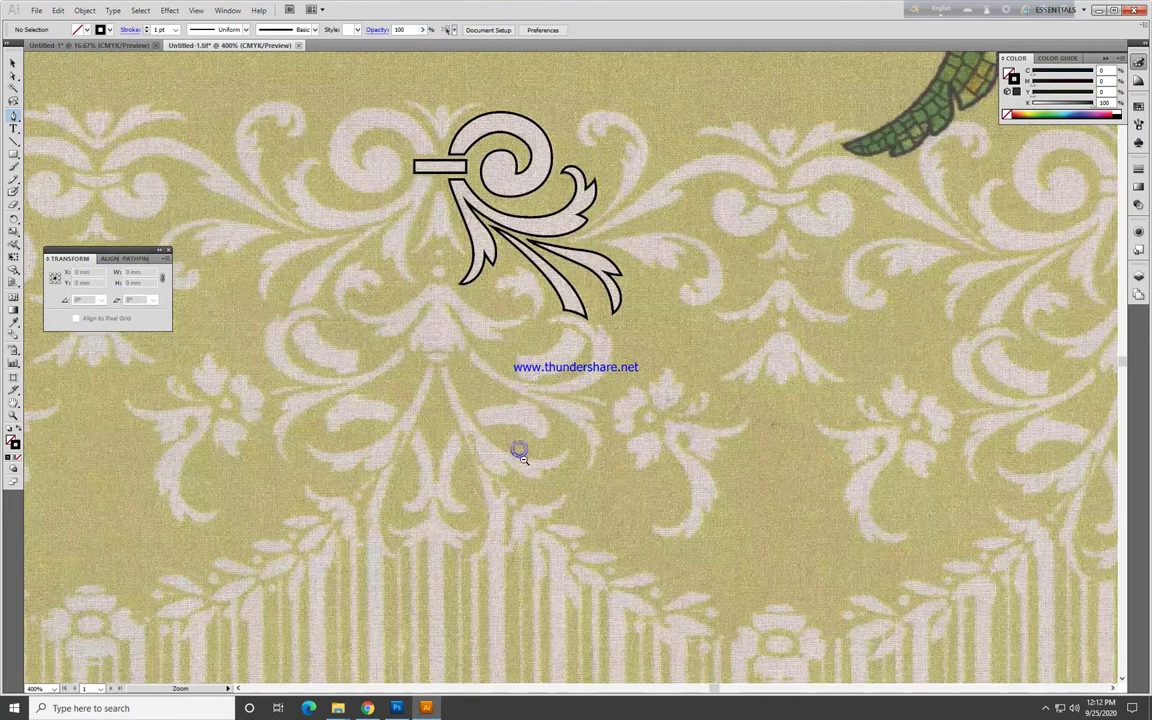
{"action": "left_click", "coordinate": [567, 388], "text": "alt"}
{"action": "left_click", "coordinate": [567, 388], "text": "alt"}
{"action": "left_click", "coordinate": [567, 388], "text": "alt"}
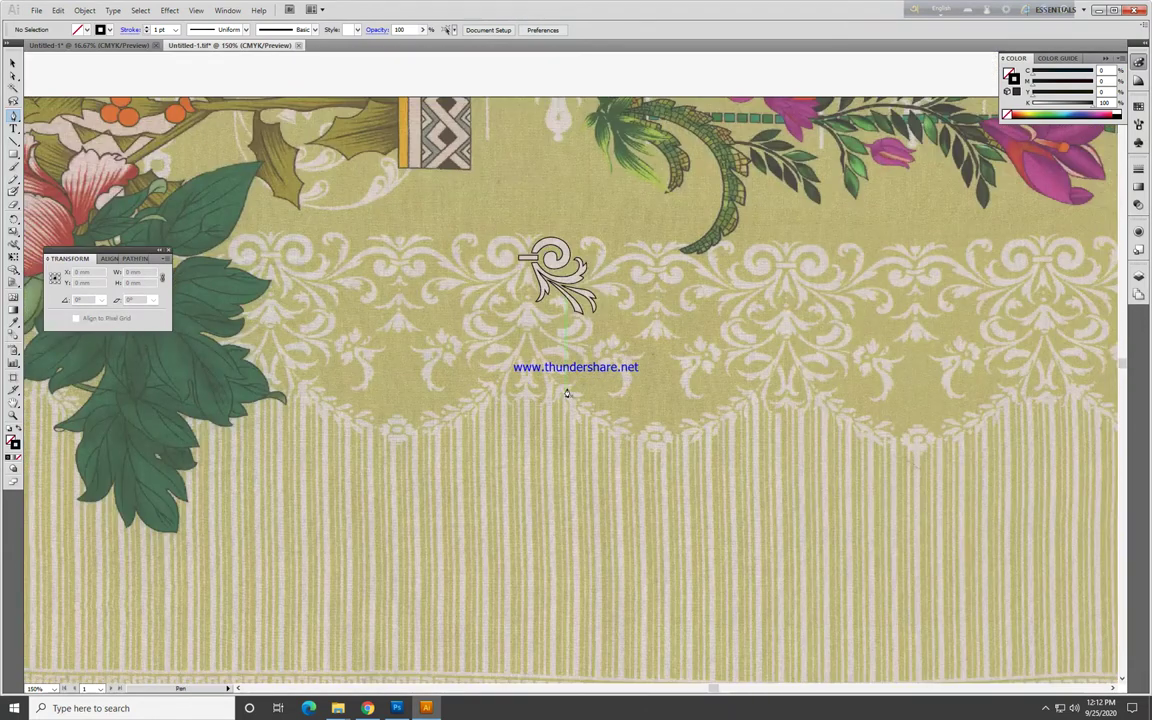
Step: Trace the small hooked curled leaf below the lower leaves, redrawing after undoing a wrong closing
{"action": "left_click_drag", "start_coordinate": [492, 266], "coordinate": [590, 320]}
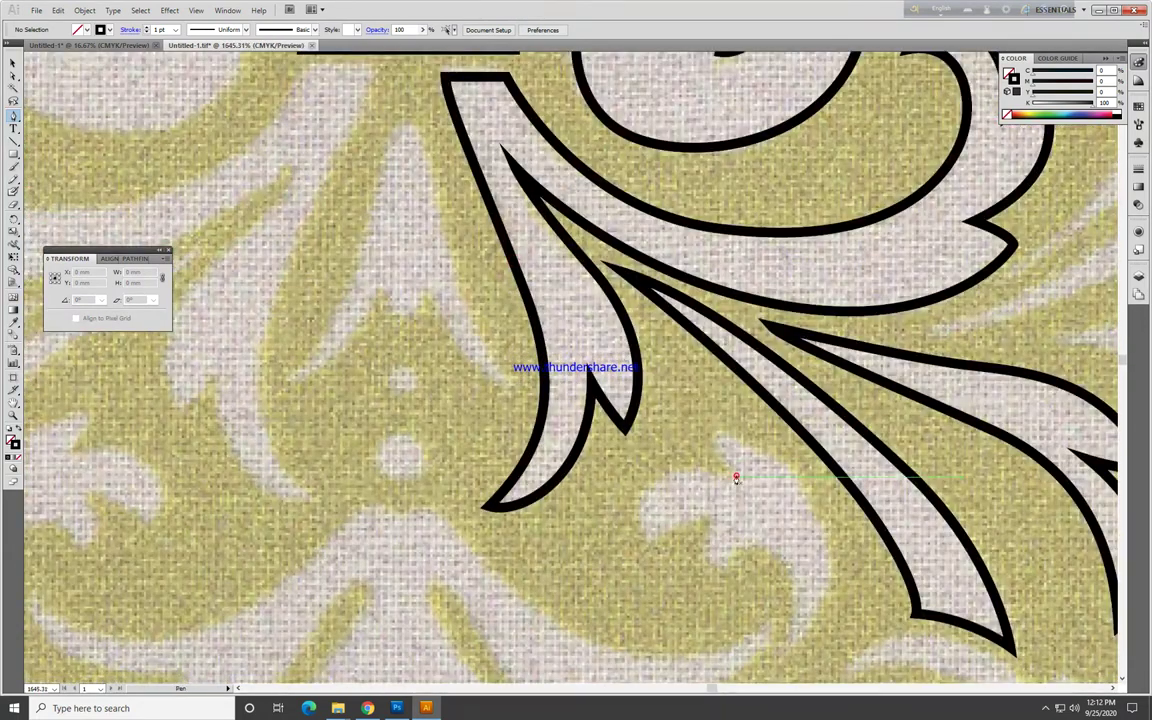
{"action": "mouse_move", "coordinate": [738, 470]}
{"action": "left_mouse_down"}
{"action": "mouse_move", "coordinate": [603, 267]}
{"action": "mouse_move", "coordinate": [626, 368]}
{"action": "mouse_move", "coordinate": [523, 276]}
{"action": "mouse_move", "coordinate": [502, 241]}
{"action": "left_mouse_up"}
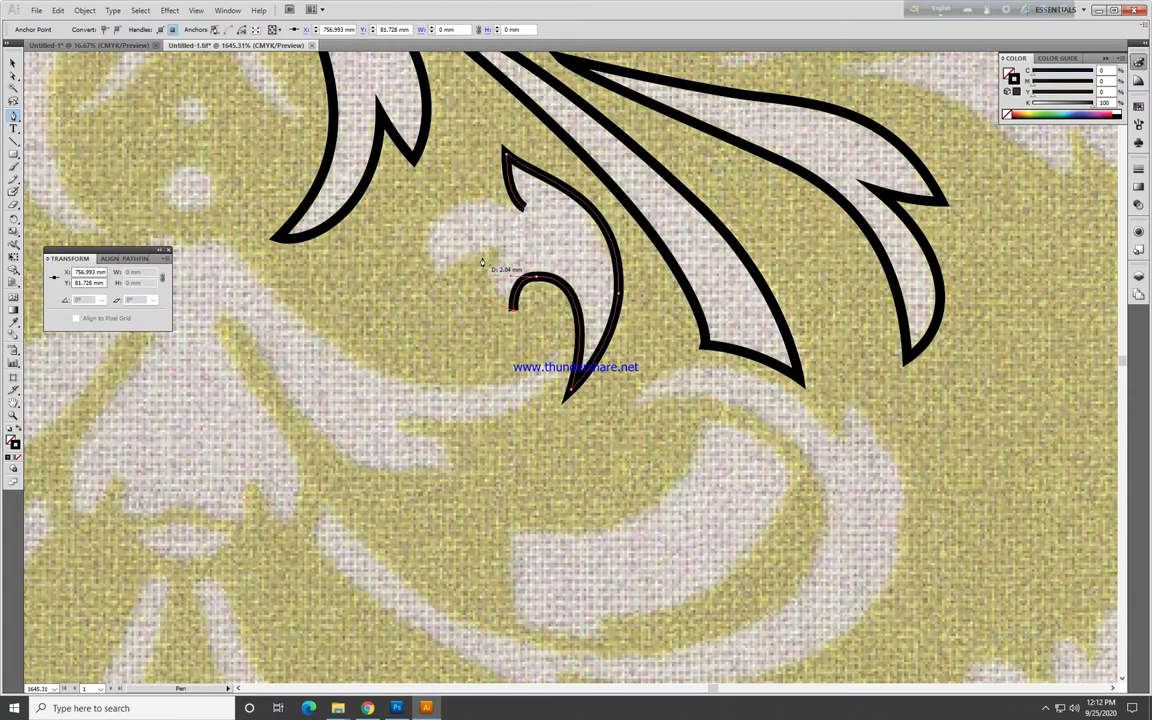
{"action": "left_click", "coordinate": [519, 230]}
{"action": "left_click_drag", "start_coordinate": [432, 280], "coordinate": [425, 236]}
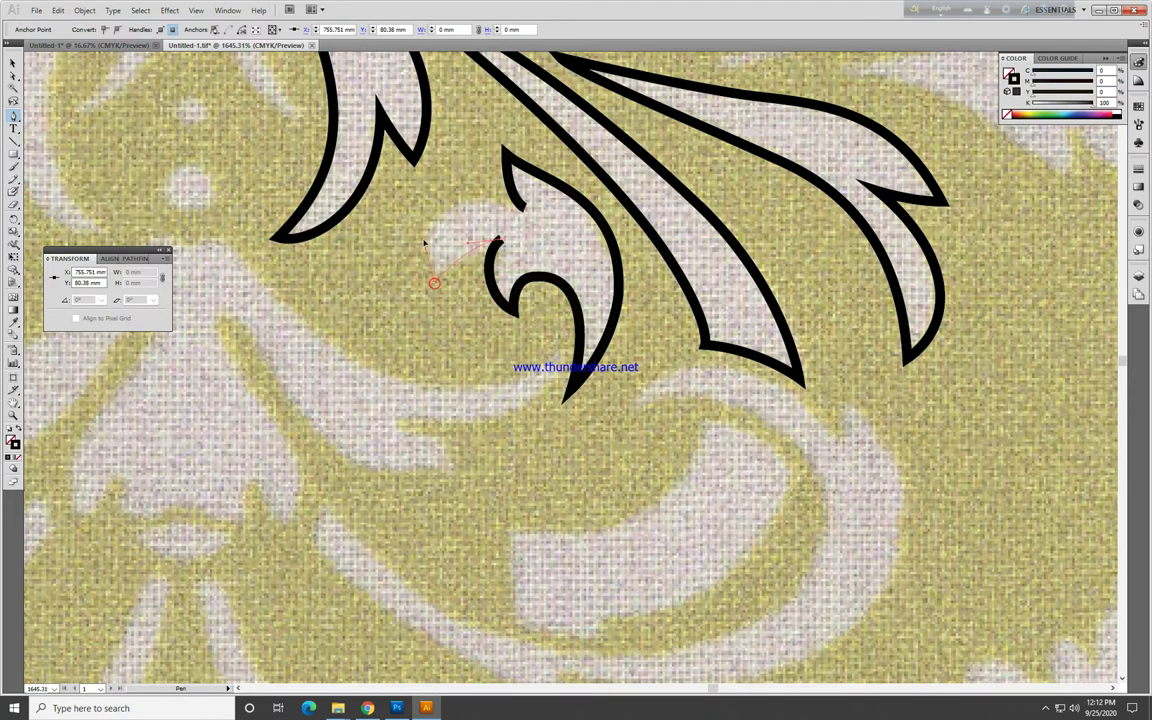
{"action": "left_click", "coordinate": [524, 212]}
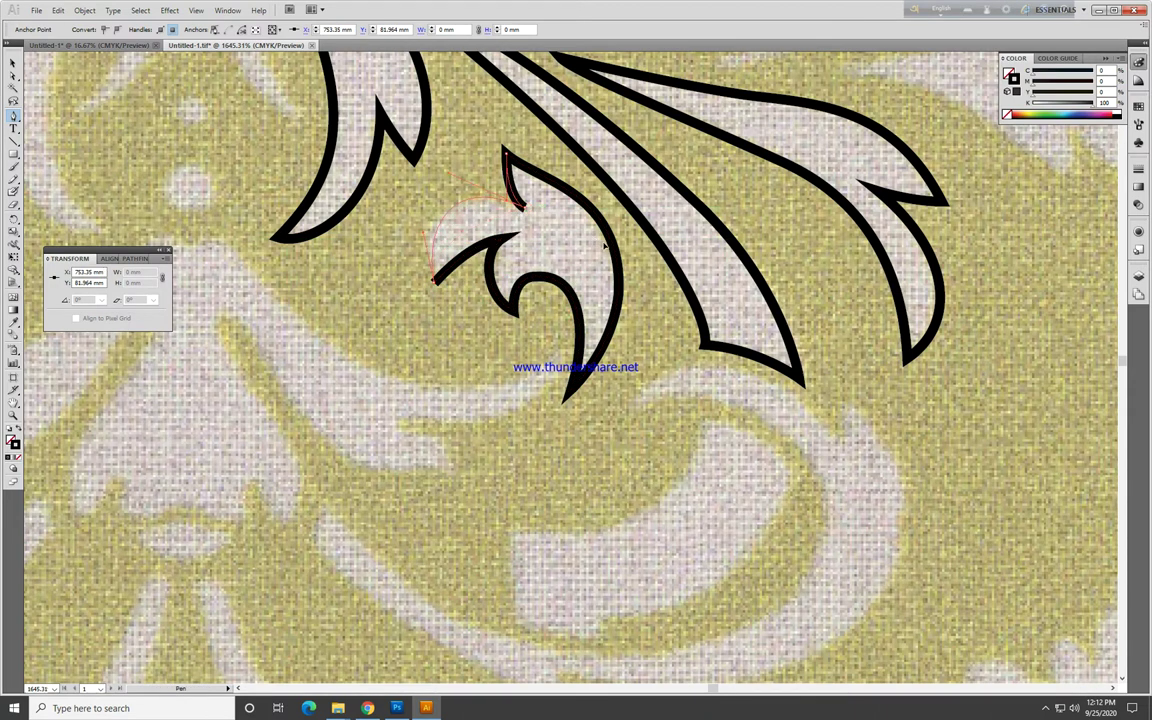
{"action": "key", "text": "ctrl+z"}
{"action": "key", "text": "ctrl+z"}
{"action": "key", "text": "ctrl+z"}
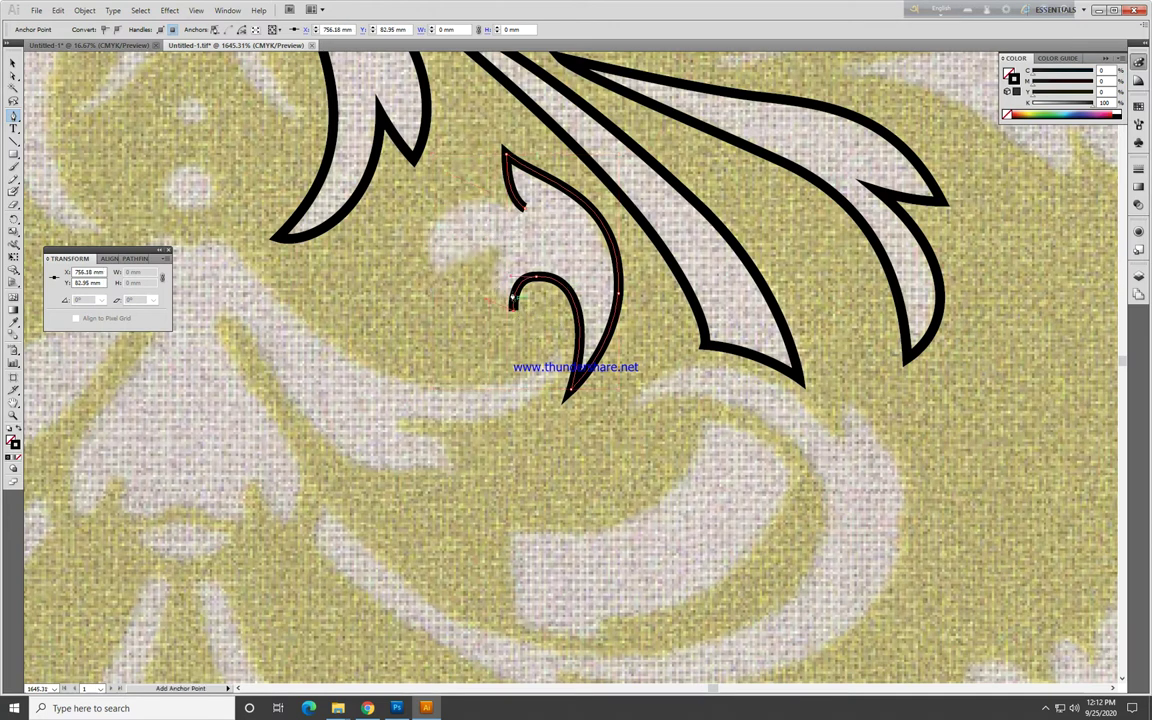
{"action": "mouse_move", "coordinate": [505, 253]}
{"action": "left_mouse_down"}
{"action": "mouse_move", "coordinate": [528, 230]}
{"action": "mouse_move", "coordinate": [484, 228]}
{"action": "mouse_move", "coordinate": [502, 193]}
{"action": "left_mouse_up"}
{"action": "left_click", "coordinate": [437, 297]}
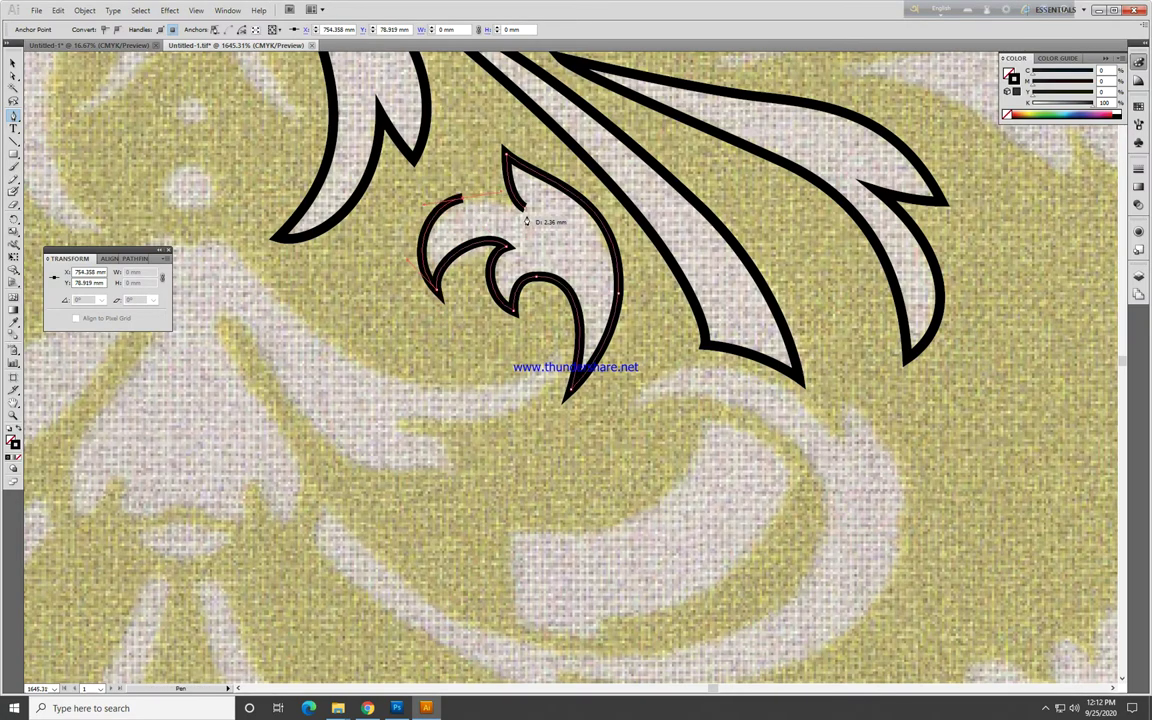
{"action": "left_click", "coordinate": [512, 198]}
{"action": "key", "text": "ctrl+minus"}
{"action": "key", "text": "ctrl+minus"}
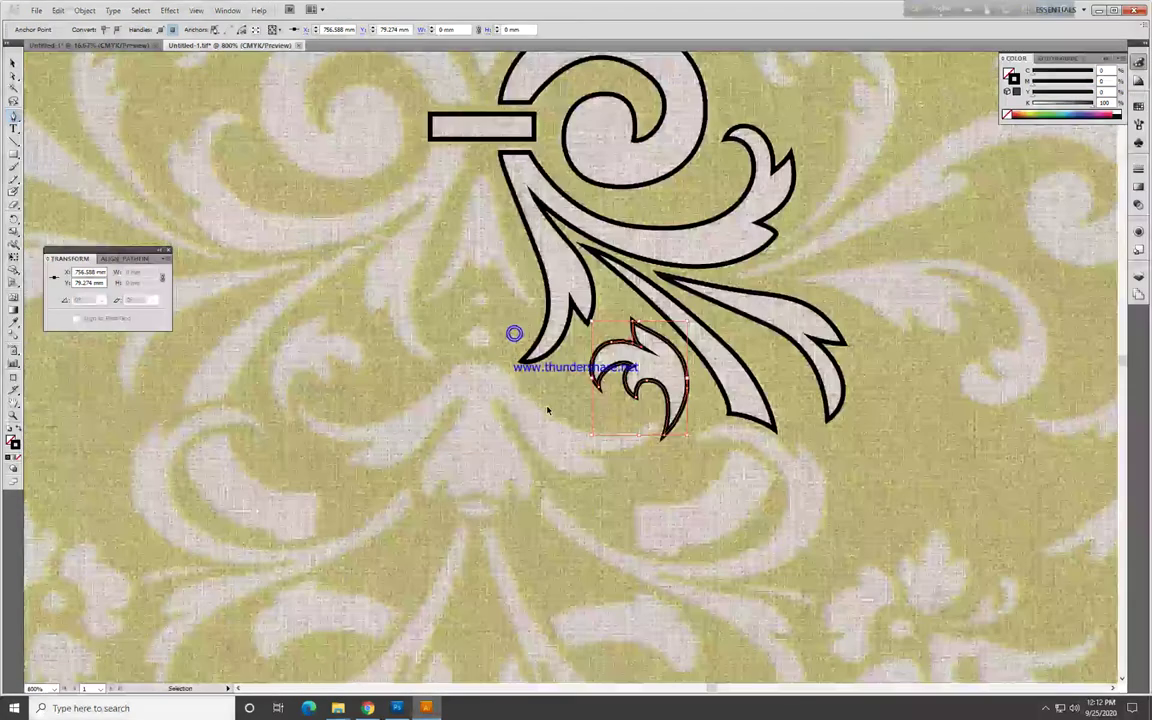
{"action": "scroll", "coordinate": [547, 410], "scroll_direction": "down", "scroll_amount": 5}
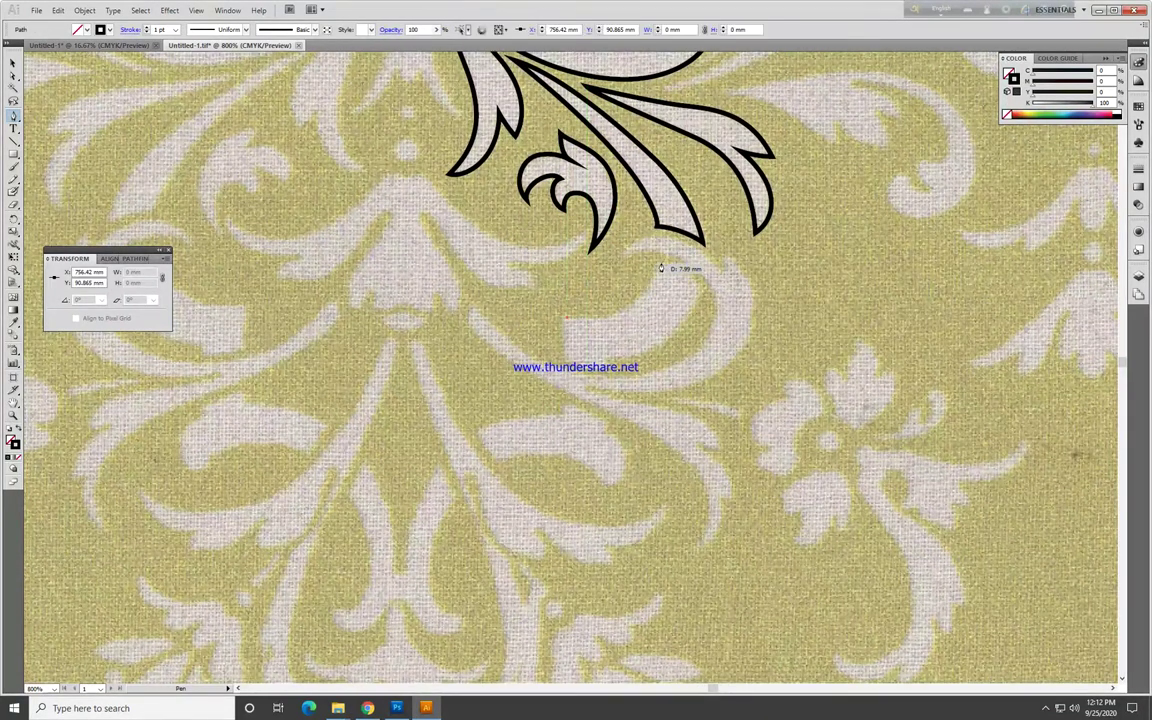
Step: Trace and close the crescent band below the curled leaf
{"action": "left_click_drag", "start_coordinate": [660, 266], "coordinate": [690, 195]}
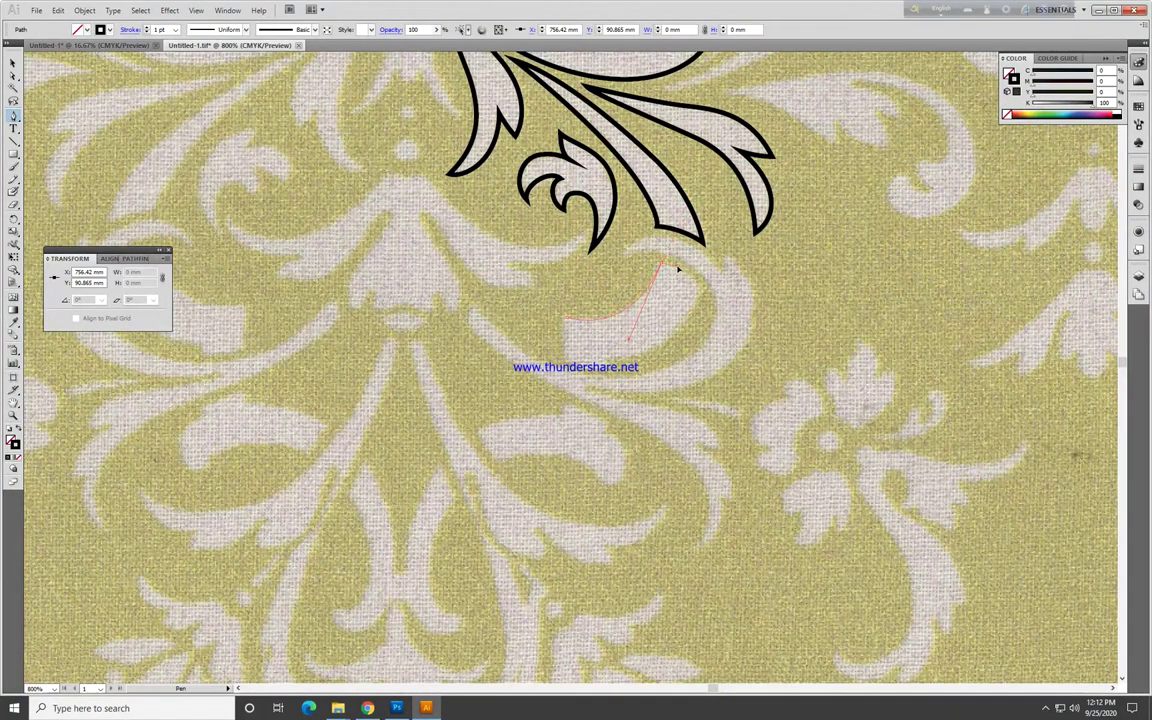
{"action": "left_click", "coordinate": [700, 290]}
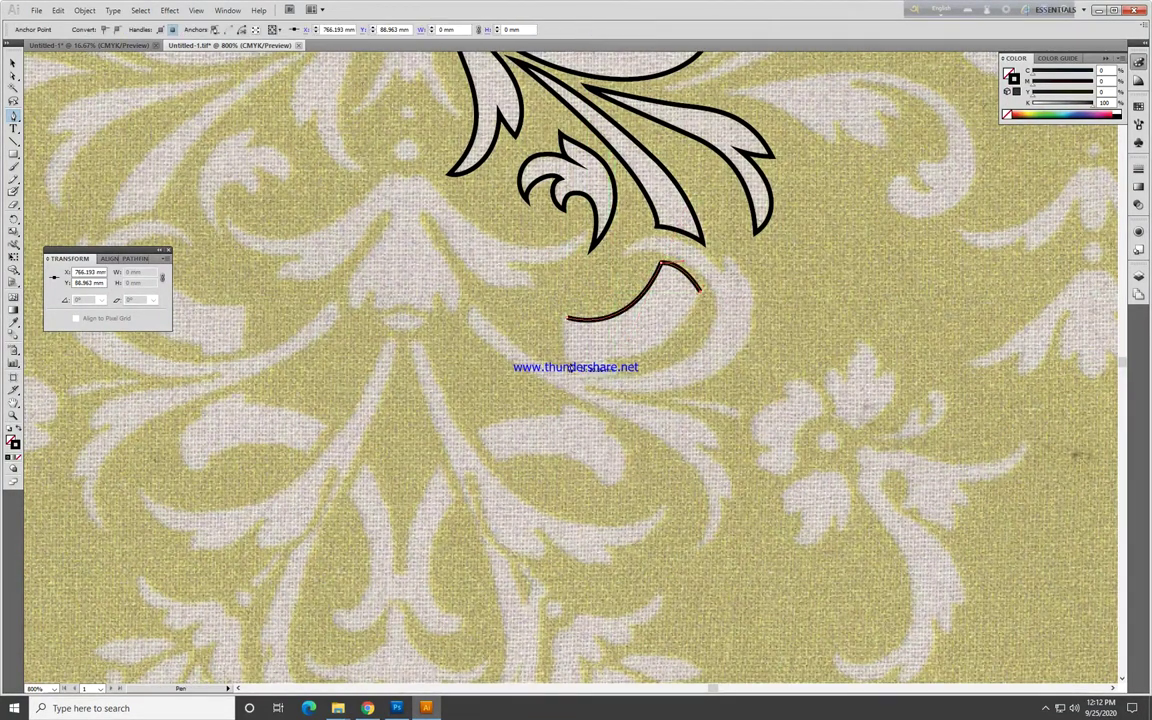
{"action": "left_click_drag", "start_coordinate": [564, 361], "coordinate": [507, 355]}
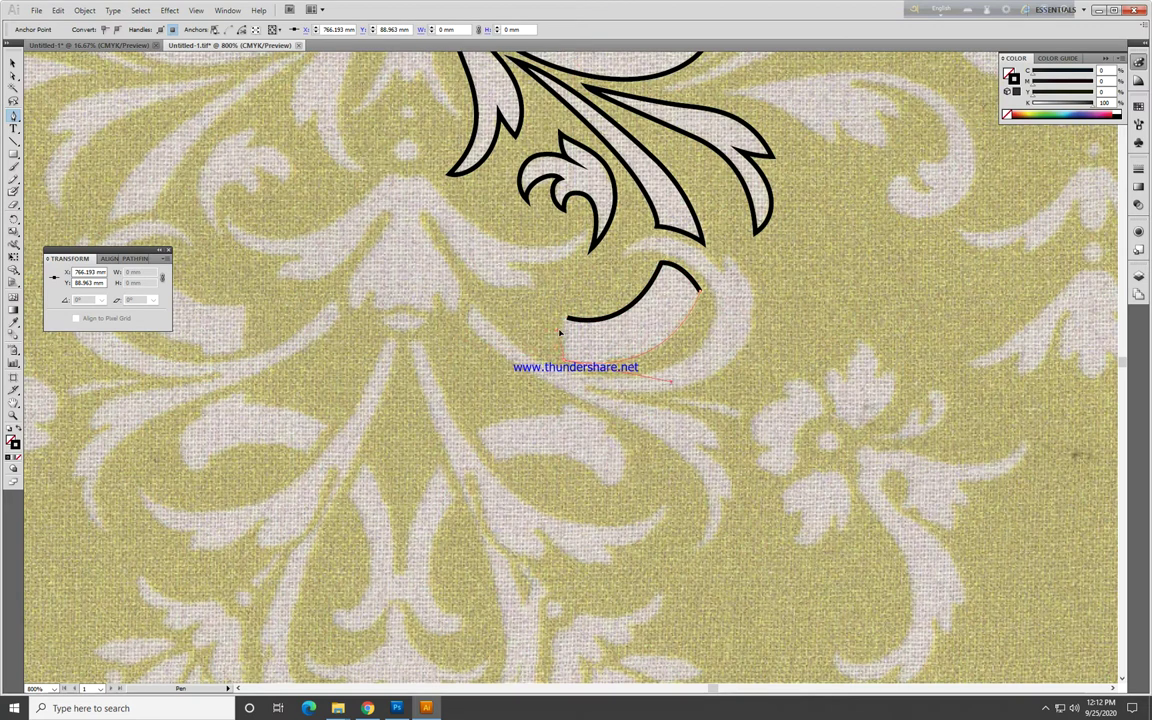
{"action": "left_click_drag", "start_coordinate": [566, 319], "coordinate": [563, 326]}
{"action": "scroll", "coordinate": [589, 427], "scroll_direction": "down", "scroll_amount": 3}
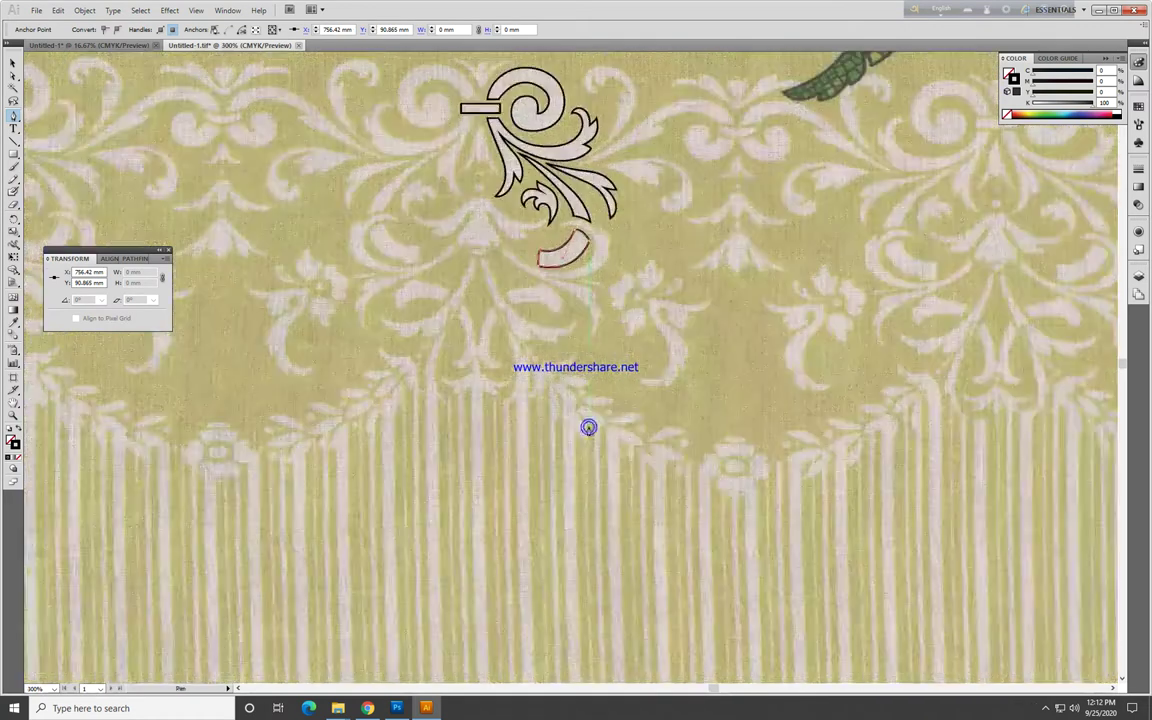
{"action": "left_click", "coordinate": [562, 326], "text": "ctrl"}
Step: Start tracing the long stem down through the pattern, hooking its end back up and left
{"action": "left_click_drag", "start_coordinate": [429, 150], "coordinate": [687, 395]}
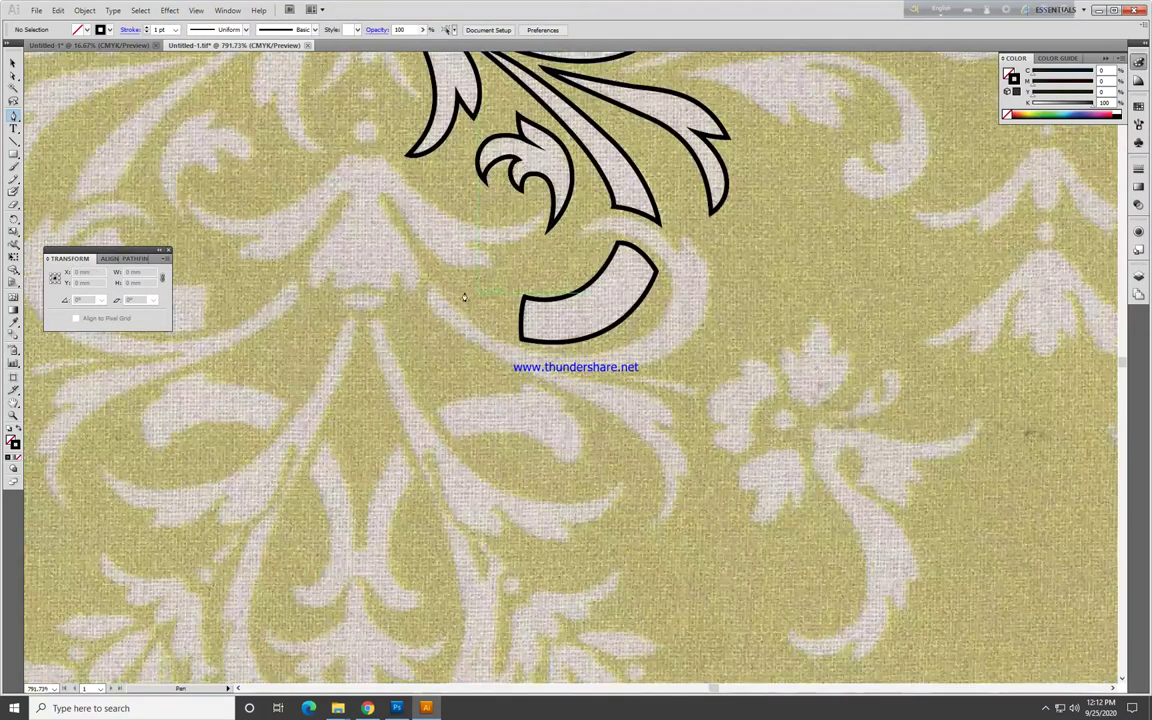
{"action": "left_click", "coordinate": [430, 287]}
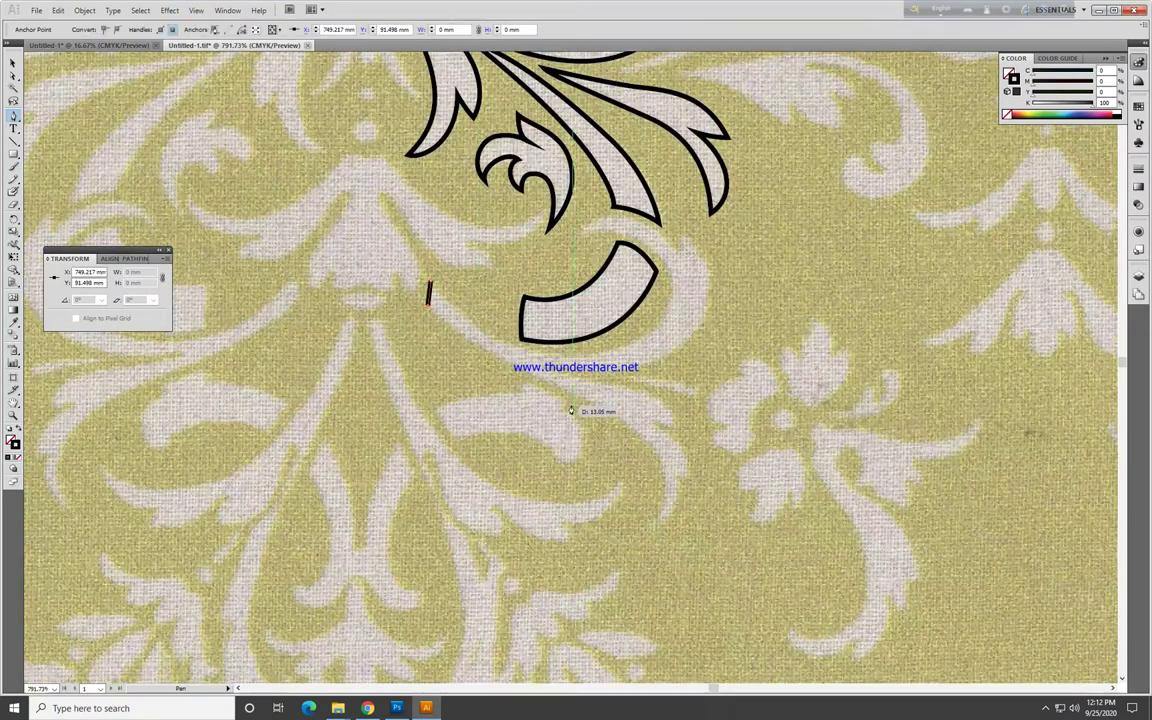
{"action": "left_click_drag", "start_coordinate": [594, 405], "coordinate": [595, 404]}
{"action": "scroll", "coordinate": [595, 404], "scroll_direction": "down", "scroll_amount": 3}
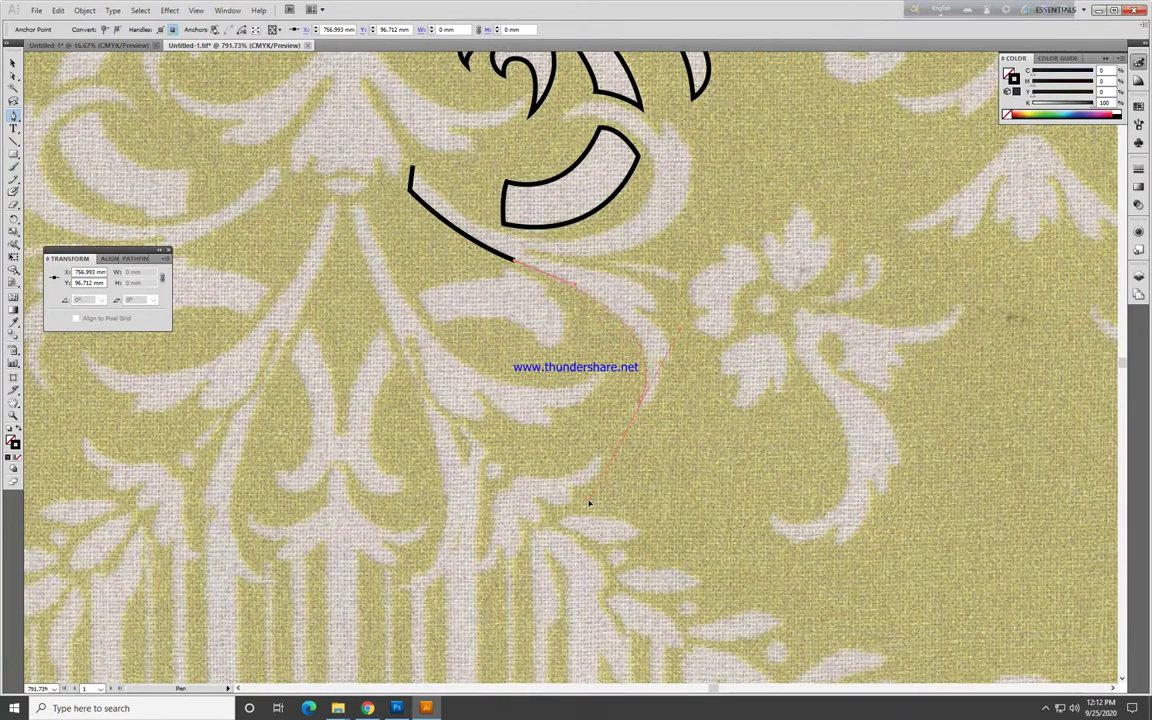
{"action": "left_click_drag", "start_coordinate": [664, 410], "coordinate": [664, 400]}
{"action": "left_click", "coordinate": [661, 362]}
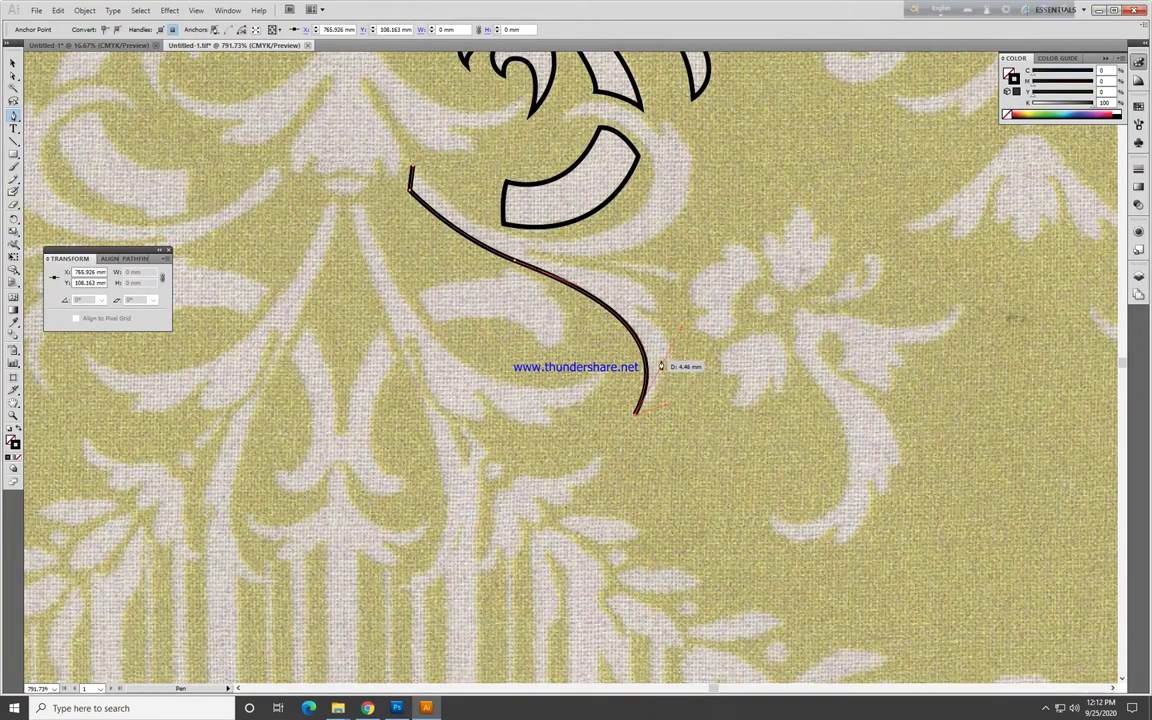
{"action": "left_click", "coordinate": [675, 359]}
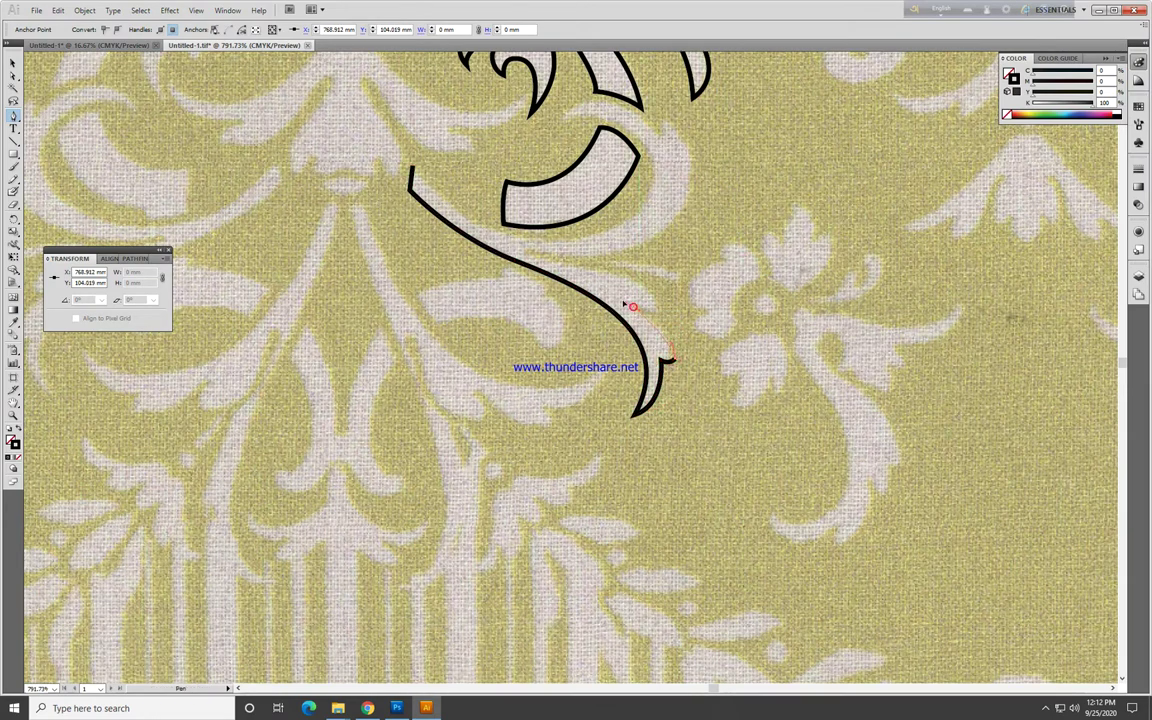
{"action": "left_click_drag", "start_coordinate": [638, 306], "coordinate": [541, 255]}
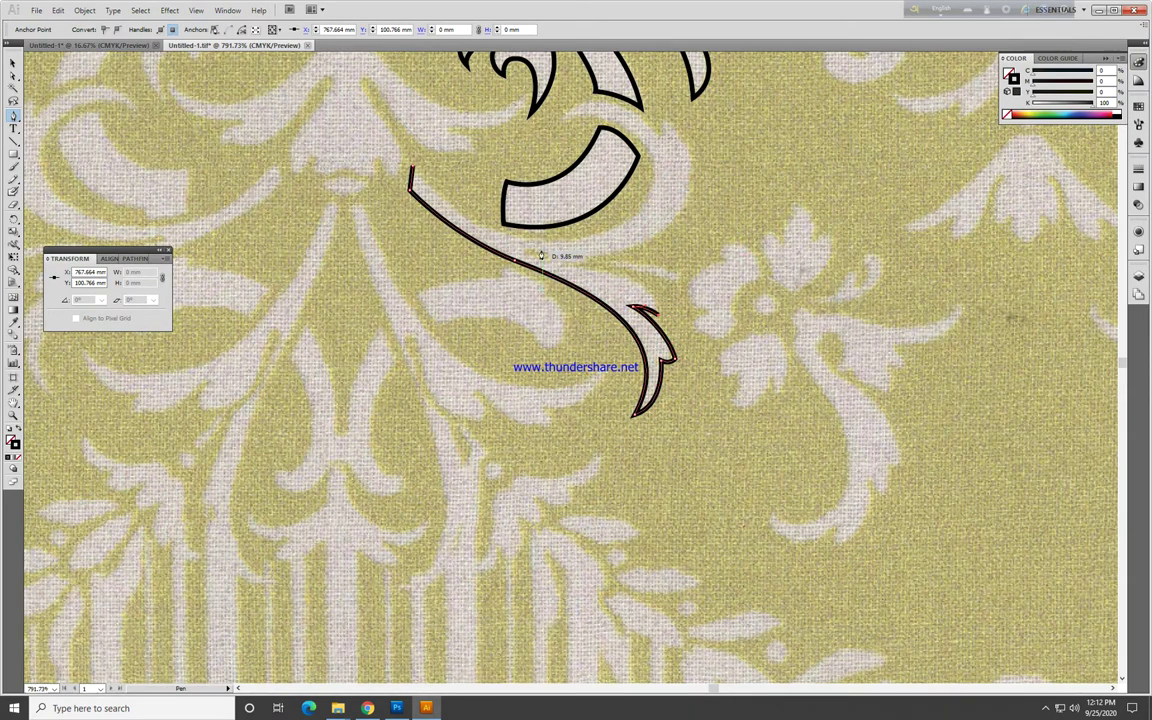
Step: Reduce the stroke weight to 0.5 pt
{"action": "left_click", "coordinate": [1138, 168]}
{"action": "type", "text": "0.5"}
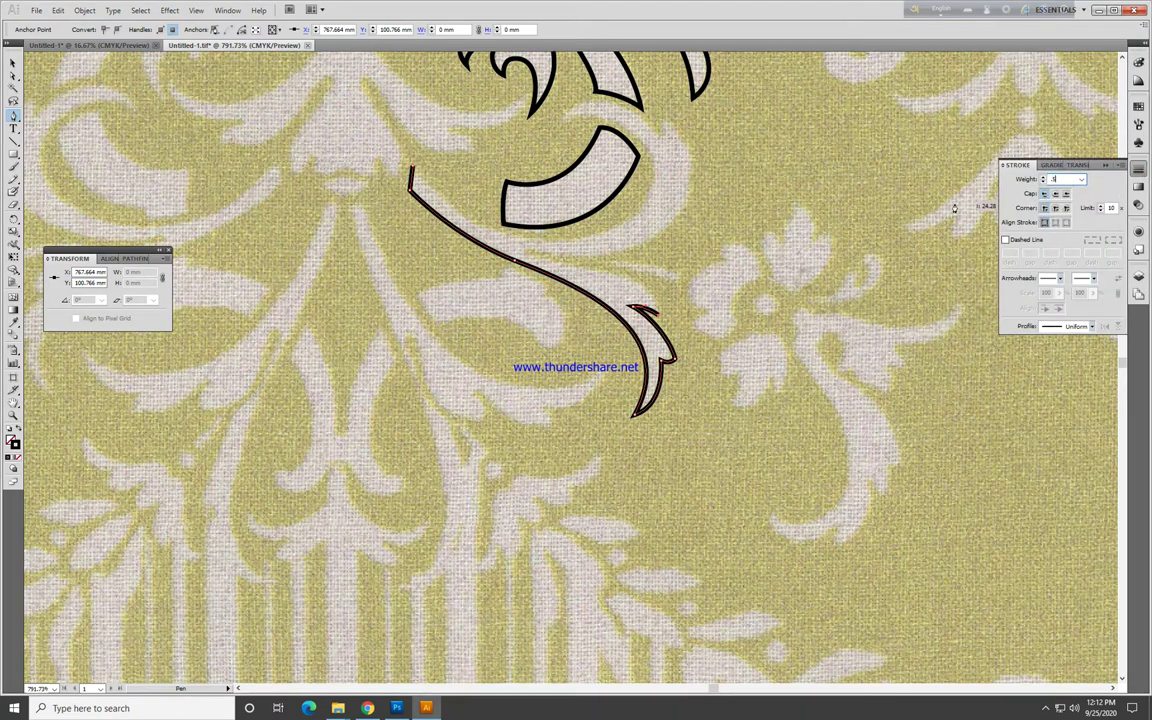
{"action": "key", "text": "Return"}
Step: Trace the curling leaf around the D-shaped piece and close the outline at its start
{"action": "scroll", "coordinate": [645, 310], "scroll_direction": "up", "scroll_amount": 5}
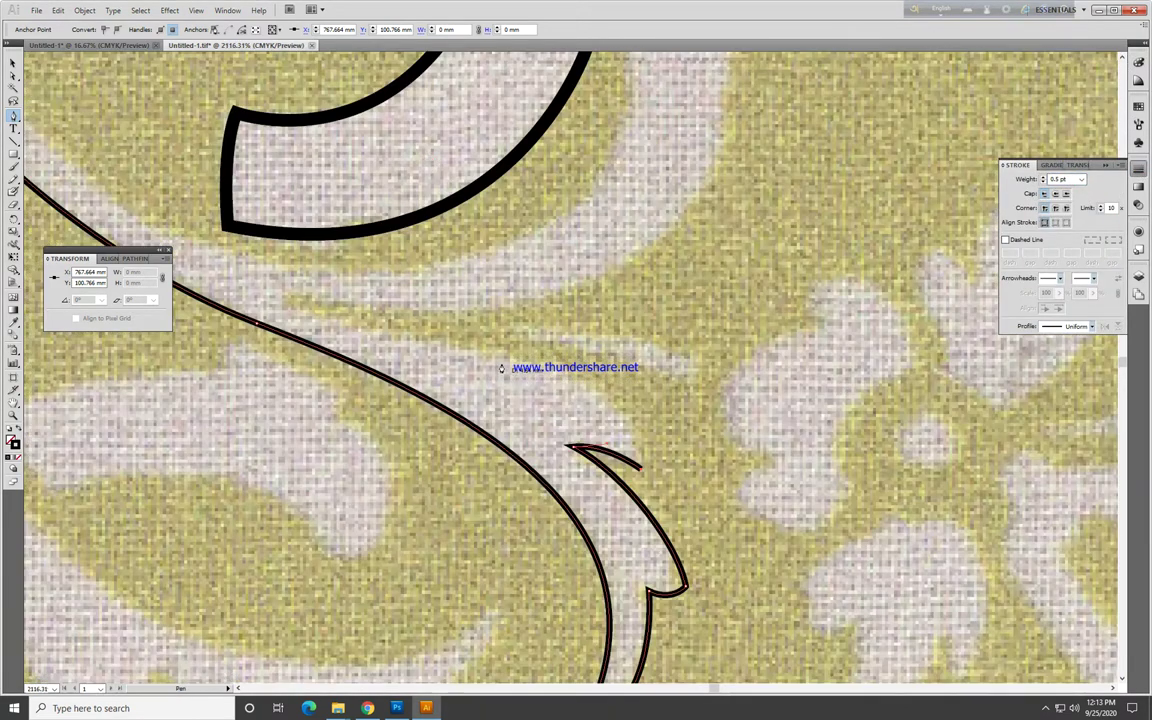
{"action": "left_click_drag", "start_coordinate": [491, 347], "coordinate": [285, 303]}
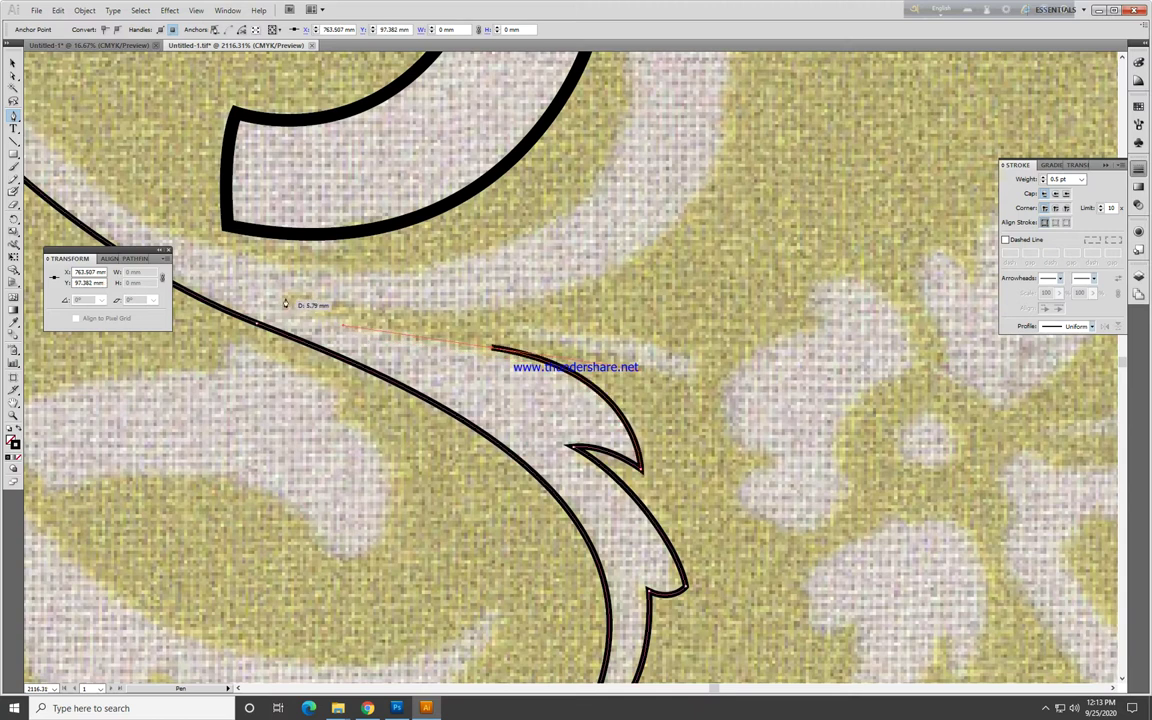
{"action": "scroll", "coordinate": [547, 303], "scroll_direction": "down", "scroll_amount": 2}
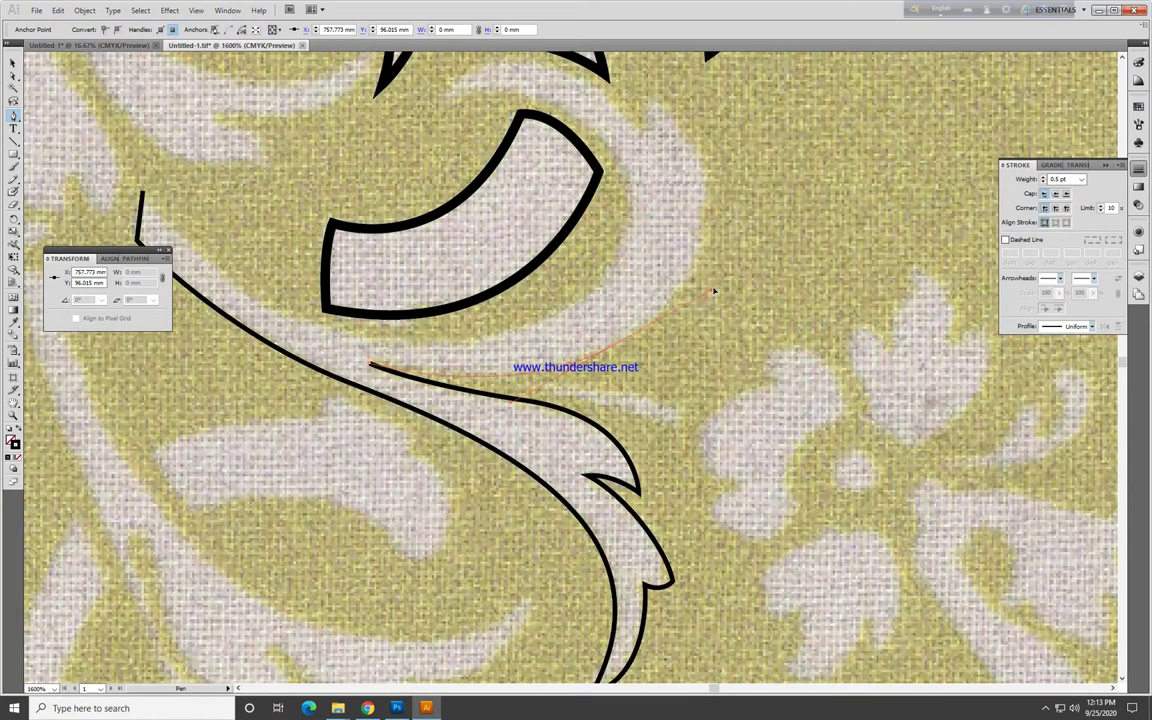
{"action": "scroll", "coordinate": [714, 291], "scroll_direction": "up", "scroll_amount": 3}
{"action": "mouse_move", "coordinate": [672, 285]}
{"action": "left_mouse_down"}
{"action": "mouse_move", "coordinate": [638, 215]}
{"action": "mouse_move", "coordinate": [403, 213]}
{"action": "left_mouse_up"}
{"action": "left_click", "coordinate": [617, 195]}
{"action": "left_click", "coordinate": [410, 213]}
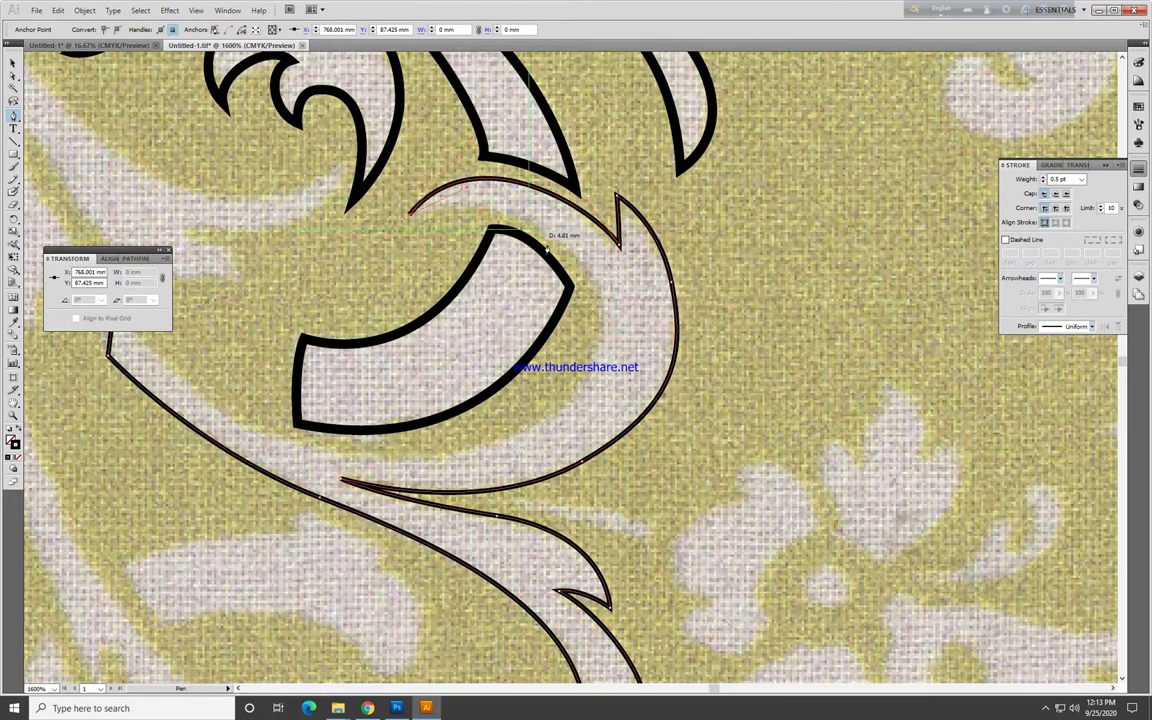
{"action": "left_click_drag", "start_coordinate": [577, 252], "coordinate": [619, 299]}
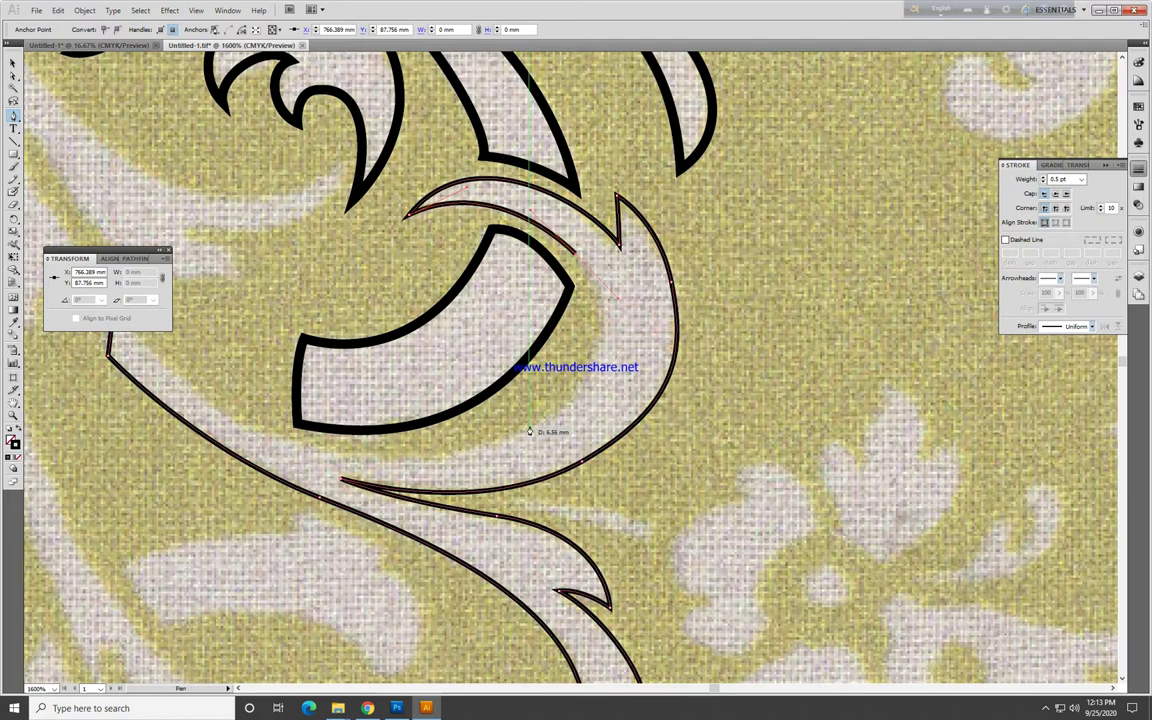
{"action": "left_click_drag", "start_coordinate": [447, 467], "coordinate": [438, 468]}
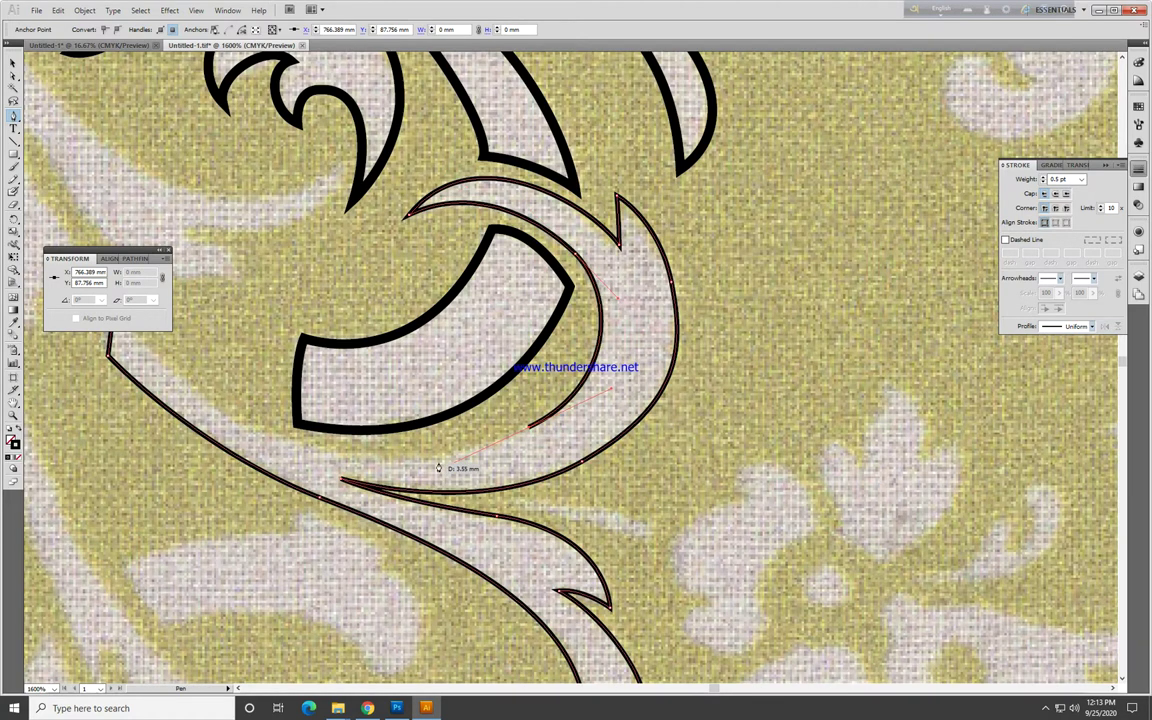
{"action": "key", "text": "ctrl+minus"}
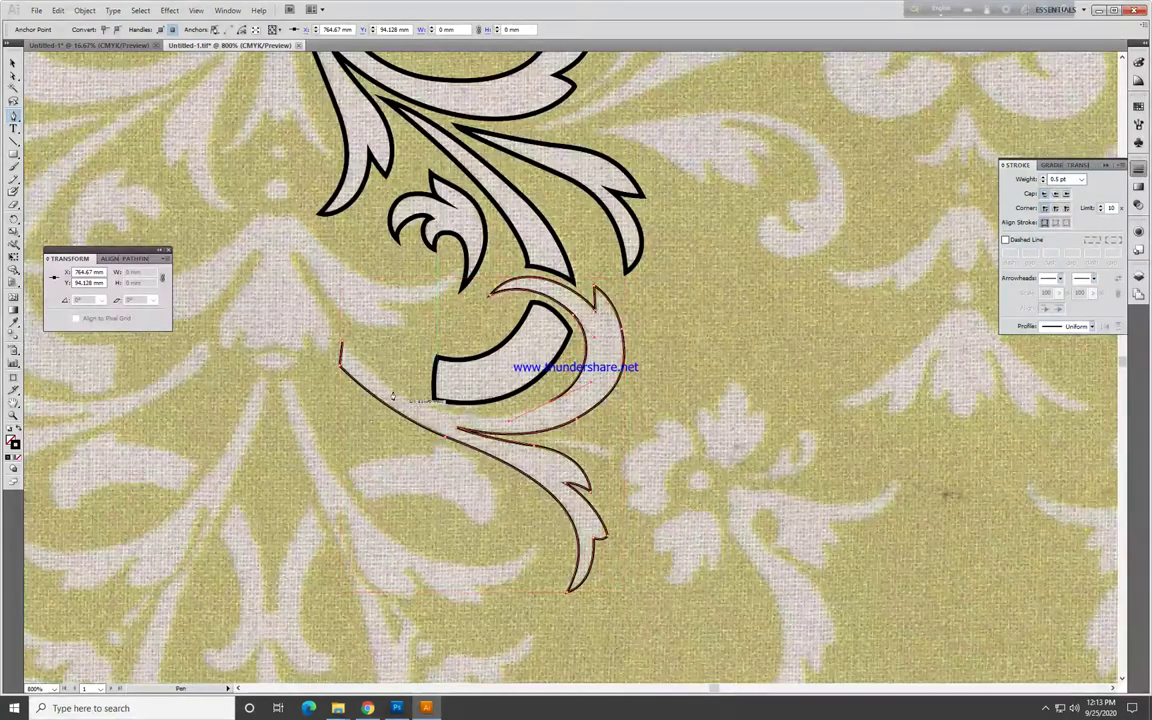
{"action": "left_click", "coordinate": [342, 346]}
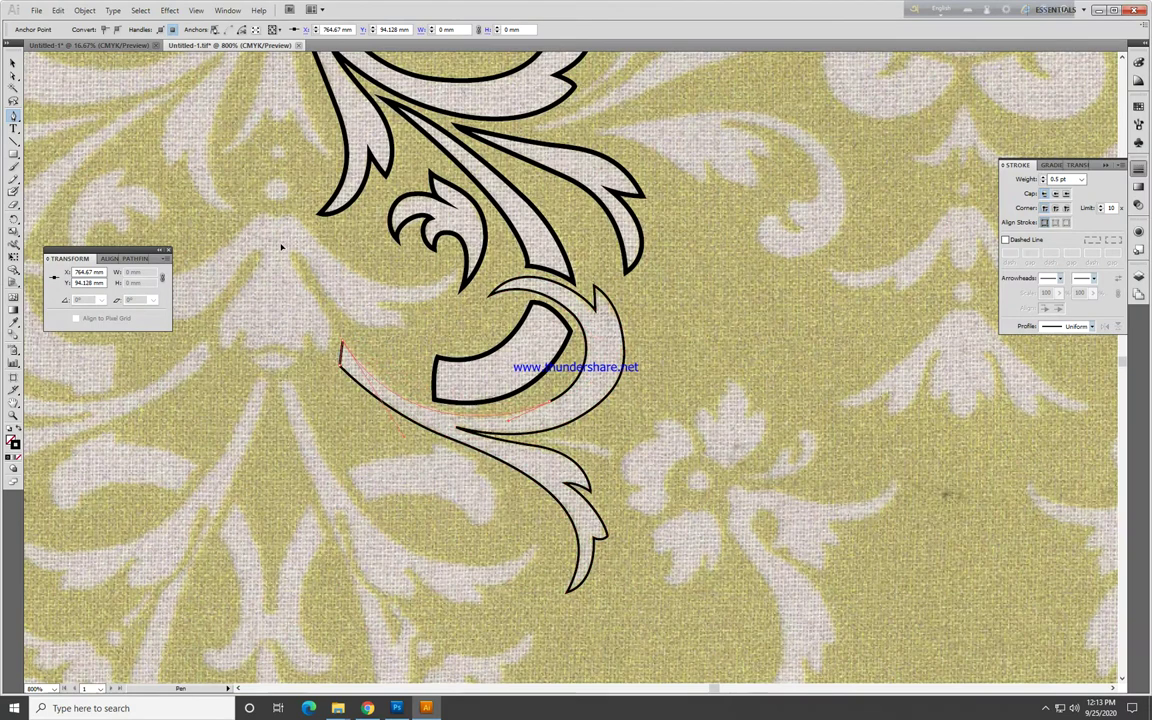
Step: Select the inner D-shaped piece and zoom out to the upper scroll ornament
{"action": "key", "text": "v"}
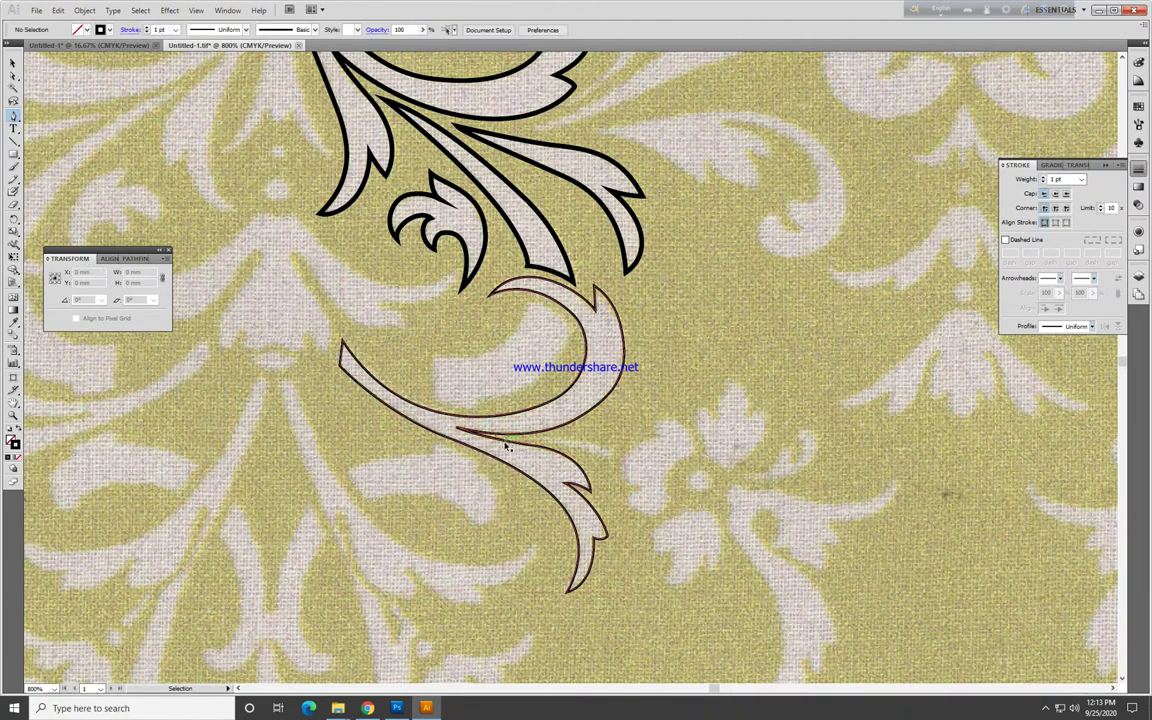
{"action": "left_click", "coordinate": [500, 350]}
{"action": "left_click", "coordinate": [641, 388]}
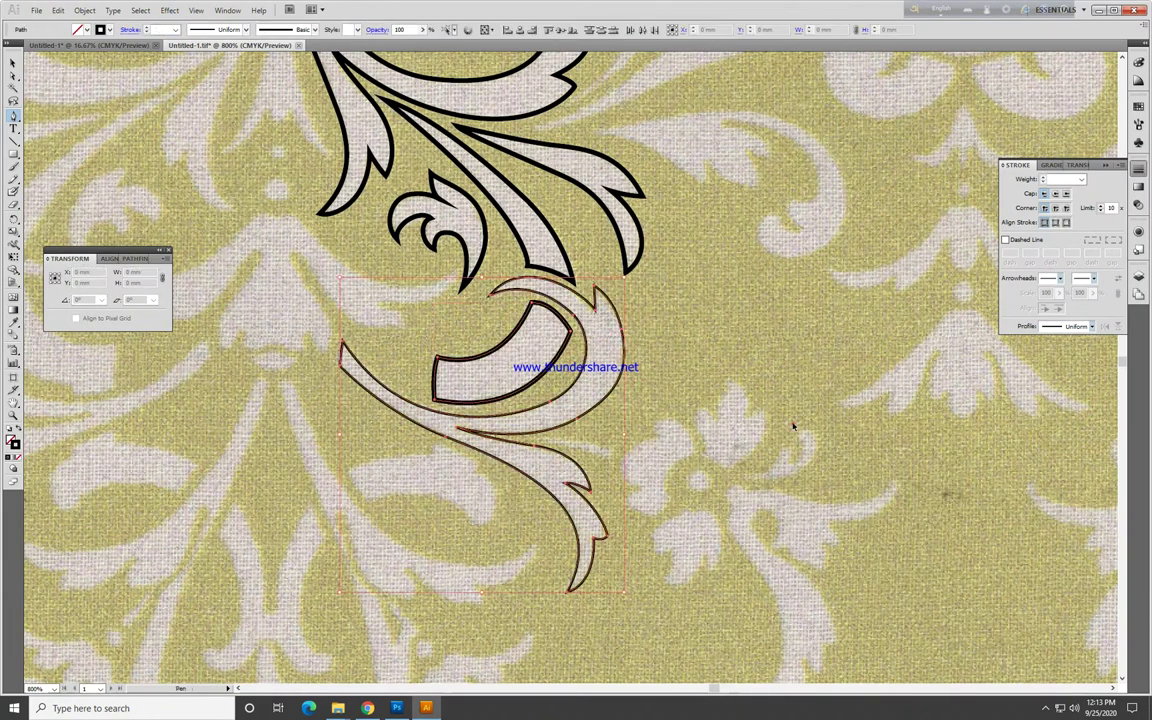
{"action": "left_click", "coordinate": [500, 320]}
{"action": "key", "text": "plus"}
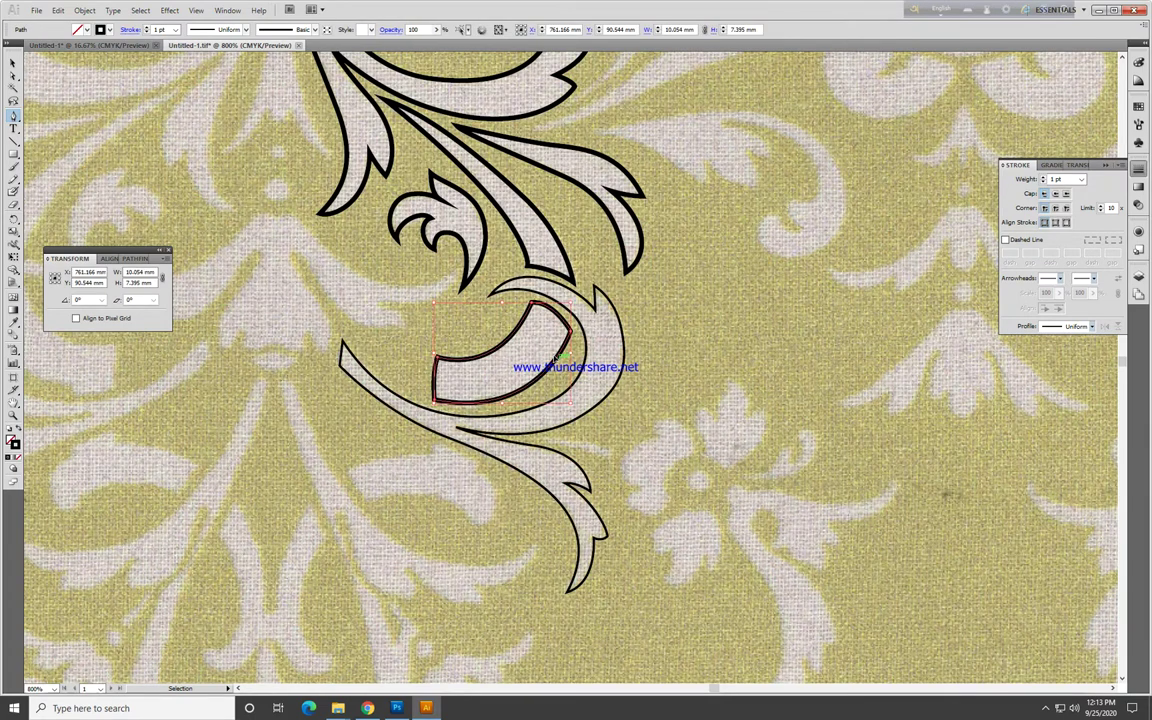
{"action": "scroll", "coordinate": [553, 357], "scroll_direction": "up", "scroll_amount": 3}
{"action": "key", "text": "ctrl+minus"}
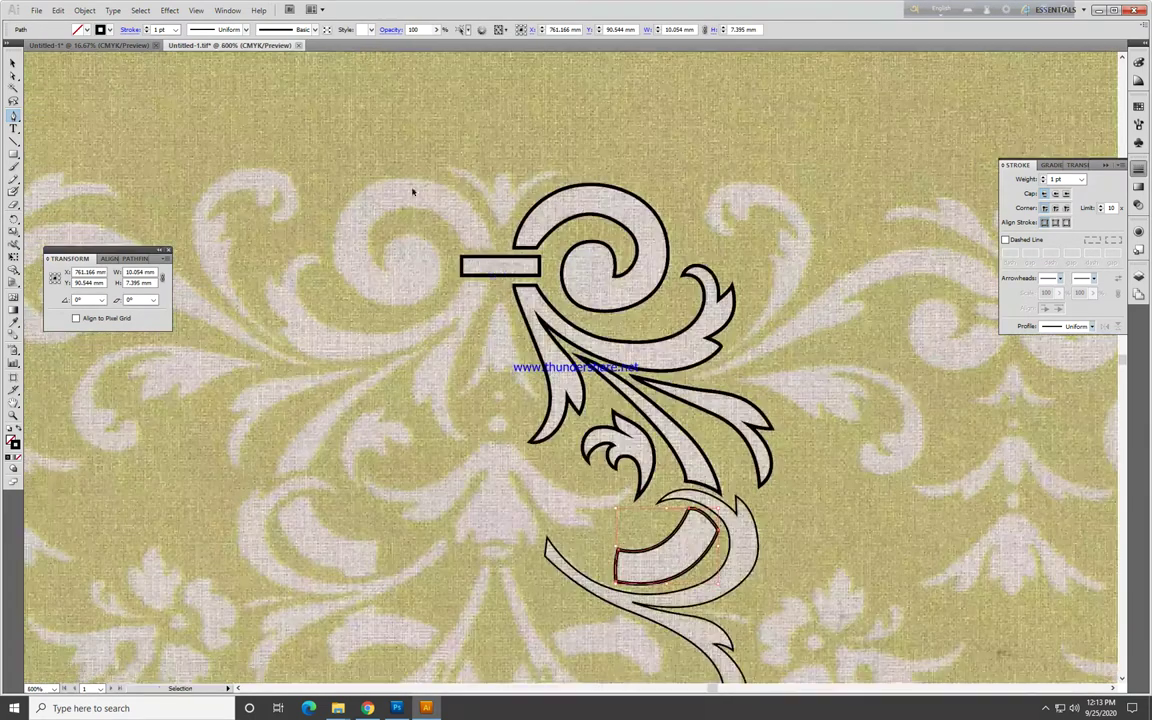
Step: Select all artwork and eyedrop the 0.5 pt stroke onto every outline
{"action": "key", "text": "ctrl+a"}
{"action": "key", "text": "i"}
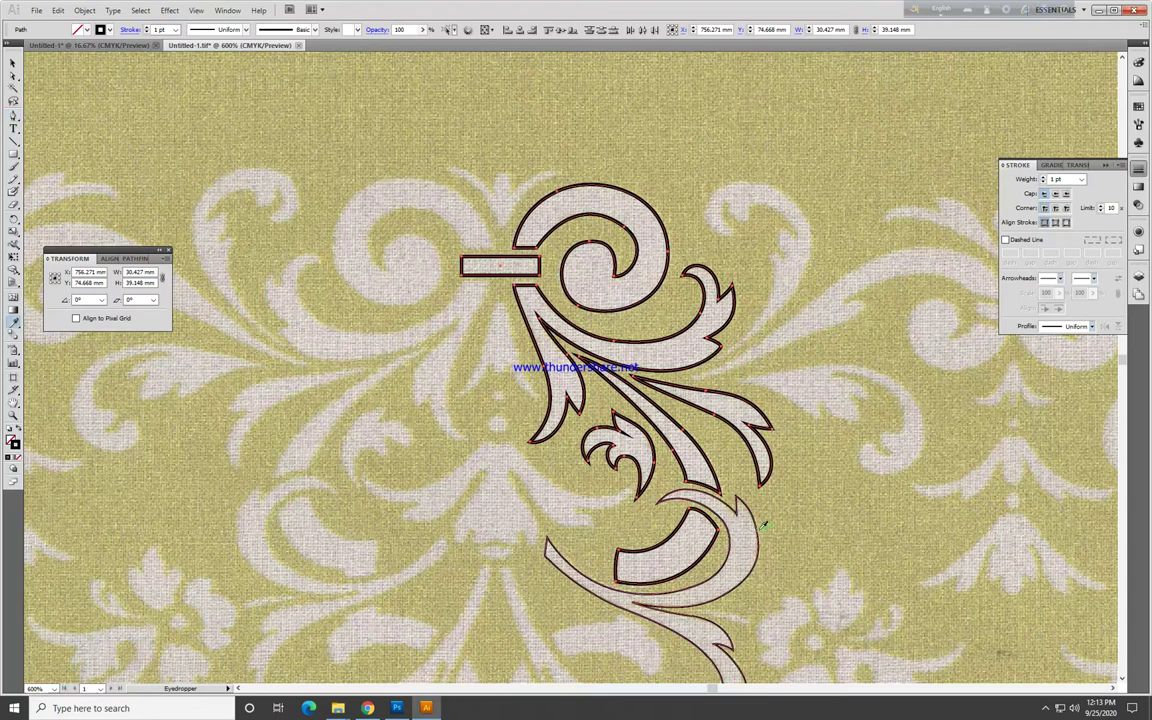
{"action": "left_click", "coordinate": [793, 533]}
{"action": "key", "text": "ctrl+shift+a"}
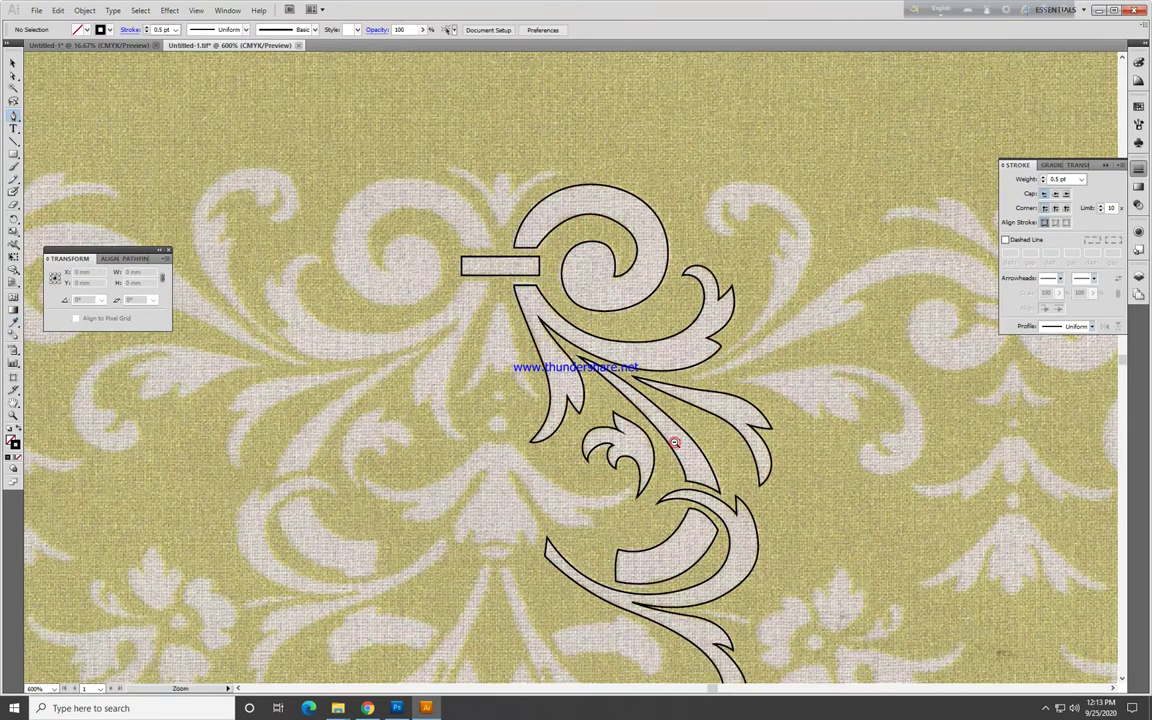
{"action": "key", "text": "ctrl+minus"}
{"action": "key", "text": "ctrl+minus"}
{"action": "key", "text": "ctrl+minus"}
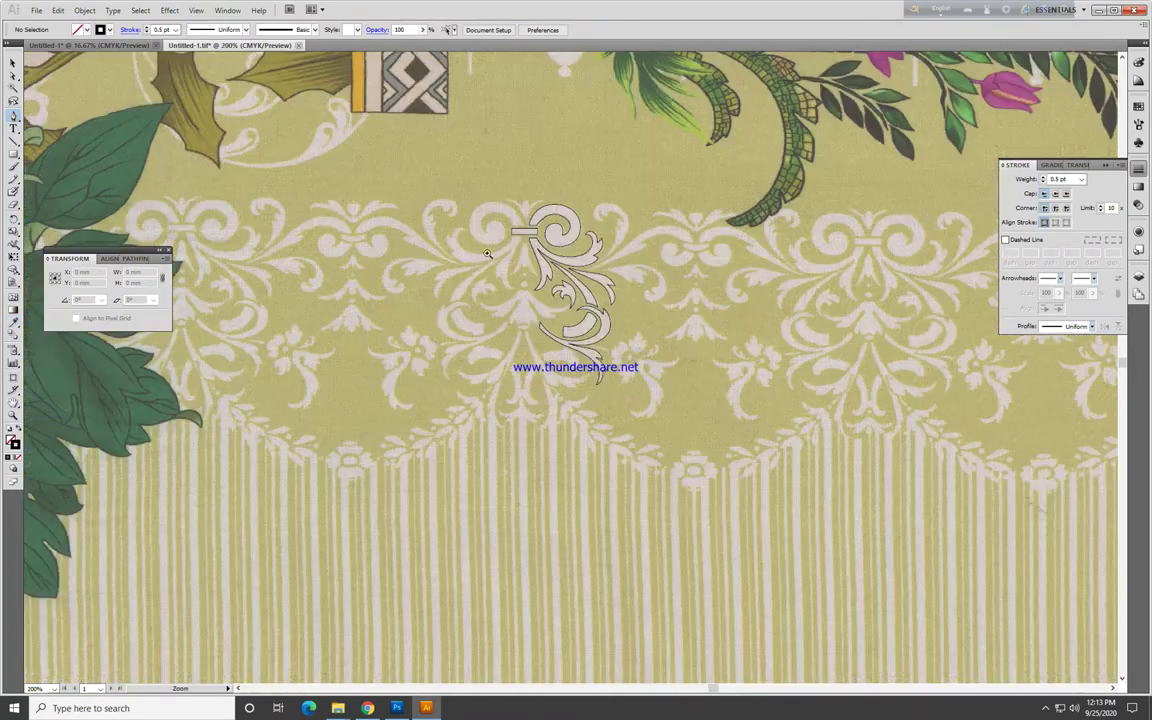
Step: Trace the small leaf beside the stem below the top bar
{"action": "left_click_drag", "start_coordinate": [466, 224], "coordinate": [577, 302]}
{"action": "left_click", "coordinate": [490, 222]}
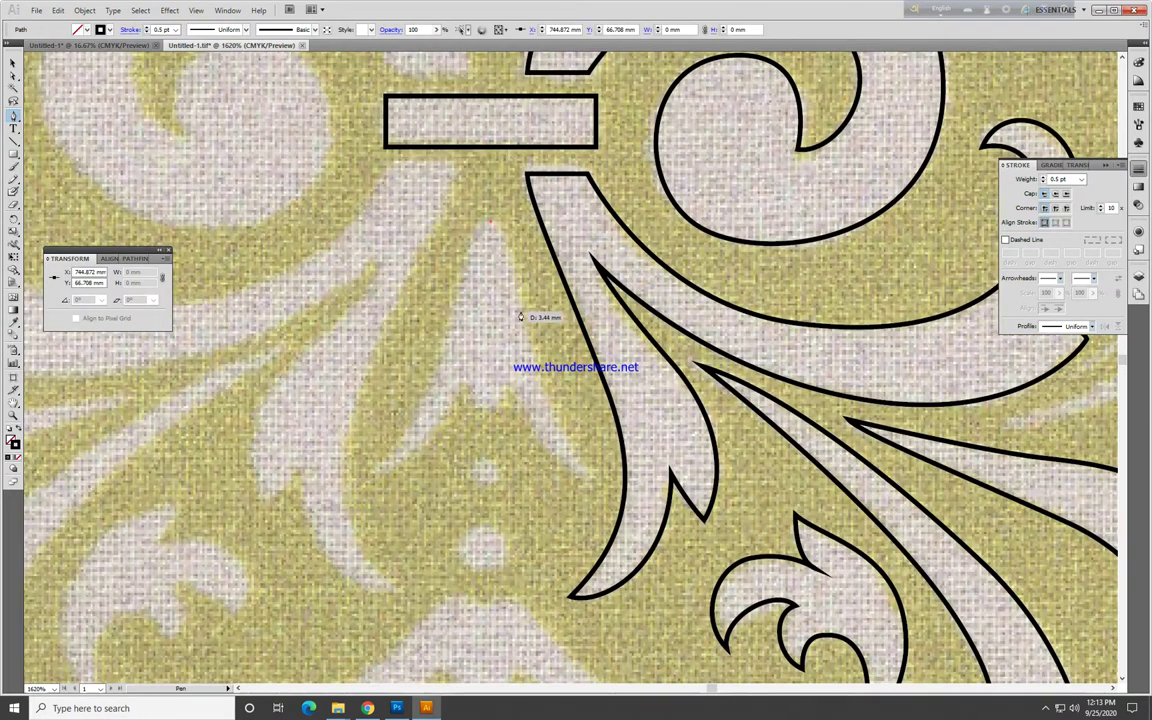
{"action": "left_click_drag", "start_coordinate": [538, 395], "coordinate": [549, 425]}
{"action": "left_click_drag", "start_coordinate": [598, 488], "coordinate": [638, 516]}
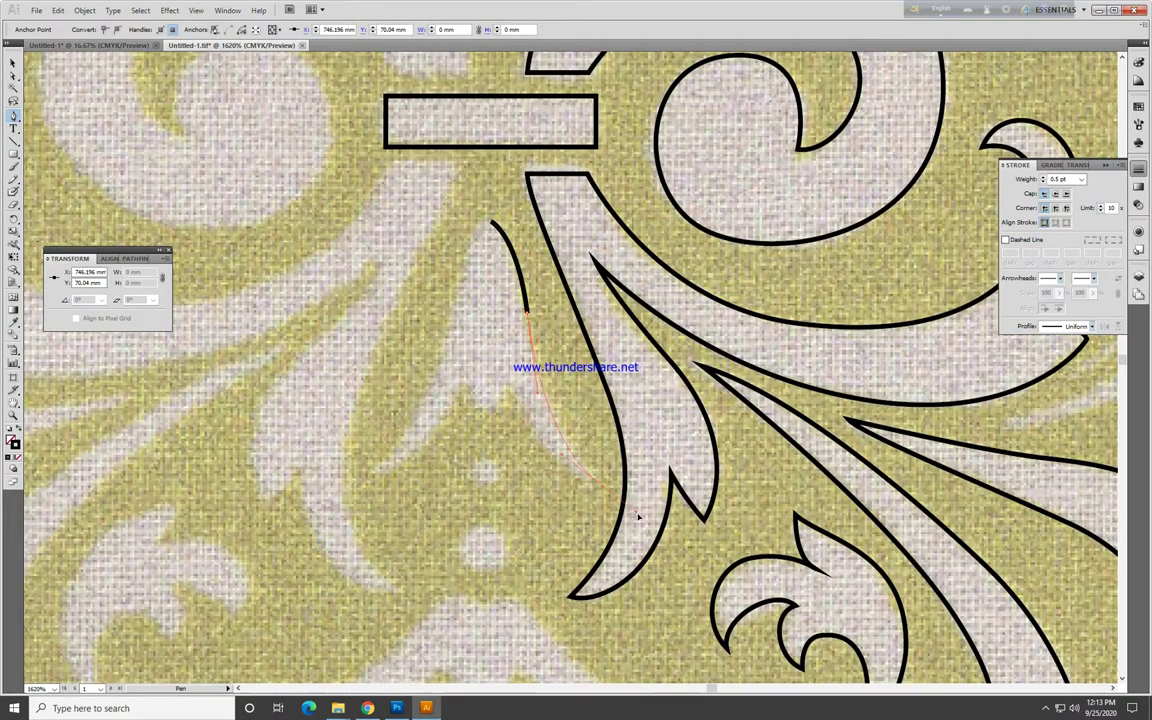
{"action": "key", "text": "ctrl"}
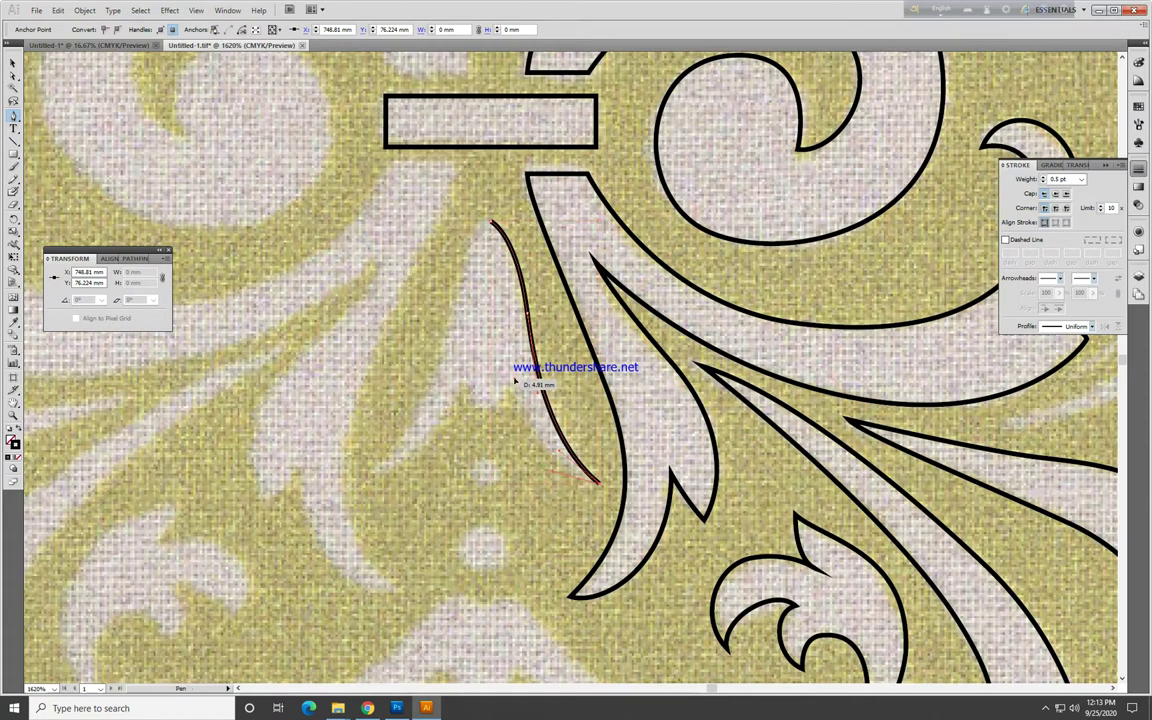
{"action": "left_click", "coordinate": [503, 413], "text": "ctrl"}
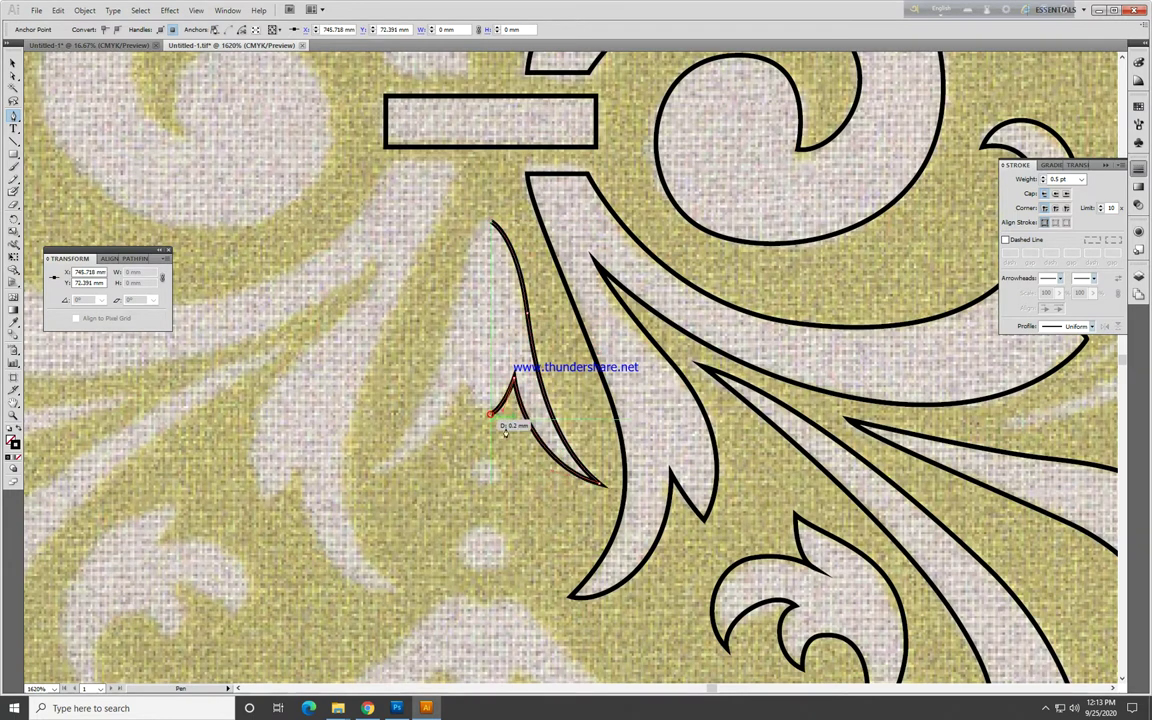
{"action": "key", "text": "ctrl+minus"}
Step: Trace the next leaf on the left with a sharp tip and curved bottom prong
{"action": "scroll", "coordinate": [579, 497], "scroll_direction": "down", "scroll_amount": 3}
{"action": "left_click_drag", "start_coordinate": [579, 497], "coordinate": [571, 458]}
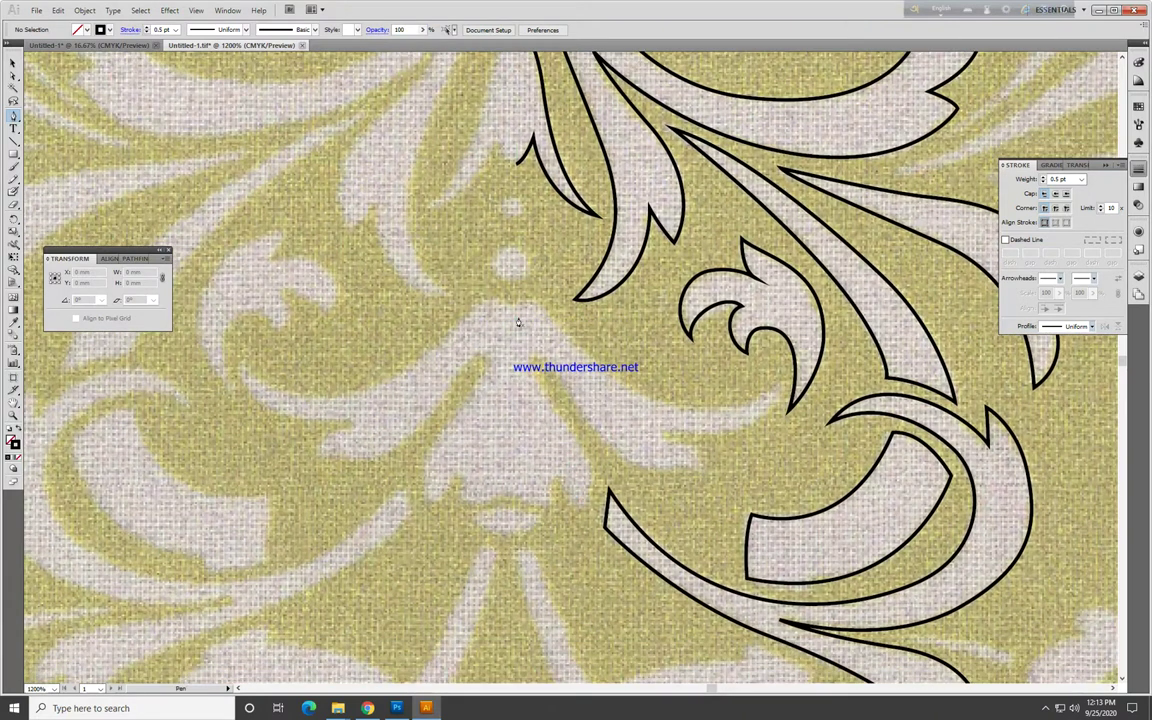
{"action": "left_click_drag", "start_coordinate": [520, 300], "coordinate": [663, 415]}
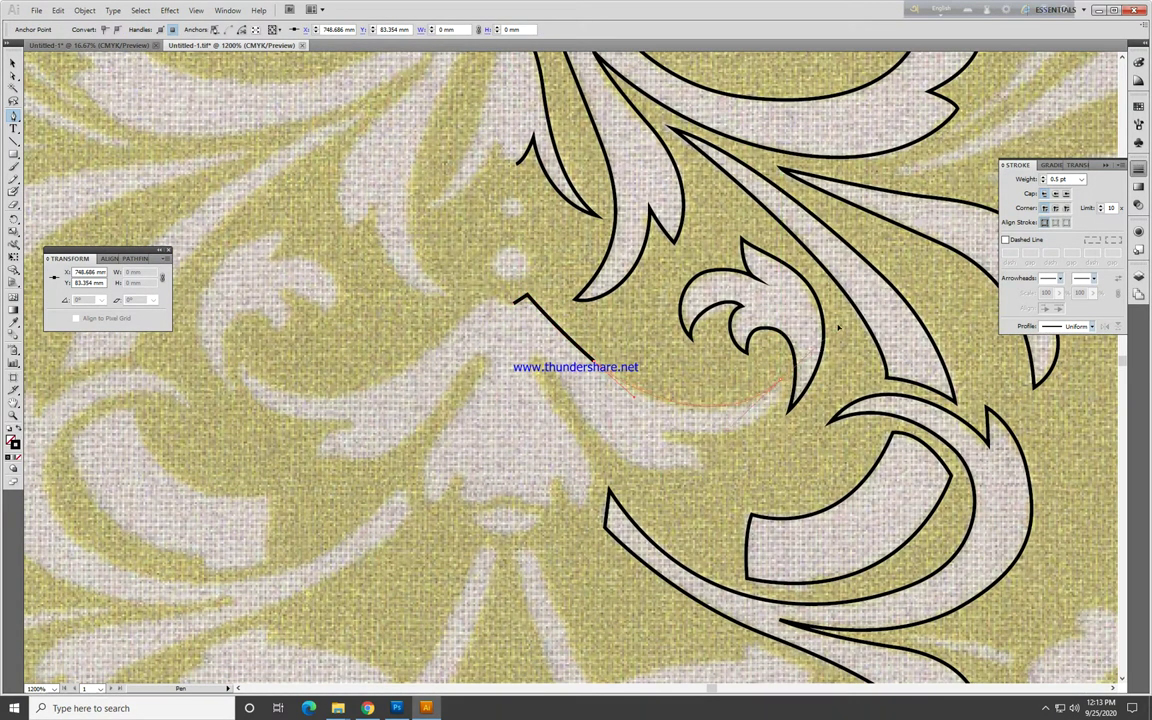
{"action": "left_click_drag", "start_coordinate": [782, 385], "coordinate": [787, 414]}
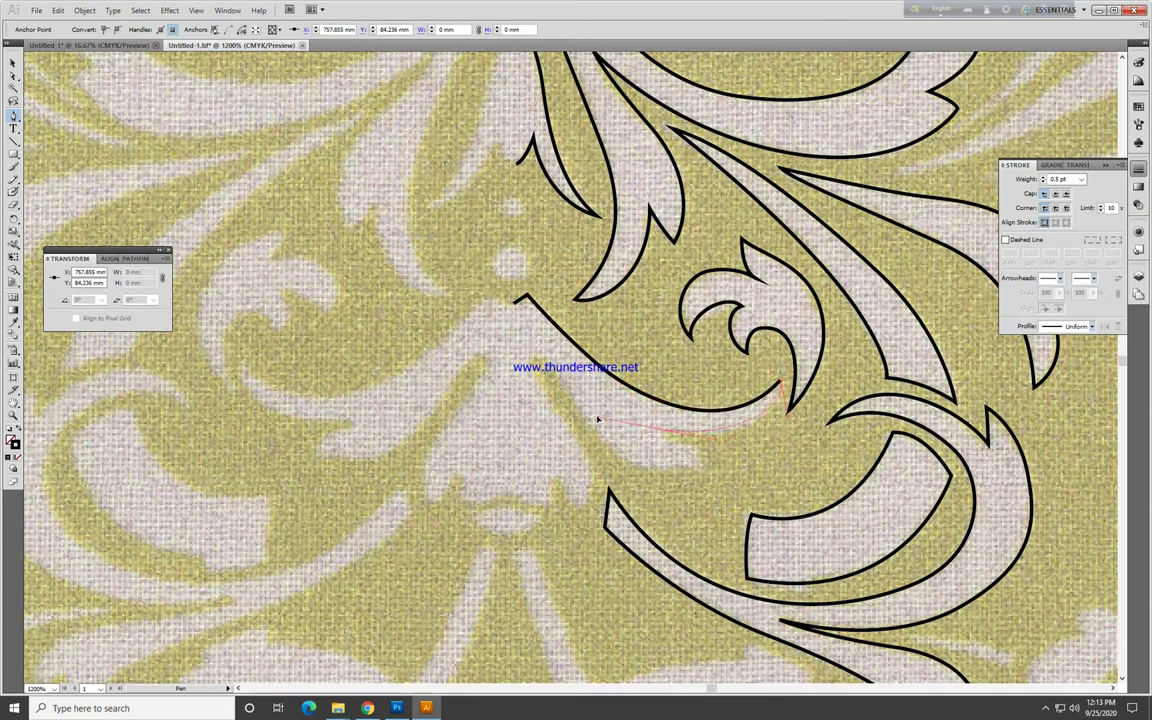
{"action": "left_click", "coordinate": [704, 470]}
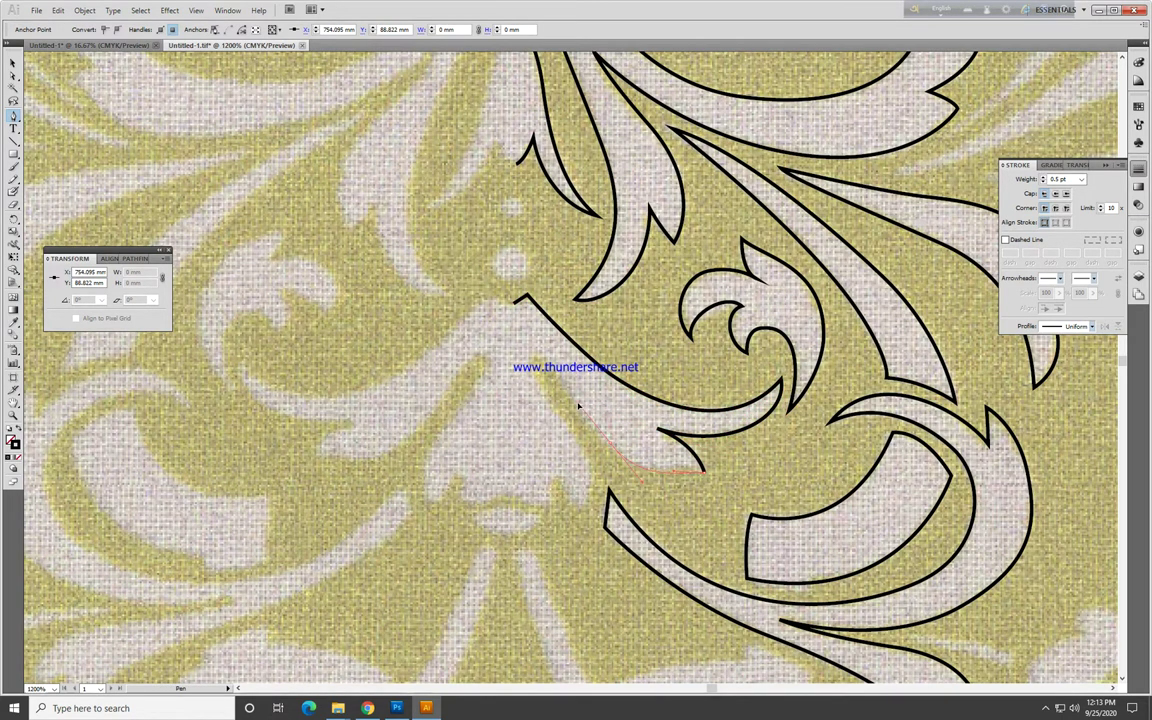
{"action": "left_click_drag", "start_coordinate": [540, 357], "coordinate": [560, 428]}
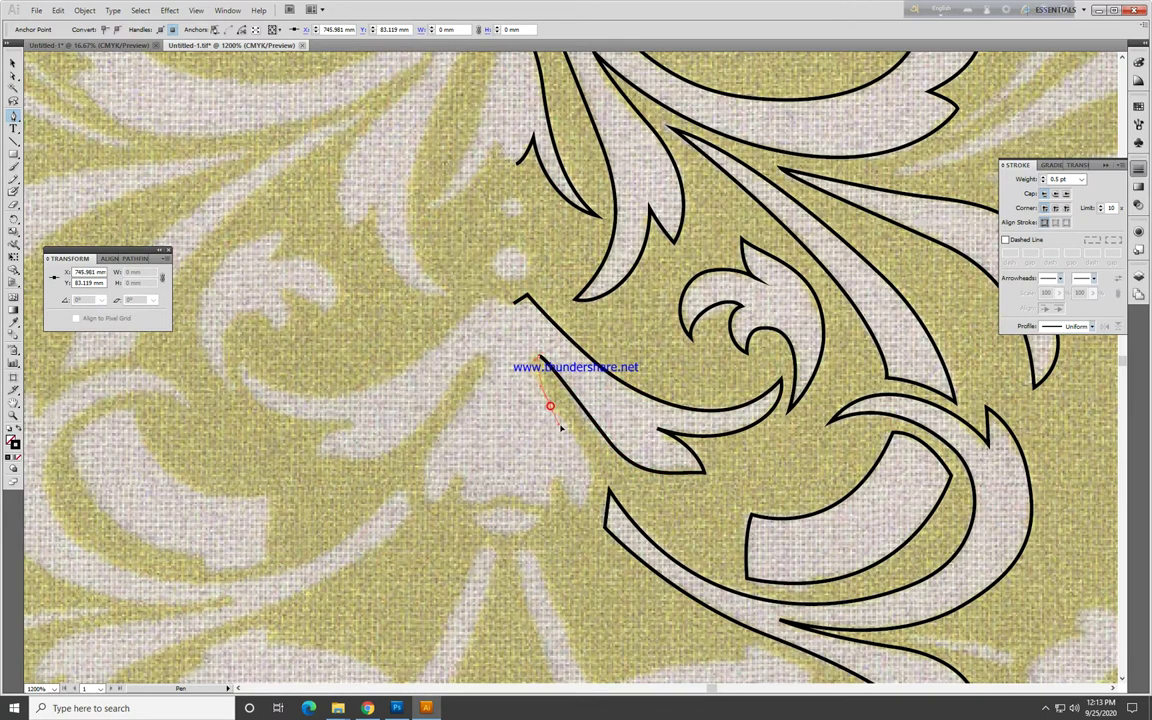
{"action": "mouse_move", "coordinate": [581, 513]}
{"action": "left_mouse_down"}
{"action": "mouse_move", "coordinate": [571, 535]}
{"action": "mouse_move", "coordinate": [510, 490]}
{"action": "left_mouse_up"}
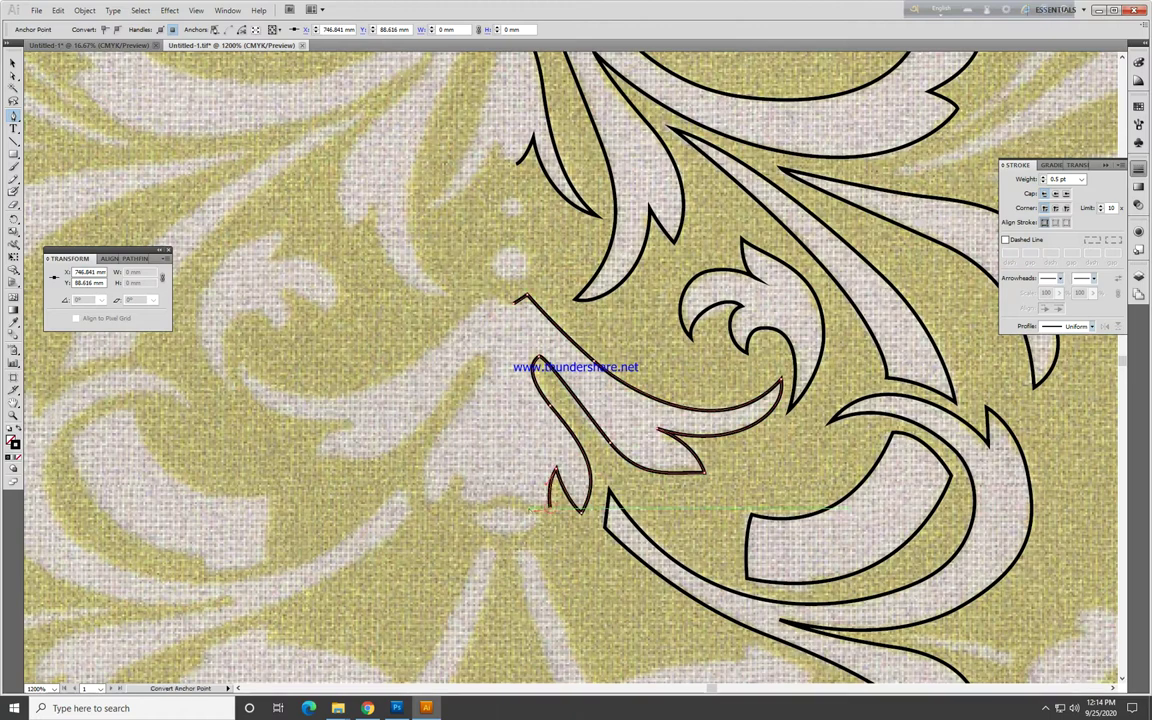
{"action": "key", "text": "ctrl+minus"}
{"action": "key", "text": "ctrl+minus"}
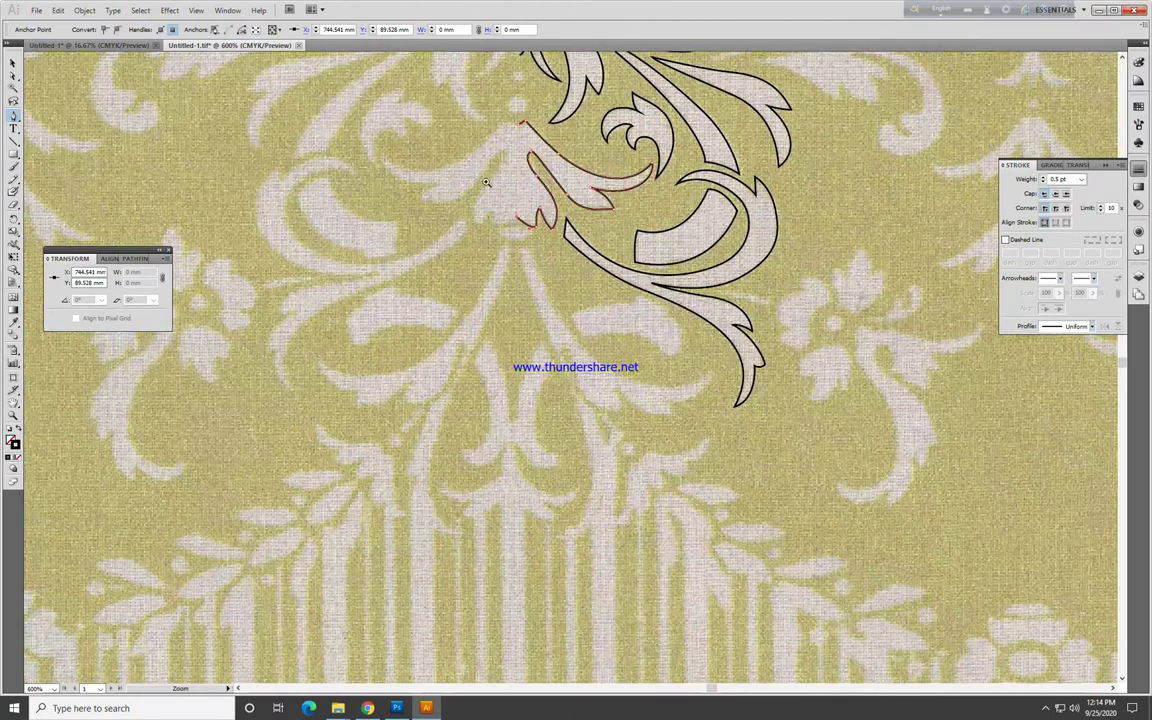
{"action": "left_click_drag", "start_coordinate": [486, 182], "coordinate": [578, 310]}
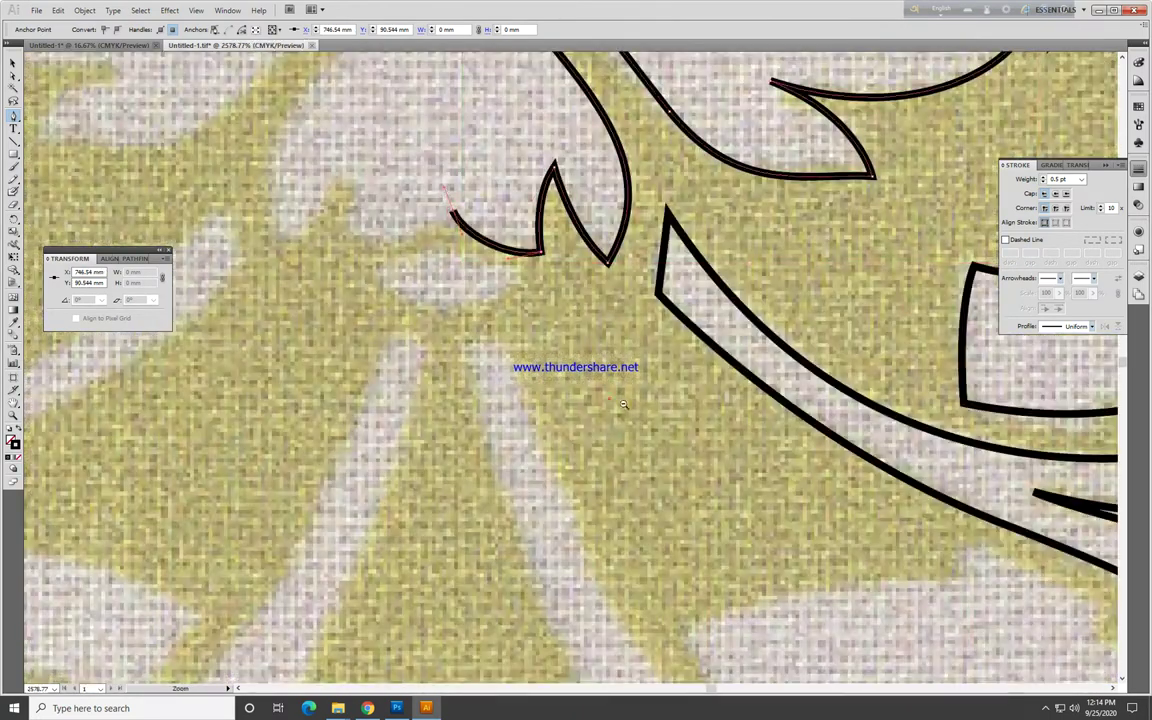
{"action": "key", "text": "ctrl+minus"}
{"action": "key", "text": "ctrl+minus"}
{"action": "key", "text": "ctrl+minus"}
{"action": "key", "text": "ctrl+minus"}
Step: Add the remaining anchors around the small curl below the lower curve
{"action": "key", "text": "p"}
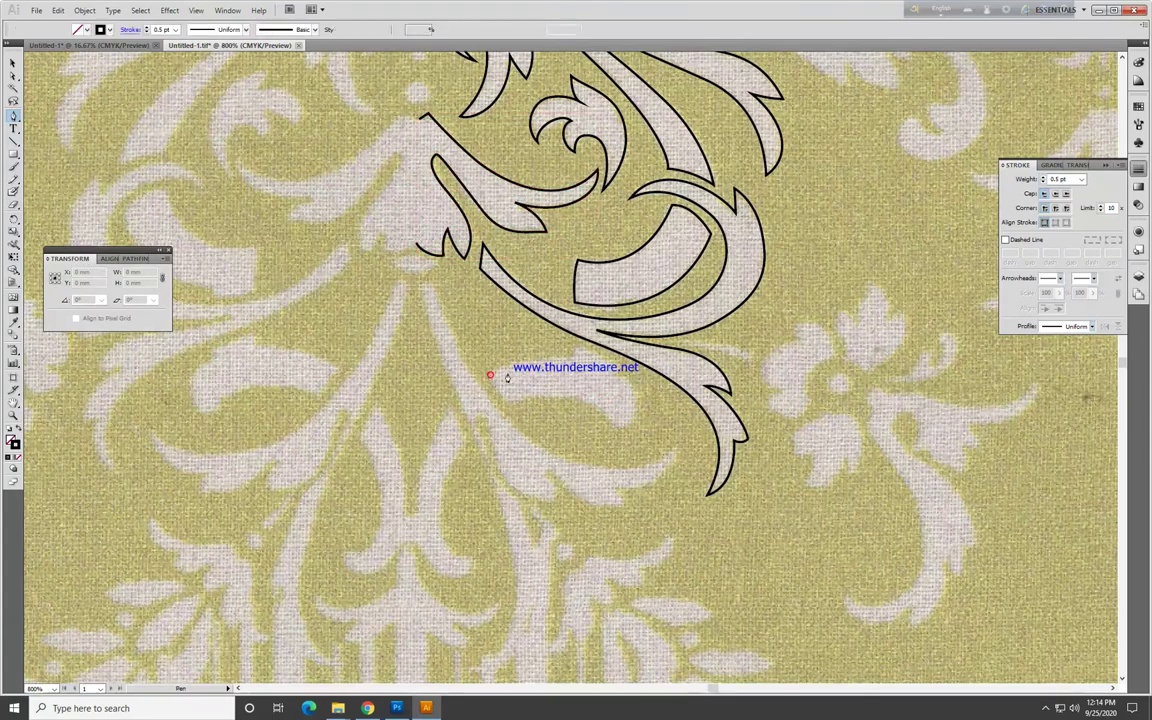
{"action": "left_click", "coordinate": [576, 357]}
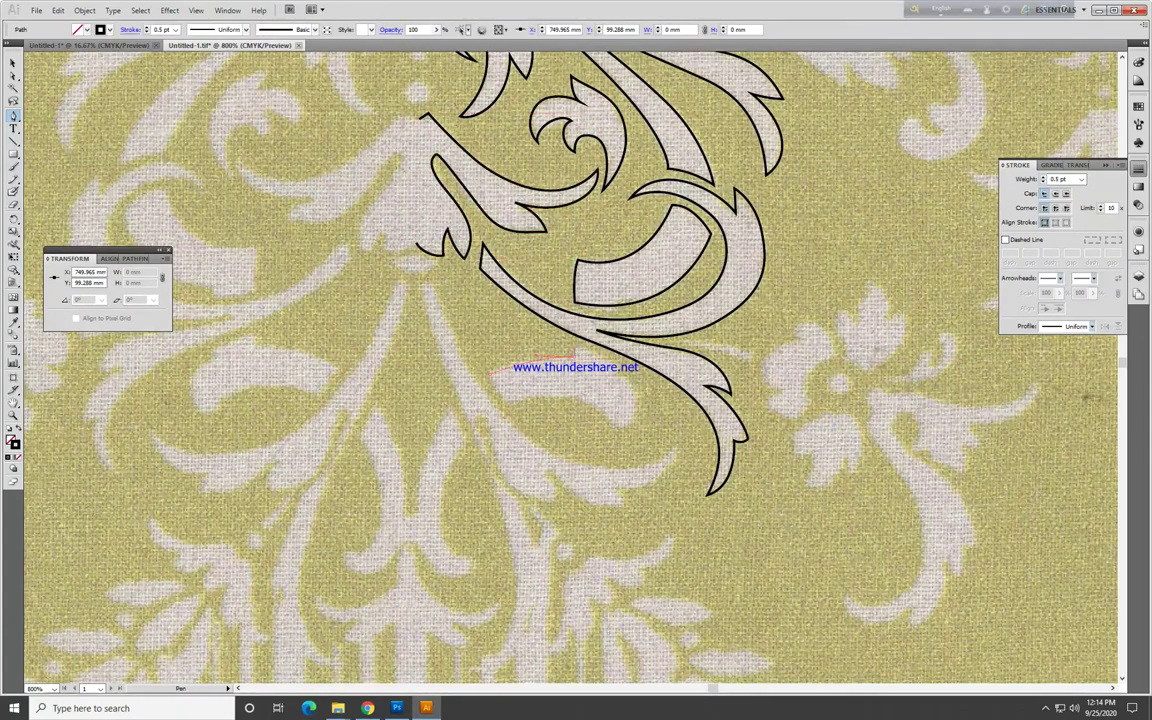
{"action": "left_click_drag", "start_coordinate": [576, 357], "coordinate": [579, 340]}
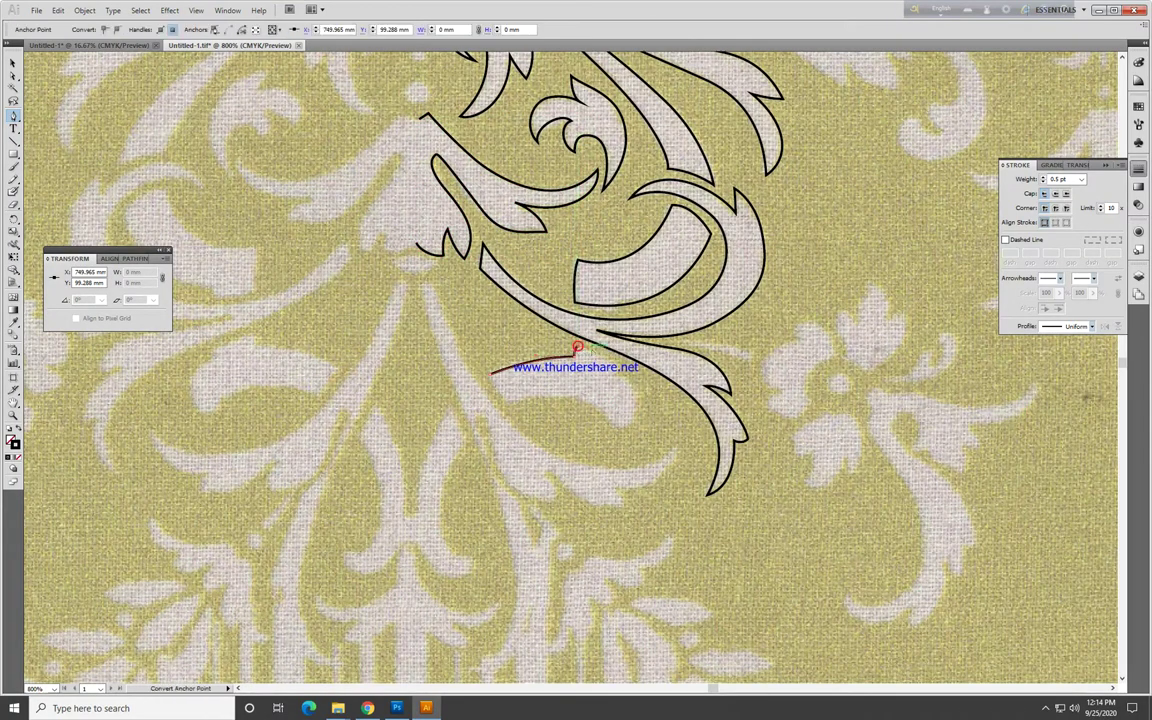
{"action": "left_click", "coordinate": [634, 395]}
{"action": "left_click_drag", "start_coordinate": [638, 424], "coordinate": [507, 403]}
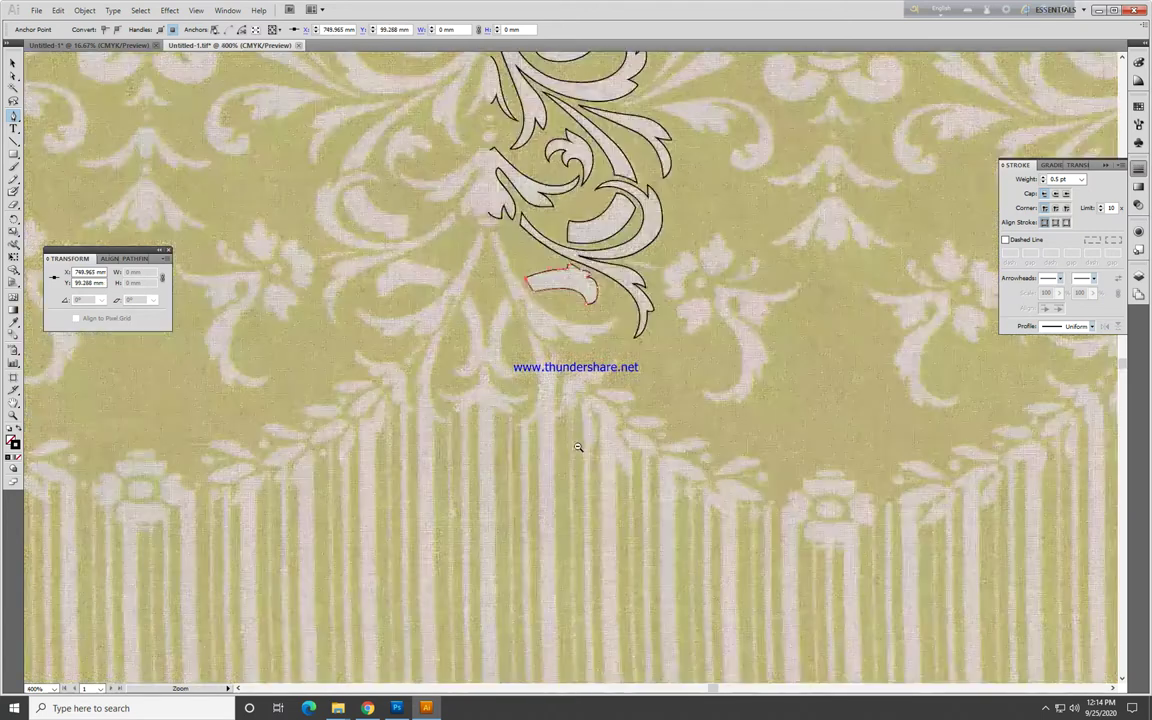
{"action": "key", "text": "ctrl+minus"}
{"action": "key", "text": "ctrl+minus"}
{"action": "key", "text": "ctrl+minus"}
{"action": "key", "text": "ctrl+minus"}
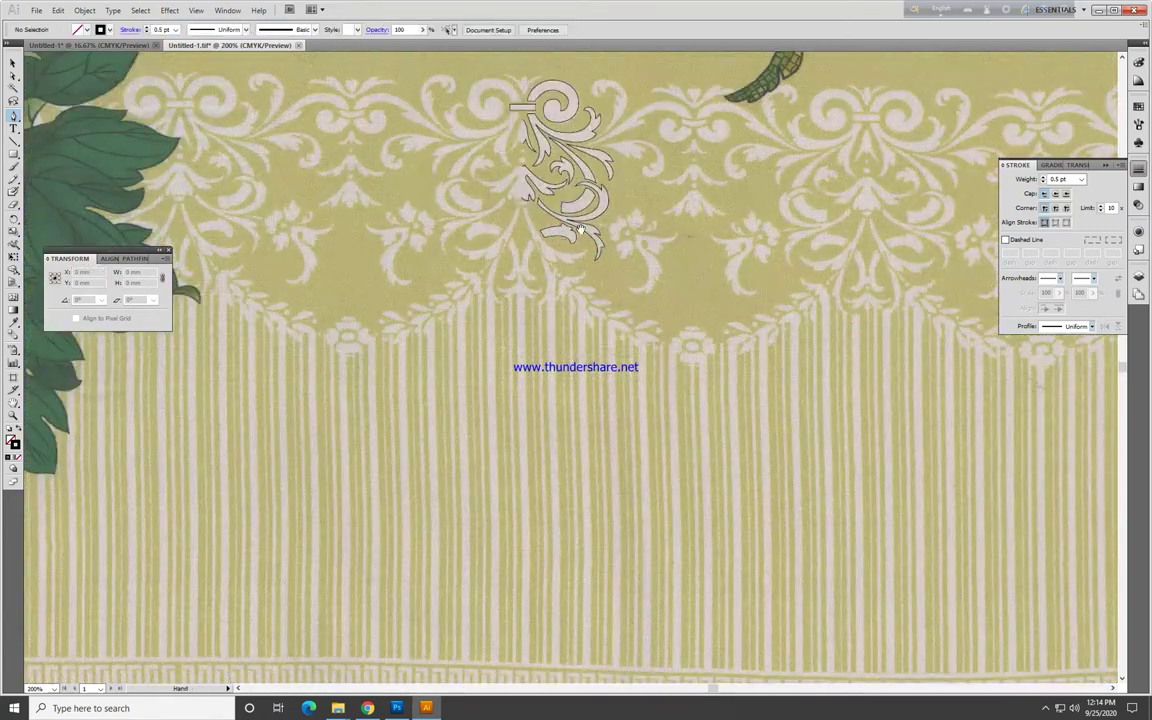
Step: Zoom in on the ornament's lower part and start a new outline at the leaf's top
{"action": "scroll", "coordinate": [587, 327], "scroll_direction": "up", "scroll_amount": 3}
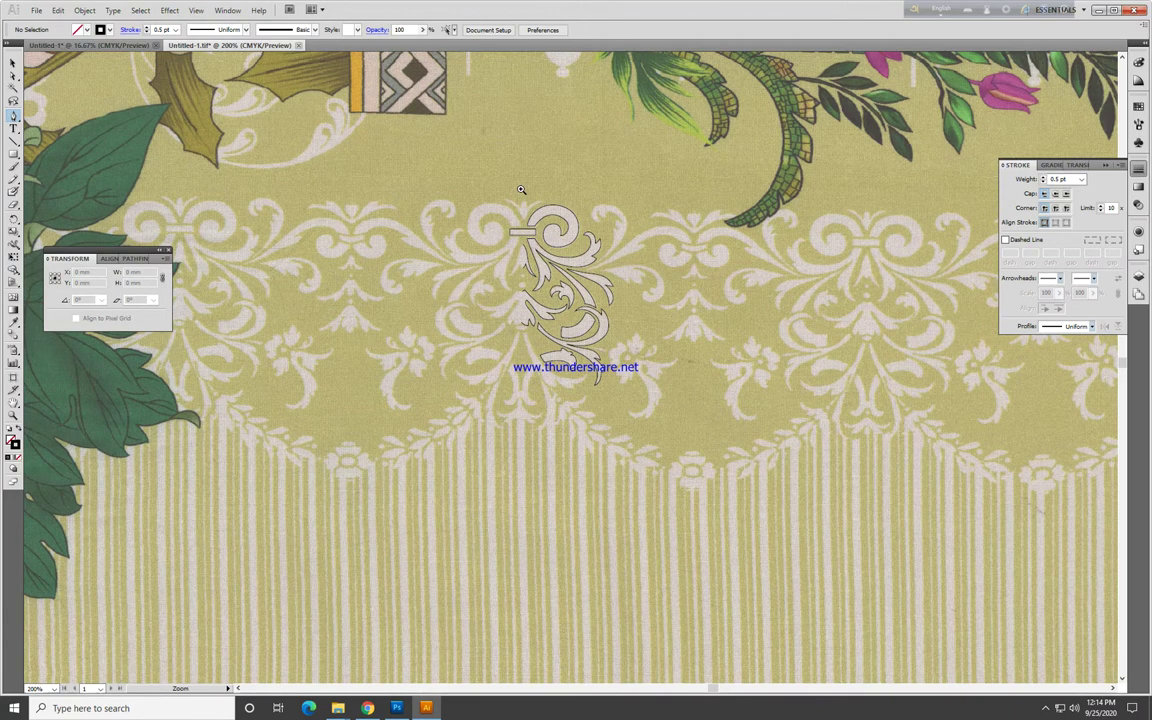
{"action": "left_click_drag", "start_coordinate": [484, 266], "coordinate": [694, 470]}
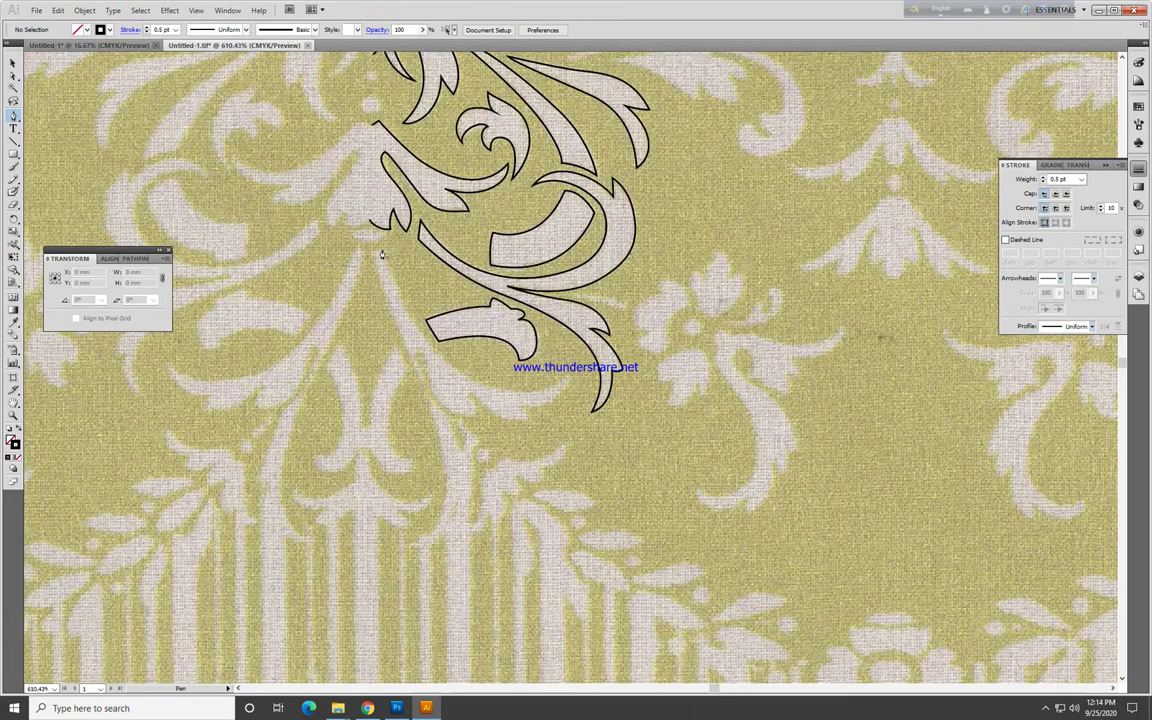
{"action": "left_click", "coordinate": [381, 252]}
{"action": "key", "text": "ctrl+plus"}
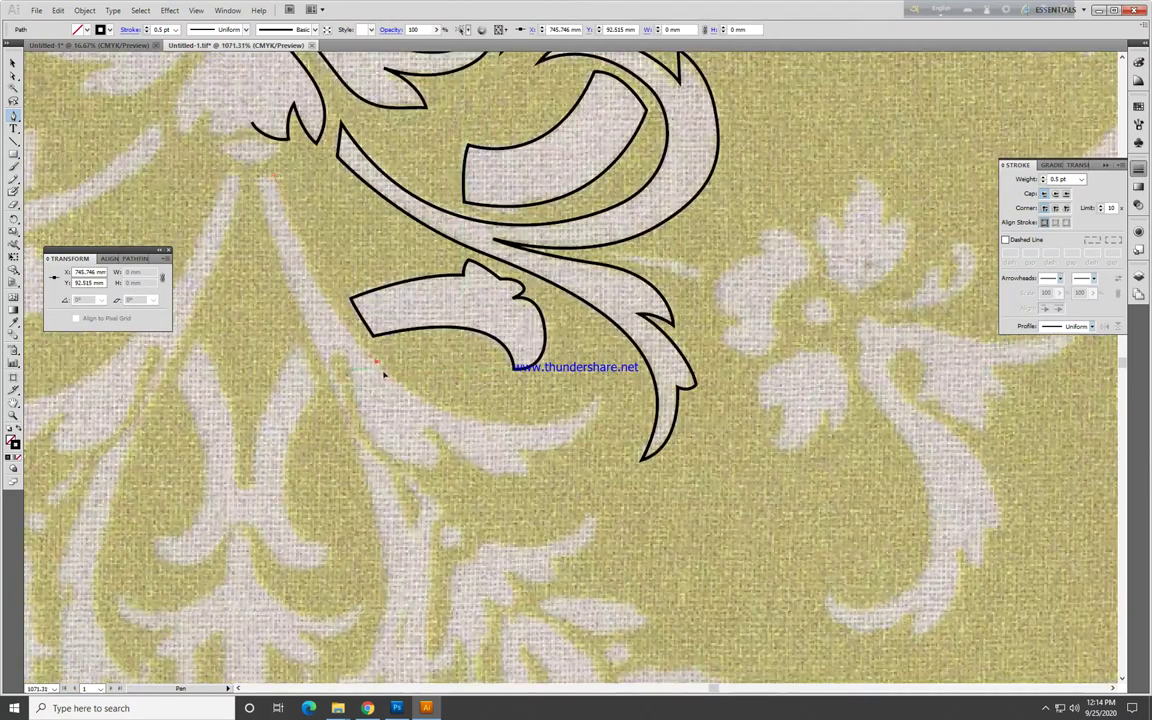
Step: Trace the long leaf's outer edge, sharp tip and scalloped underside with curved anchors
{"action": "left_click_drag", "start_coordinate": [376, 364], "coordinate": [455, 445]}
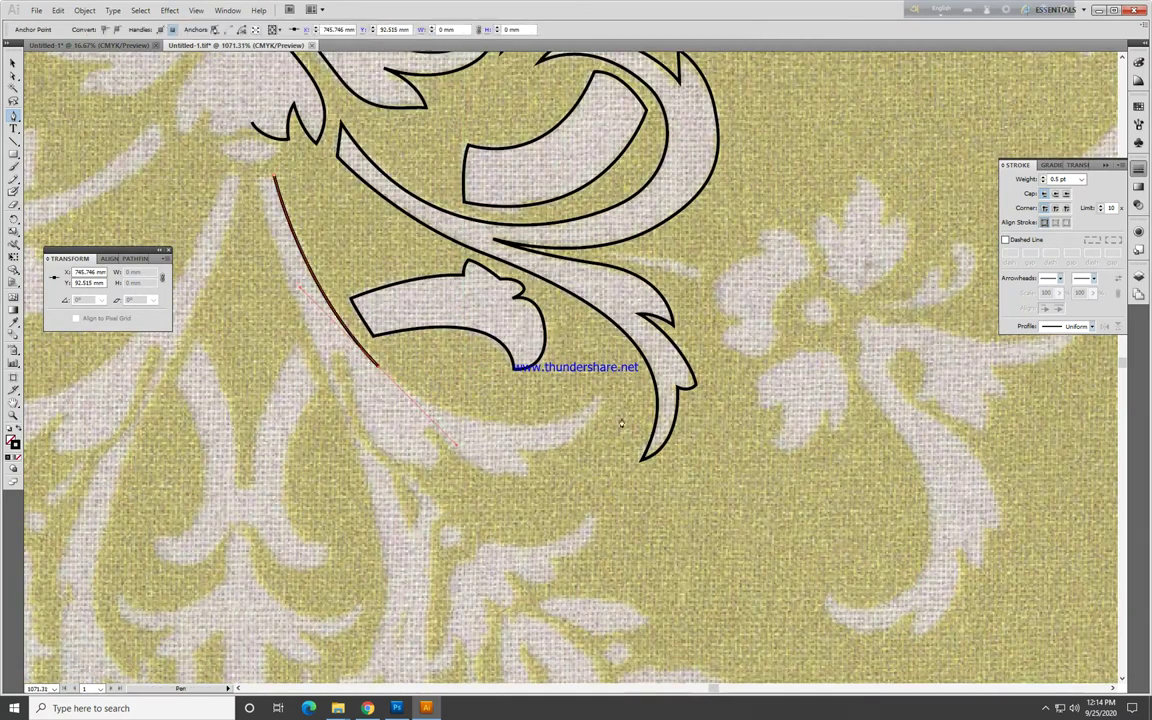
{"action": "left_click_drag", "start_coordinate": [600, 400], "coordinate": [614, 438]}
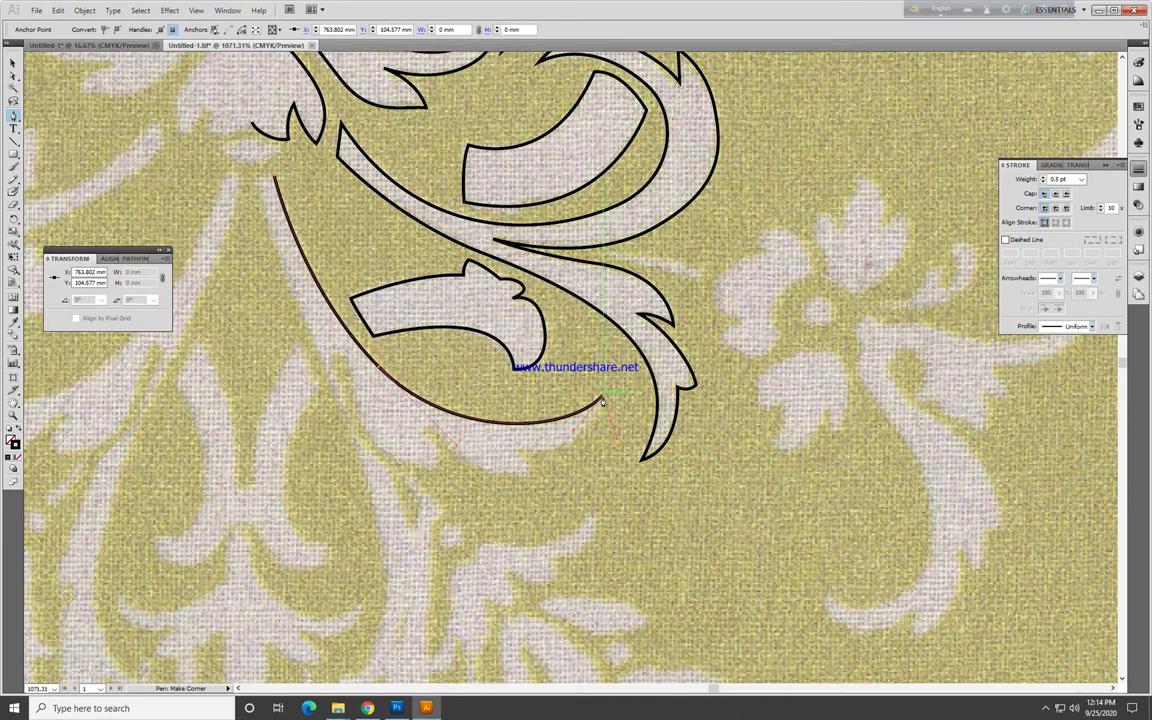
{"action": "left_click_drag", "start_coordinate": [514, 450], "coordinate": [450, 447]}
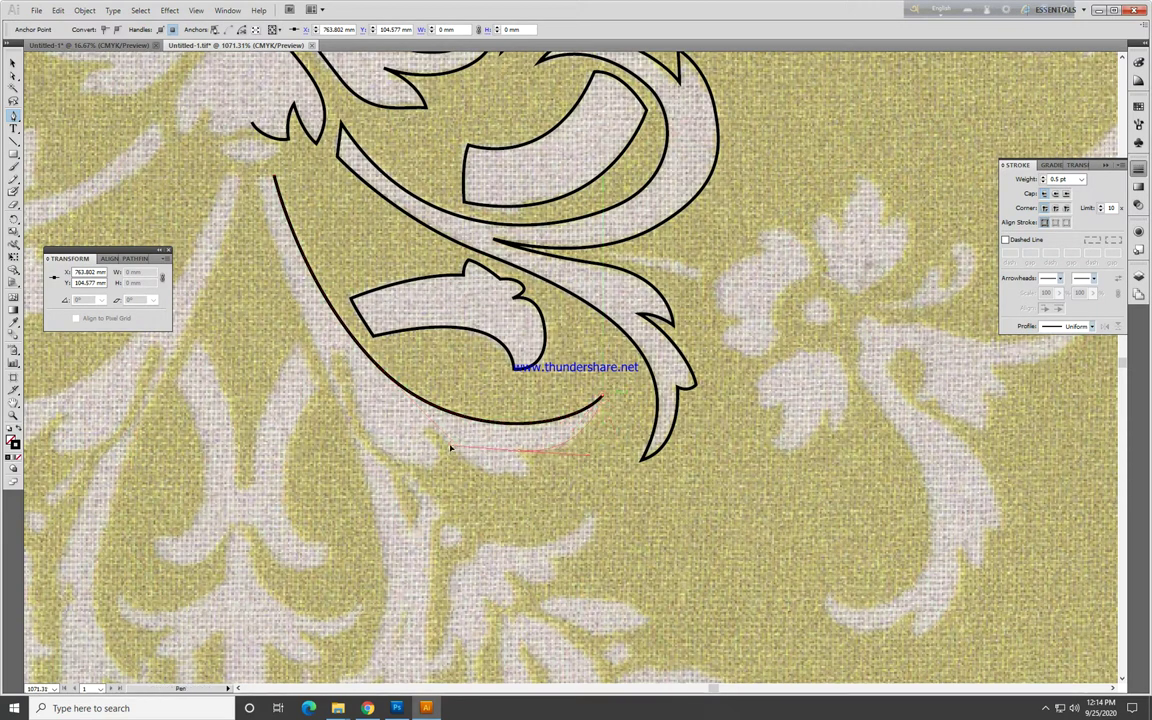
{"action": "left_click", "coordinate": [520, 450], "text": "alt"}
{"action": "left_click_drag", "start_coordinate": [527, 476], "coordinate": [445, 440]}
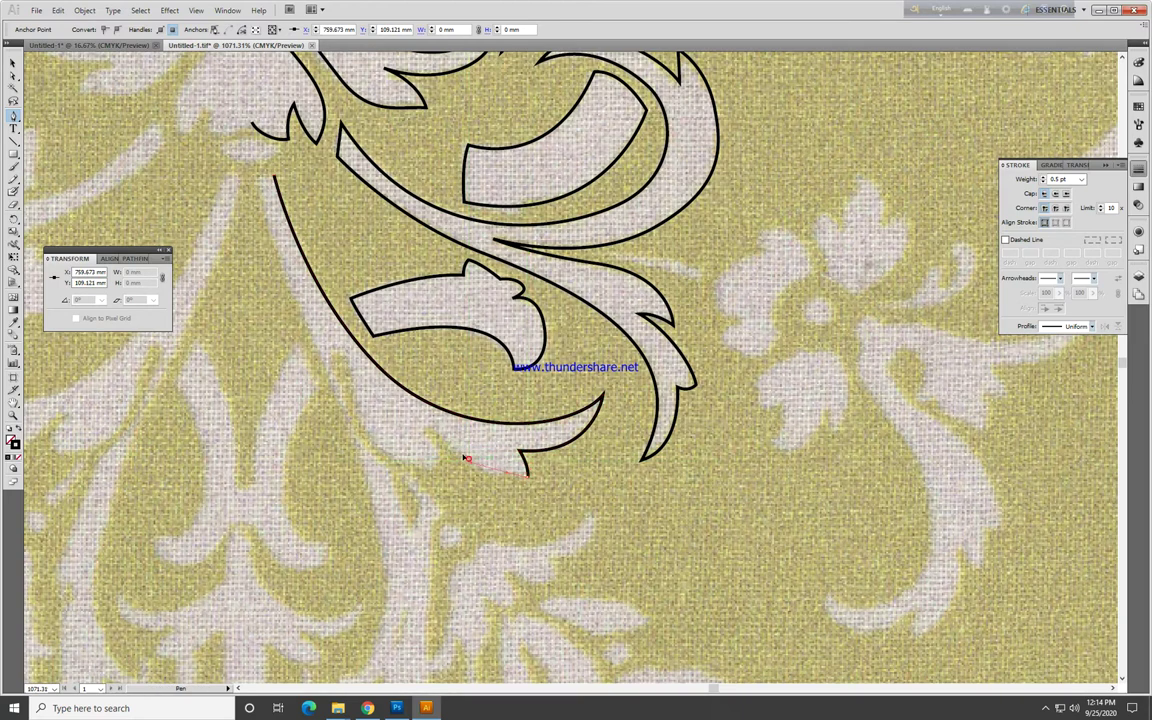
{"action": "left_click_drag", "start_coordinate": [425, 427], "coordinate": [446, 467]}
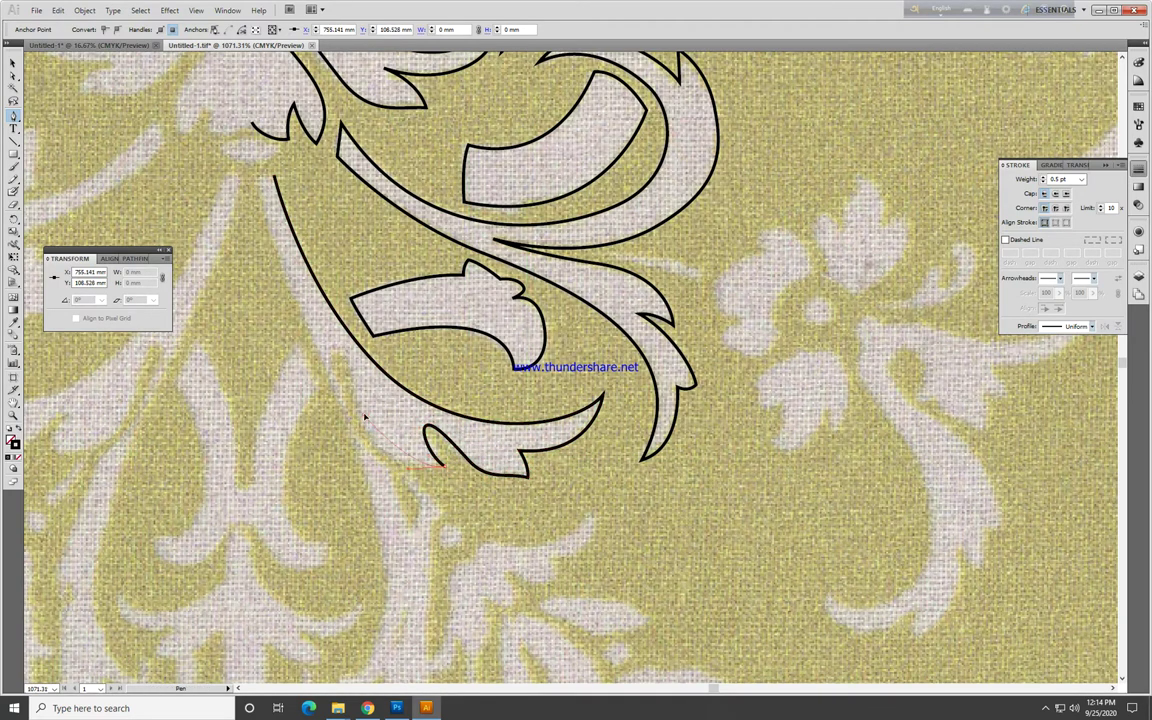
Step: Continue the leaf outline up its inner edge and down toward the lower point
{"action": "left_click", "coordinate": [353, 378]}
{"action": "left_click", "coordinate": [337, 350]}
{"action": "left_click_drag", "start_coordinate": [325, 351], "coordinate": [348, 425]}
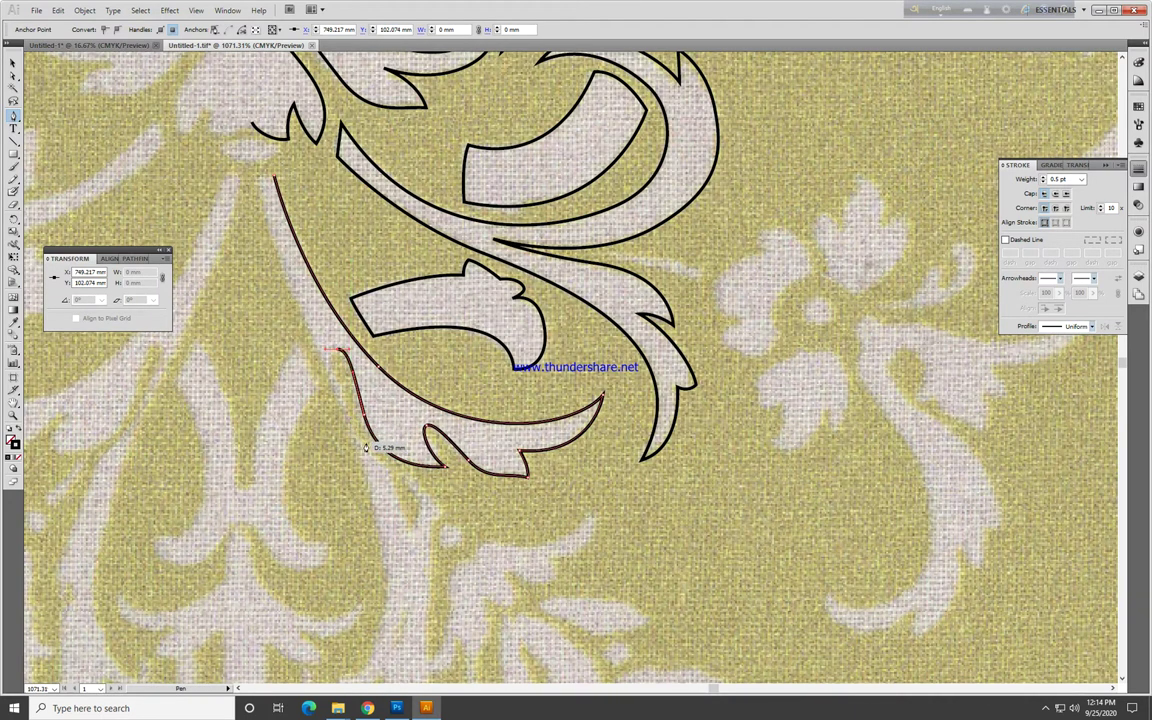
{"action": "left_click", "coordinate": [386, 448], "text": "ctrl+alt"}
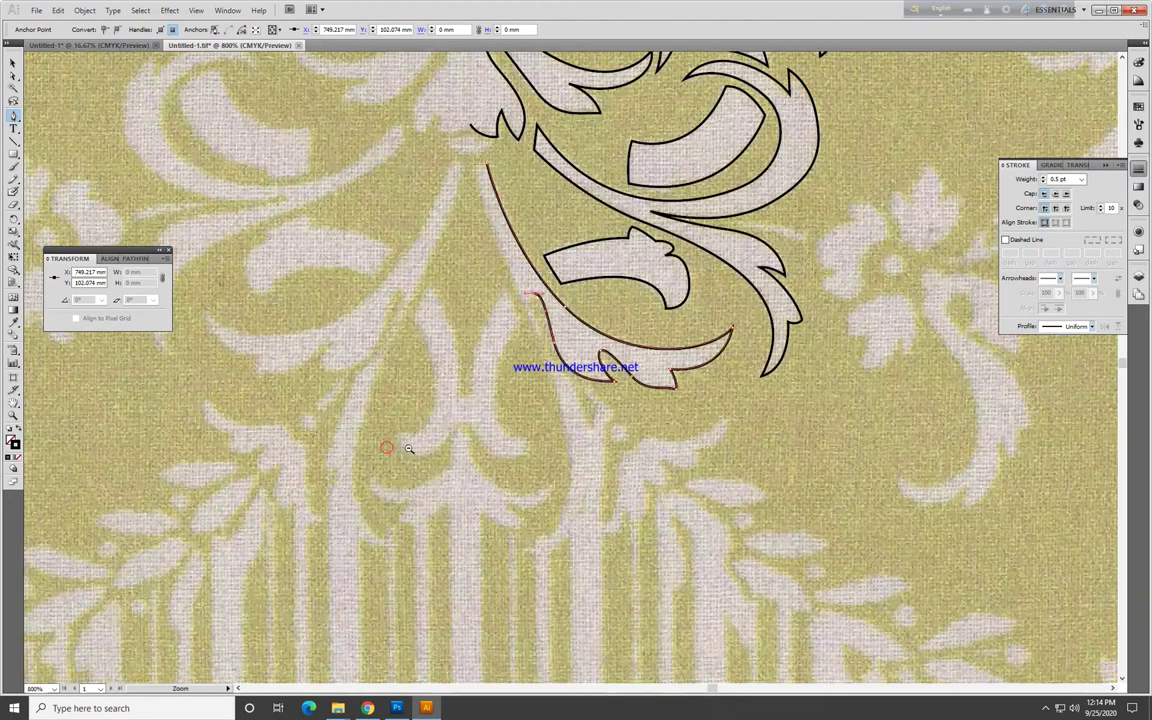
{"action": "left_click", "coordinate": [557, 369]}
{"action": "left_click", "coordinate": [577, 392]}
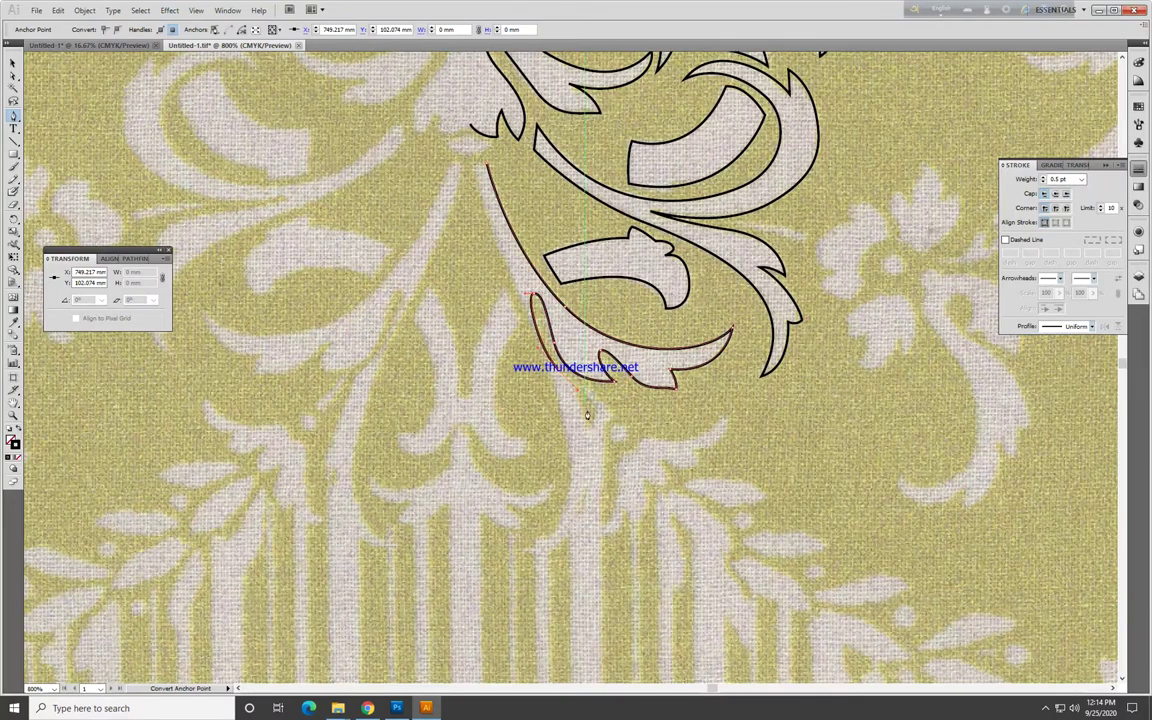
{"action": "left_click_drag", "start_coordinate": [590, 425], "coordinate": [607, 490]}
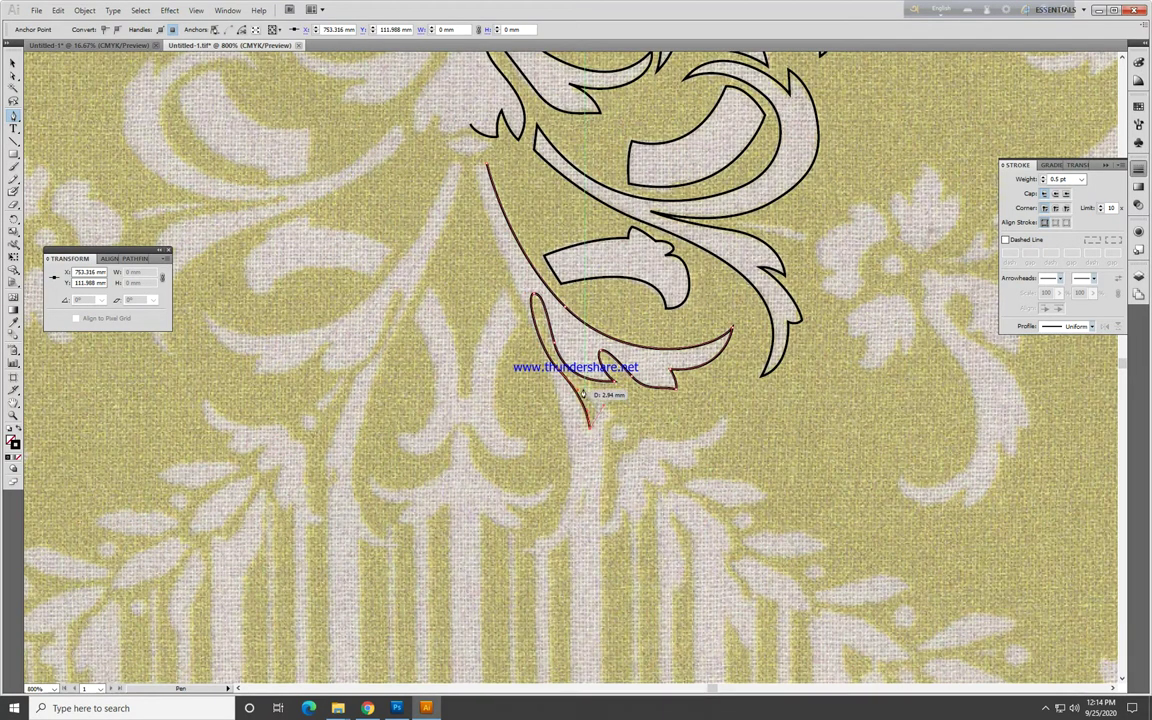
Step: Curve the outline to the leaf's lower tip, back up the left edge, and close it
{"action": "scroll", "coordinate": [597, 411], "scroll_direction": "down", "scroll_amount": 2}
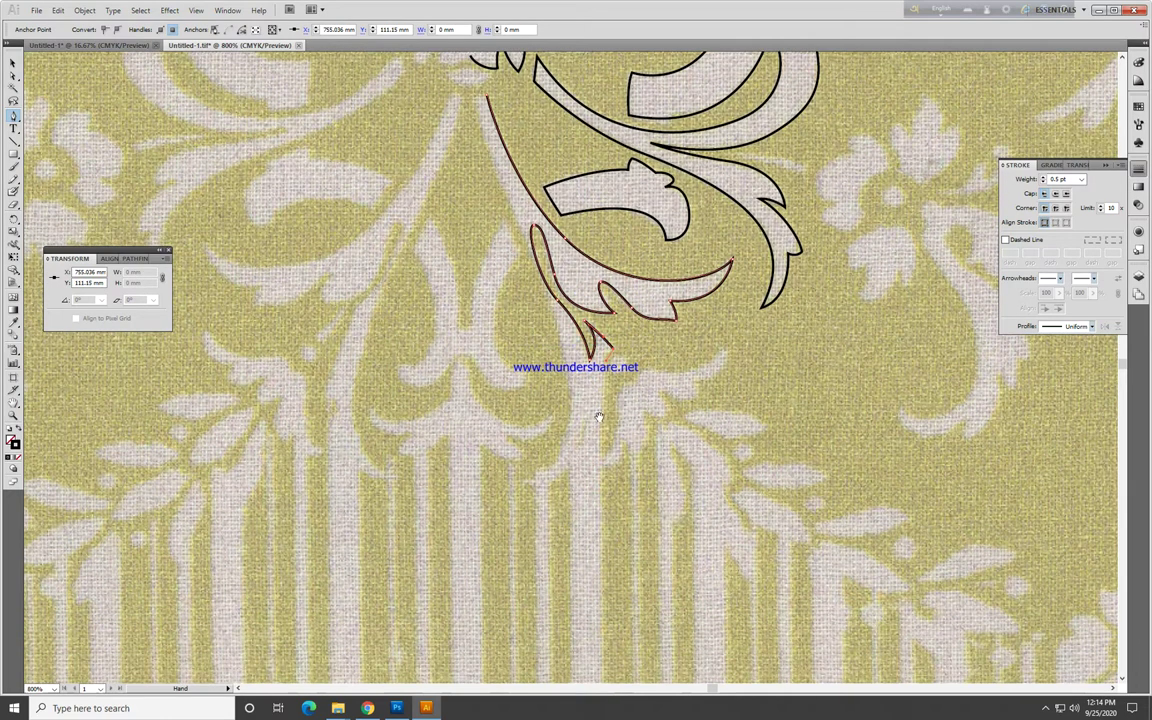
{"action": "left_click_drag", "start_coordinate": [582, 437], "coordinate": [583, 444]}
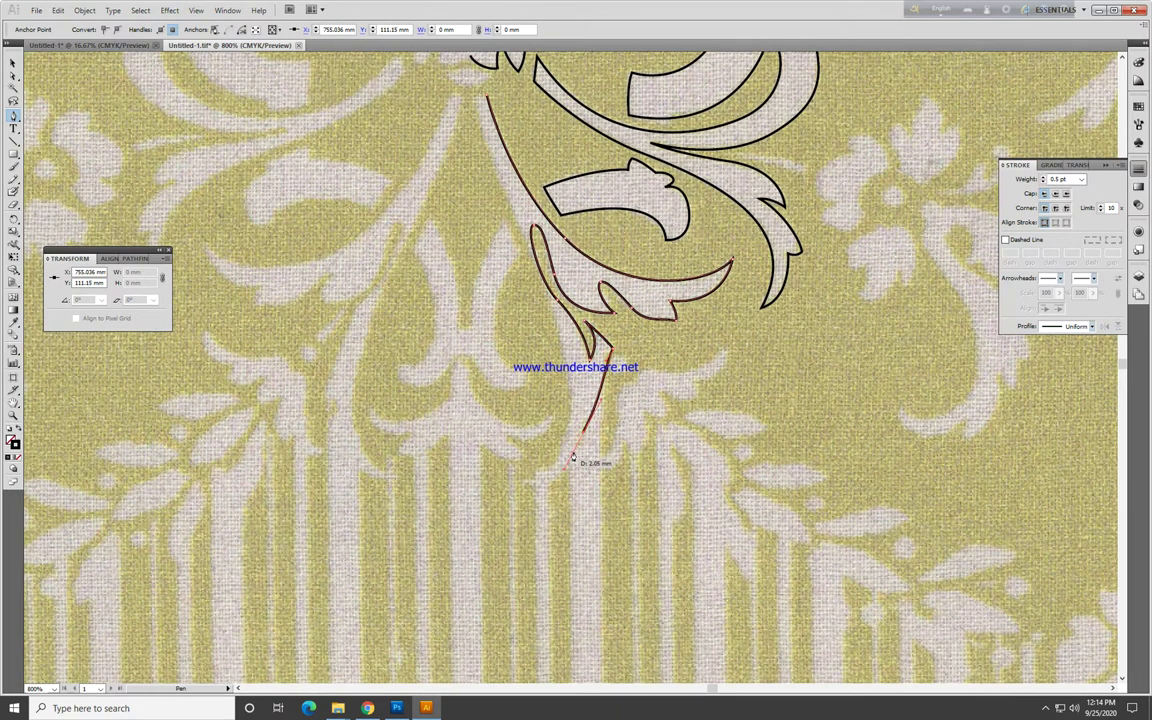
{"action": "left_click_drag", "start_coordinate": [527, 482], "coordinate": [570, 393]}
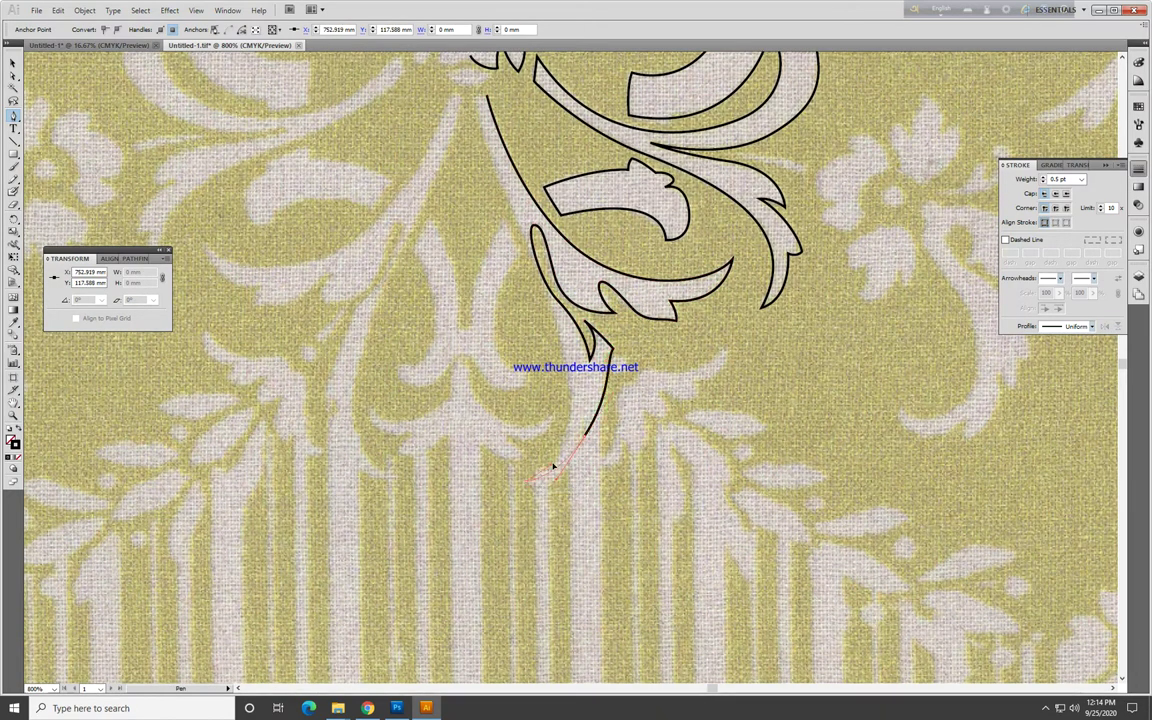
{"action": "left_click", "coordinate": [570, 396]}
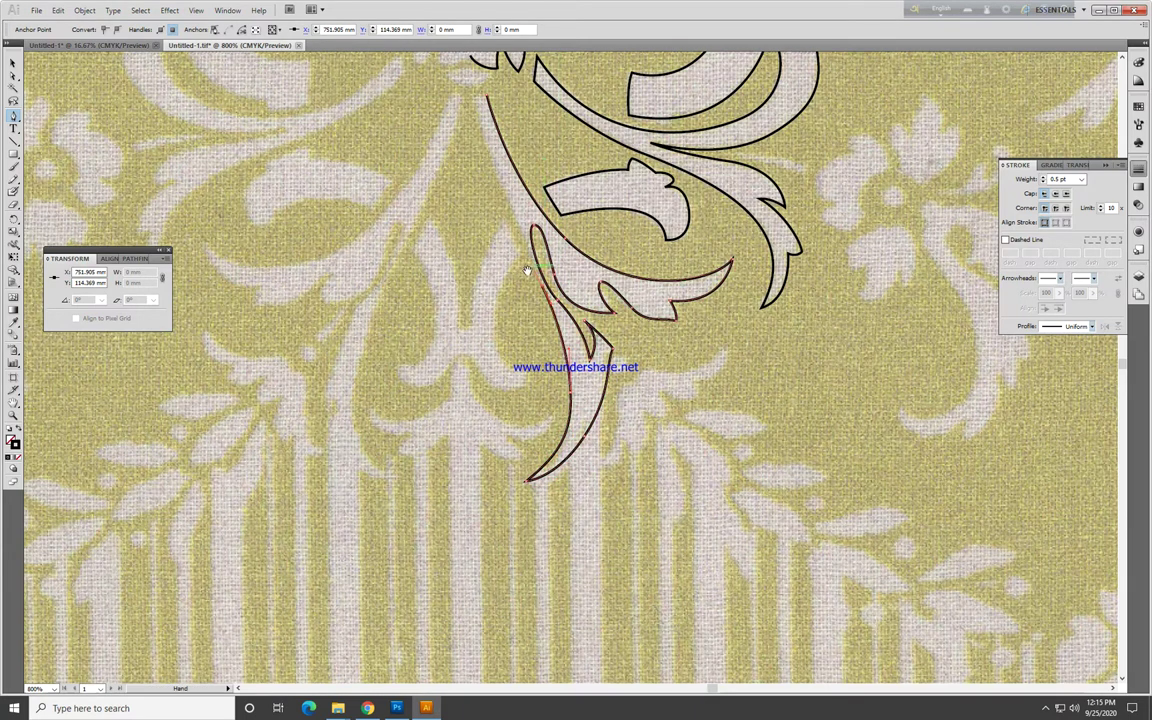
{"action": "left_click_drag", "start_coordinate": [535, 228], "coordinate": [577, 338]}
{"action": "left_click", "coordinate": [536, 277]}
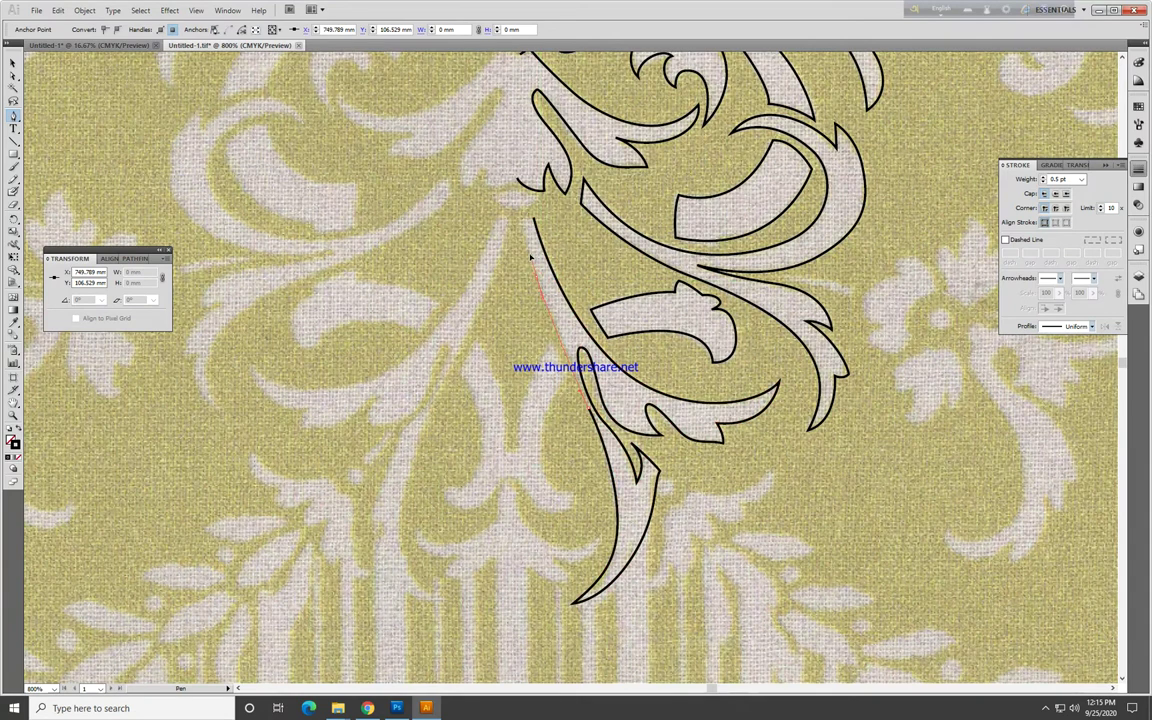
{"action": "left_click", "coordinate": [531, 219]}
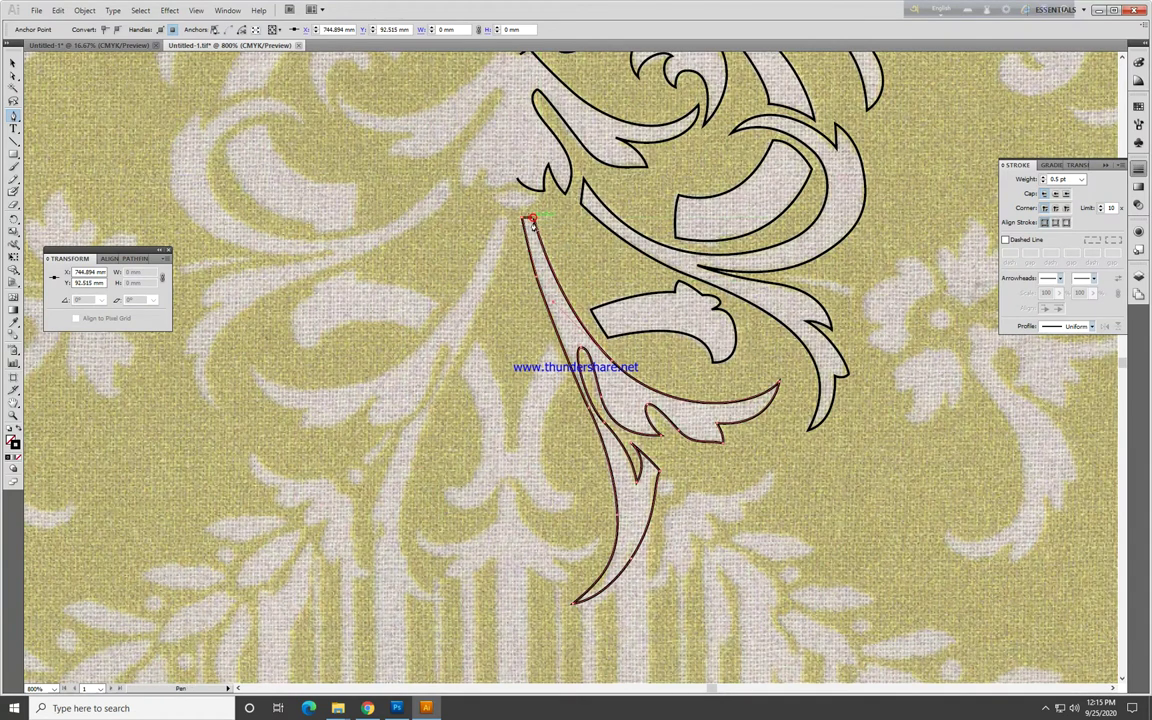
{"action": "left_click", "coordinate": [514, 329], "text": "ctrl"}
{"action": "left_click_drag", "start_coordinate": [552, 458], "coordinate": [580, 349]}
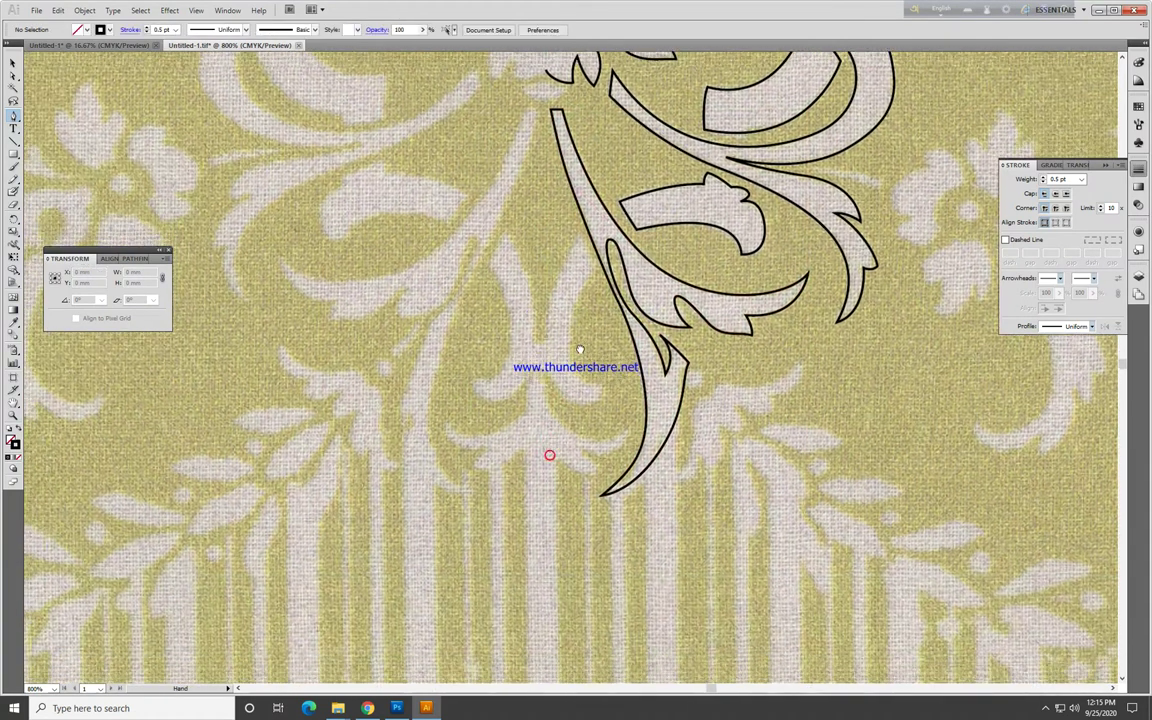
Step: Outline the small crescent with three anchors and one curved edge, closing the path
{"action": "left_click", "coordinate": [580, 241]}
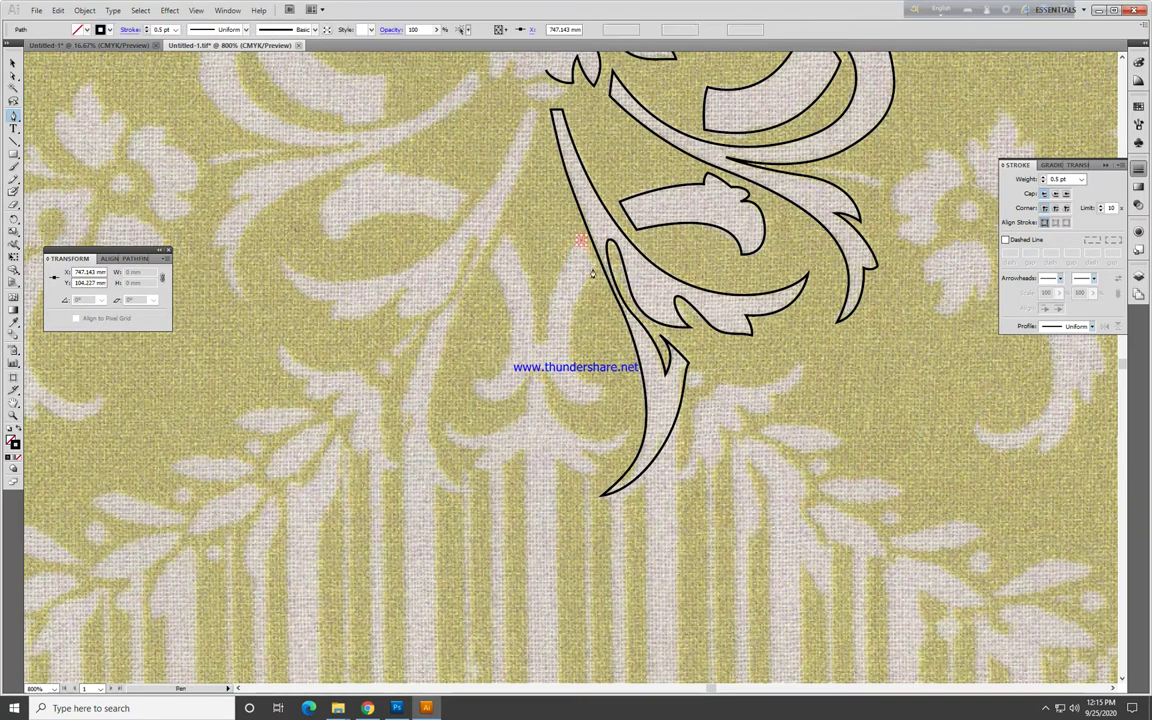
{"action": "left_click", "coordinate": [571, 333]}
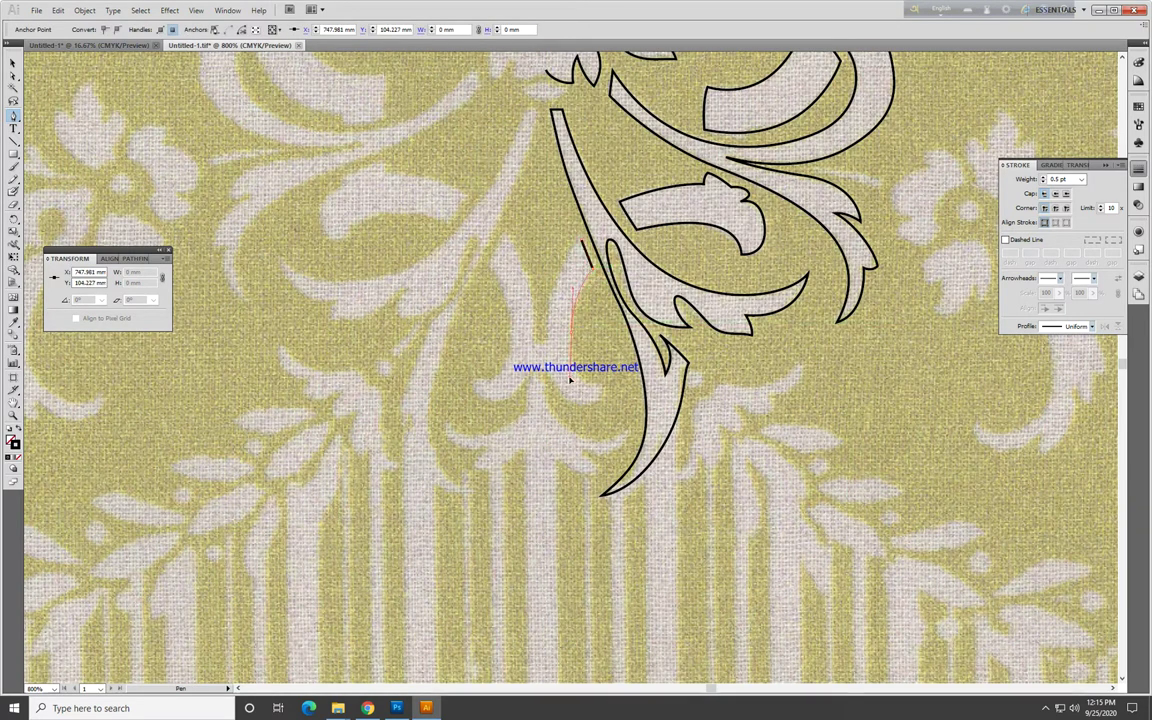
{"action": "left_click", "coordinate": [604, 387]}
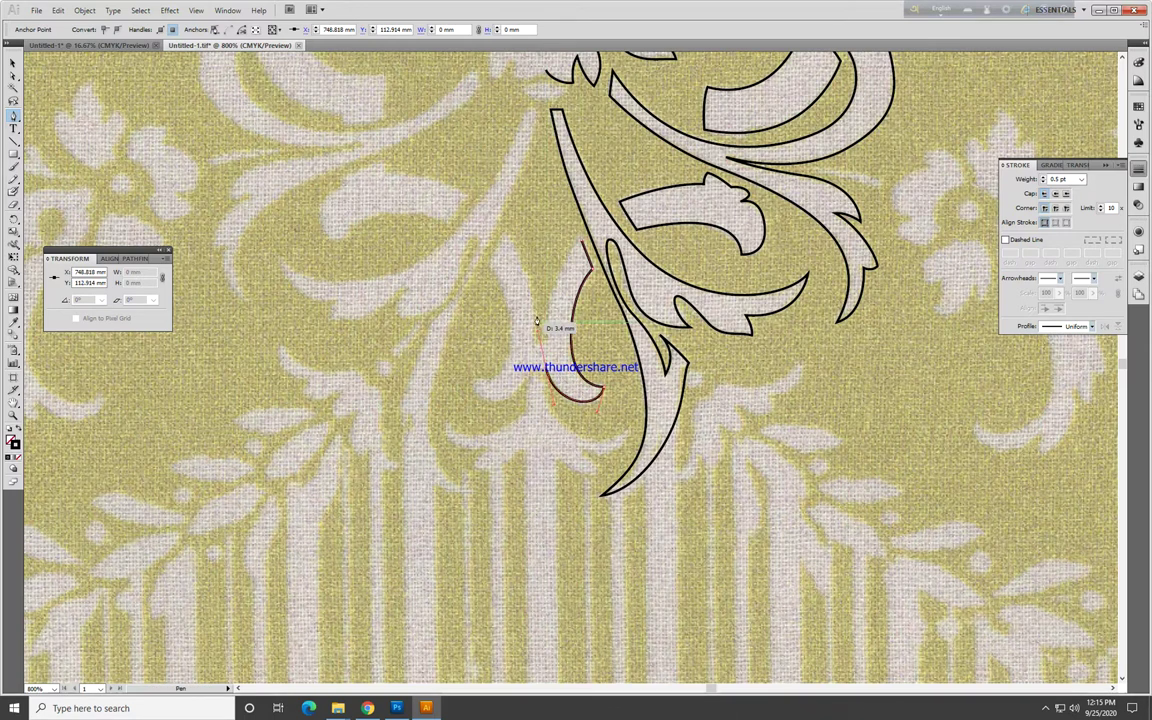
{"action": "left_click_drag", "start_coordinate": [599, 408], "coordinate": [577, 250]}
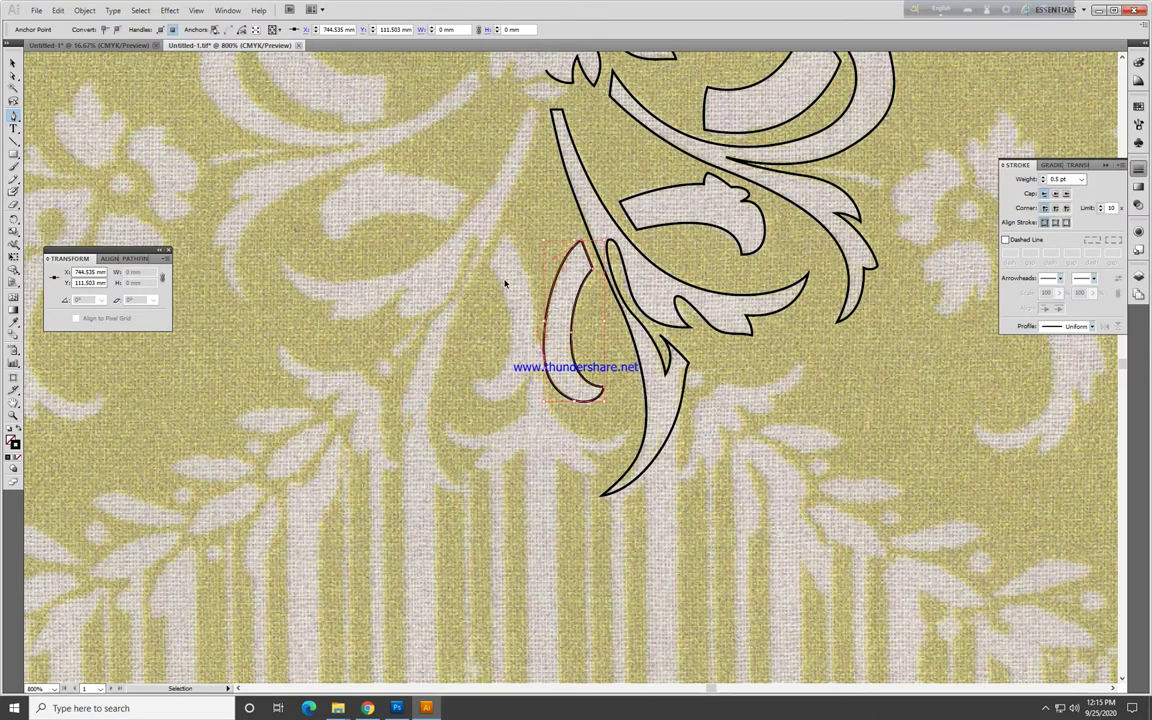
{"action": "left_click", "coordinate": [734, 347], "text": "ctrl"}
{"action": "left_click", "coordinate": [734, 347], "text": "ctrl+alt"}
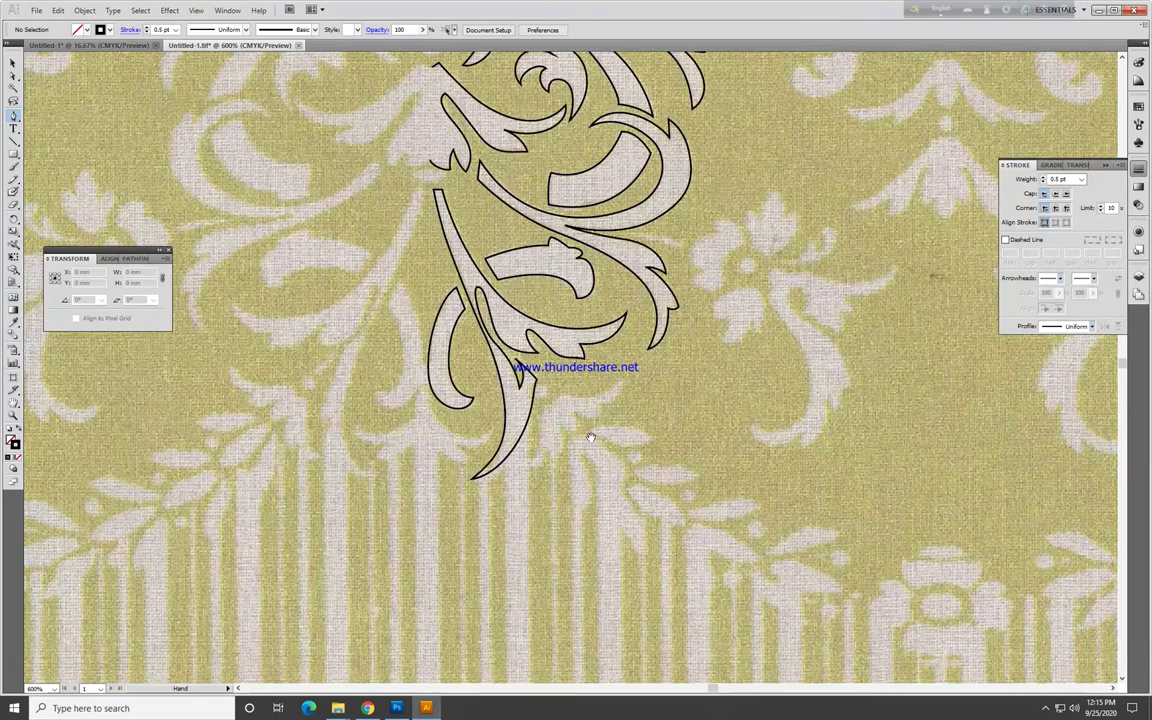
{"action": "left_click_drag", "start_coordinate": [474, 310], "coordinate": [689, 547]}
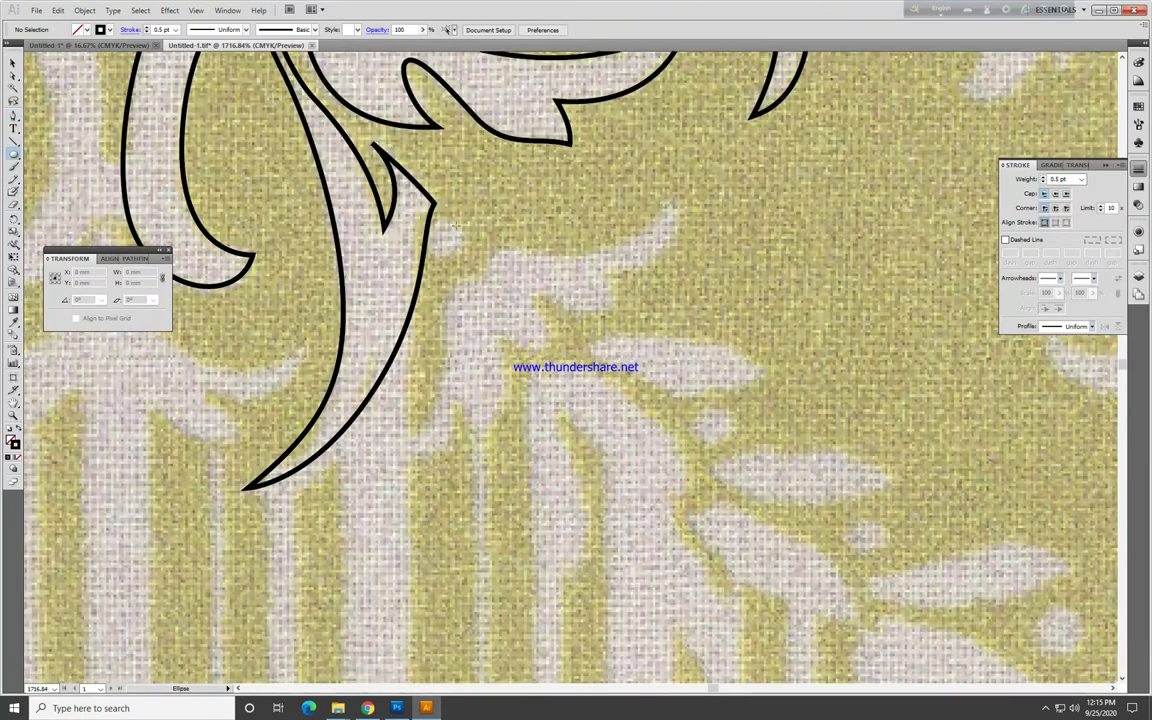
Step: Draw a small circle beside the leaf point
{"action": "left_click_drag", "start_coordinate": [441, 221], "coordinate": [482, 261]}
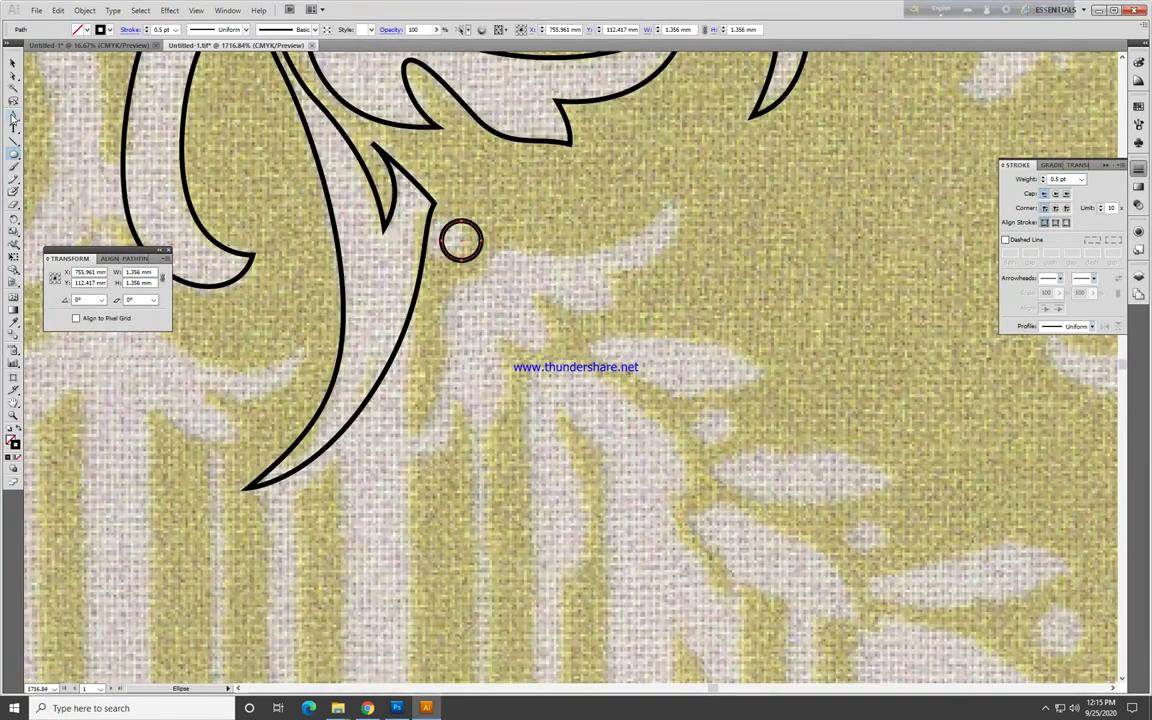
{"action": "left_click", "coordinate": [516, 332]}
{"action": "key", "text": "p"}
Step: Start the winged leaf outline beside the circle, tracing its curved petal edge and corners
{"action": "left_click", "coordinate": [482, 280]}
{"action": "left_click", "coordinate": [500, 248]}
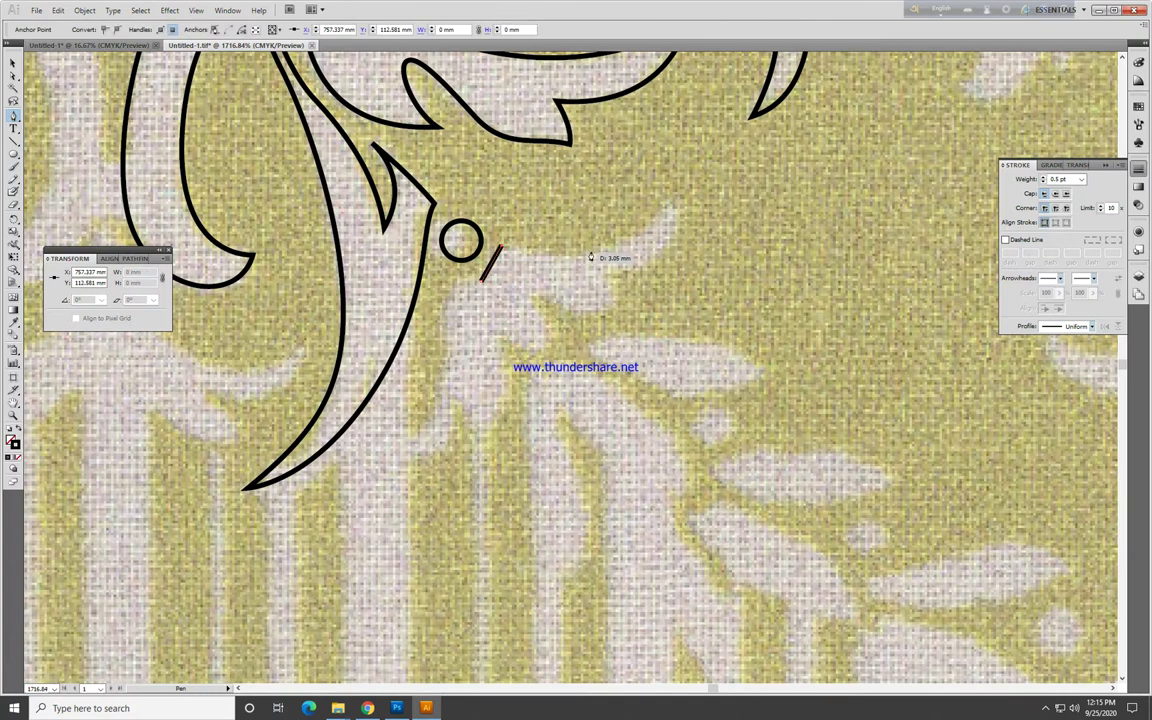
{"action": "left_click_drag", "start_coordinate": [668, 187], "coordinate": [553, 293]}
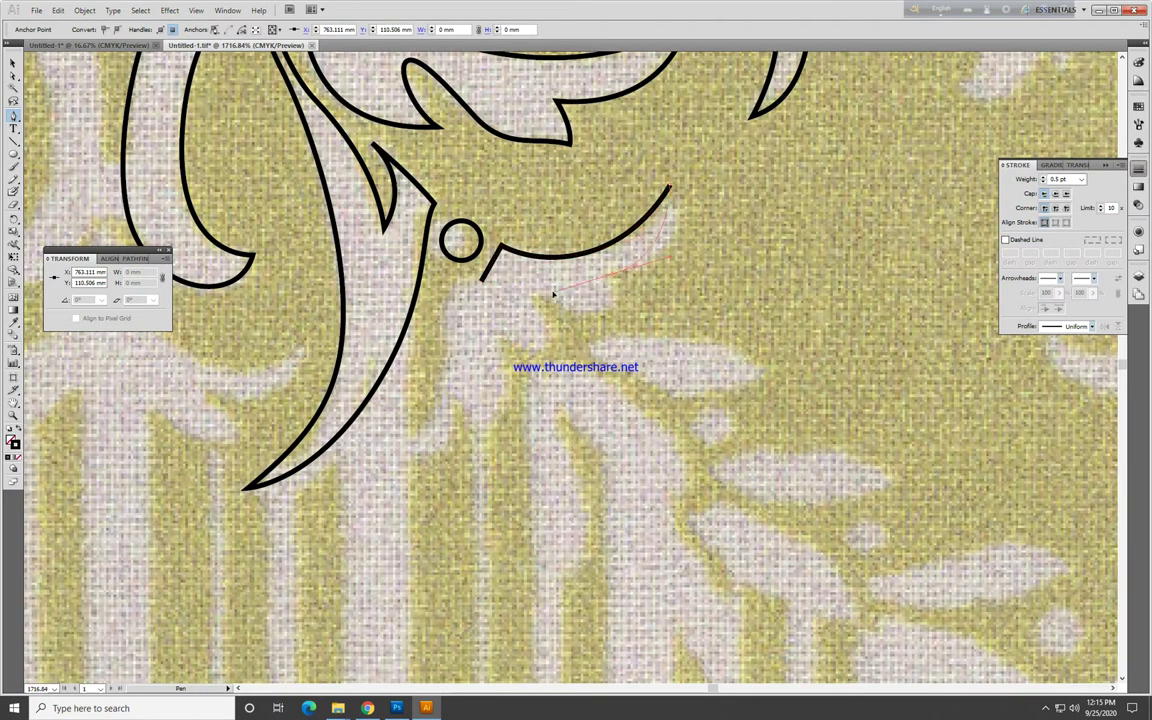
{"action": "left_click", "coordinate": [618, 310]}
{"action": "left_click", "coordinate": [530, 290]}
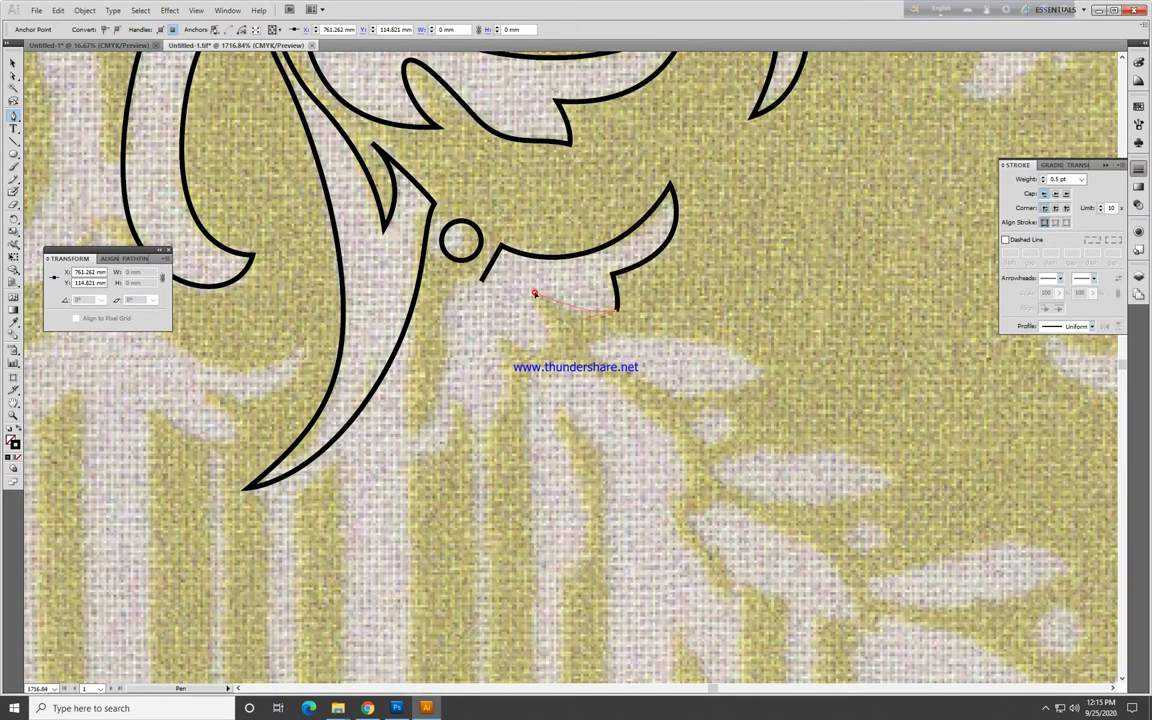
{"action": "left_click", "coordinate": [547, 338]}
{"action": "left_click", "coordinate": [500, 330], "text": "ctrl"}
Step: Curve the outline to the lower leaf tip and close it at the start point
{"action": "left_click", "coordinate": [496, 326]}
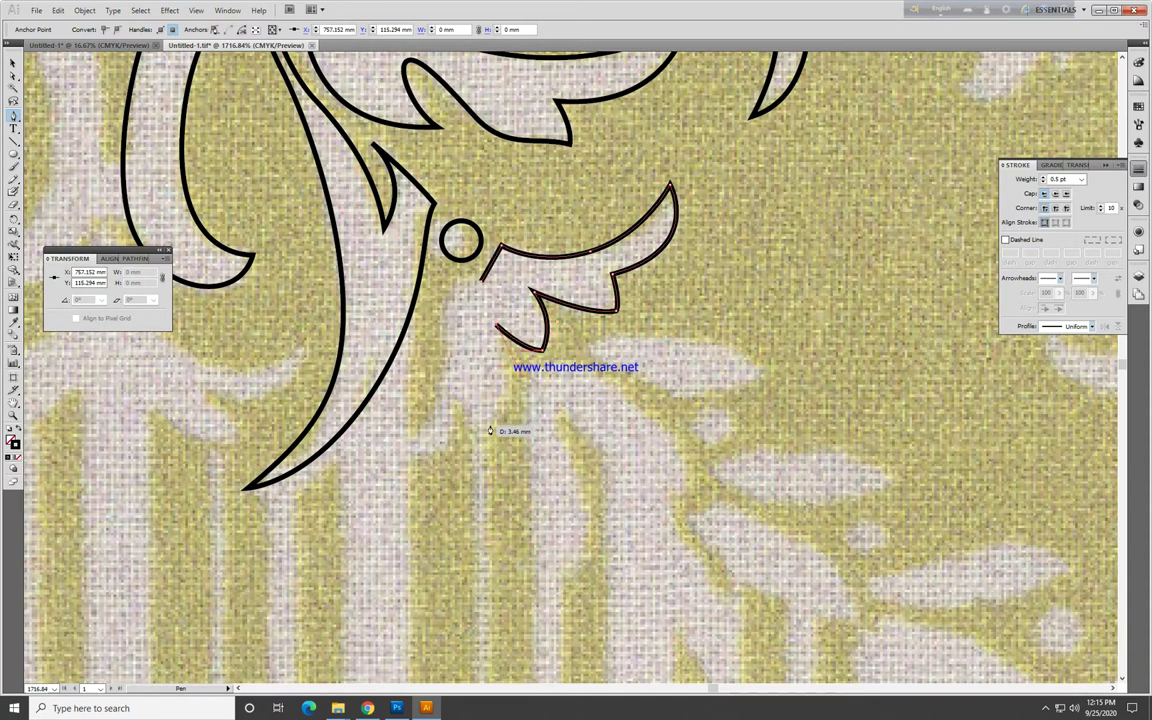
{"action": "left_click_drag", "start_coordinate": [471, 431], "coordinate": [375, 458]}
{"action": "left_click", "coordinate": [465, 397]}
{"action": "left_click", "coordinate": [441, 350]}
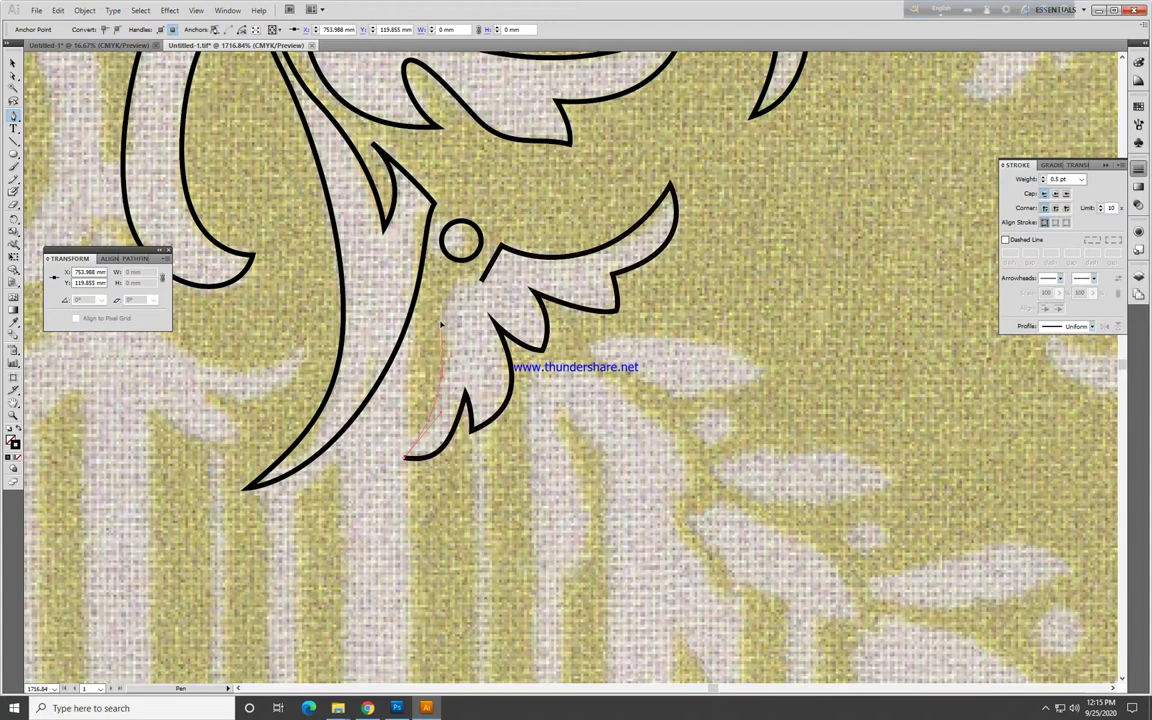
{"action": "left_click", "coordinate": [481, 287]}
{"action": "key", "text": "ctrl+minus"}
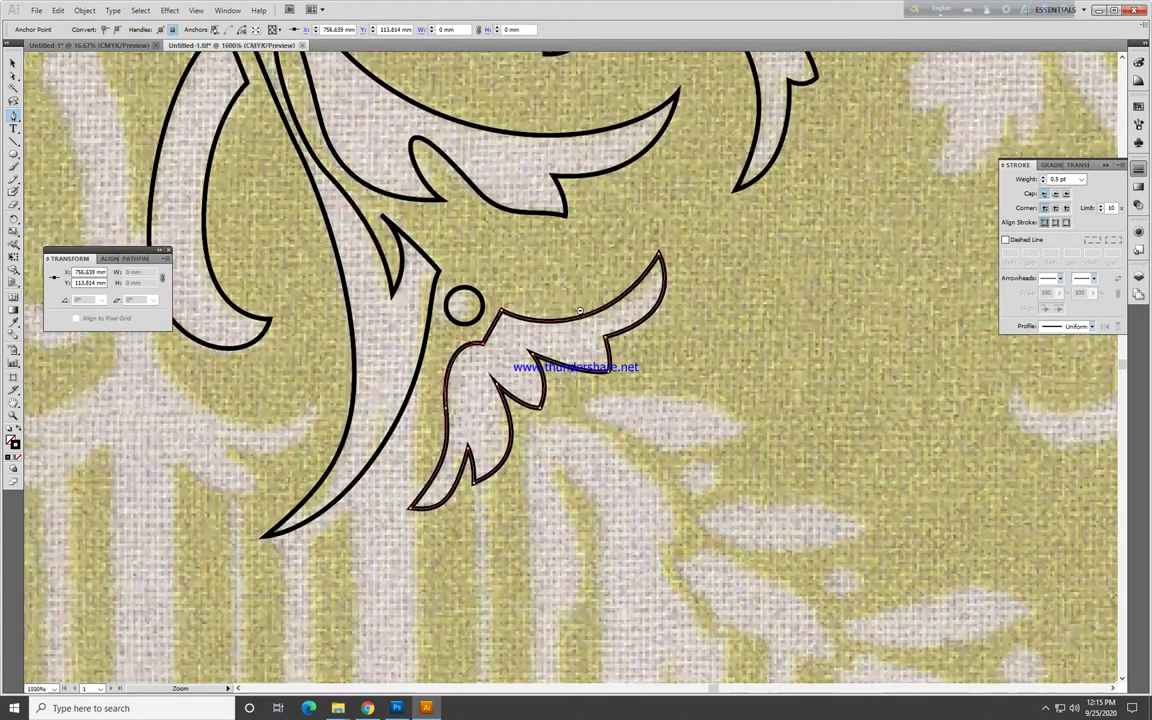
{"action": "key", "text": "ctrl+minus"}
{"action": "key", "text": "ctrl+minus"}
Step: Rejoin the winged leaf's open upper edge beside the small dot with a smooth curve
{"action": "key", "text": "Delete"}
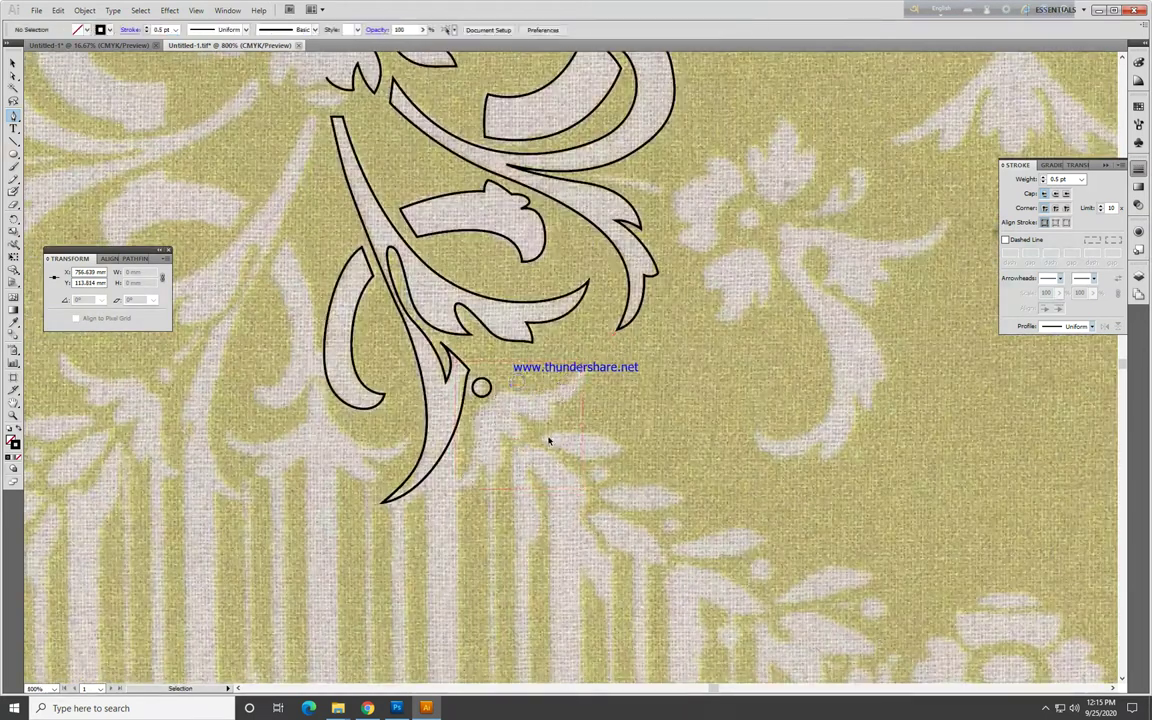
{"action": "left_click", "coordinate": [480, 397]}
{"action": "scroll", "coordinate": [480, 397], "scroll_direction": "up", "scroll_amount": 6}
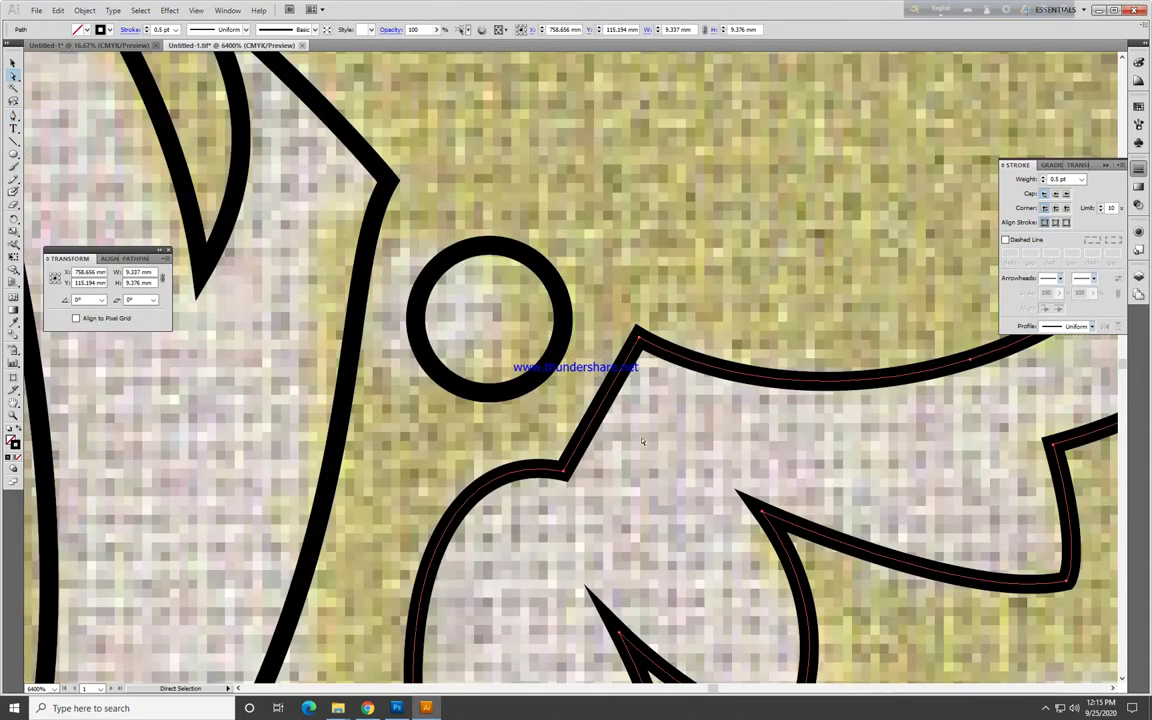
{"action": "key", "text": "a"}
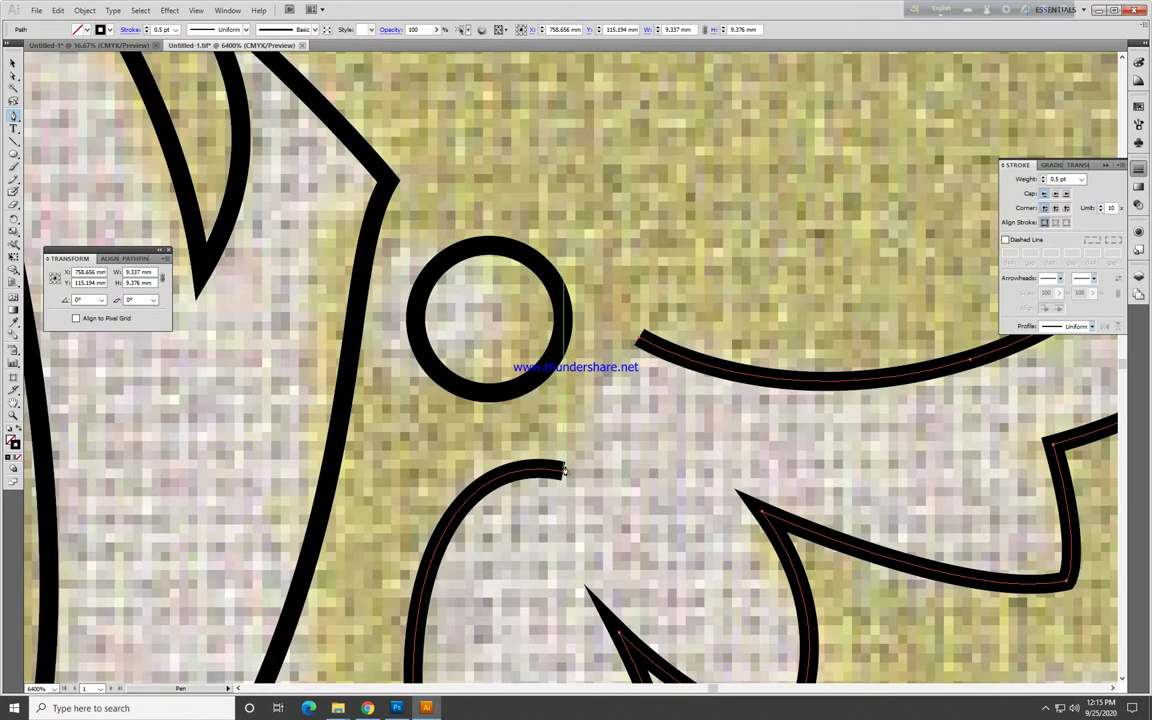
{"action": "left_click", "coordinate": [563, 468]}
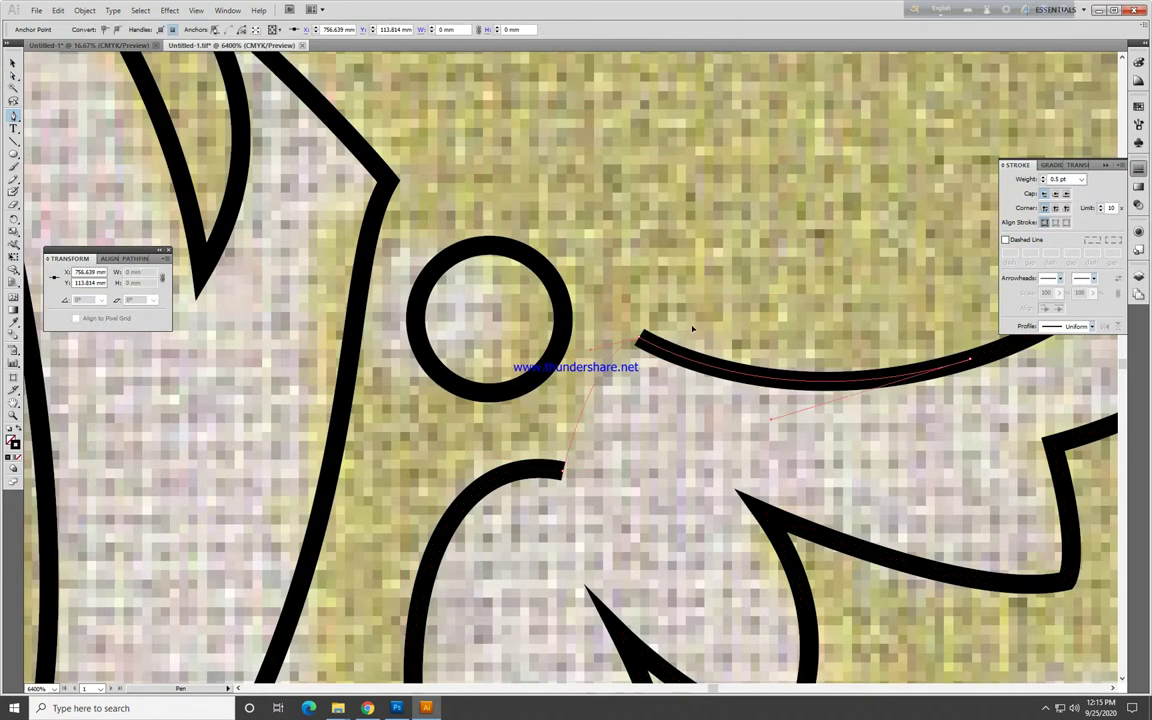
{"action": "left_click", "coordinate": [640, 338]}
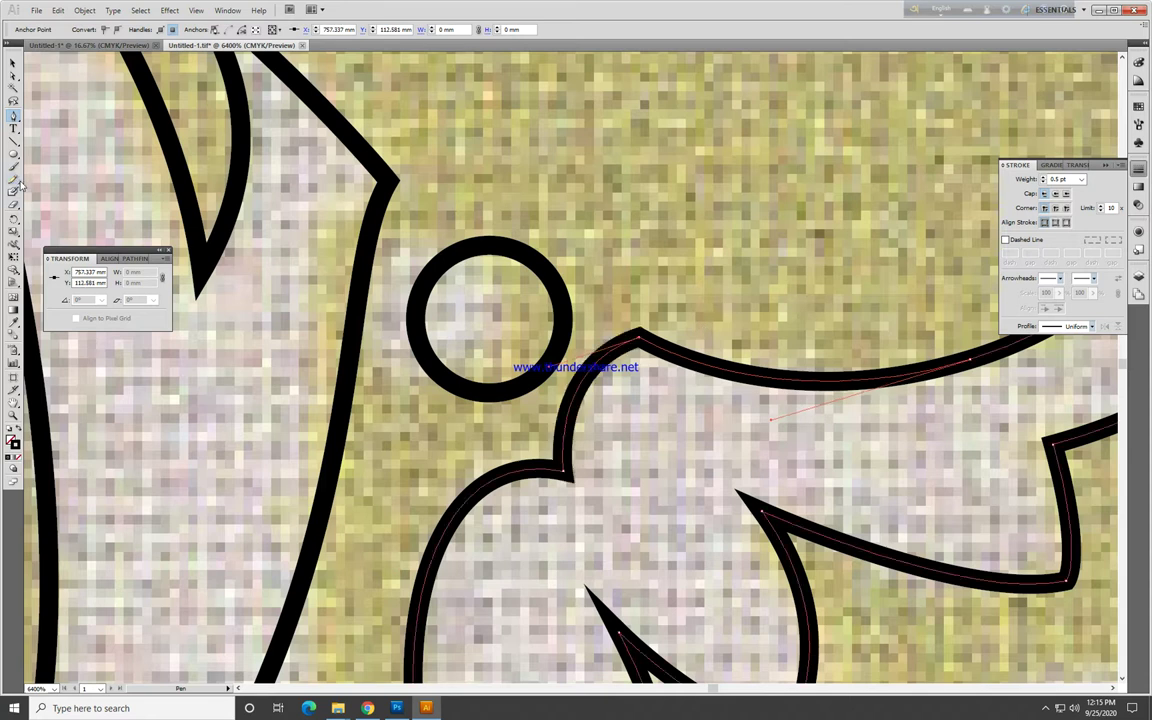
{"action": "left_click_drag", "start_coordinate": [14, 180], "coordinate": [45, 180]}
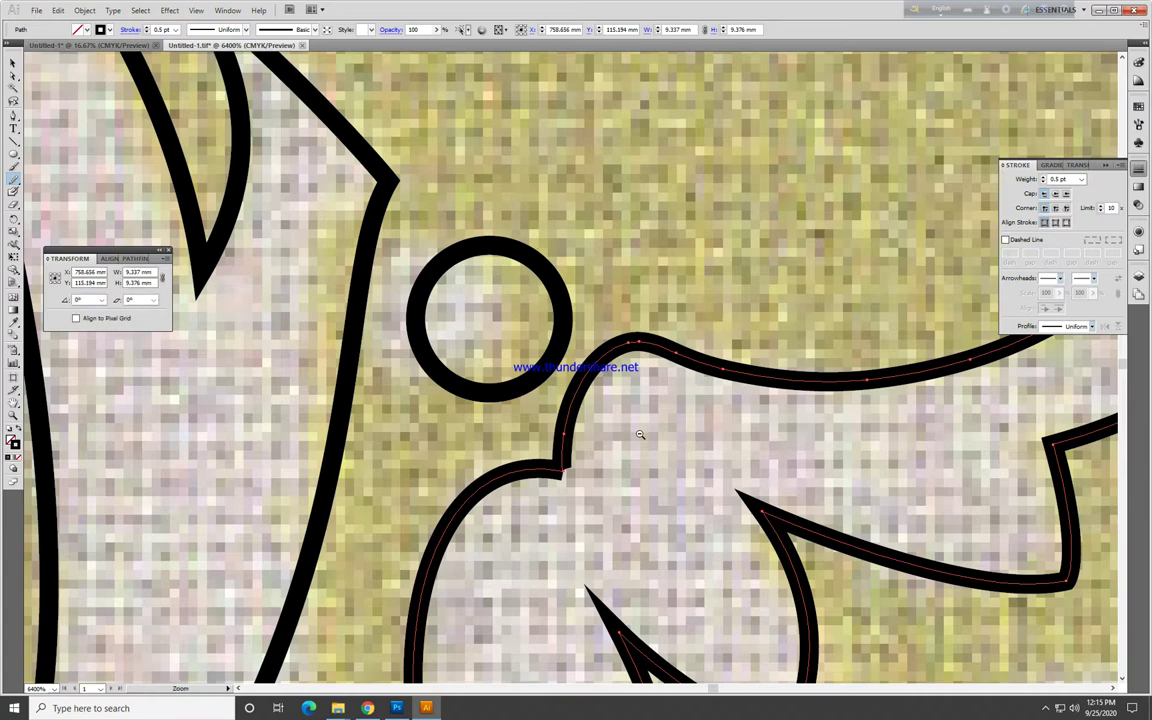
{"action": "key", "text": "ctrl+minus"}
{"action": "key", "text": "ctrl+minus"}
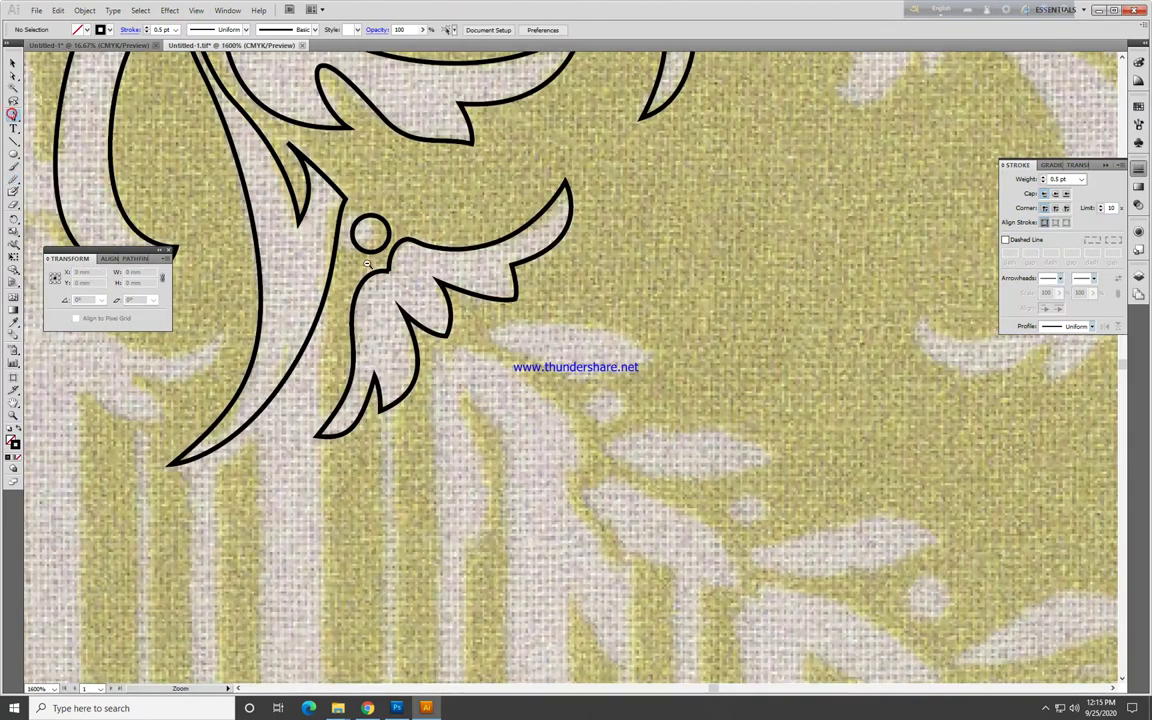
{"action": "key", "text": "ctrl+minus"}
{"action": "key", "text": "ctrl+minus"}
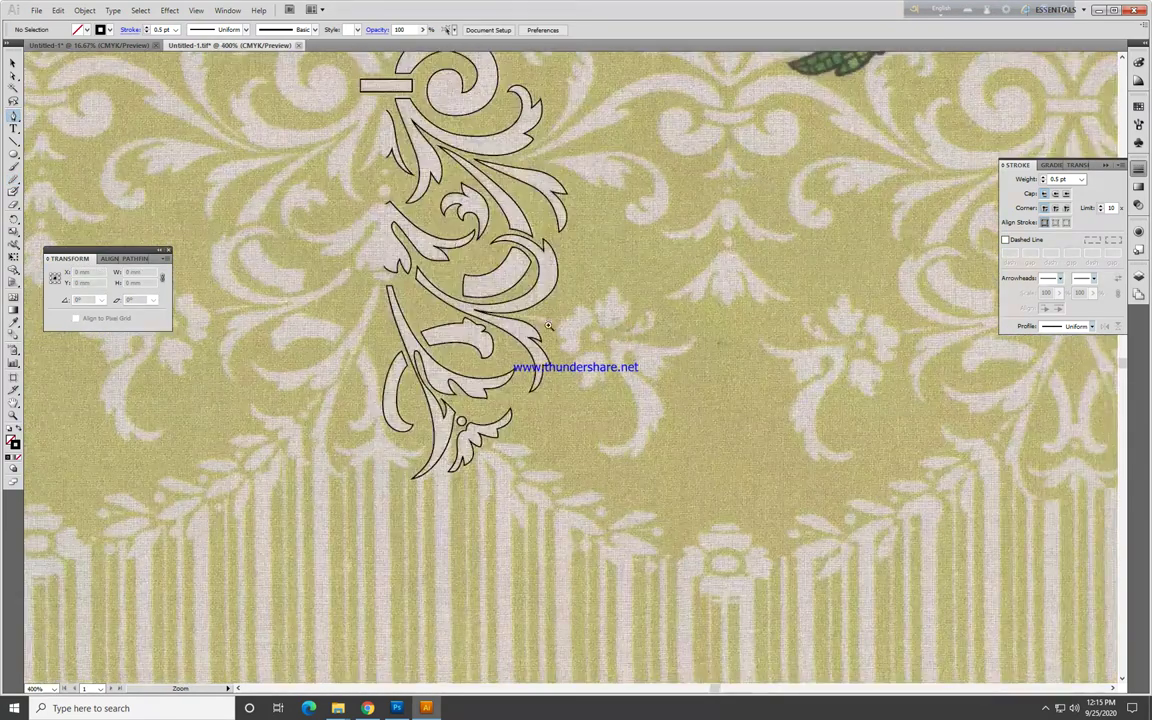
Step: Start the S-shaped curl outline, tracing down the stem and under the curl to a sharp point
{"action": "left_click_drag", "start_coordinate": [717, 477], "coordinate": [551, 279]}
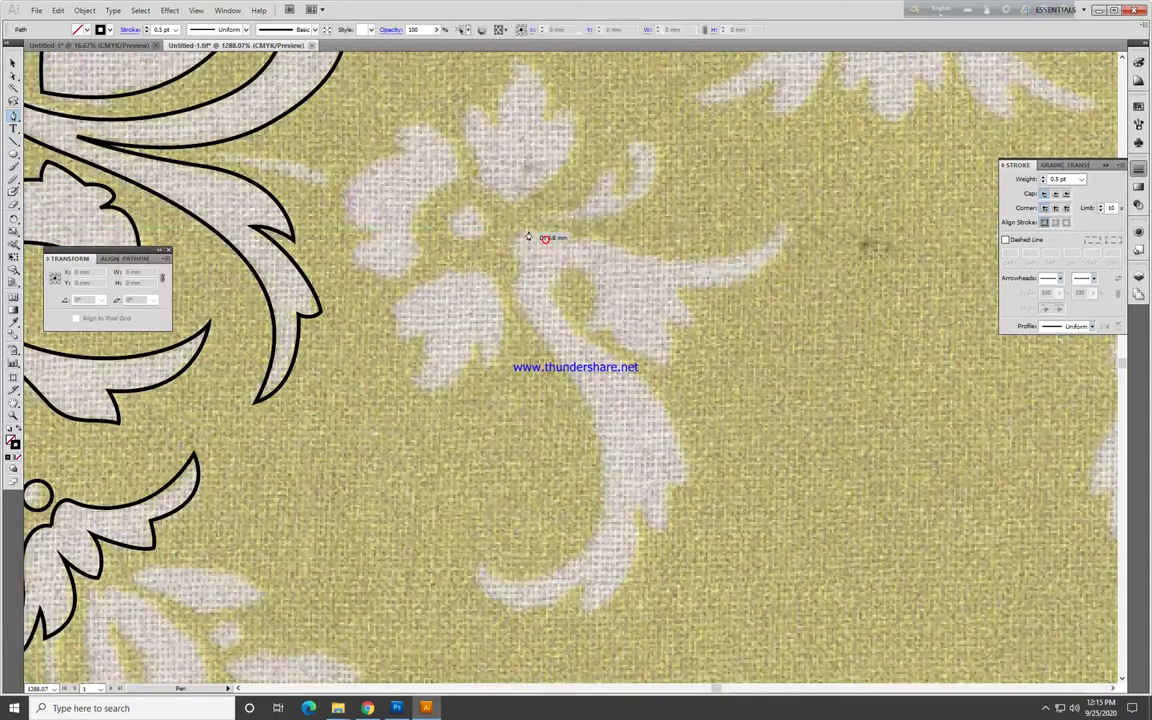
{"action": "left_click_drag", "start_coordinate": [521, 231], "coordinate": [517, 273]}
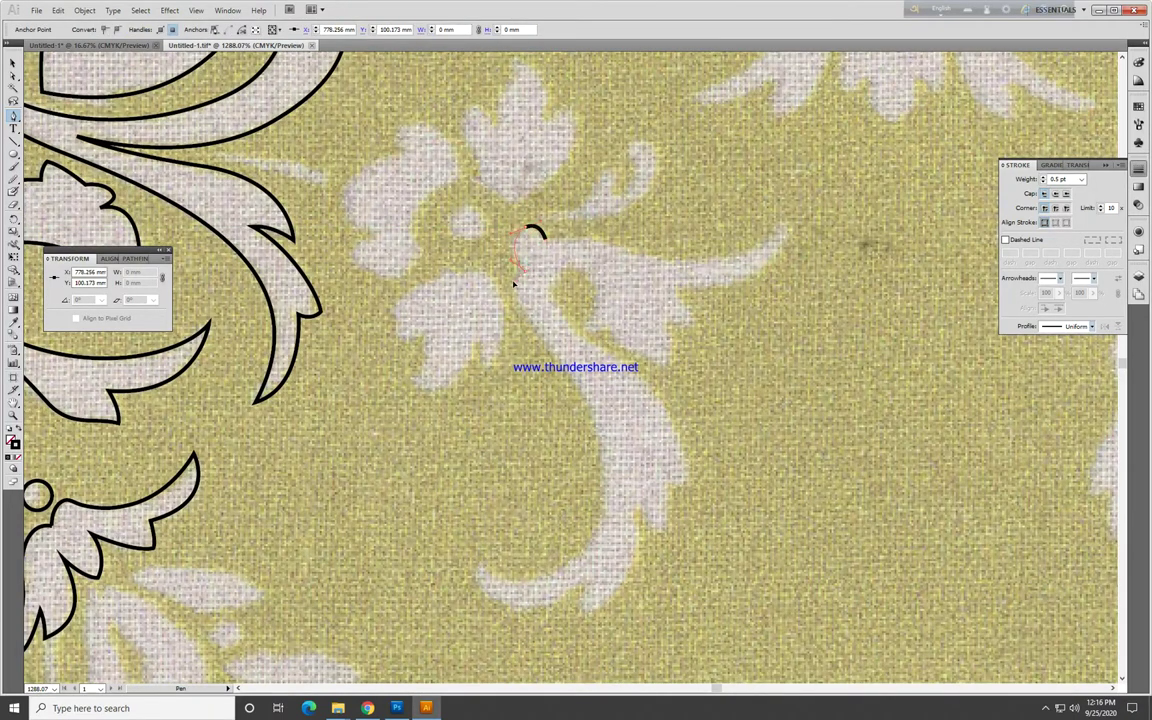
{"action": "left_click", "coordinate": [518, 325]}
{"action": "left_click_drag", "start_coordinate": [605, 432], "coordinate": [625, 252]}
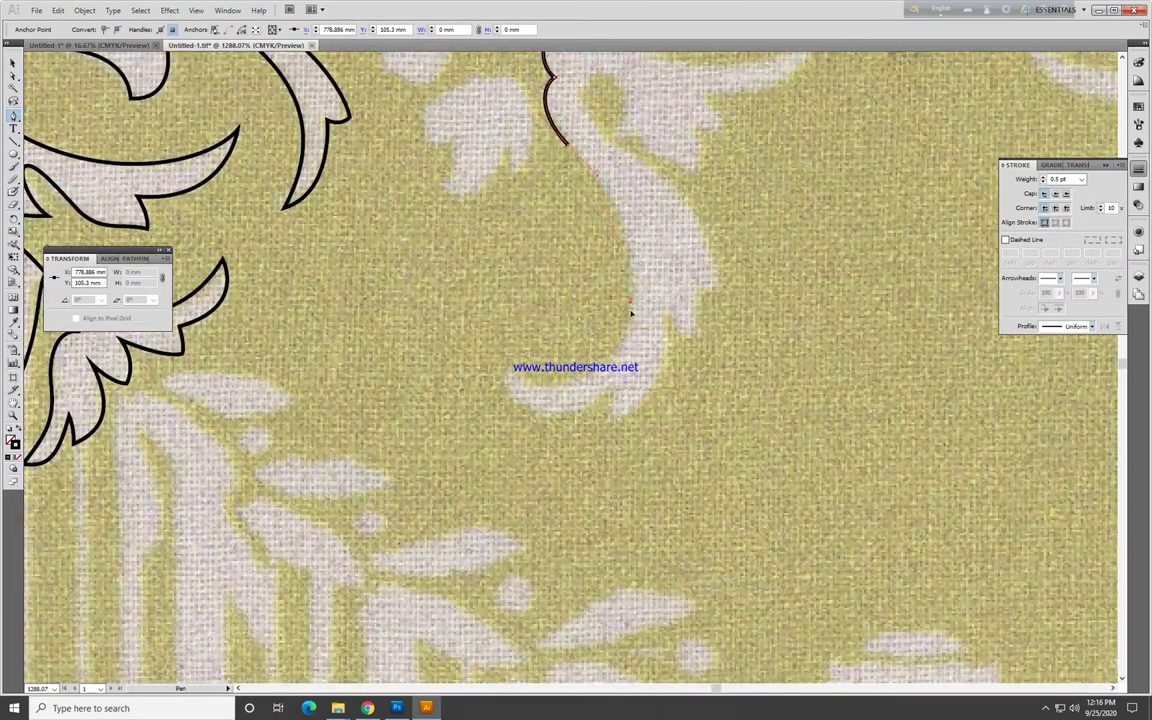
{"action": "left_click_drag", "start_coordinate": [503, 366], "coordinate": [598, 404]}
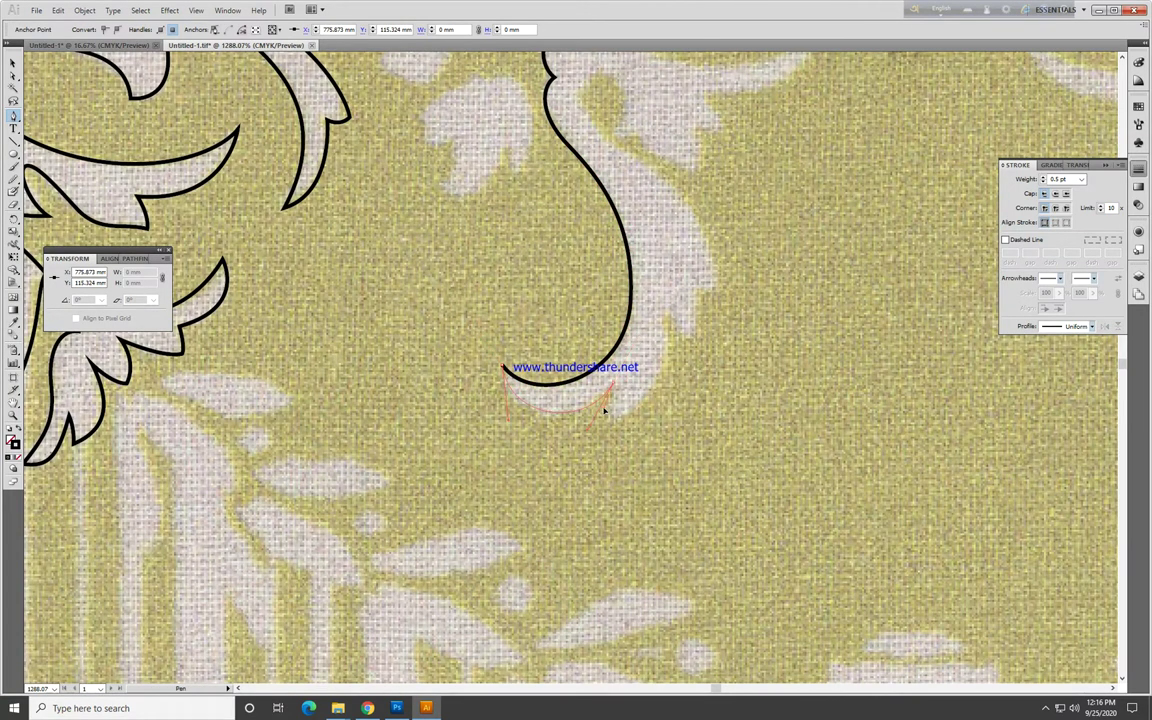
{"action": "left_click_drag", "start_coordinate": [610, 385], "coordinate": [617, 427]}
{"action": "left_click_drag", "start_coordinate": [660, 357], "coordinate": [668, 298]}
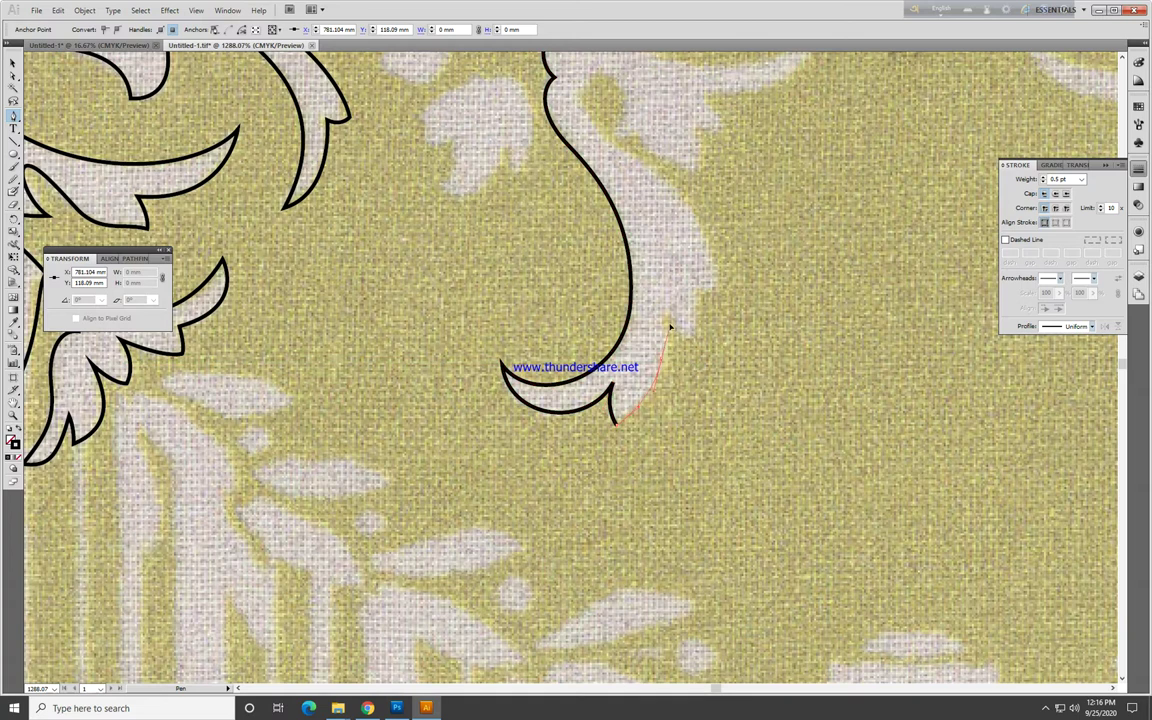
{"action": "left_click", "coordinate": [668, 298]}
{"action": "left_click", "coordinate": [690, 343]}
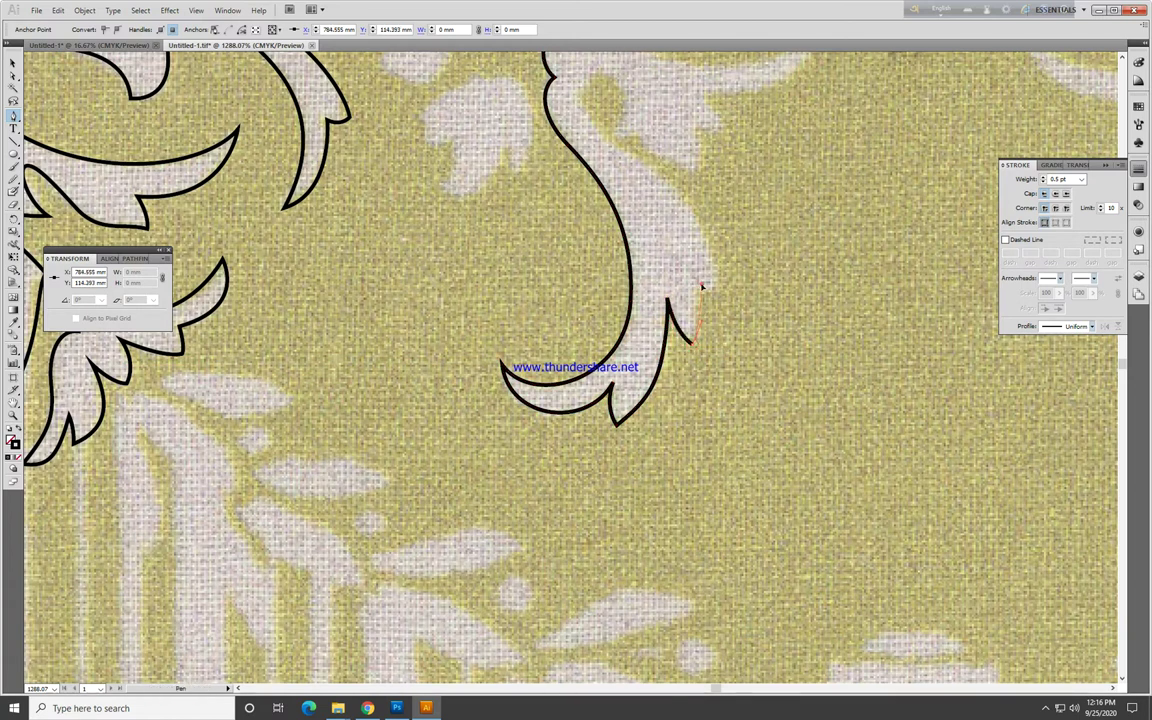
{"action": "left_click", "coordinate": [701, 285]}
Step: Trace the curl's right edge and leafy tips, dismiss an error message, and close the curl
{"action": "scroll", "coordinate": [727, 293], "scroll_direction": "up", "scroll_amount": 5}
{"action": "scroll", "coordinate": [727, 293], "scroll_direction": "left", "scroll_amount": 1}
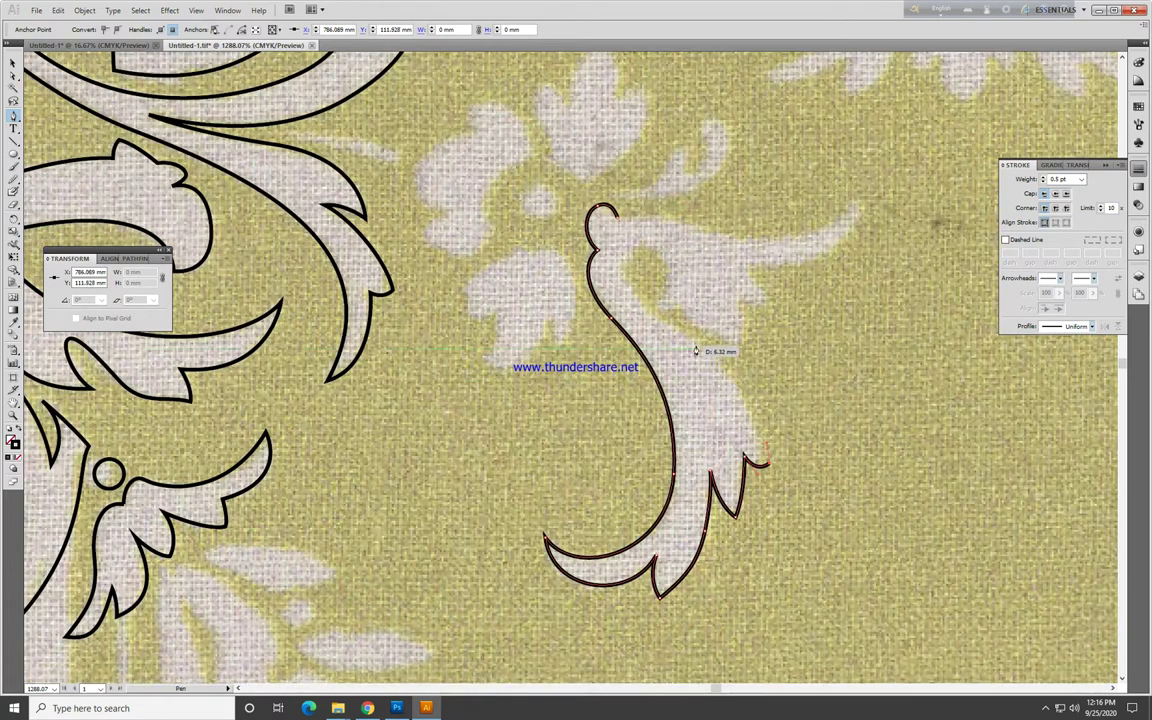
{"action": "left_click_drag", "start_coordinate": [651, 318], "coordinate": [624, 255]}
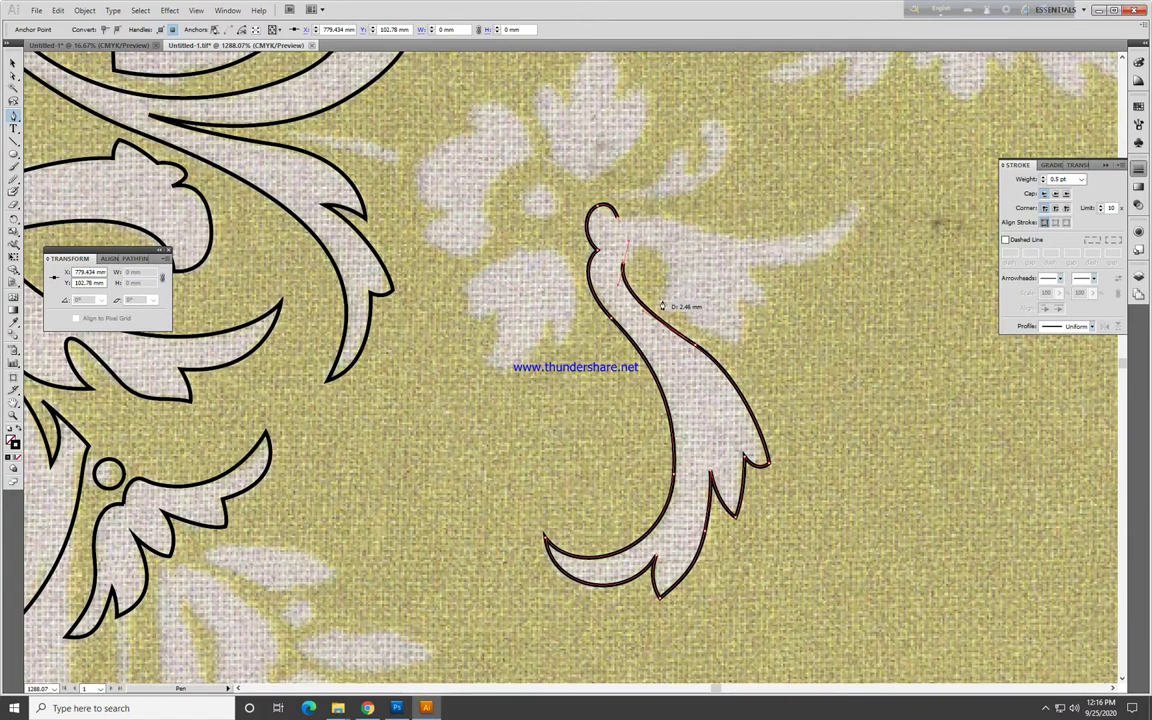
{"action": "left_click_drag", "start_coordinate": [661, 305], "coordinate": [638, 366]}
{"action": "left_click_drag", "start_coordinate": [675, 304], "coordinate": [727, 350]}
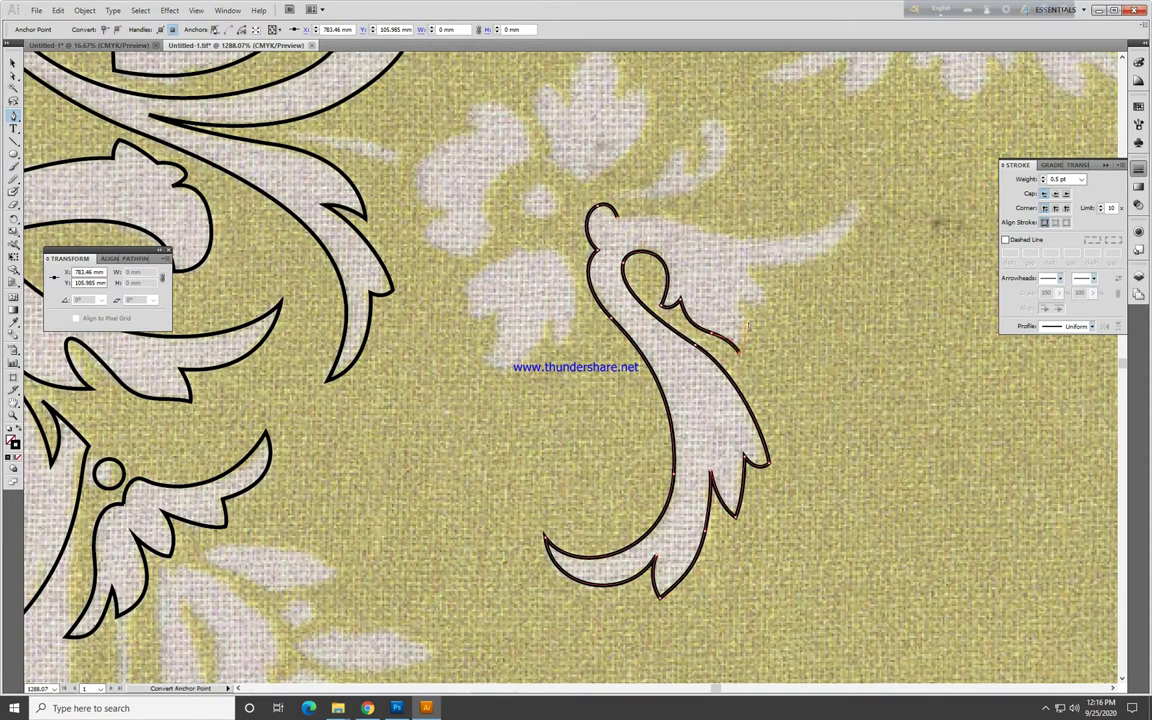
{"action": "left_click_drag", "start_coordinate": [737, 299], "coordinate": [771, 309]}
{"action": "left_click", "coordinate": [771, 309]}
{"action": "key", "text": "Return"}
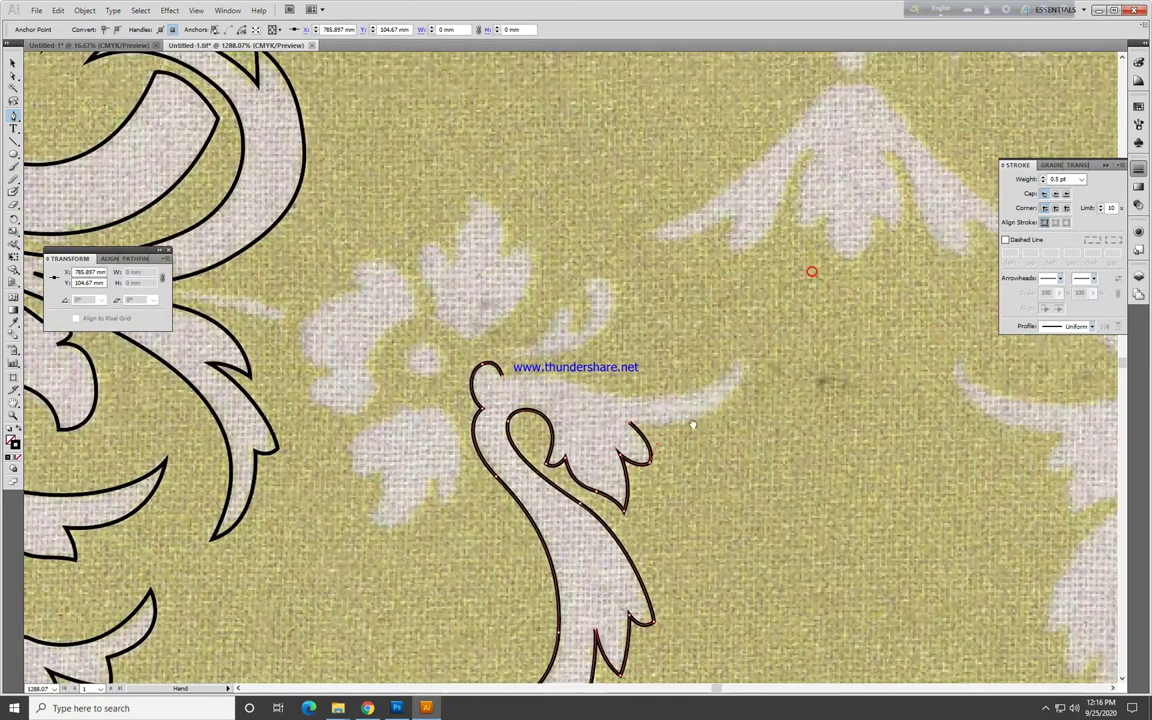
{"action": "mouse_move", "coordinate": [762, 311]}
{"action": "left_mouse_down"}
{"action": "mouse_move", "coordinate": [742, 368]}
{"action": "mouse_move", "coordinate": [771, 291]}
{"action": "left_mouse_up"}
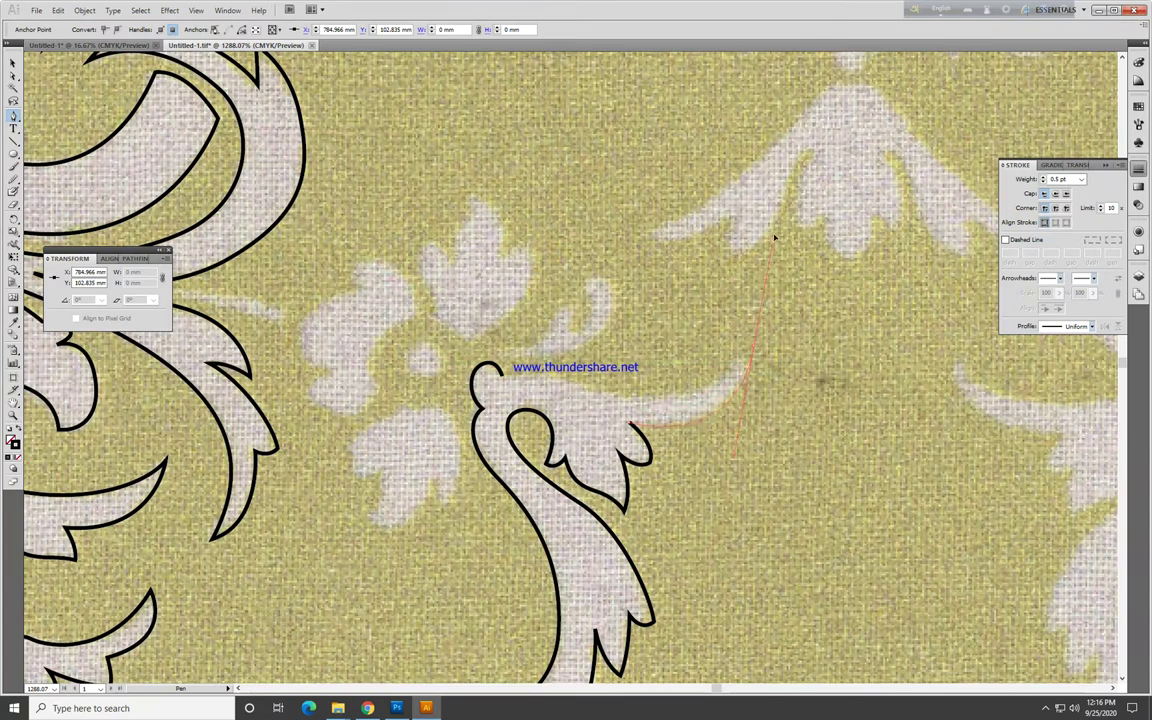
{"action": "left_click_drag", "start_coordinate": [774, 237], "coordinate": [774, 240]}
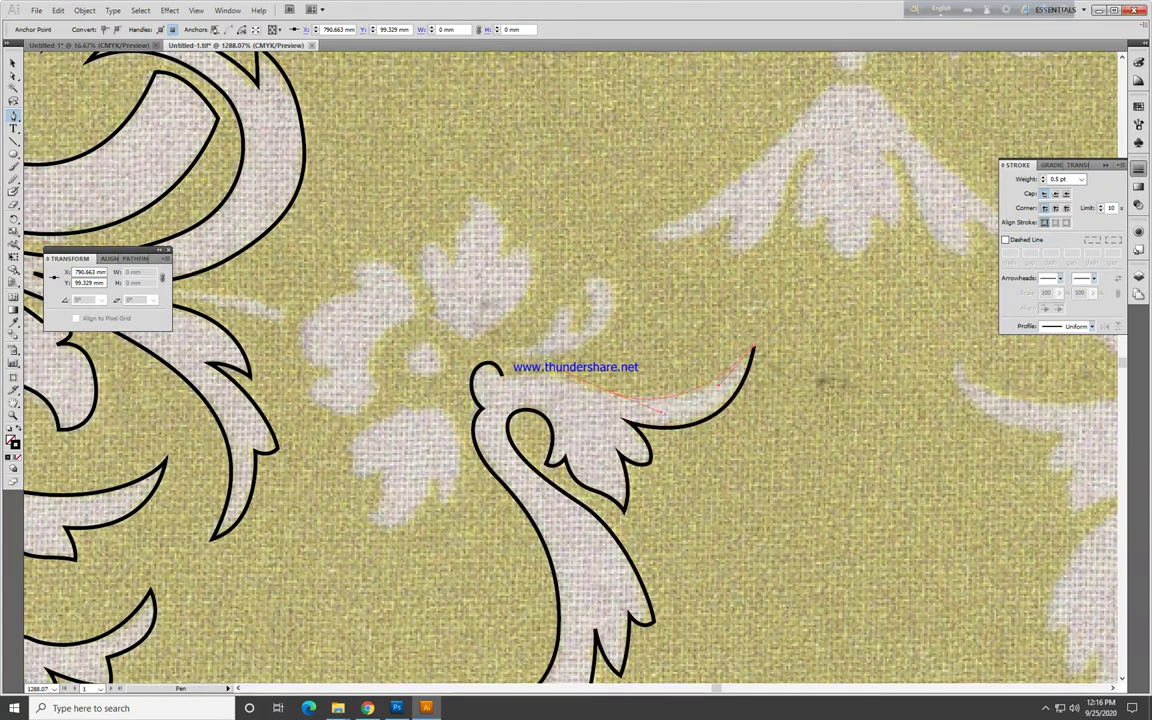
{"action": "left_click", "coordinate": [486, 372]}
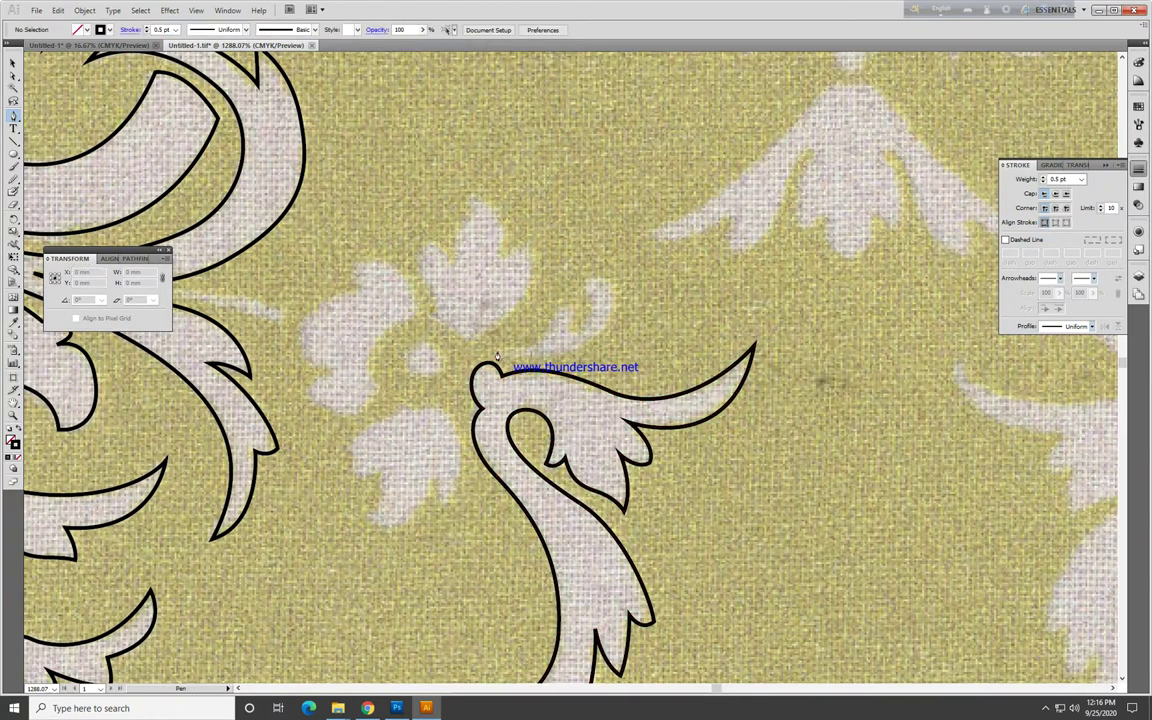
Step: Outline the small double spike above the curl as a closed path
{"action": "left_click_drag", "start_coordinate": [566, 292], "coordinate": [577, 262]}
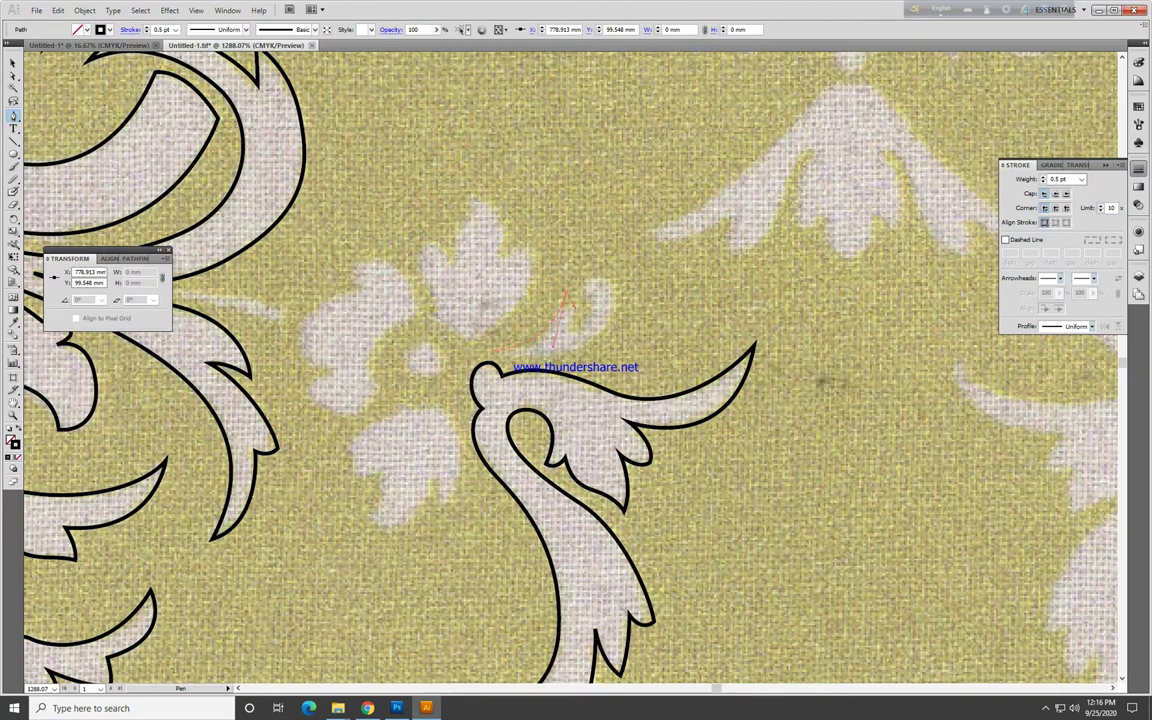
{"action": "left_click_drag", "start_coordinate": [571, 329], "coordinate": [584, 274]}
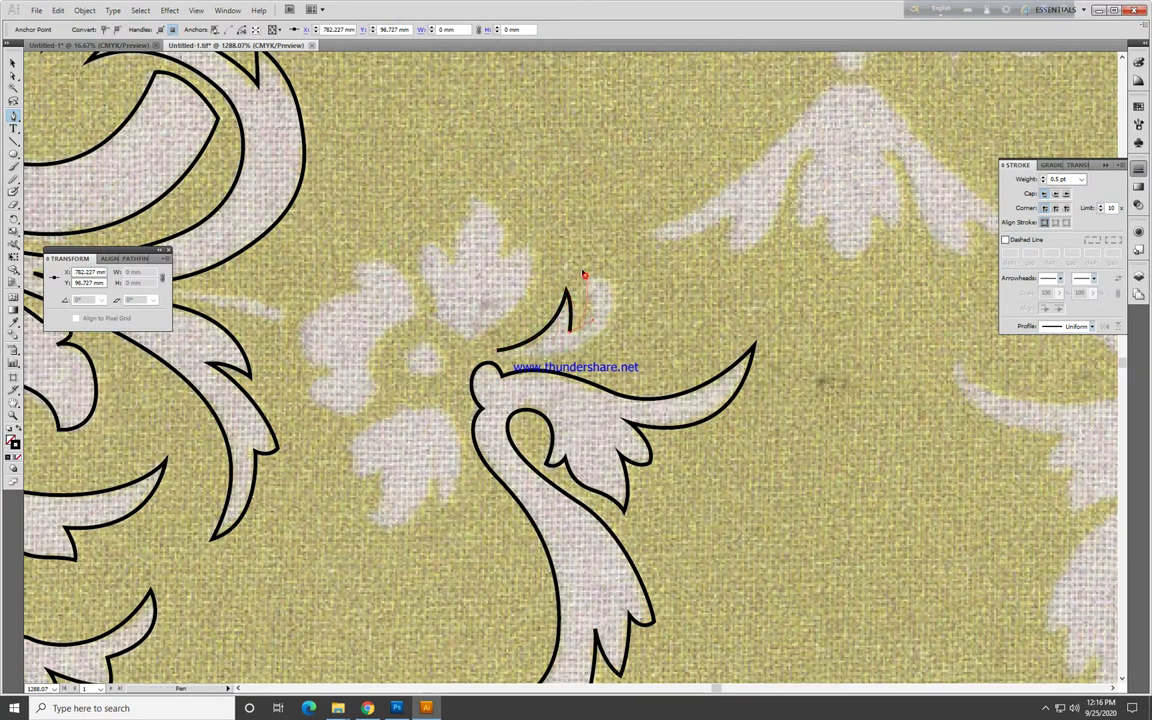
{"action": "left_click_drag", "start_coordinate": [614, 318], "coordinate": [622, 299]}
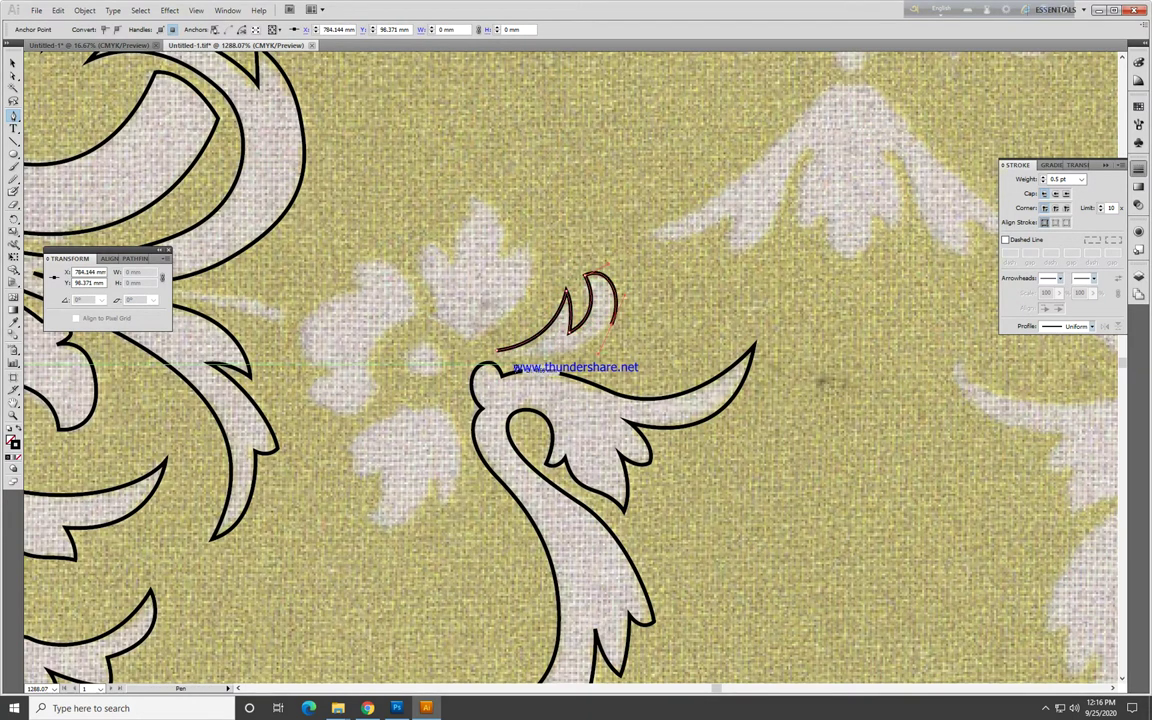
{"action": "left_click", "coordinate": [497, 356]}
{"action": "left_click", "coordinate": [377, 387], "text": "ctrl"}
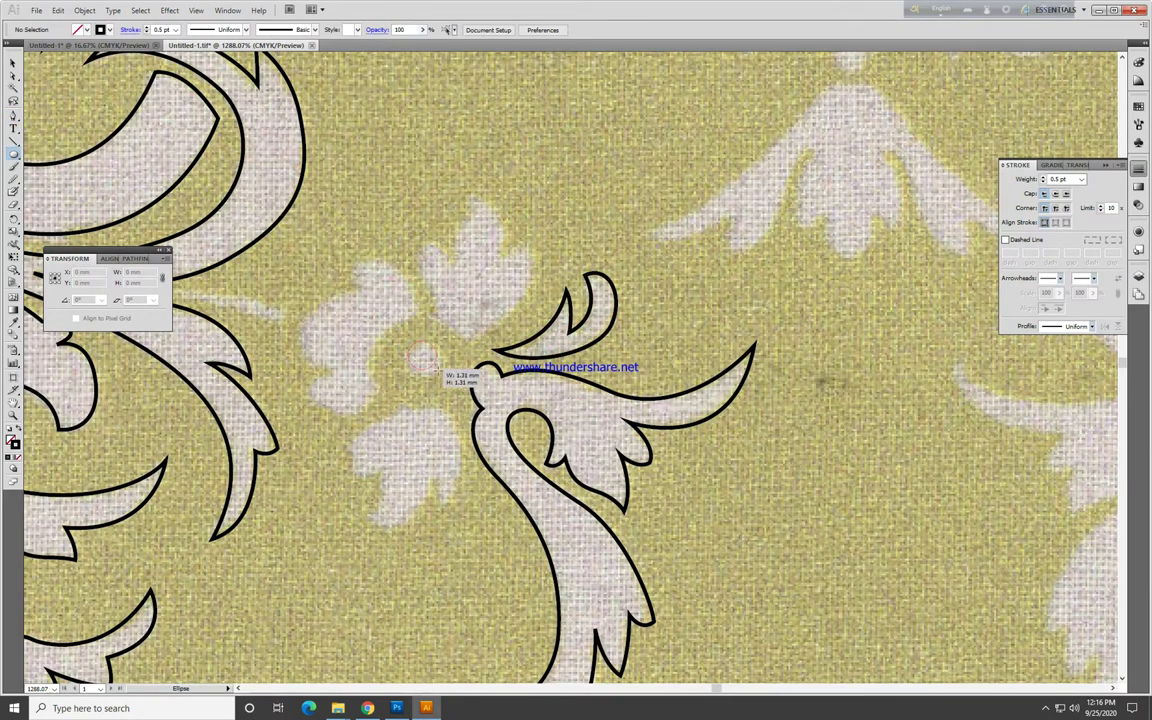
Step: Draw a small circle on the flower's centre dot and outline the closed top petal
{"action": "left_click_drag", "start_coordinate": [407, 341], "coordinate": [449, 382]}
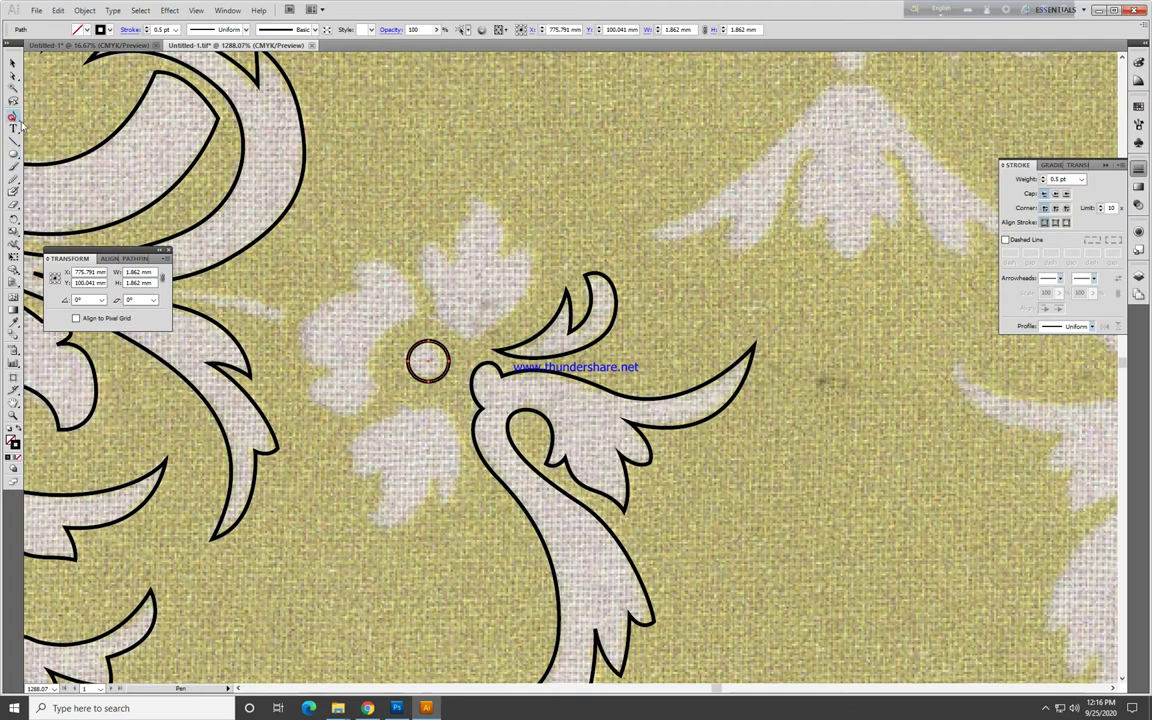
{"action": "left_click", "coordinate": [463, 330], "text": "ctrl"}
{"action": "mouse_move", "coordinate": [468, 341]}
{"action": "left_mouse_down"}
{"action": "mouse_move", "coordinate": [532, 232]}
{"action": "mouse_move", "coordinate": [470, 192]}
{"action": "mouse_move", "coordinate": [458, 264]}
{"action": "left_mouse_up"}
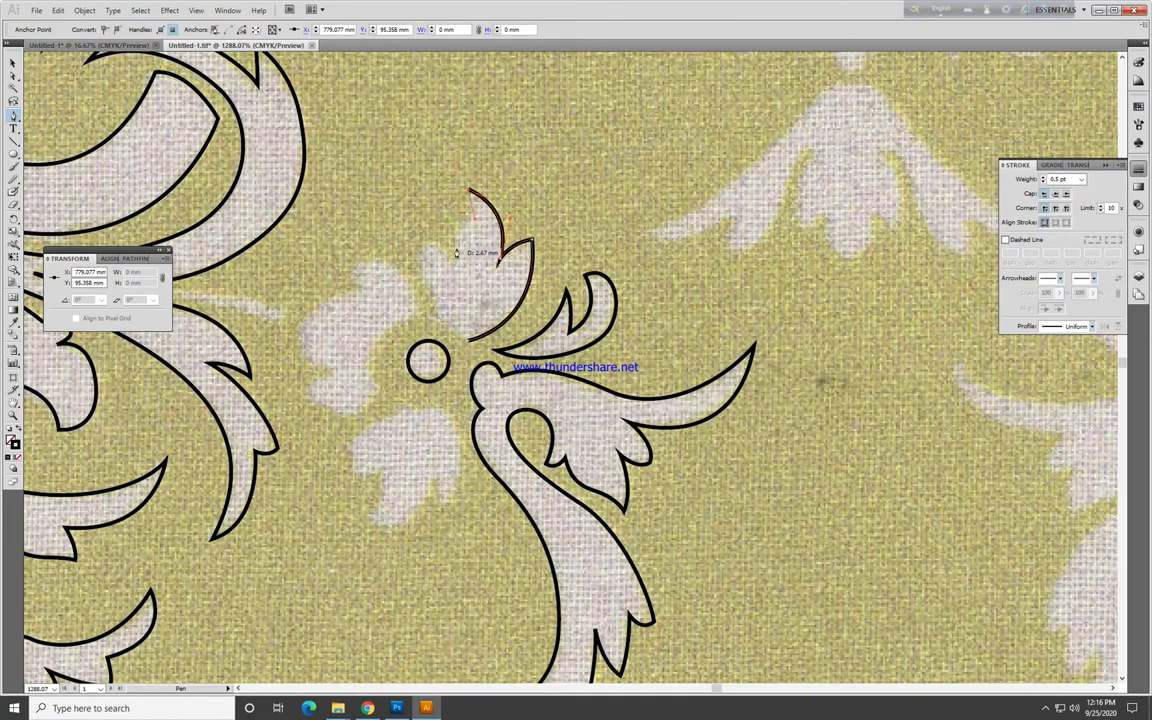
{"action": "left_click", "coordinate": [428, 239]}
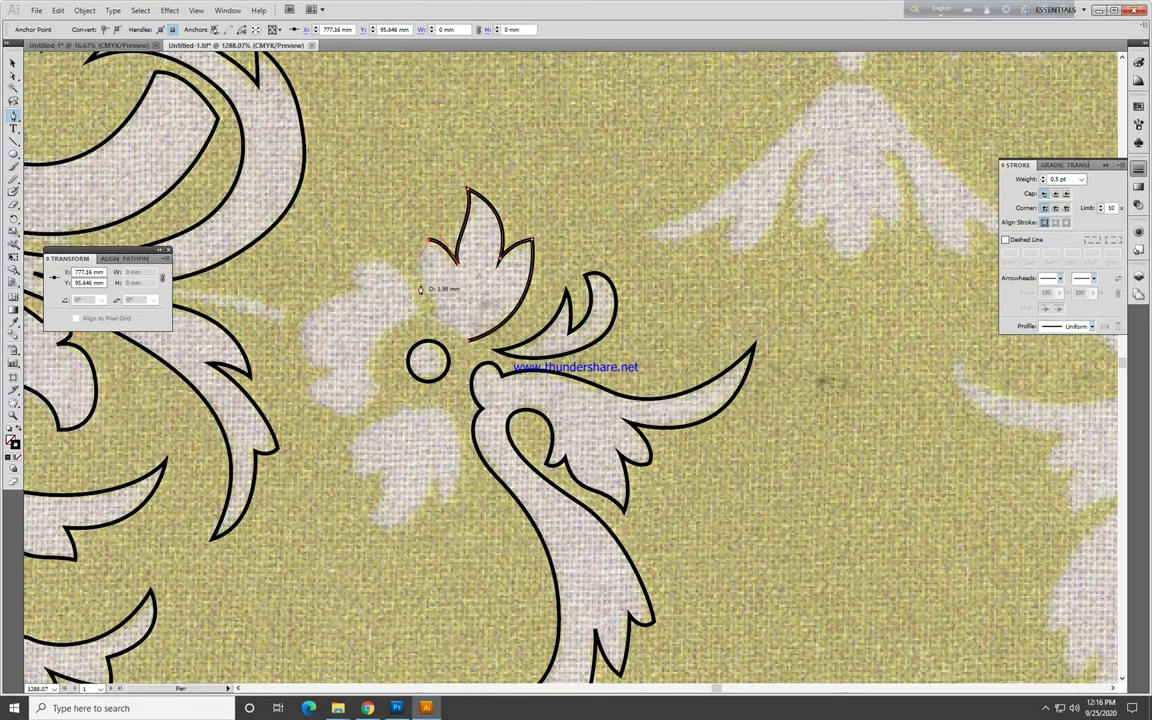
{"action": "left_click", "coordinate": [468, 341]}
Step: Trace the left petal's curved edges and close its outline beside the centre dot
{"action": "left_click_drag", "start_coordinate": [372, 257], "coordinate": [410, 305]}
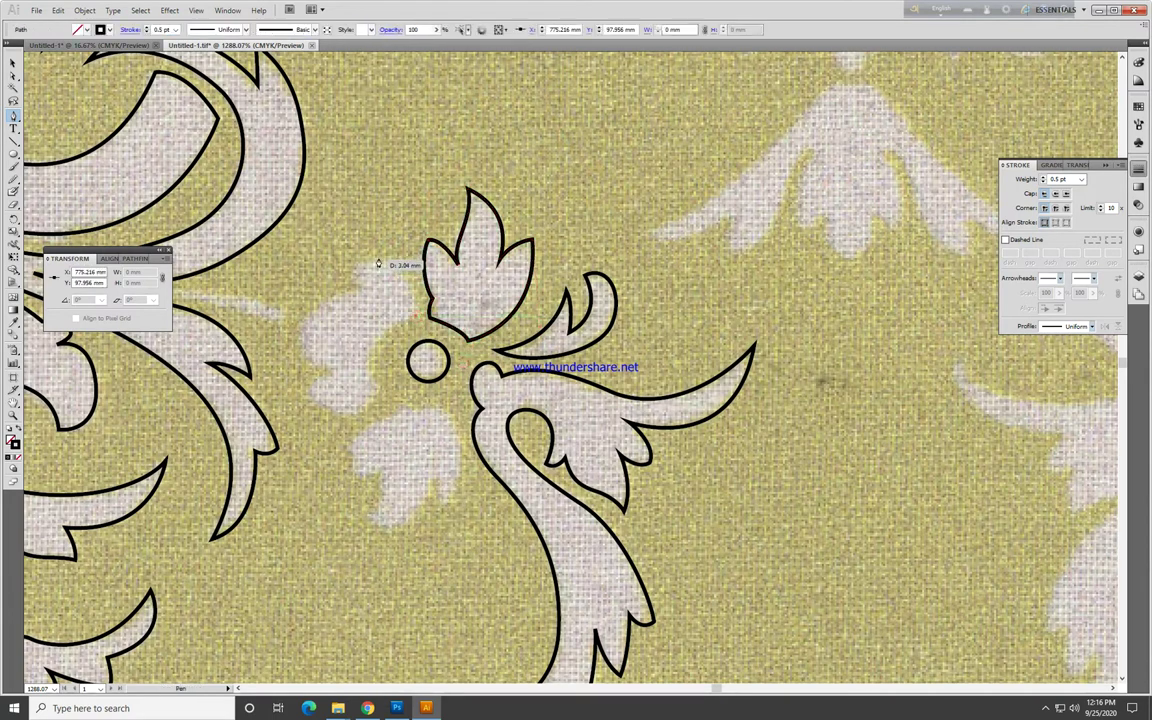
{"action": "left_click_drag", "start_coordinate": [349, 260], "coordinate": [361, 293]}
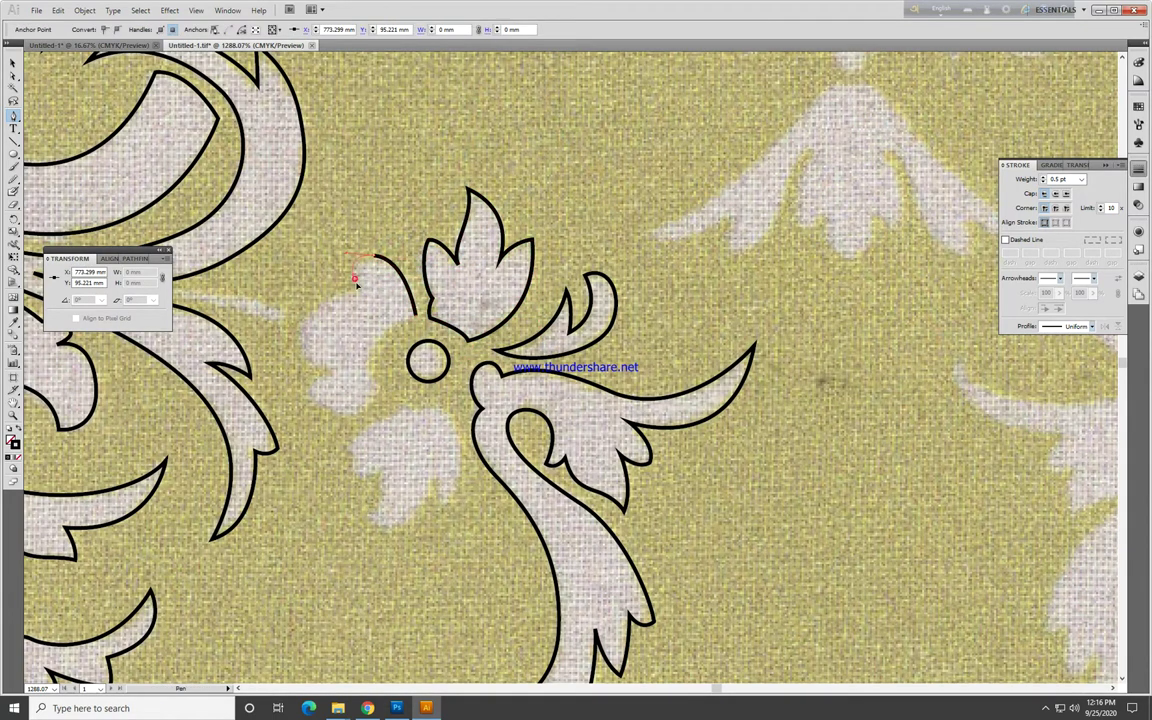
{"action": "left_click", "coordinate": [295, 335]}
{"action": "mouse_move", "coordinate": [327, 373]}
{"action": "left_mouse_down"}
{"action": "mouse_move", "coordinate": [311, 393]}
{"action": "mouse_move", "coordinate": [381, 401]}
{"action": "left_mouse_up"}
{"action": "left_click_drag", "start_coordinate": [370, 342], "coordinate": [413, 321]}
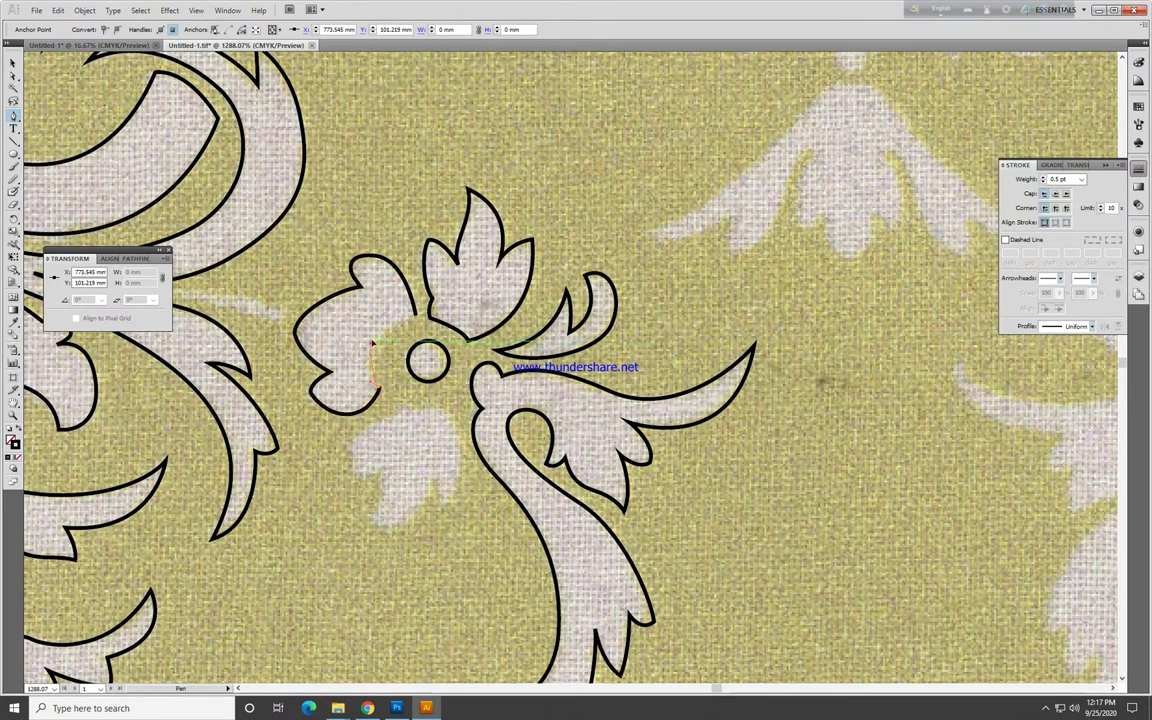
{"action": "left_click", "coordinate": [415, 320]}
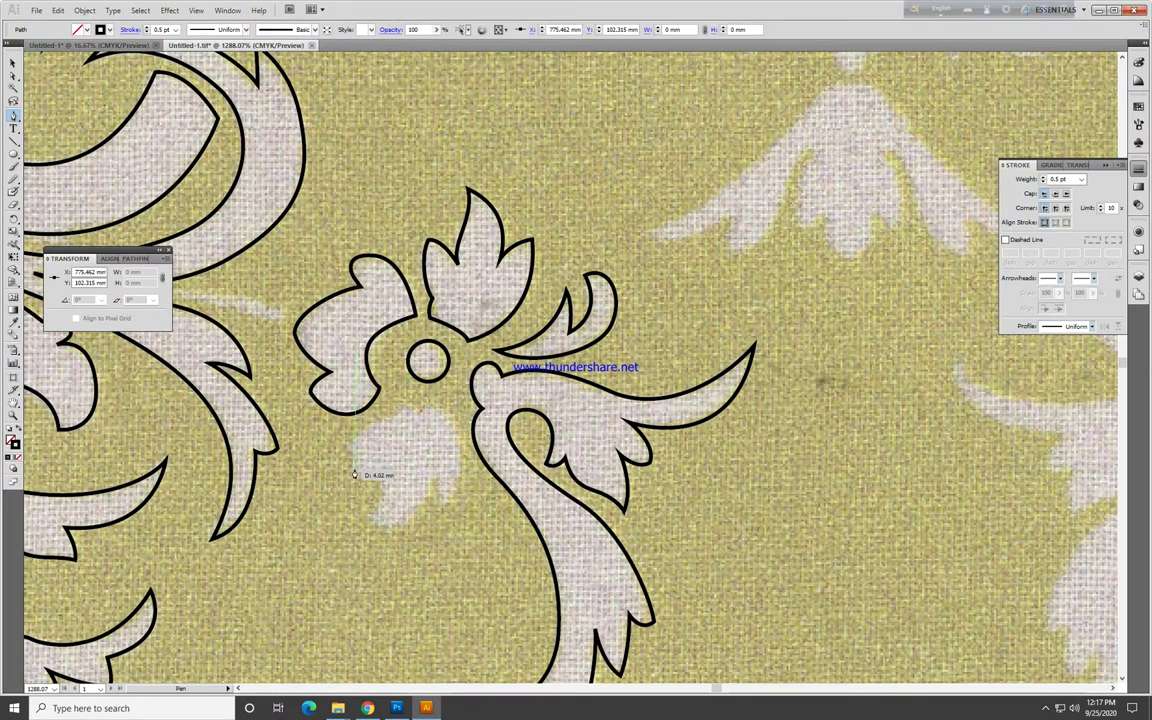
Step: Outline the lower petal below the centre with curved anchors and close it
{"action": "left_click_drag", "start_coordinate": [353, 475], "coordinate": [355, 535]}
{"action": "mouse_move", "coordinate": [375, 472]}
{"action": "left_mouse_down"}
{"action": "mouse_move", "coordinate": [380, 513]}
{"action": "mouse_move", "coordinate": [408, 530]}
{"action": "left_mouse_up"}
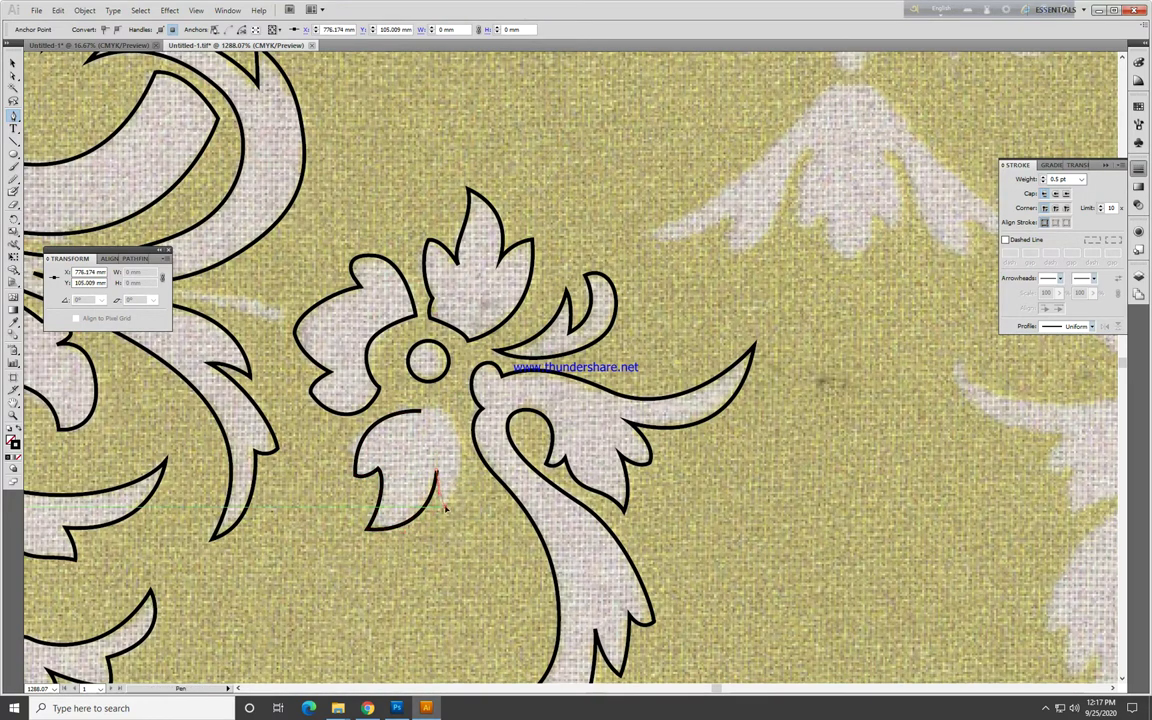
{"action": "left_click_drag", "start_coordinate": [421, 411], "coordinate": [390, 408]}
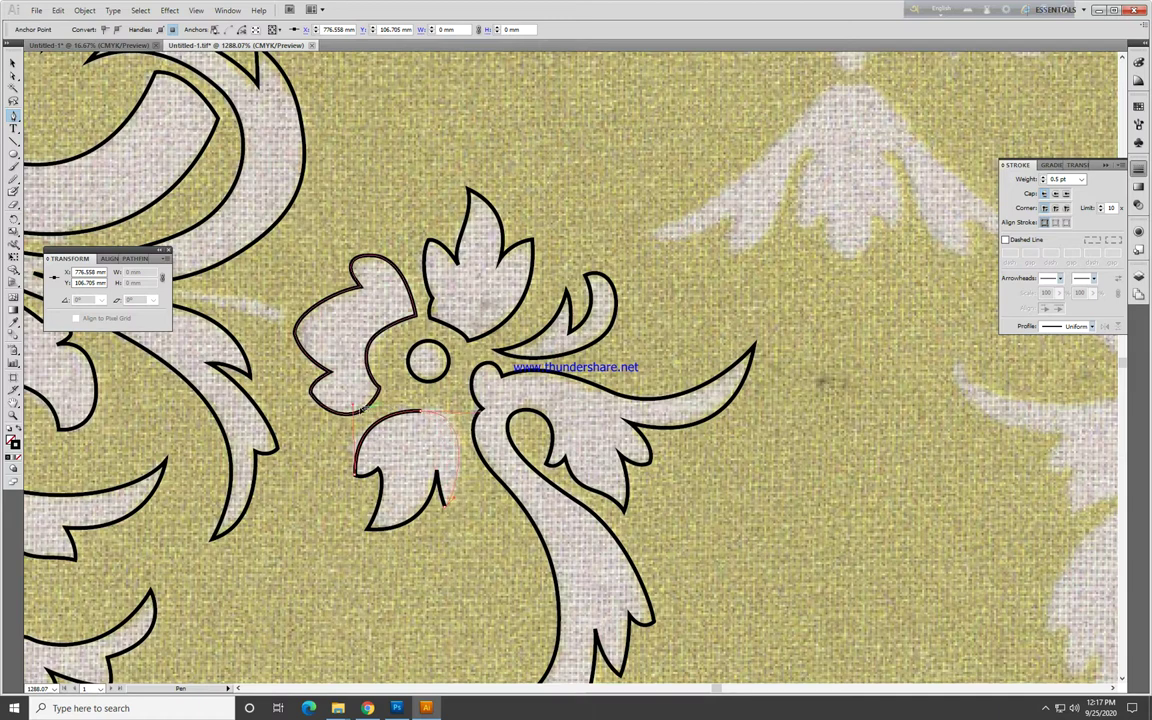
{"action": "left_click", "coordinate": [531, 457], "text": "ctrl"}
Step: Outline the slender teardrop spur left of the flower with three anchors, closing it
{"action": "scroll", "coordinate": [531, 457], "scroll_direction": "down", "scroll_amount": 1}
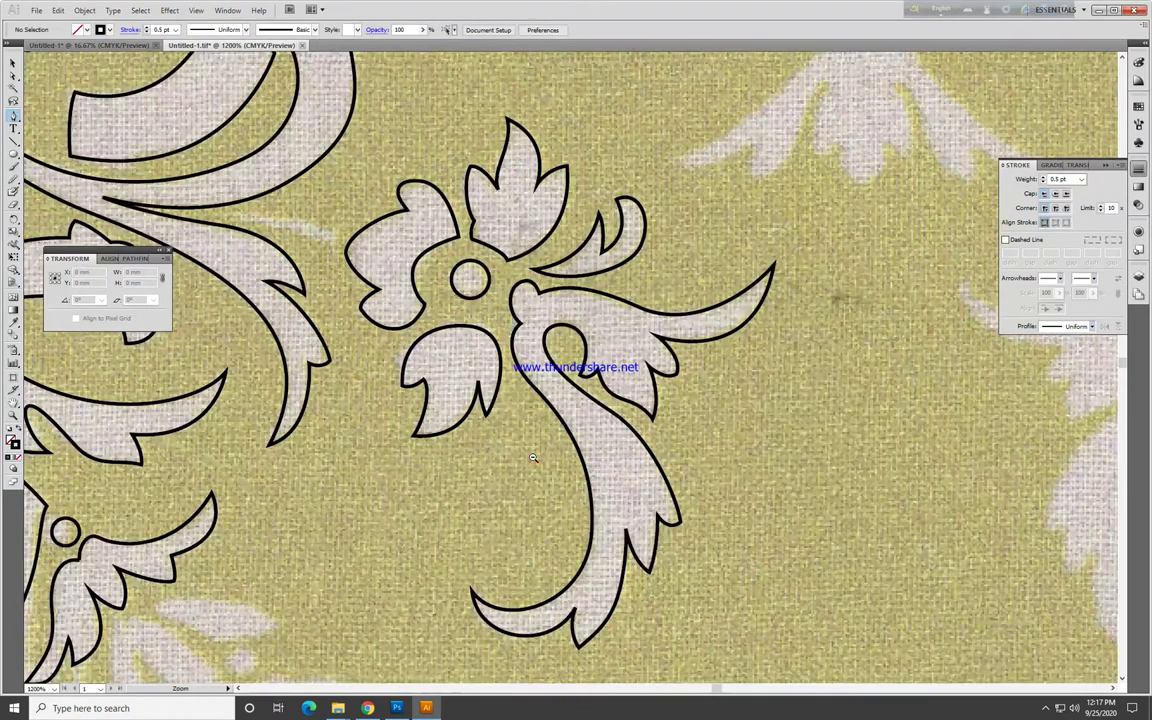
{"action": "scroll", "coordinate": [480, 350], "scroll_direction": "down", "scroll_amount": 1}
{"action": "scroll", "coordinate": [450, 244], "scroll_direction": "down", "scroll_amount": 1}
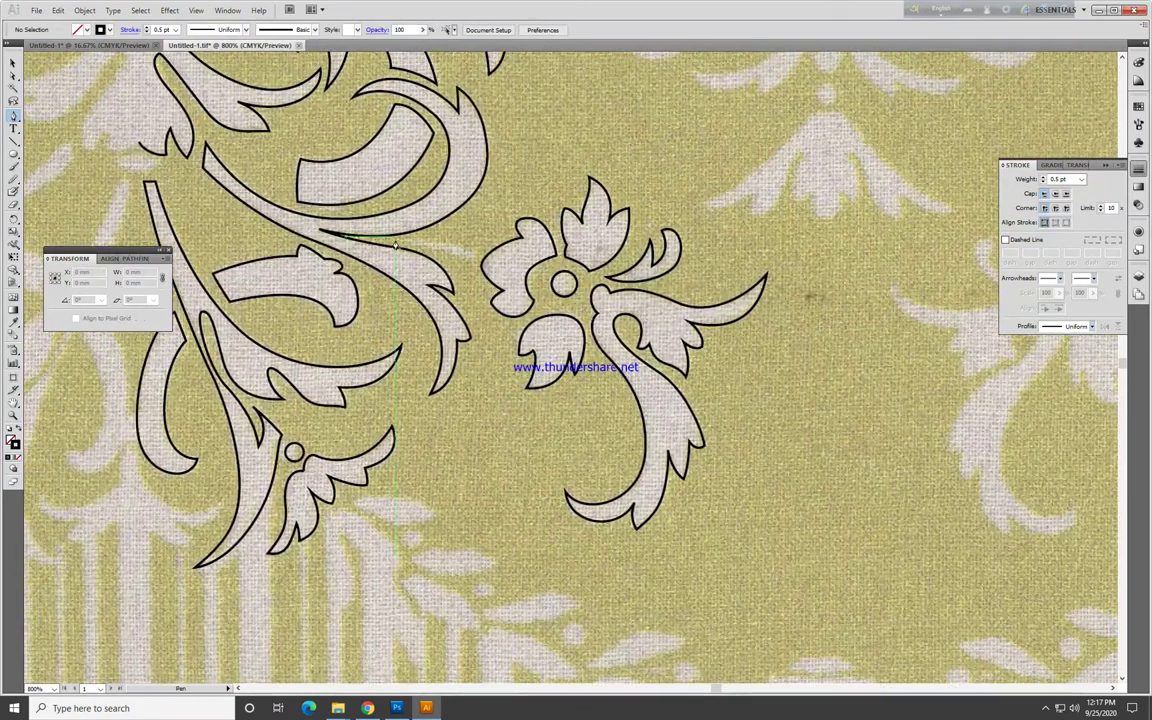
{"action": "left_click", "coordinate": [457, 247]}
{"action": "scroll", "coordinate": [446, 251], "scroll_direction": "up", "scroll_amount": 8}
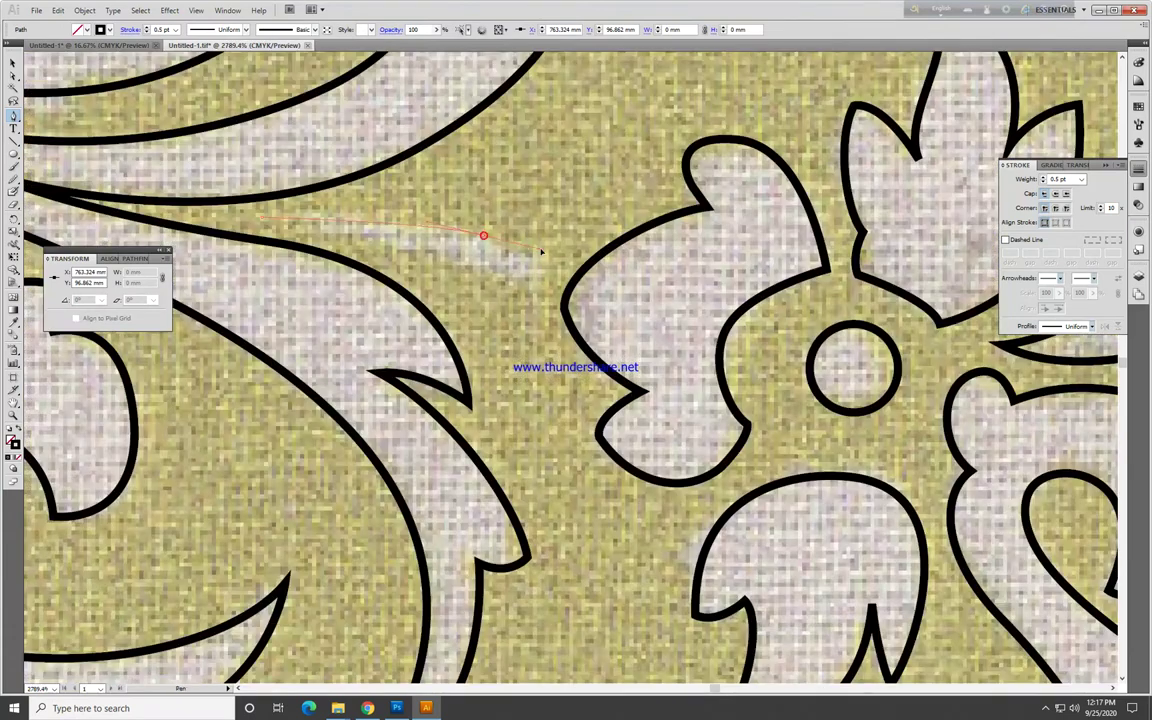
{"action": "left_click_drag", "start_coordinate": [492, 287], "coordinate": [432, 272]}
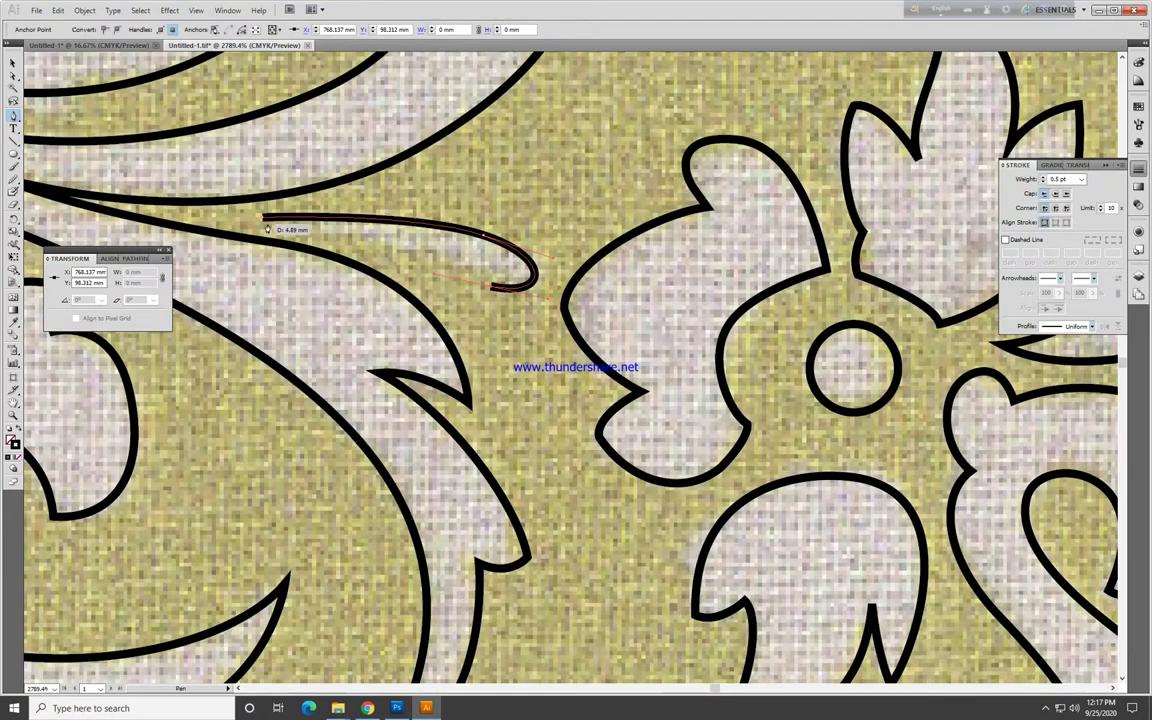
{"action": "left_click_drag", "start_coordinate": [263, 220], "coordinate": [222, 194]}
{"action": "scroll", "coordinate": [621, 302], "scroll_direction": "down", "scroll_amount": 1}
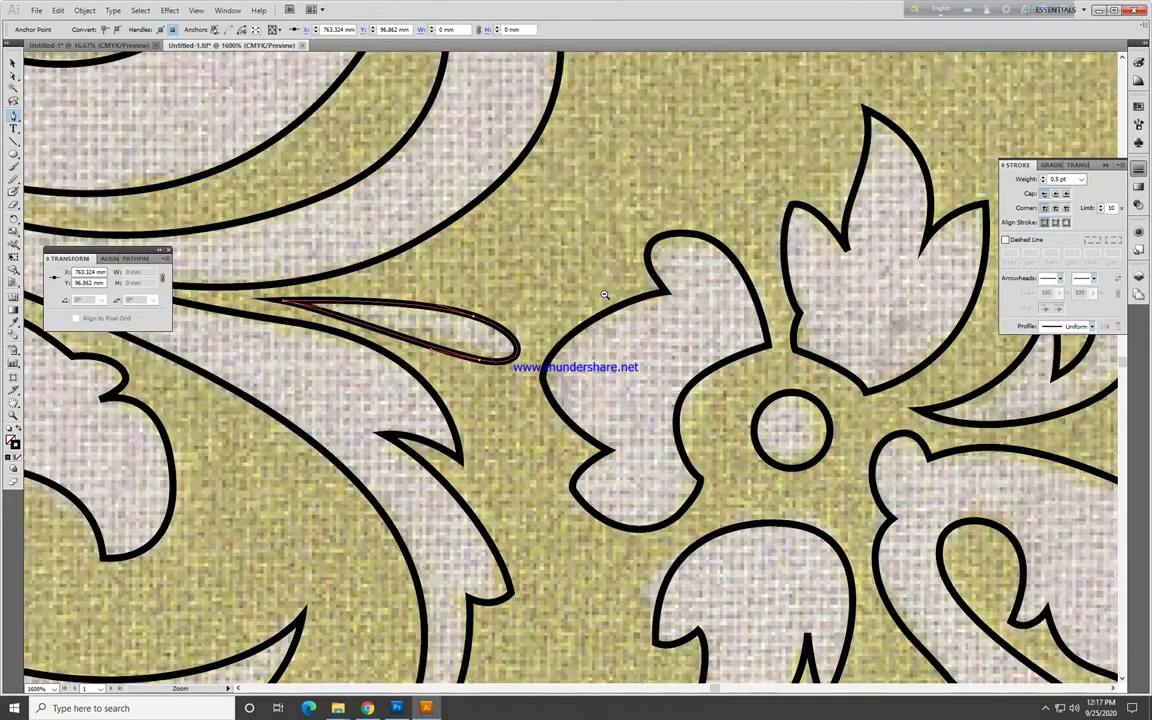
{"action": "scroll", "coordinate": [621, 302], "scroll_direction": "down", "scroll_amount": 1}
{"action": "scroll", "coordinate": [621, 302], "scroll_direction": "down", "scroll_amount": 2}
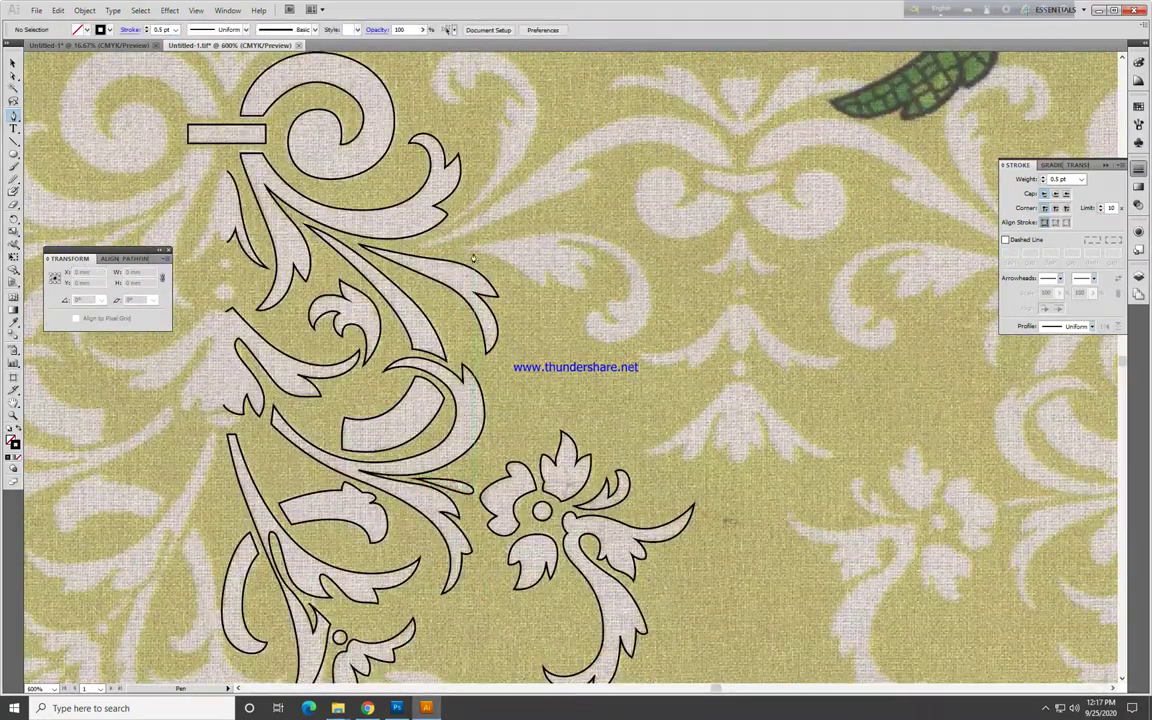
Step: Trace the large leaf's first long curve and its hooked, spiralling tip
{"action": "mouse_move", "coordinate": [460, 243]}
{"action": "left_mouse_down"}
{"action": "mouse_move", "coordinate": [590, 242]}
{"action": "mouse_move", "coordinate": [624, 343]}
{"action": "left_mouse_up"}
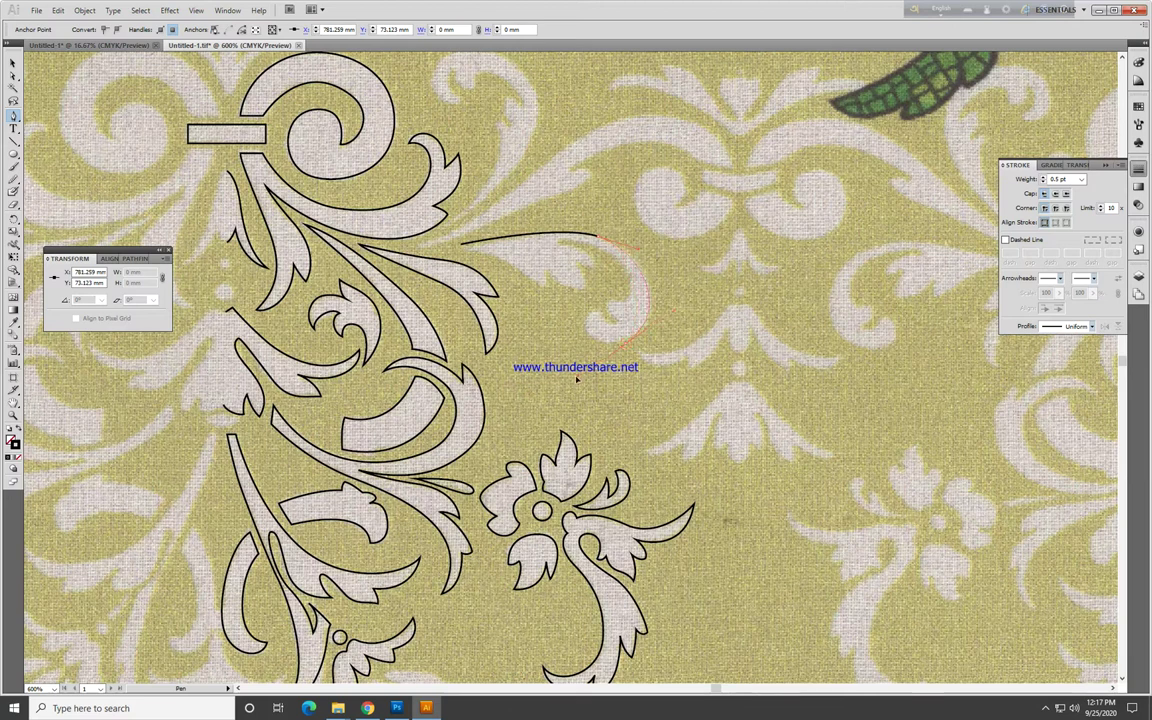
{"action": "left_click", "coordinate": [614, 346]}
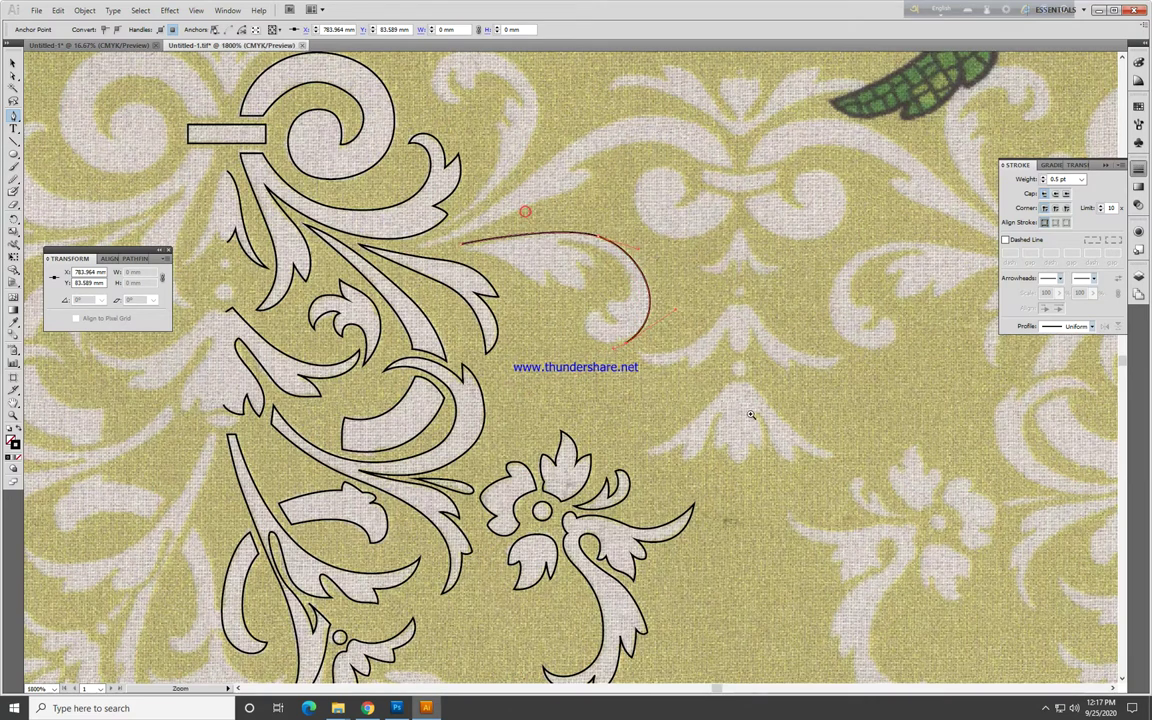
{"action": "left_click", "coordinate": [653, 289], "text": "ctrl"}
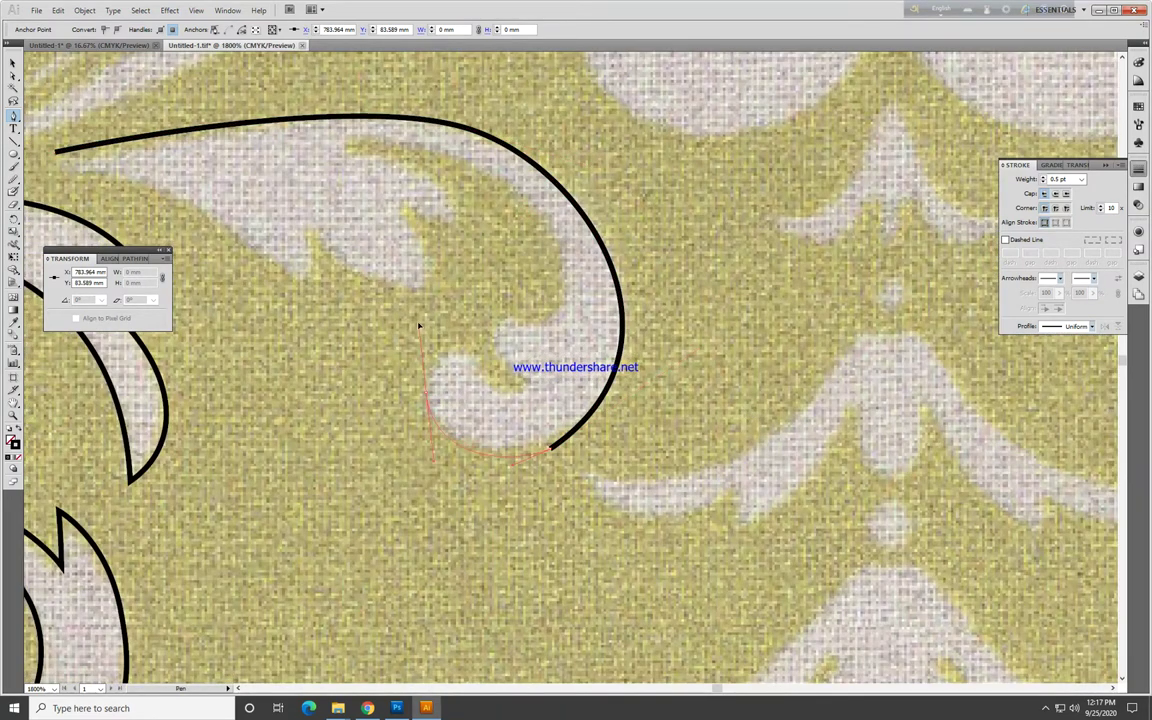
{"action": "mouse_move", "coordinate": [478, 367]}
{"action": "left_mouse_down"}
{"action": "mouse_move", "coordinate": [536, 396]}
{"action": "mouse_move", "coordinate": [430, 378]}
{"action": "mouse_move", "coordinate": [533, 384]}
{"action": "left_mouse_up"}
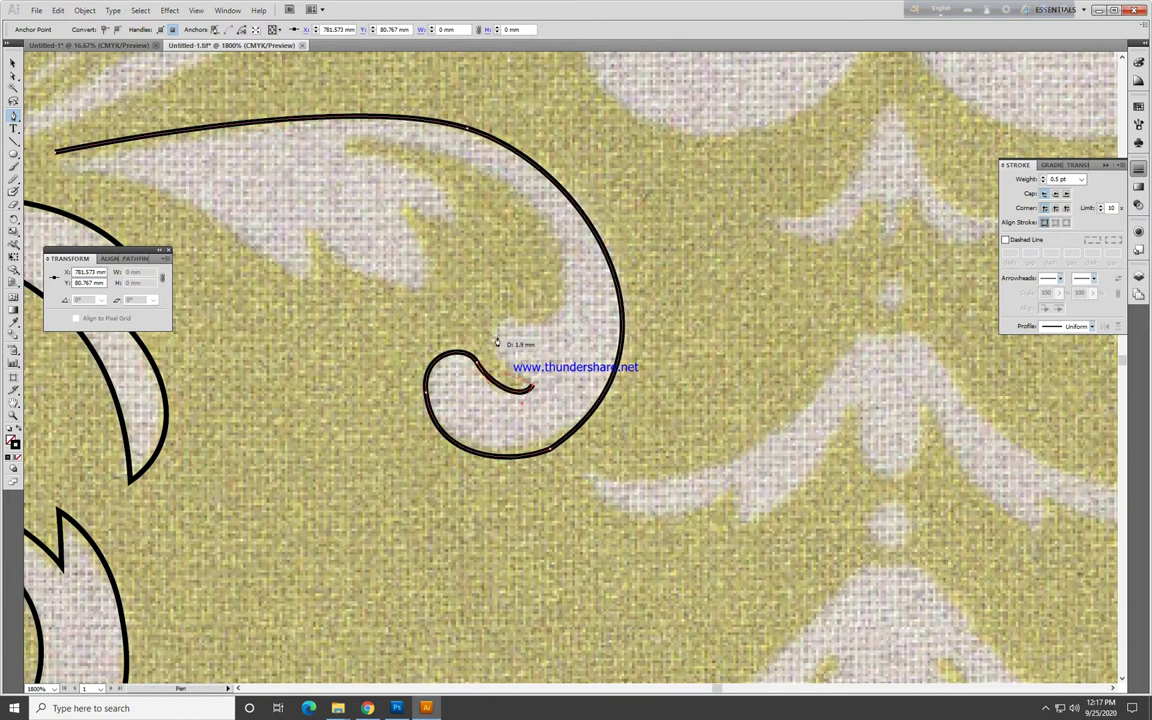
{"action": "left_click_drag", "start_coordinate": [496, 327], "coordinate": [576, 287]}
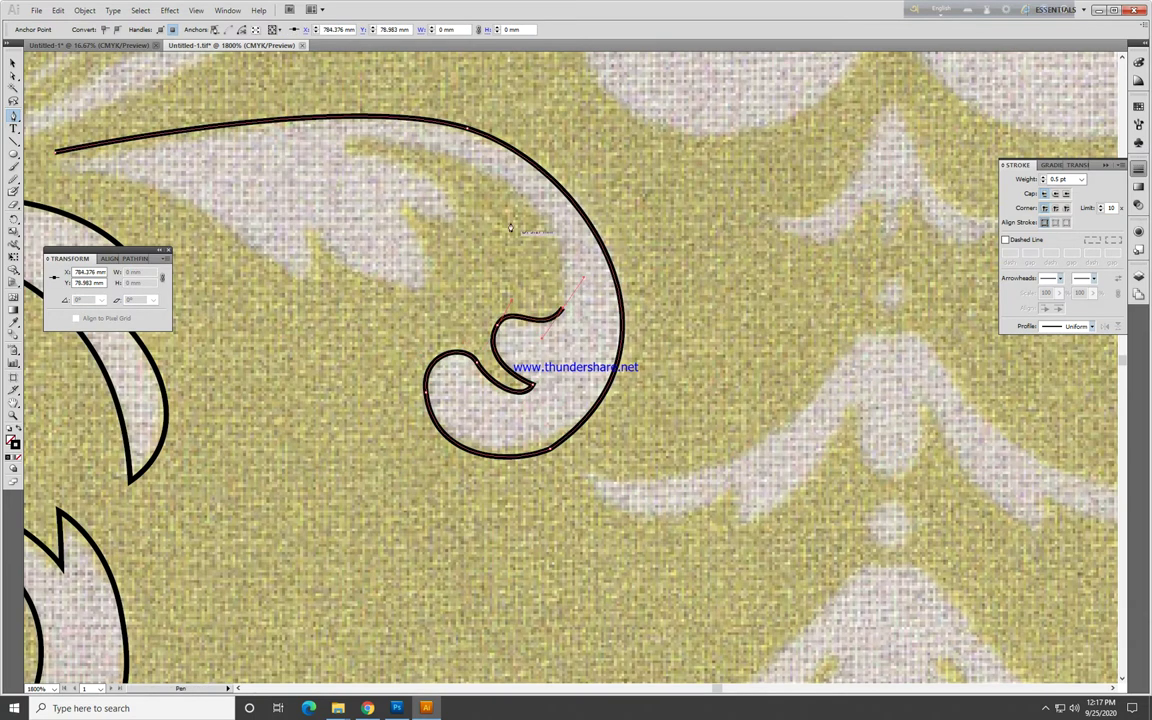
{"action": "left_click_drag", "start_coordinate": [484, 179], "coordinate": [447, 143]}
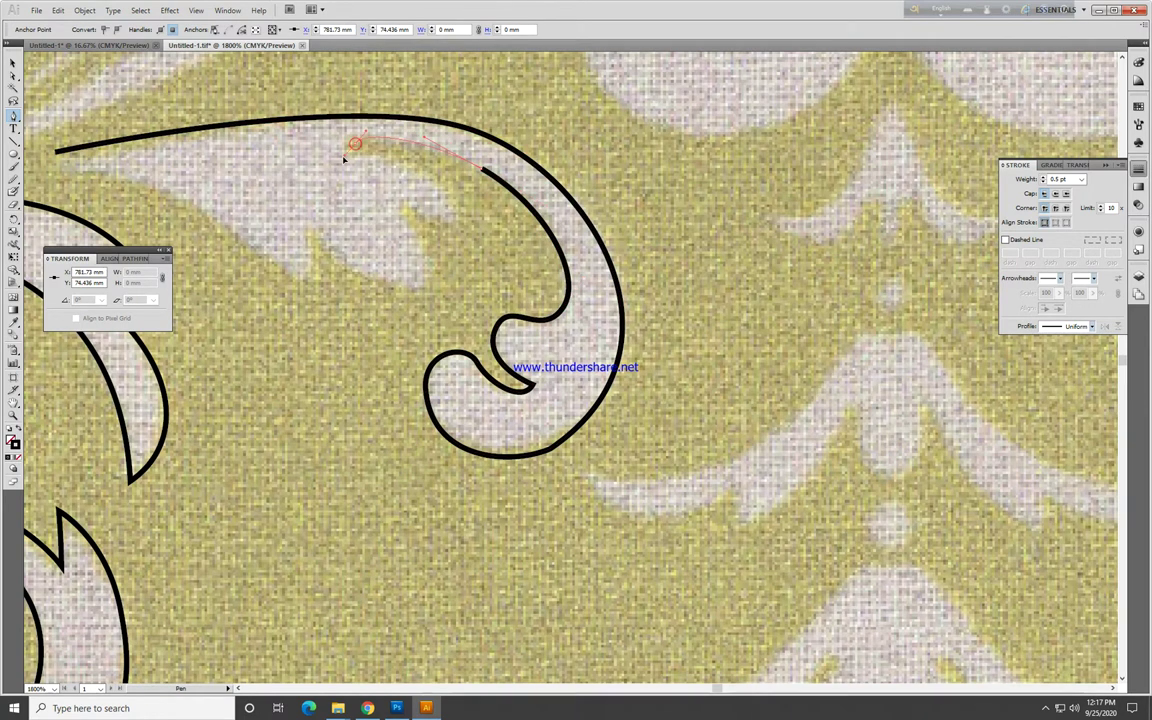
Step: Run the outline along the inner edge and jagged notches, closing it at the pointed end
{"action": "mouse_move", "coordinate": [354, 141]}
{"action": "left_mouse_down"}
{"action": "mouse_move", "coordinate": [462, 237]}
{"action": "mouse_move", "coordinate": [401, 199]}
{"action": "left_mouse_up"}
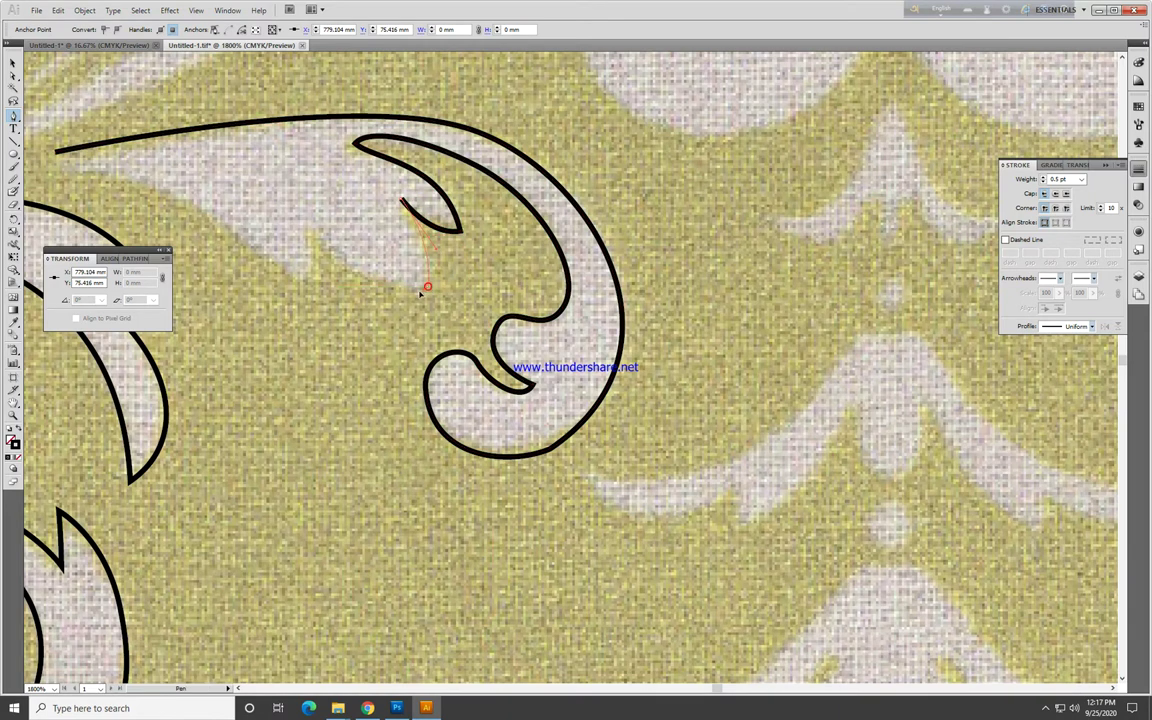
{"action": "mouse_move", "coordinate": [428, 287]}
{"action": "left_mouse_down"}
{"action": "mouse_move", "coordinate": [306, 218]}
{"action": "mouse_move", "coordinate": [311, 288]}
{"action": "mouse_move", "coordinate": [527, 303]}
{"action": "left_mouse_up"}
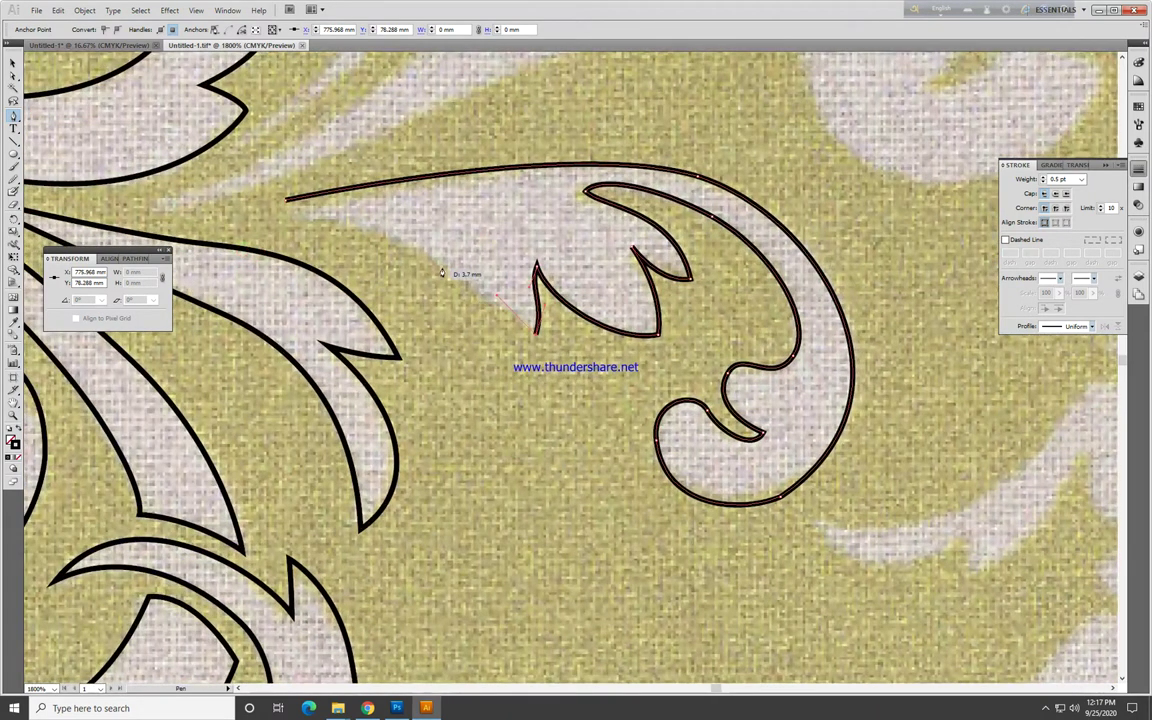
{"action": "left_click", "coordinate": [425, 253]}
{"action": "left_click_drag", "start_coordinate": [286, 201], "coordinate": [308, 193]}
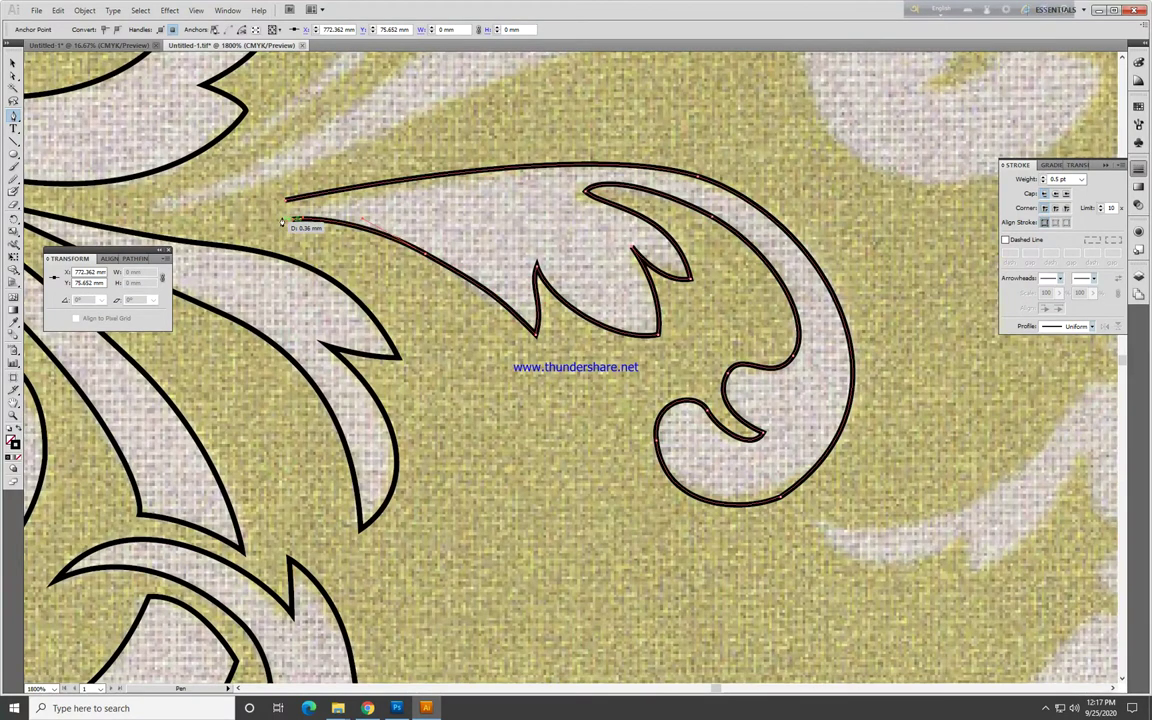
{"action": "left_click", "coordinate": [334, 175], "text": "ctrl"}
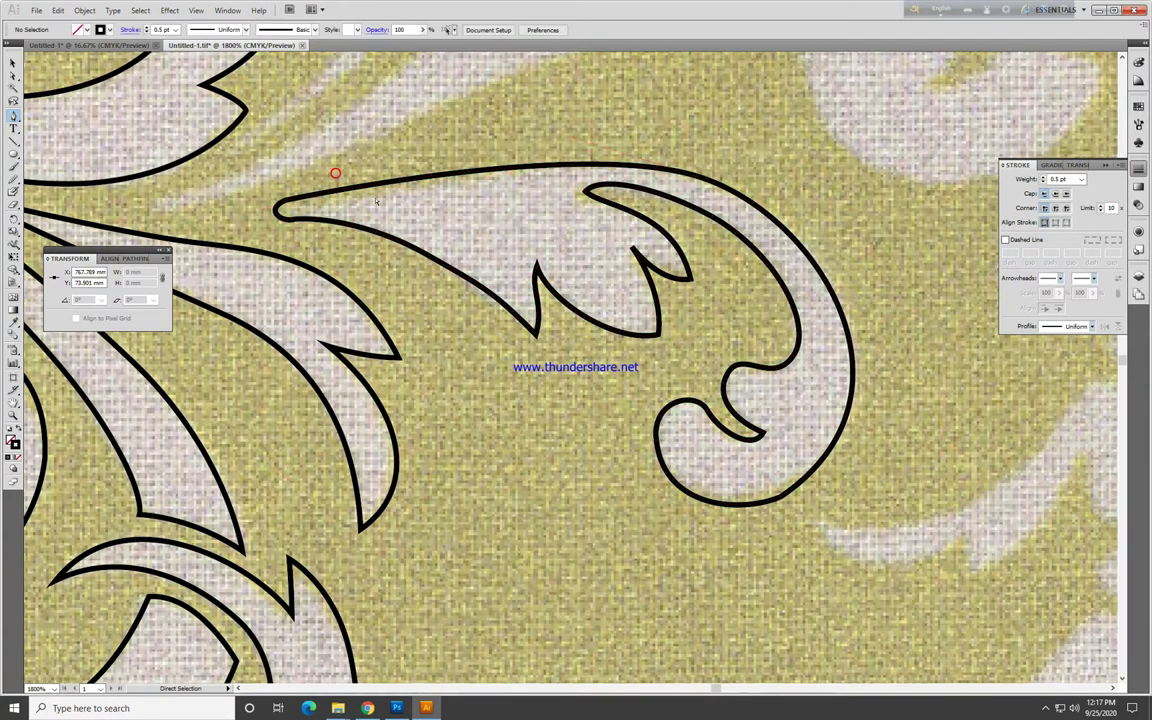
{"action": "left_click", "coordinate": [400, 210], "text": "ctrl+alt"}
Step: Pen-trace the long pointed leaf's outline from the scroll edge, around its curled tip, down the stem
{"action": "left_click", "coordinate": [372, 371]}
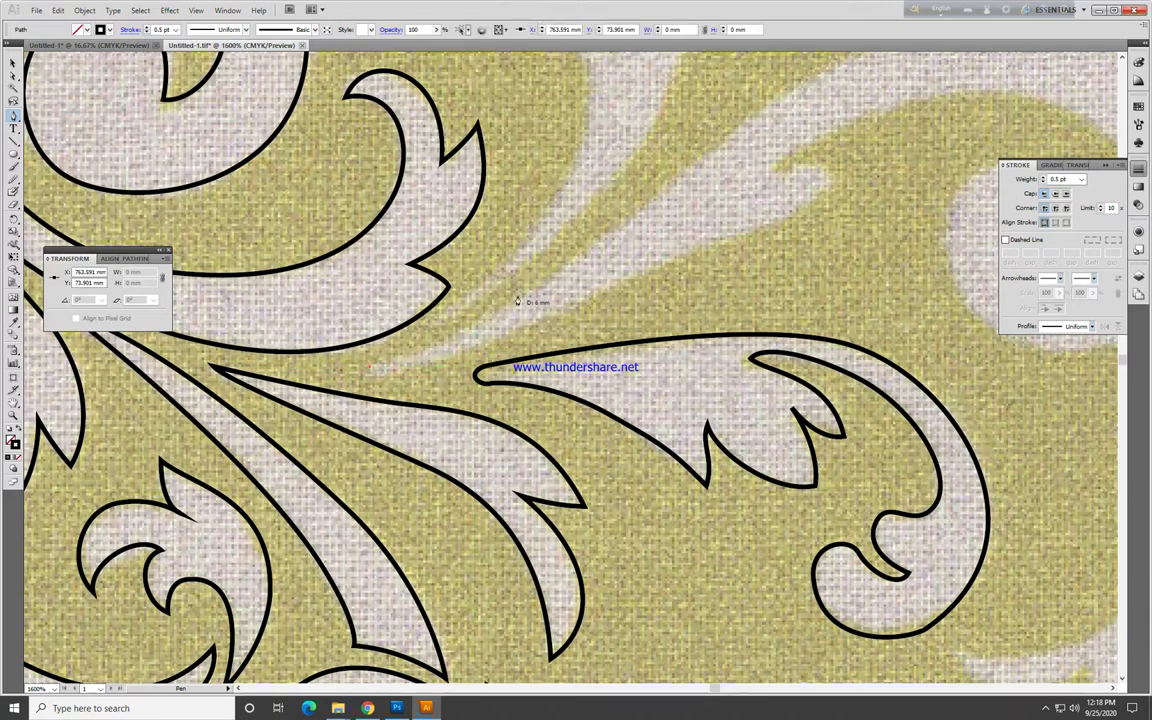
{"action": "left_click_drag", "start_coordinate": [605, 238], "coordinate": [607, 238]}
{"action": "key", "text": "ctrl+minus"}
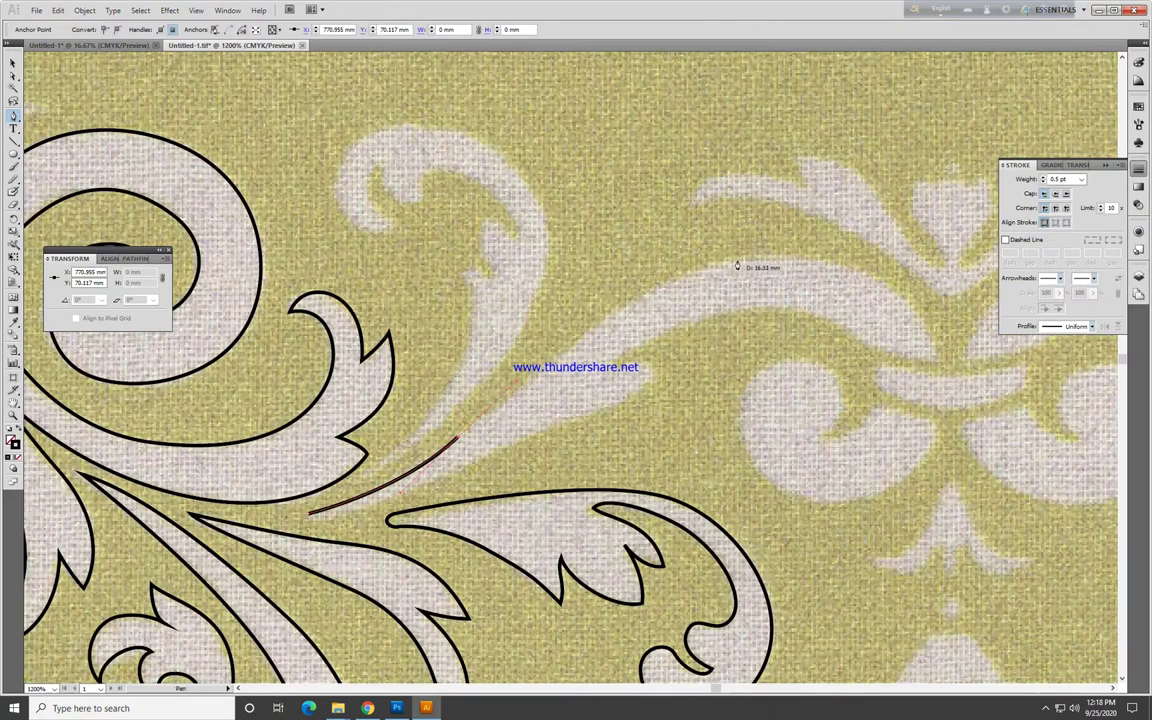
{"action": "left_click_drag", "start_coordinate": [738, 250], "coordinate": [823, 244]}
{"action": "mouse_move", "coordinate": [942, 350]}
{"action": "left_mouse_down"}
{"action": "mouse_move", "coordinate": [699, 262]}
{"action": "mouse_move", "coordinate": [617, 252]}
{"action": "left_mouse_up"}
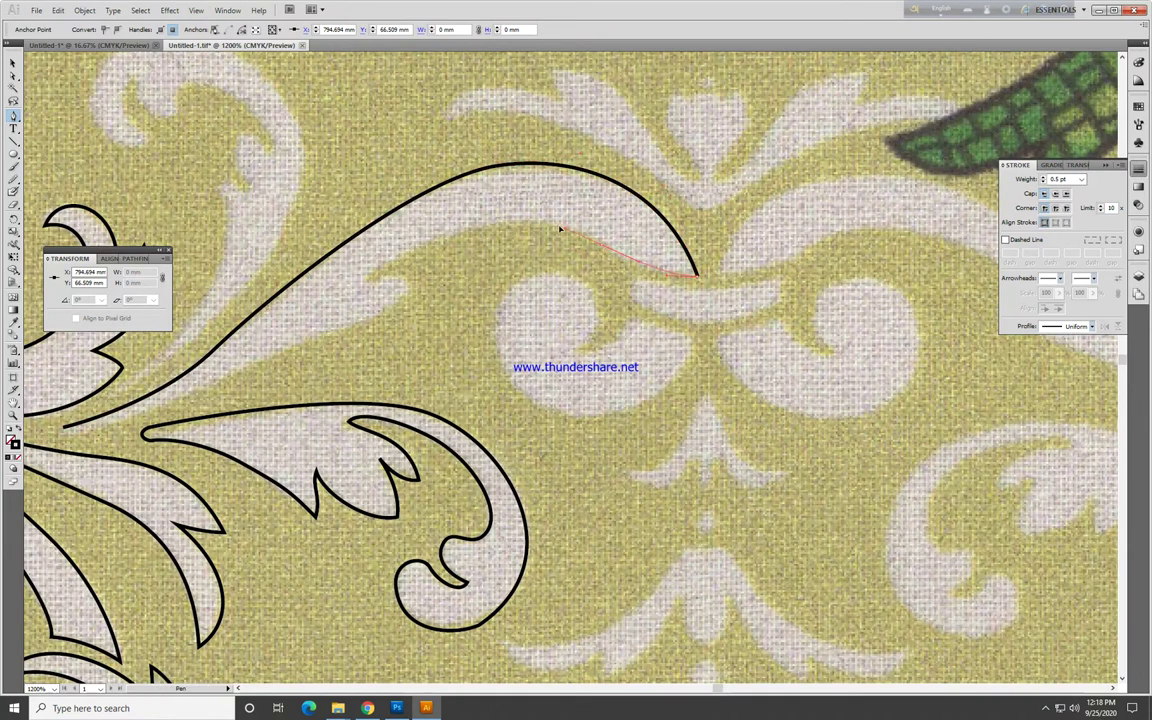
{"action": "left_click_drag", "start_coordinate": [365, 283], "coordinate": [240, 368]}
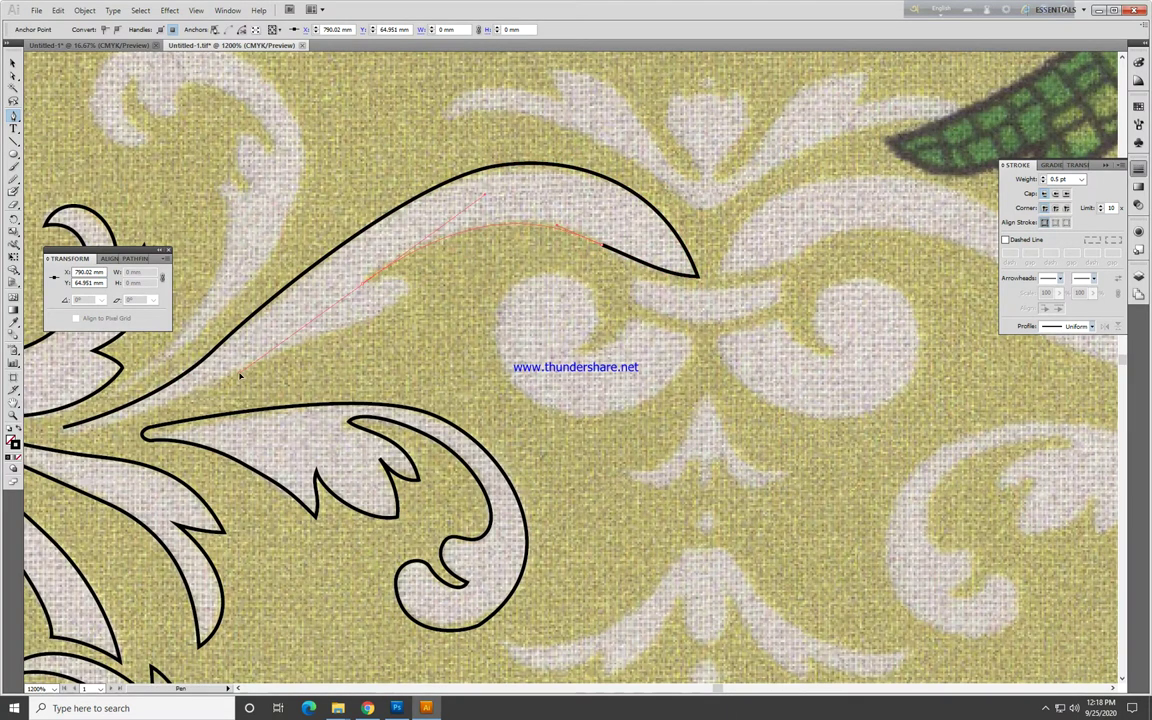
{"action": "left_click_drag", "start_coordinate": [406, 290], "coordinate": [617, 180]}
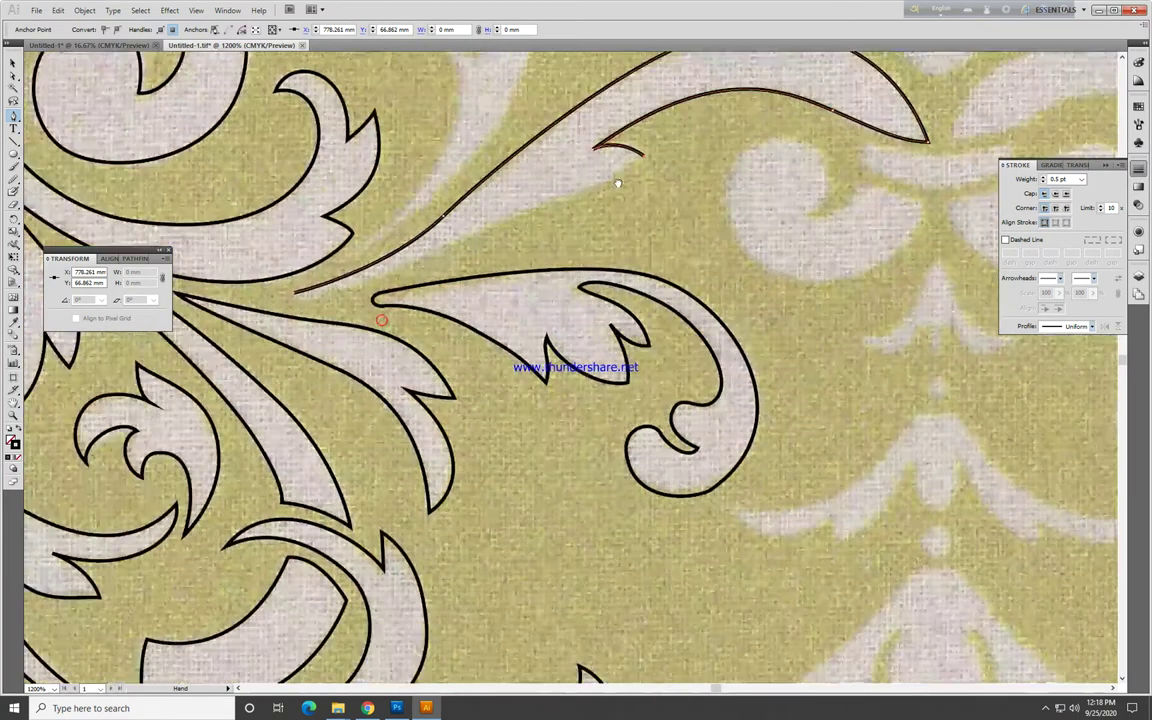
{"action": "left_click_drag", "start_coordinate": [479, 237], "coordinate": [295, 294]}
{"action": "left_click", "coordinate": [290, 262], "text": "ctrl"}
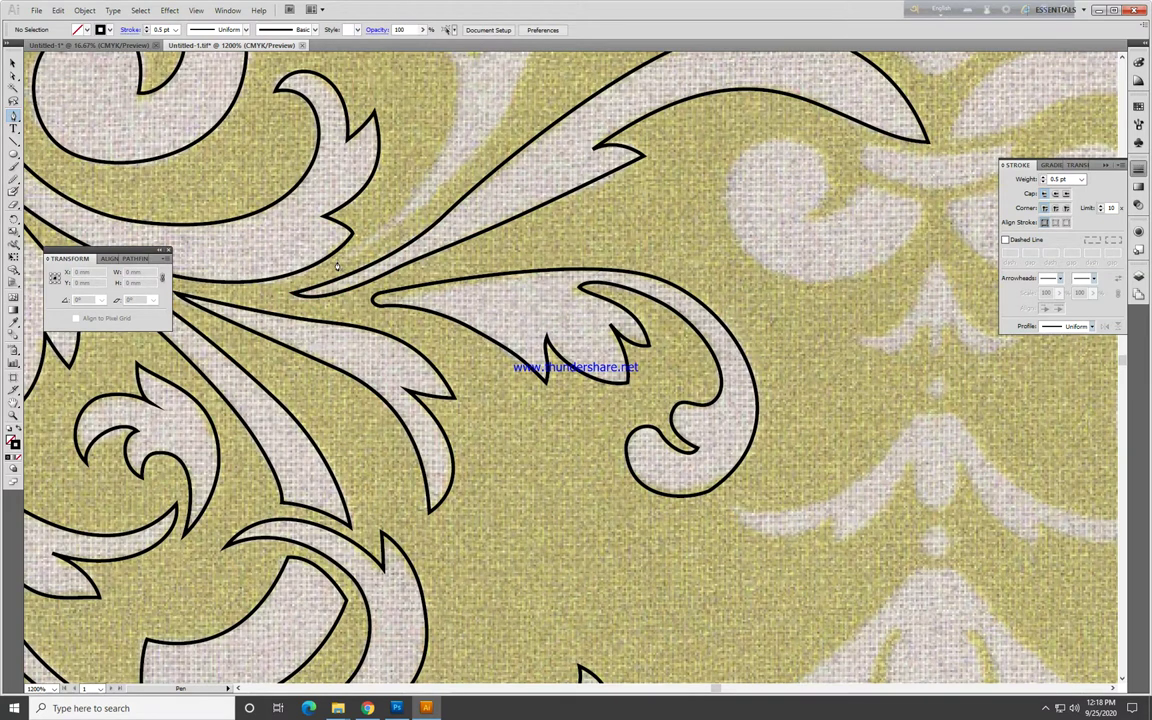
Step: Delete the faulty lower edge segment of the leaf and reconnect its open end
{"action": "left_click", "coordinate": [414, 264], "text": "ctrl"}
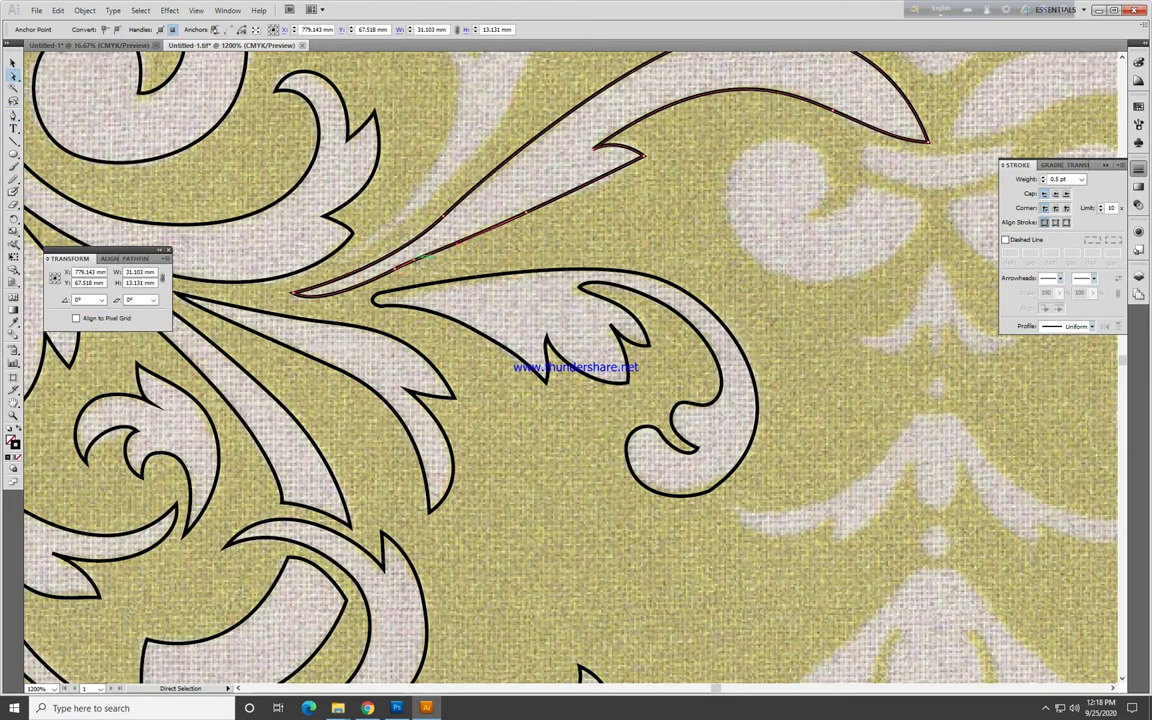
{"action": "left_click", "coordinate": [430, 255], "text": "ctrl"}
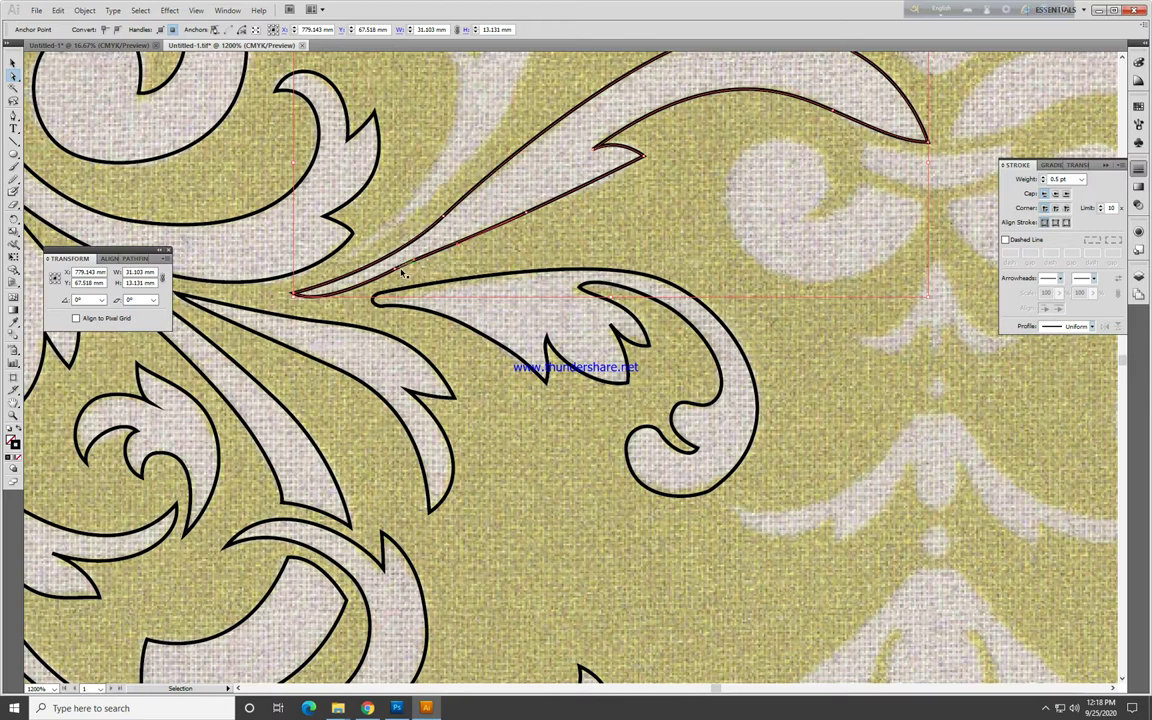
{"action": "left_click", "coordinate": [403, 272], "text": "ctrl"}
{"action": "key", "text": "Delete"}
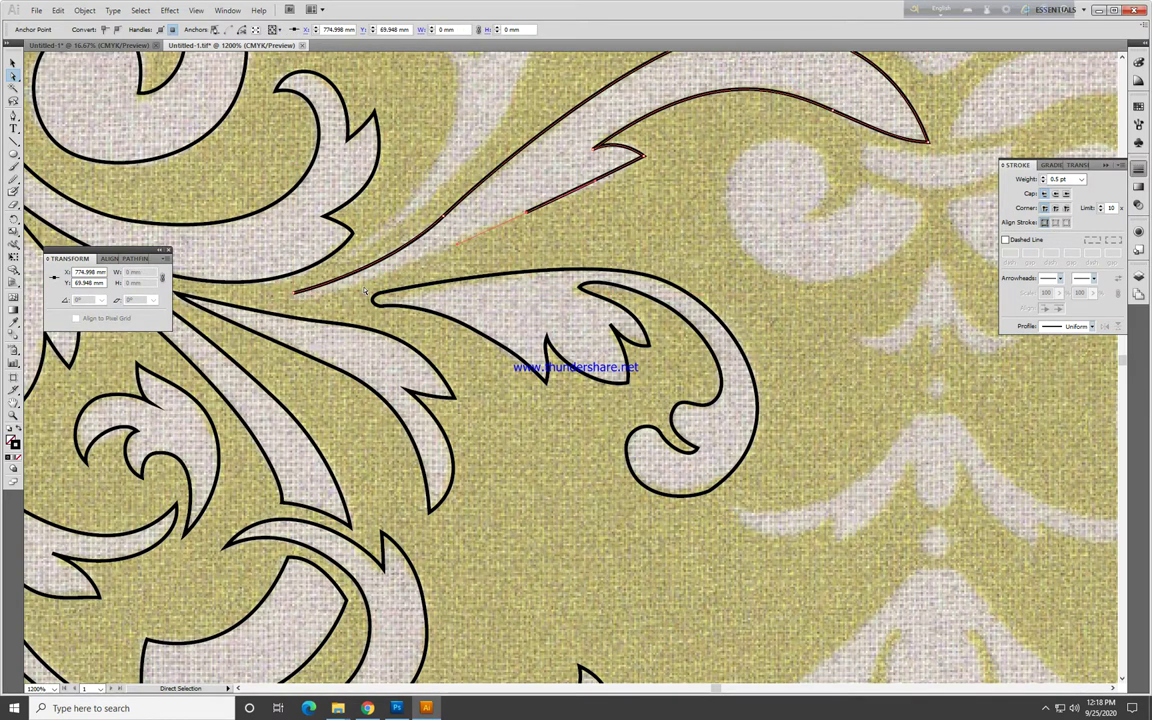
{"action": "key", "text": "p"}
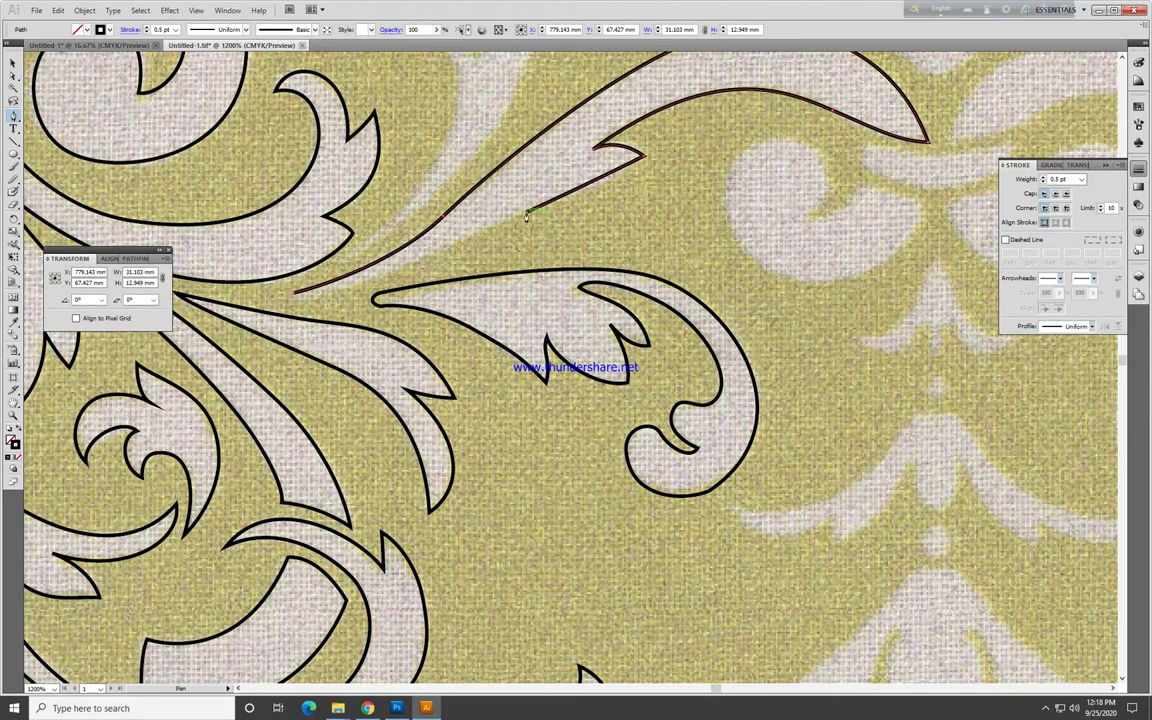
{"action": "left_click", "coordinate": [293, 294]}
{"action": "left_click", "coordinate": [350, 255], "text": "ctrl"}
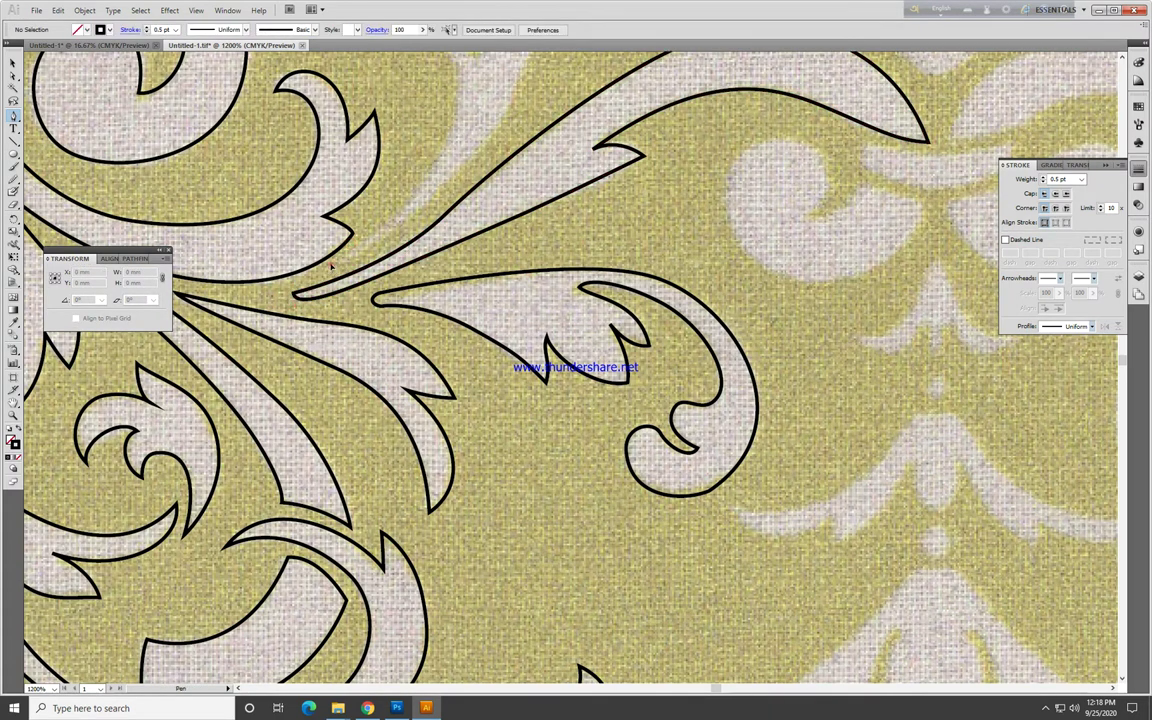
Step: Trace the curling flourish above the leaf with corner points at its notch and pointed tip
{"action": "scroll", "coordinate": [420, 220], "scroll_direction": "up", "scroll_amount": 3}
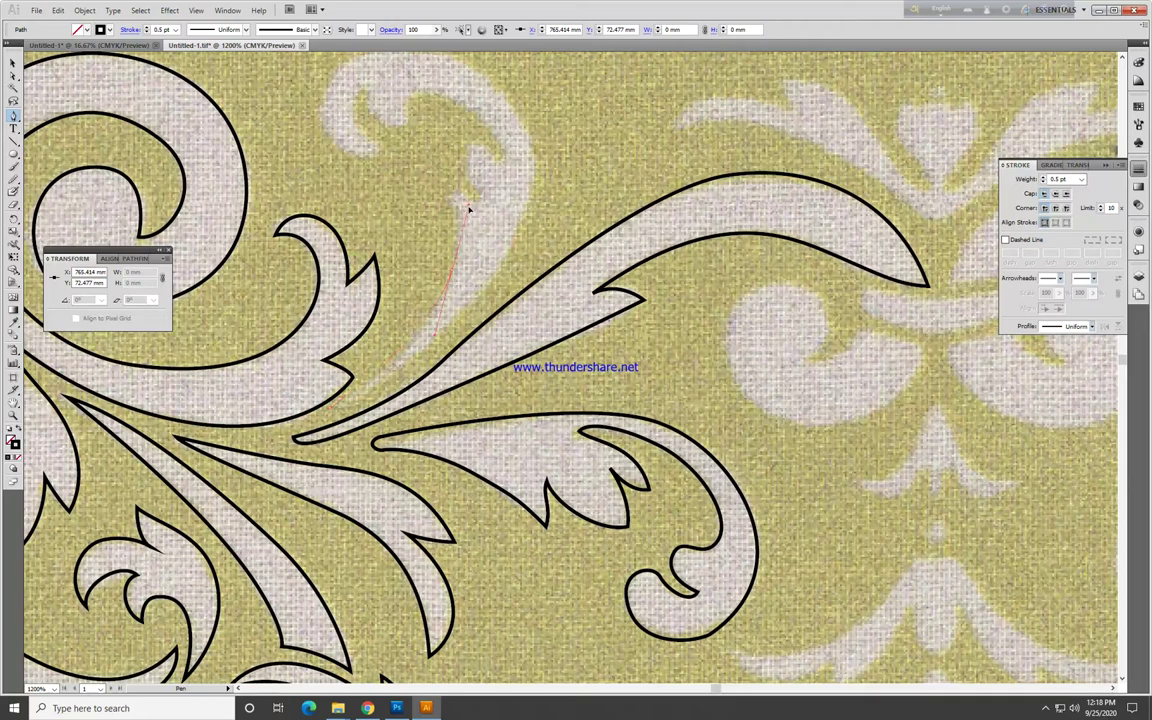
{"action": "left_click", "coordinate": [446, 188]}
{"action": "left_click", "coordinate": [480, 191]}
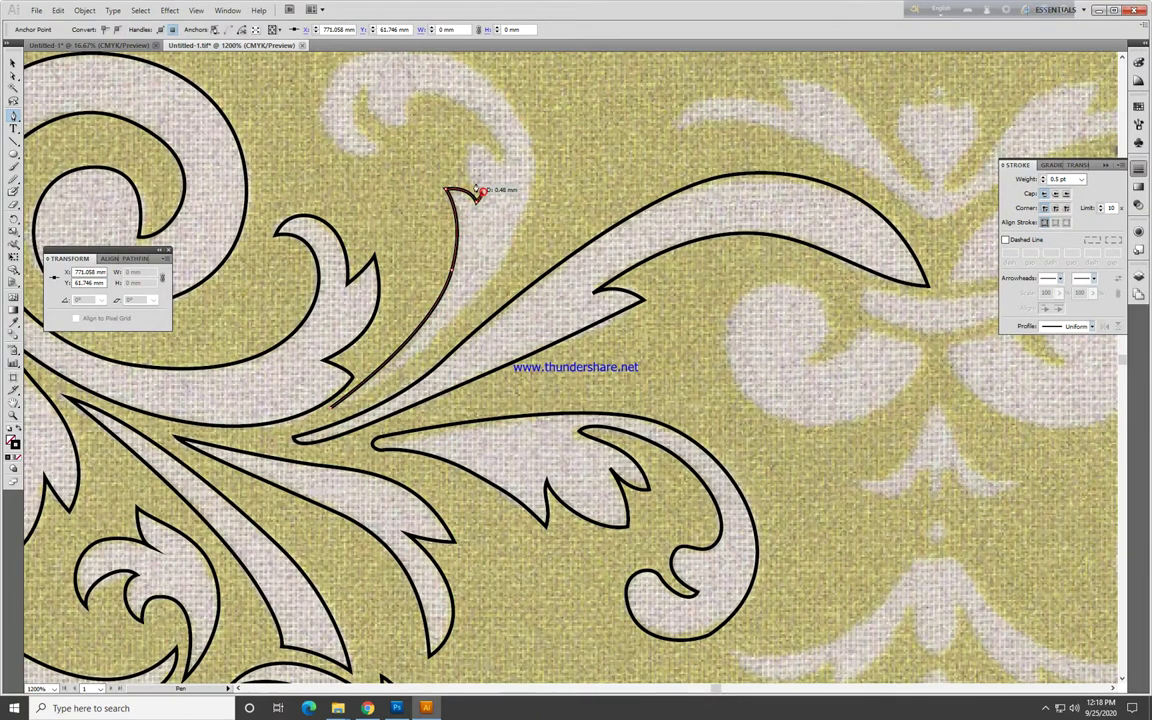
{"action": "left_click", "coordinate": [466, 137]}
{"action": "left_click", "coordinate": [500, 157]}
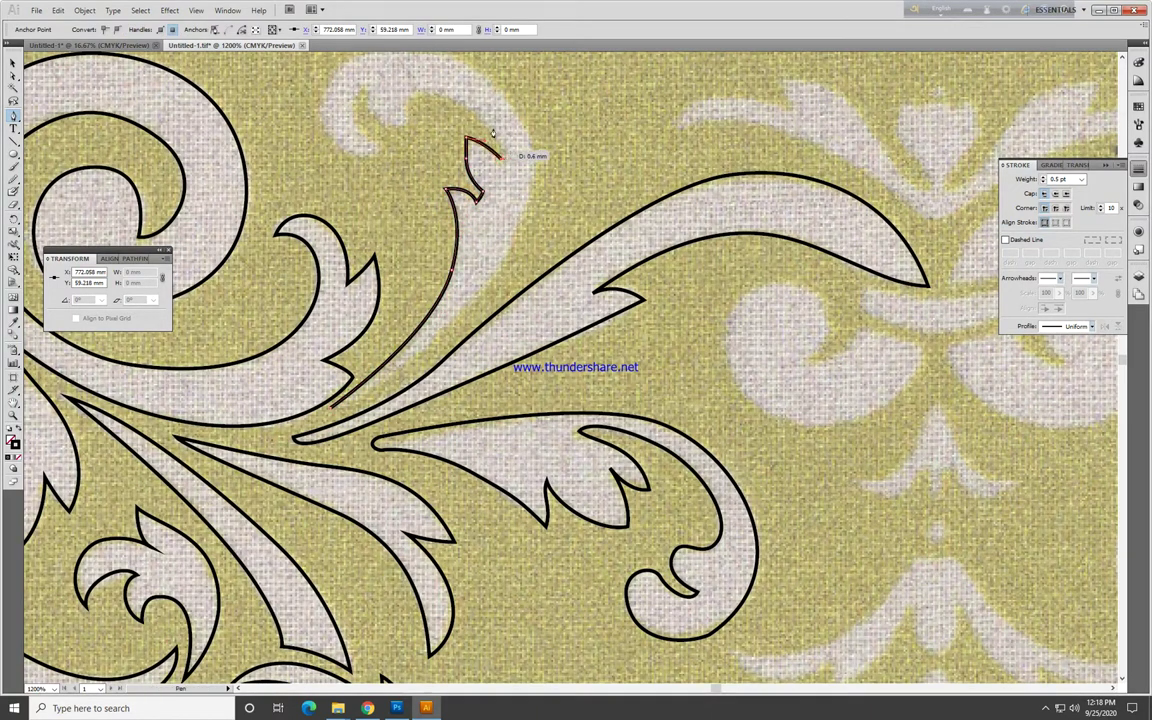
{"action": "left_click_drag", "start_coordinate": [410, 100], "coordinate": [394, 131]}
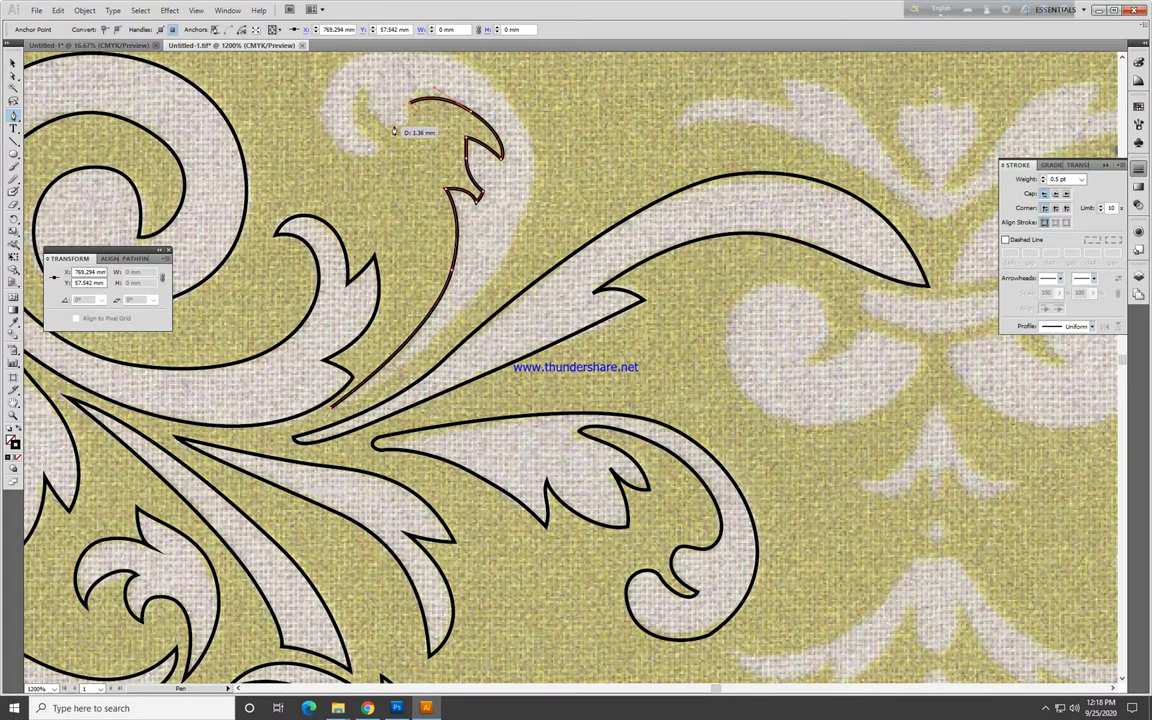
{"action": "mouse_move", "coordinate": [367, 89]}
{"action": "left_mouse_down"}
{"action": "mouse_move", "coordinate": [375, 151]}
{"action": "mouse_move", "coordinate": [324, 122]}
{"action": "left_mouse_up"}
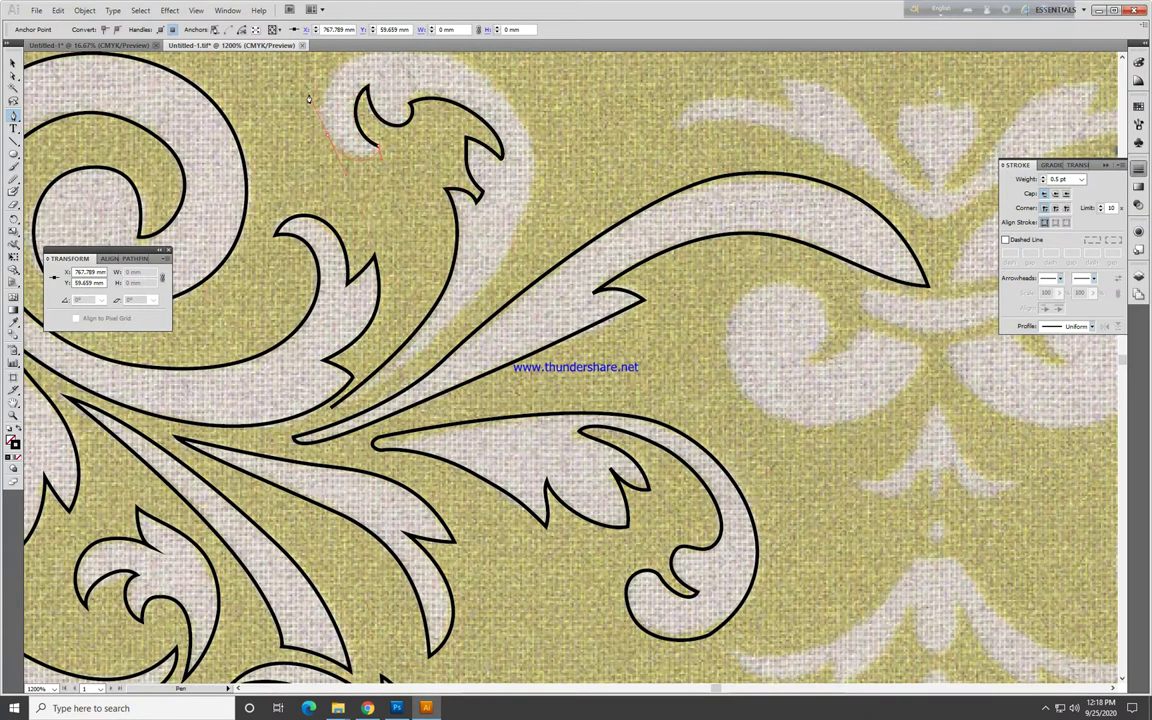
{"action": "scroll", "coordinate": [309, 99], "scroll_direction": "up", "scroll_amount": 3}
{"action": "left_click_drag", "start_coordinate": [419, 180], "coordinate": [484, 177]}
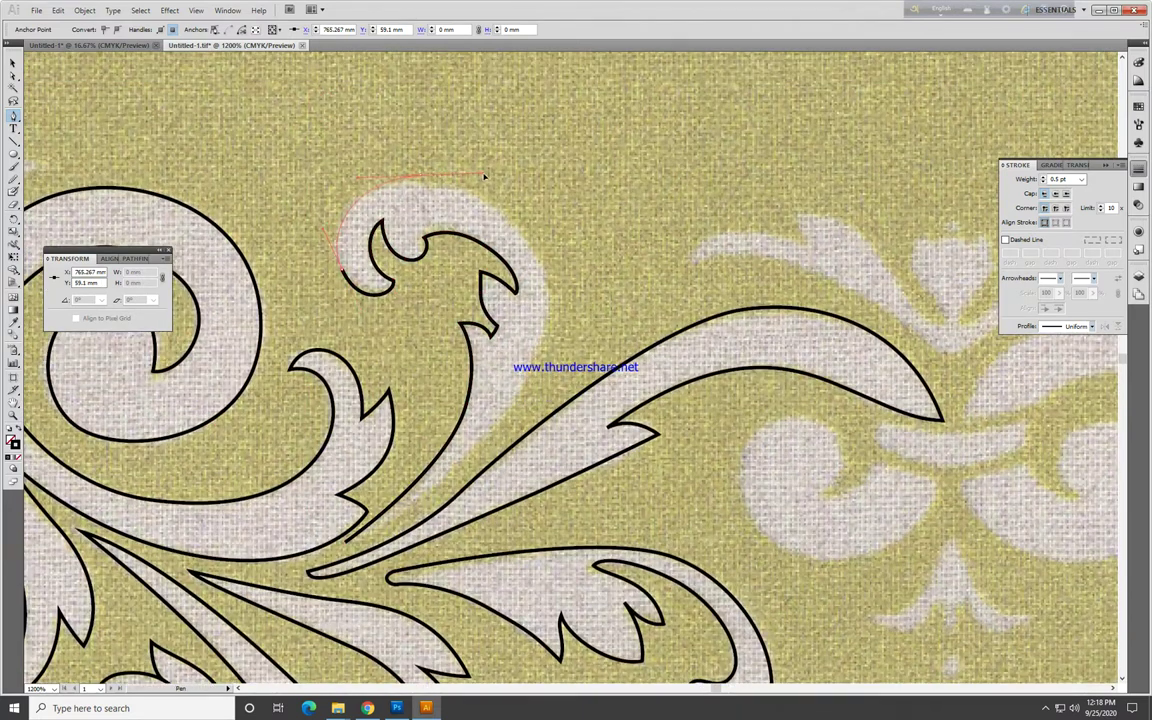
{"action": "mouse_move", "coordinate": [490, 332]}
{"action": "left_mouse_down"}
{"action": "mouse_move", "coordinate": [570, 318]}
{"action": "mouse_move", "coordinate": [482, 377]}
{"action": "mouse_move", "coordinate": [460, 312]}
{"action": "left_mouse_up"}
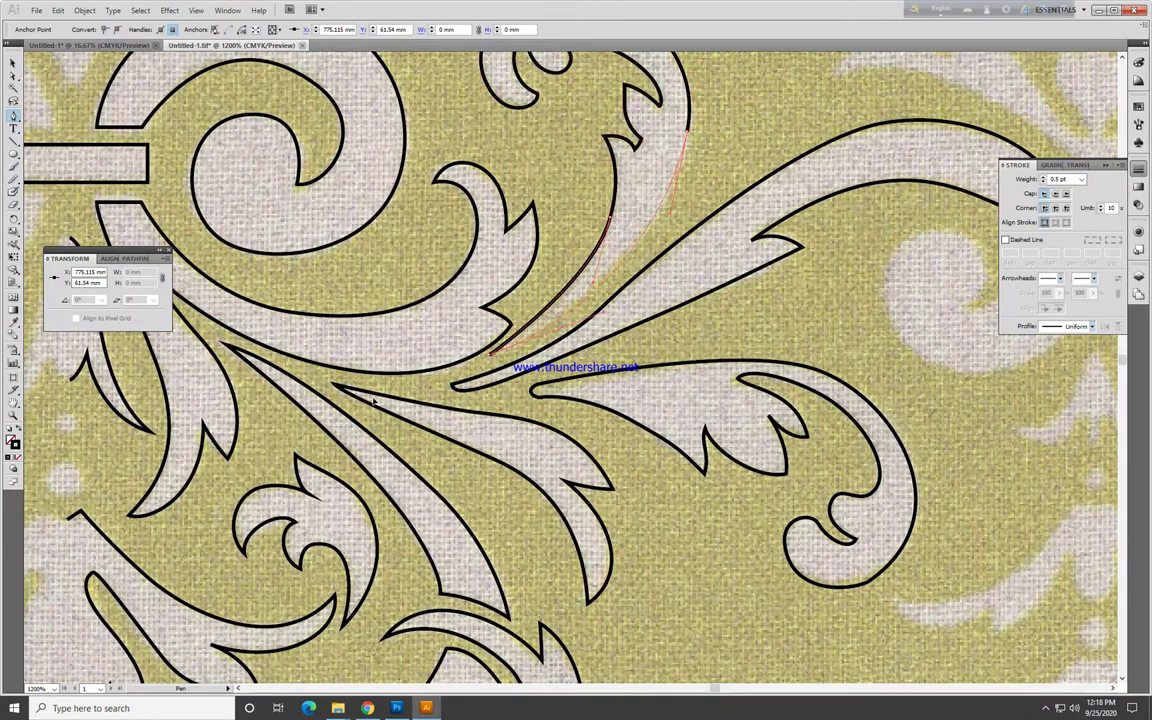
{"action": "key", "text": "ctrl+minus"}
Step: Zoom out to review the whole ornament, then zoom onto the scroll curl and start its outline
{"action": "key", "text": "ctrl+minus"}
{"action": "key", "text": "ctrl+minus"}
{"action": "key", "text": "ctrl+shift+a"}
{"action": "key", "text": "ctrl+minus"}
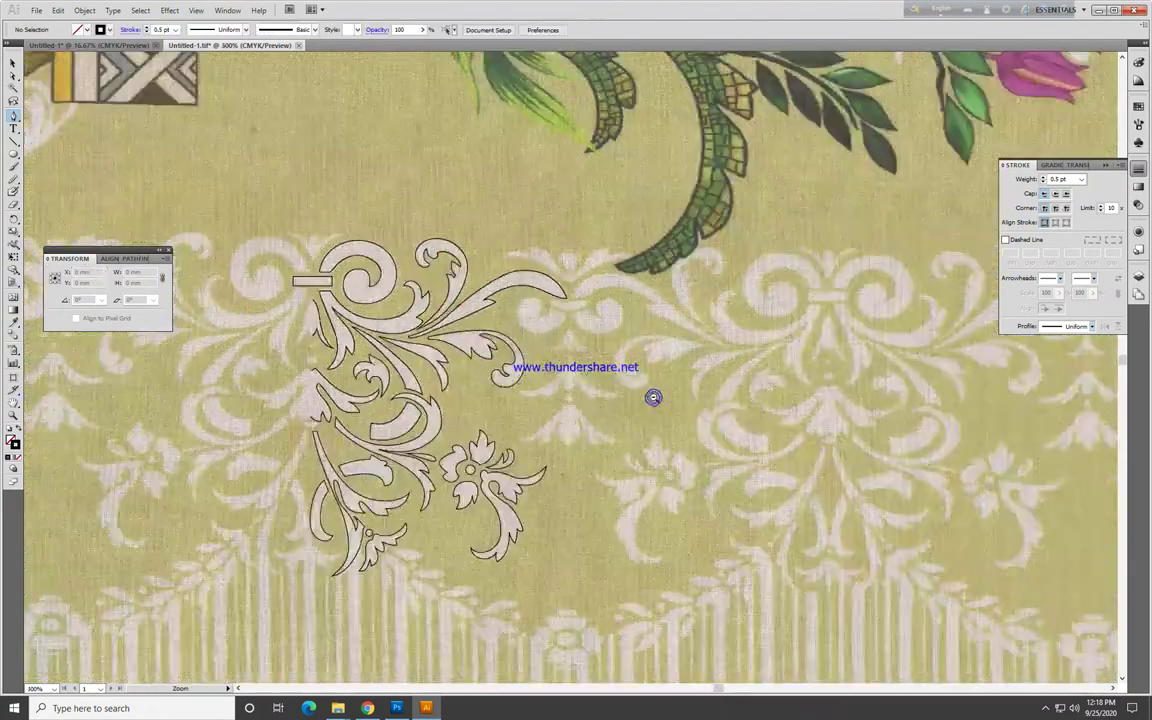
{"action": "left_click", "coordinate": [546, 384], "text": "ctrl+alt"}
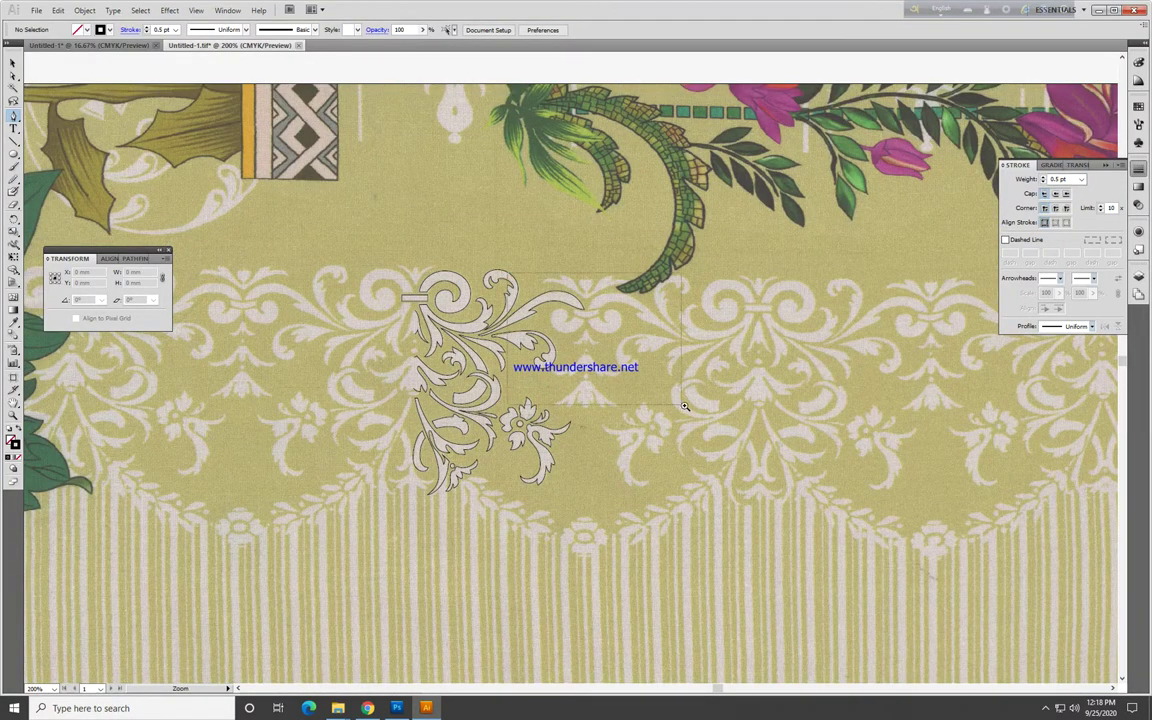
{"action": "left_click_drag", "start_coordinate": [512, 276], "coordinate": [685, 406]}
{"action": "mouse_move", "coordinate": [468, 262]}
{"action": "left_mouse_down"}
{"action": "mouse_move", "coordinate": [513, 290]}
{"action": "mouse_move", "coordinate": [513, 280]}
{"action": "left_mouse_up"}
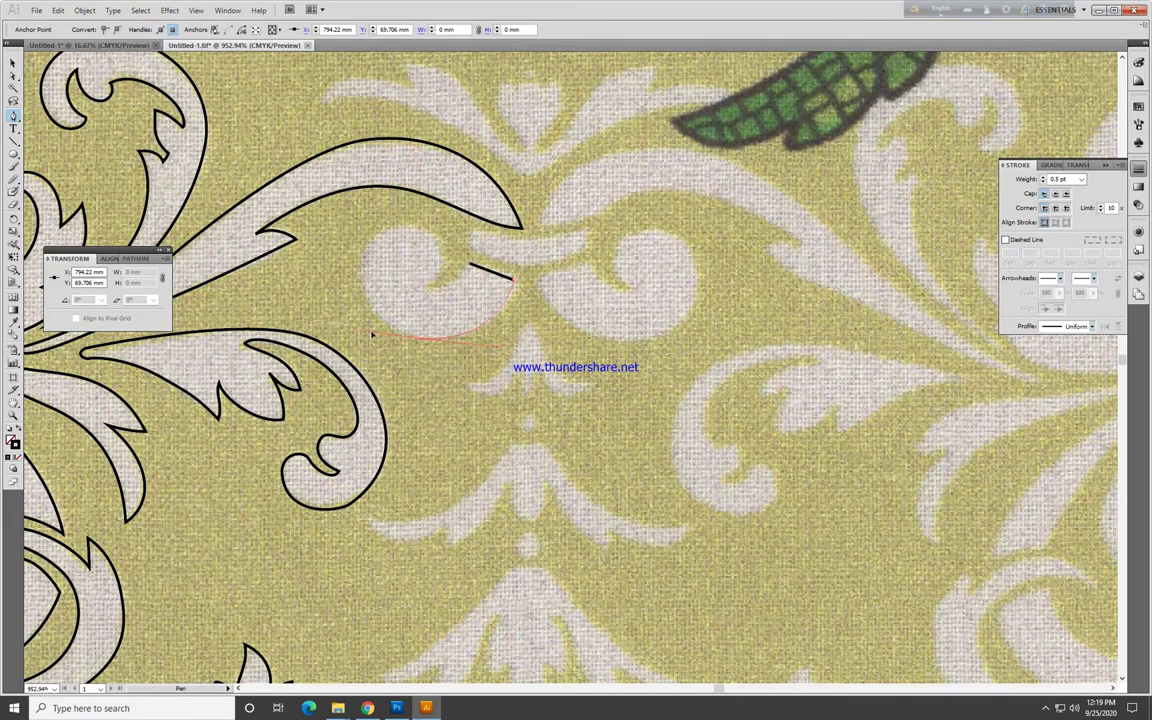
Step: Close the scroll curl outline and trace the small hook shape below it
{"action": "mouse_move", "coordinate": [370, 242]}
{"action": "left_mouse_down"}
{"action": "mouse_move", "coordinate": [443, 256]}
{"action": "mouse_move", "coordinate": [433, 291]}
{"action": "left_mouse_up"}
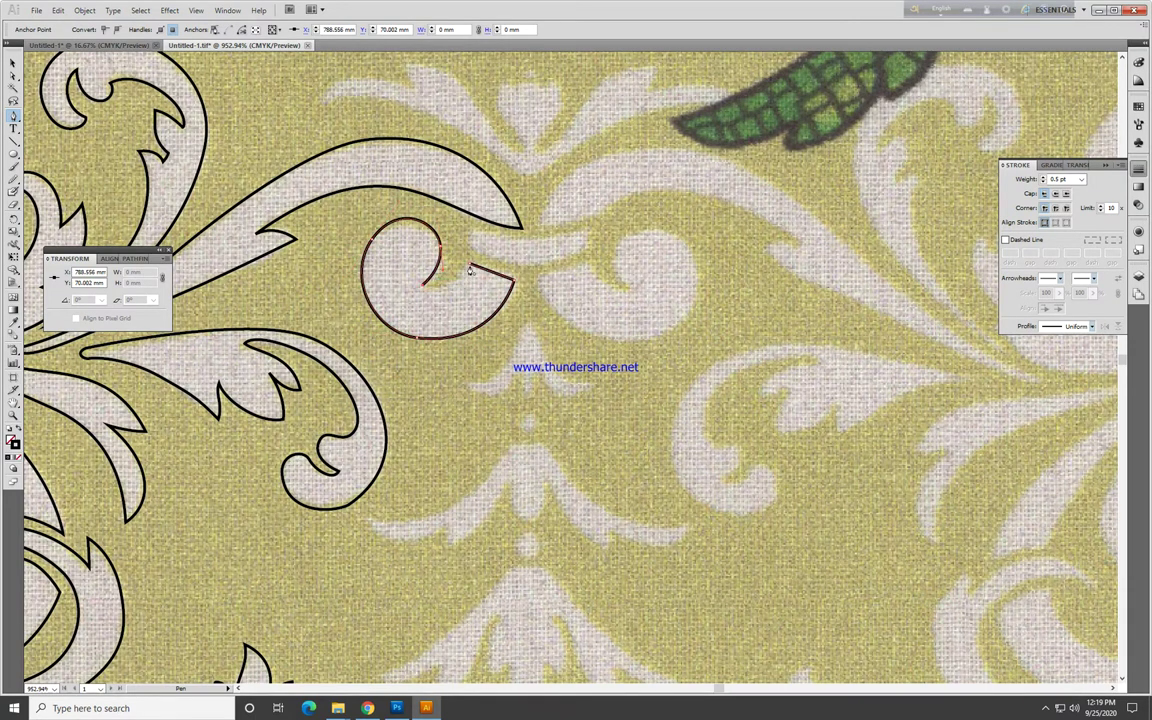
{"action": "left_click", "coordinate": [470, 270]}
{"action": "left_click", "coordinate": [516, 337], "text": "ctrl"}
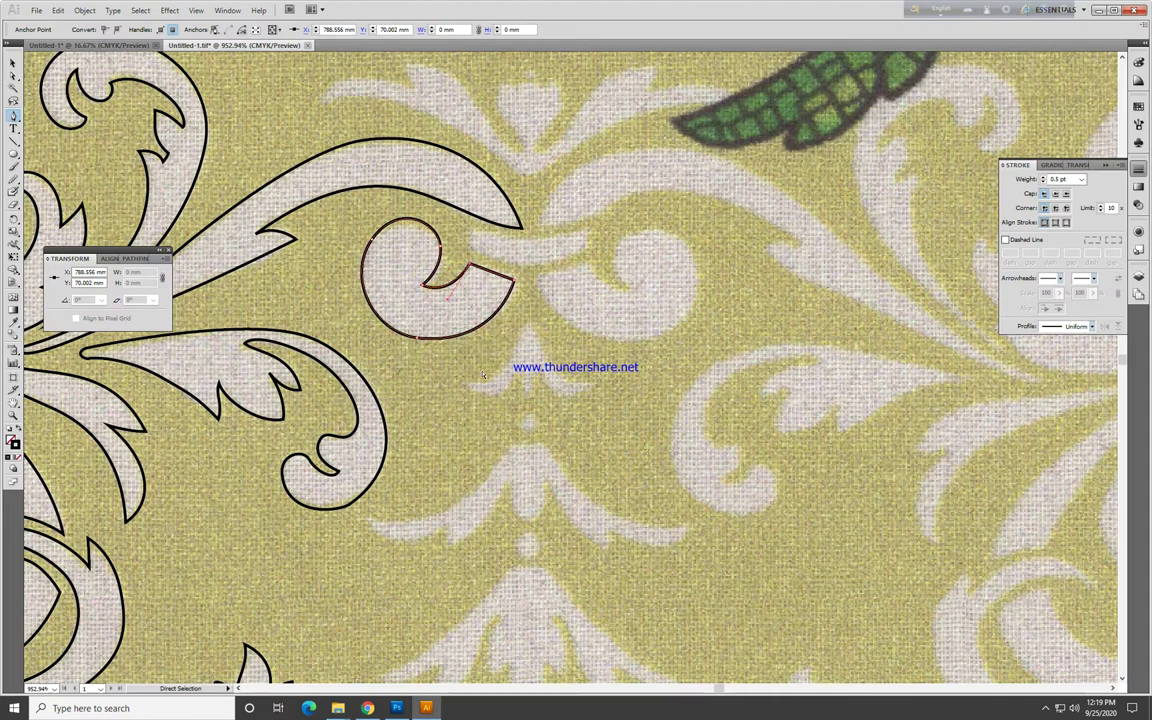
{"action": "left_click", "coordinate": [530, 319]}
{"action": "left_click_drag", "start_coordinate": [496, 383], "coordinate": [459, 389]}
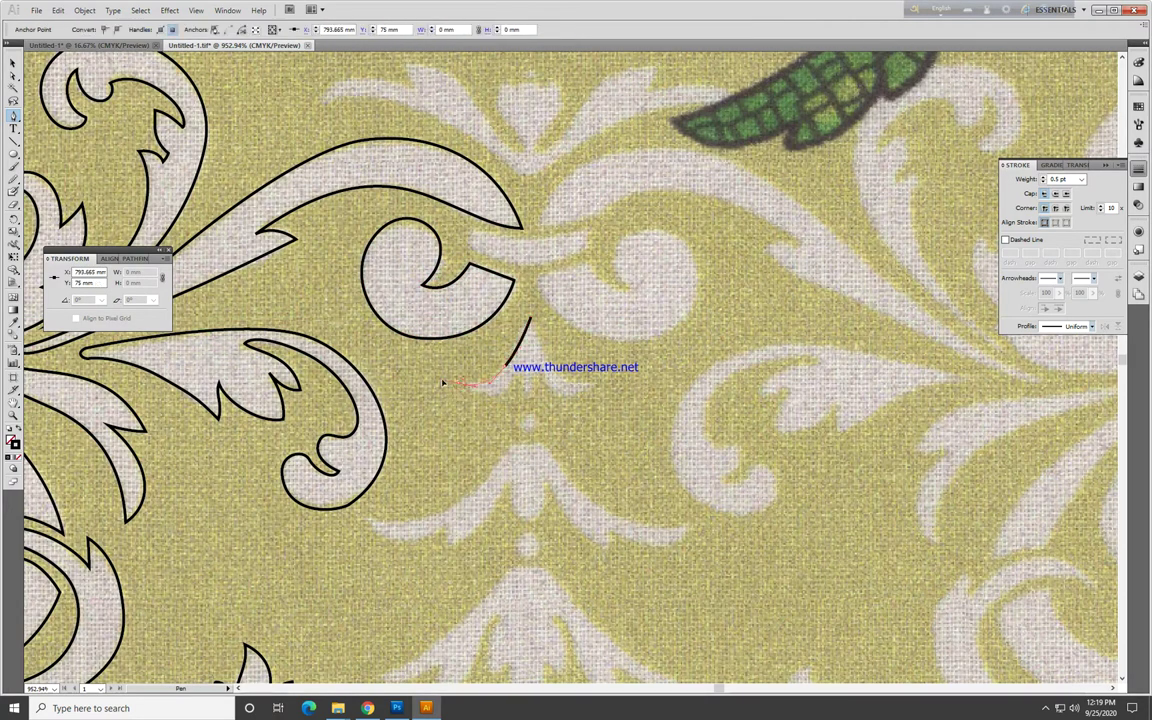
{"action": "left_click", "coordinate": [460, 384]}
{"action": "left_click", "coordinate": [524, 393]}
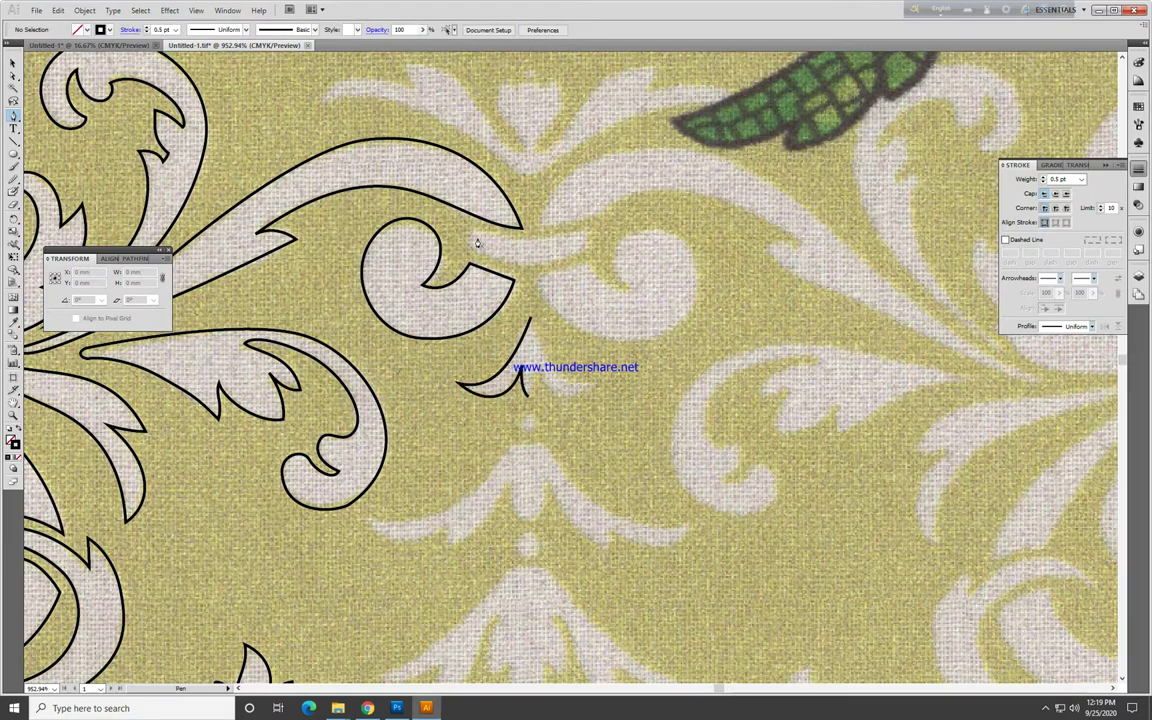
Step: Add a curved path near the scroll's tip, undoing an unwanted short hook segment
{"action": "left_click_drag", "start_coordinate": [471, 238], "coordinate": [513, 275]}
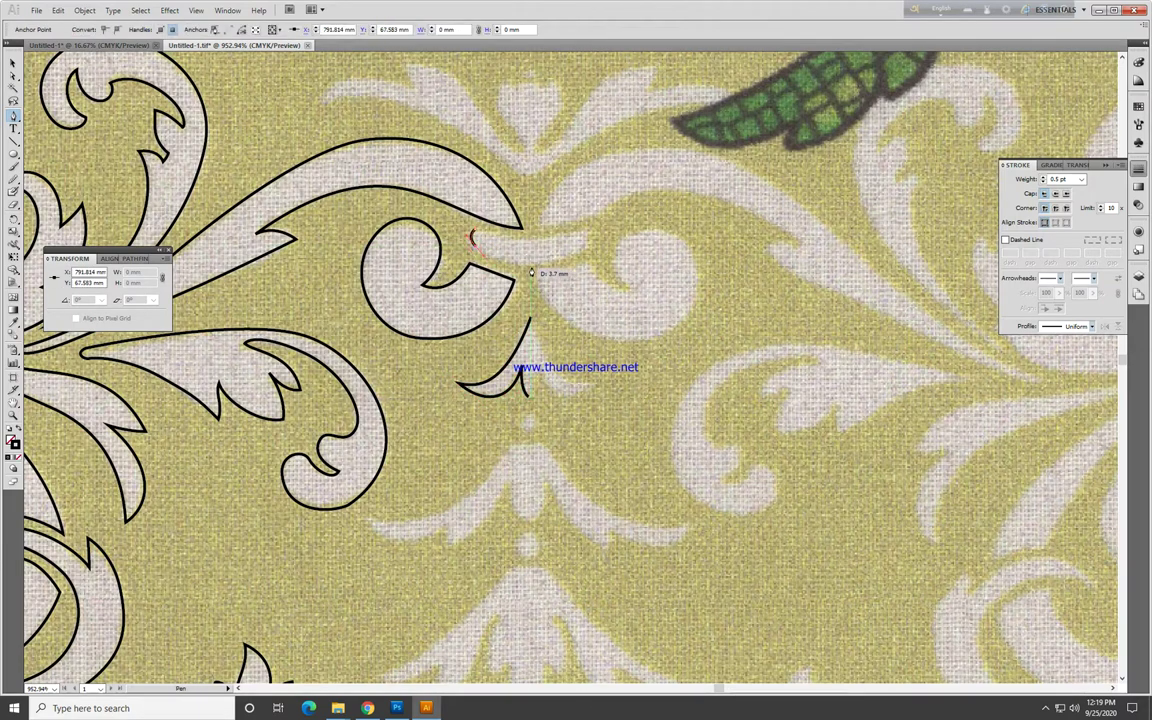
{"action": "left_click", "coordinate": [530, 264]}
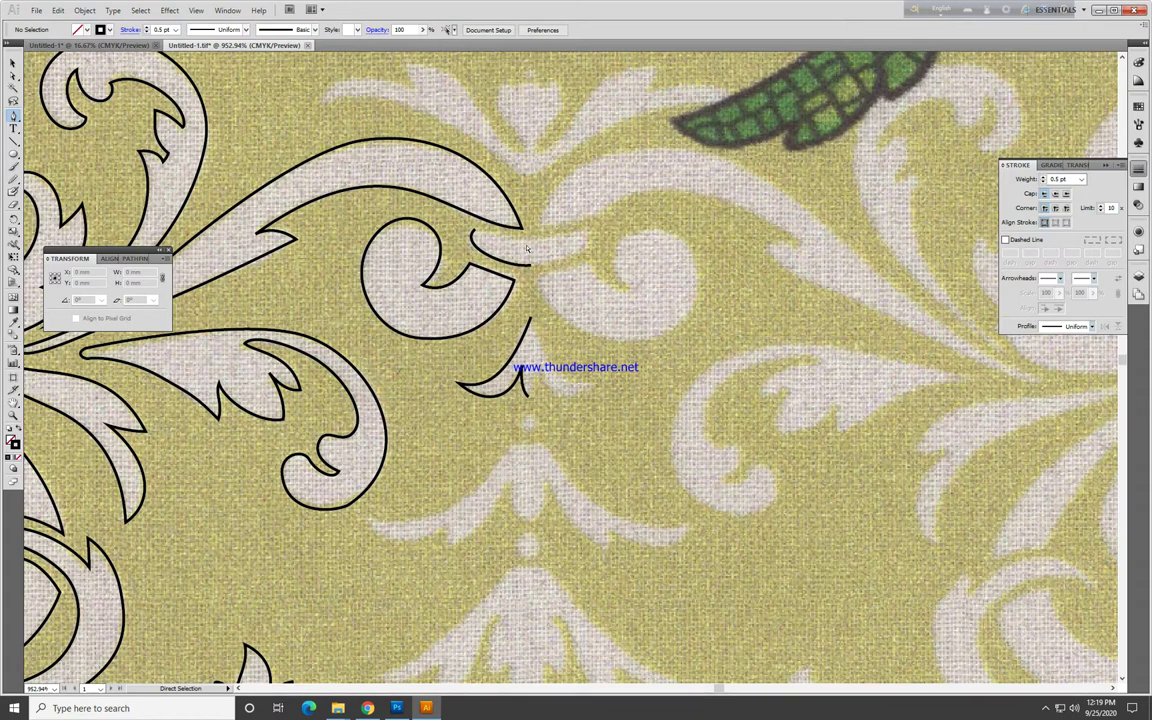
{"action": "key", "text": "ctrl+z"}
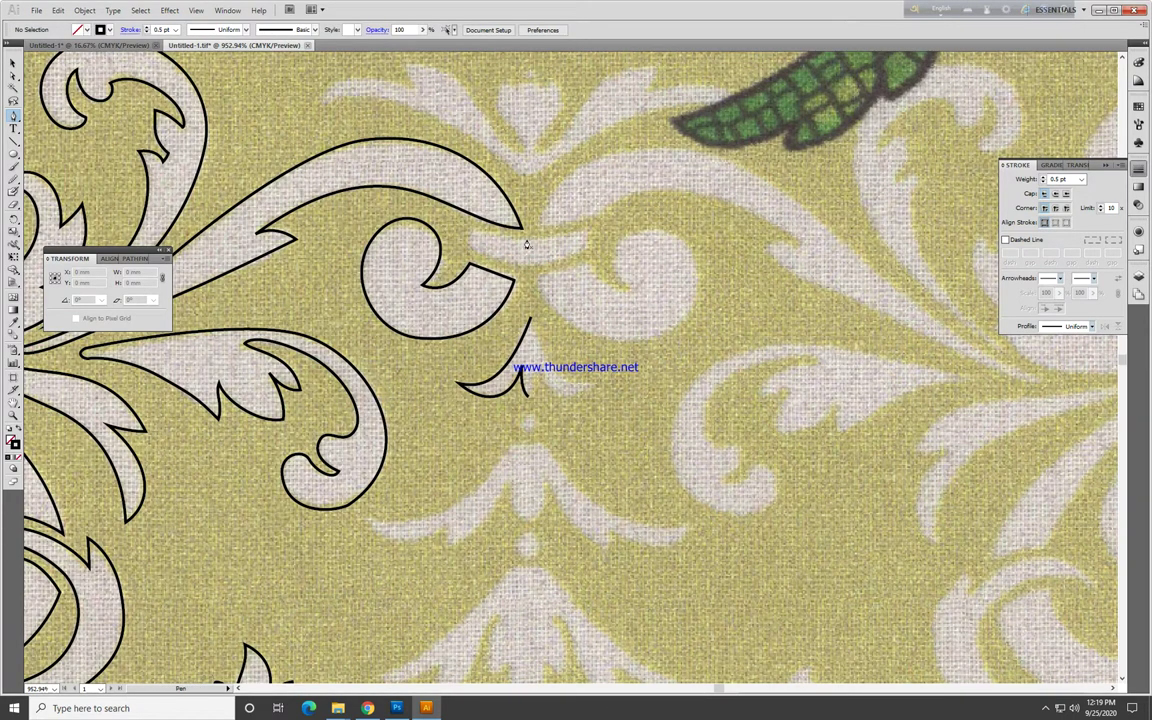
{"action": "mouse_move", "coordinate": [522, 236]}
{"action": "left_mouse_down"}
{"action": "mouse_move", "coordinate": [475, 235]}
{"action": "mouse_move", "coordinate": [475, 250]}
{"action": "mouse_move", "coordinate": [526, 270]}
{"action": "left_mouse_up"}
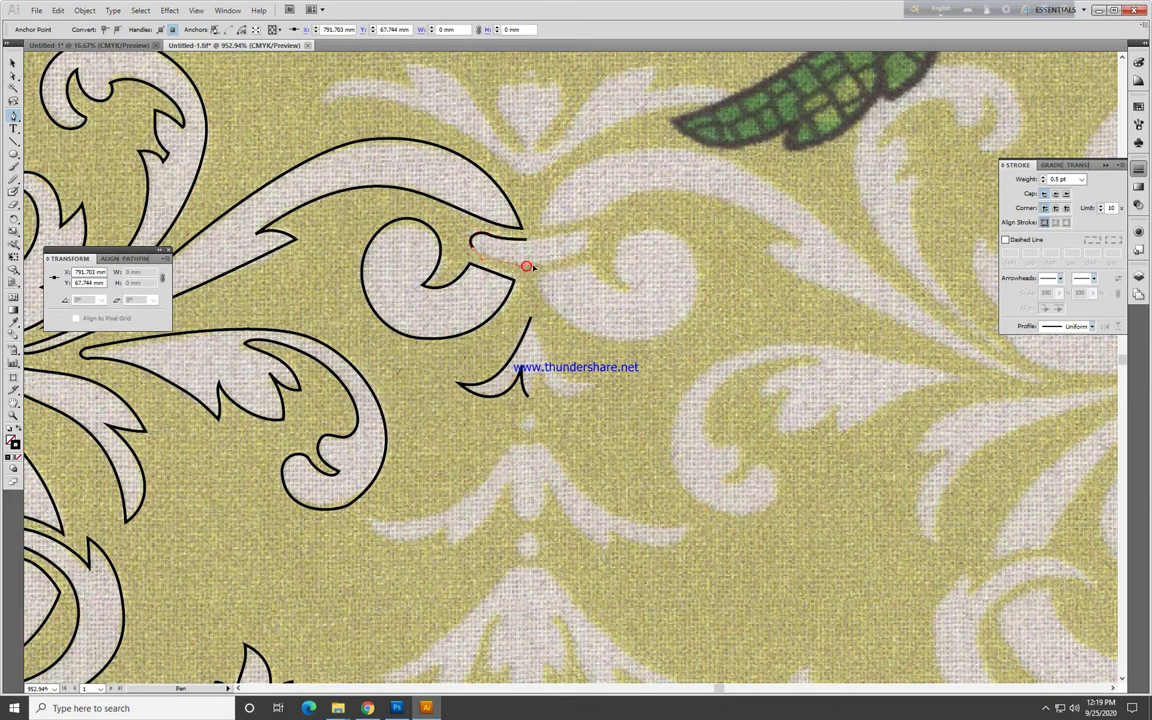
{"action": "left_click", "coordinate": [530, 272], "text": "ctrl"}
{"action": "scroll", "coordinate": [580, 347], "scroll_direction": "up", "scroll_amount": 3}
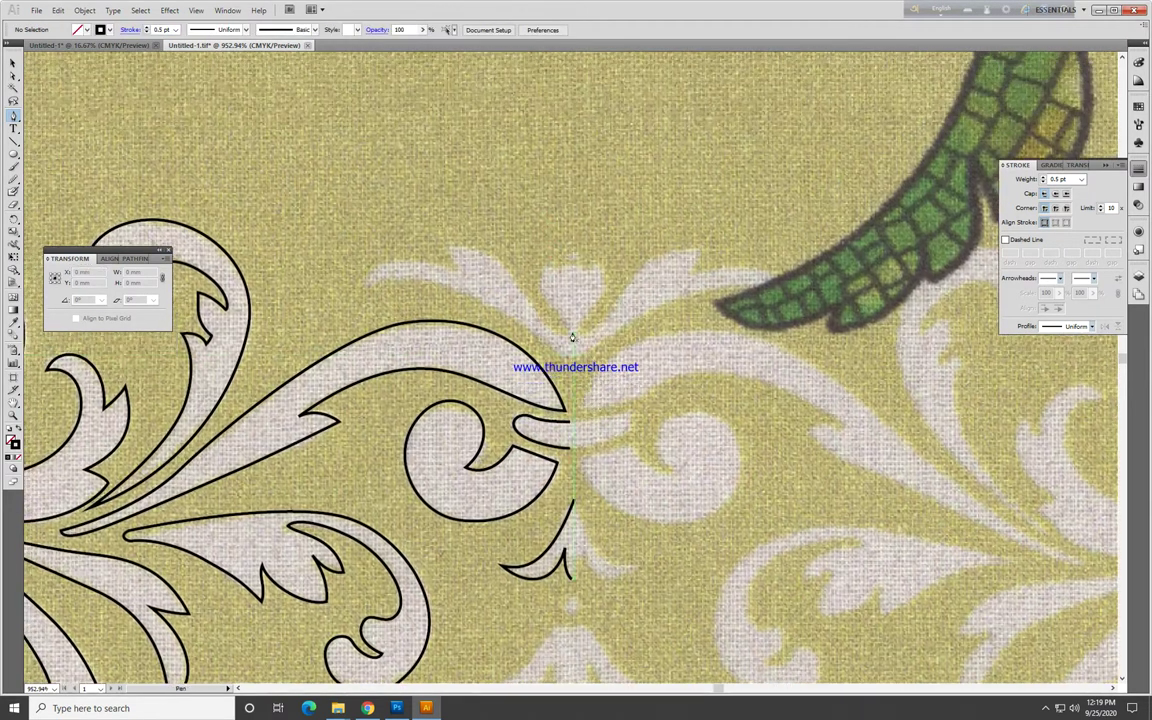
Step: Trace and close the notched upper leaf outline curling up from the long leaf's tip
{"action": "left_click_drag", "start_coordinate": [572, 345], "coordinate": [572, 333]}
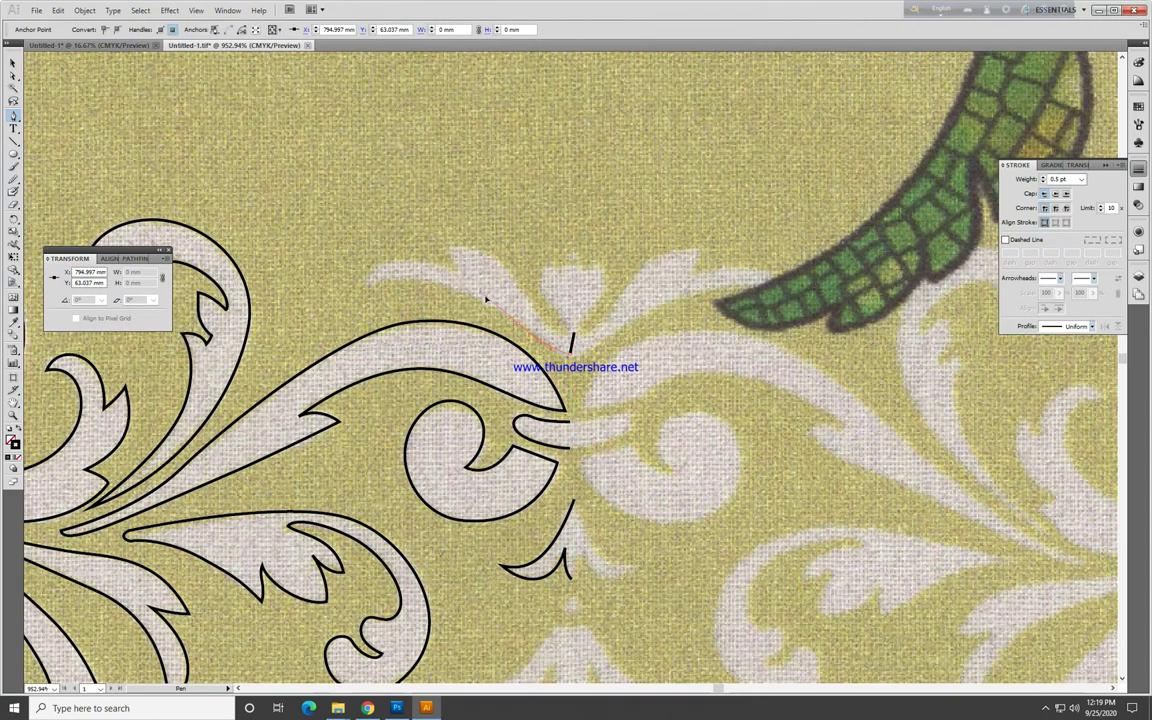
{"action": "left_click_drag", "start_coordinate": [366, 290], "coordinate": [360, 298]}
{"action": "mouse_move", "coordinate": [459, 269]}
{"action": "left_mouse_down"}
{"action": "mouse_move", "coordinate": [478, 281]}
{"action": "mouse_move", "coordinate": [505, 263]}
{"action": "left_mouse_up"}
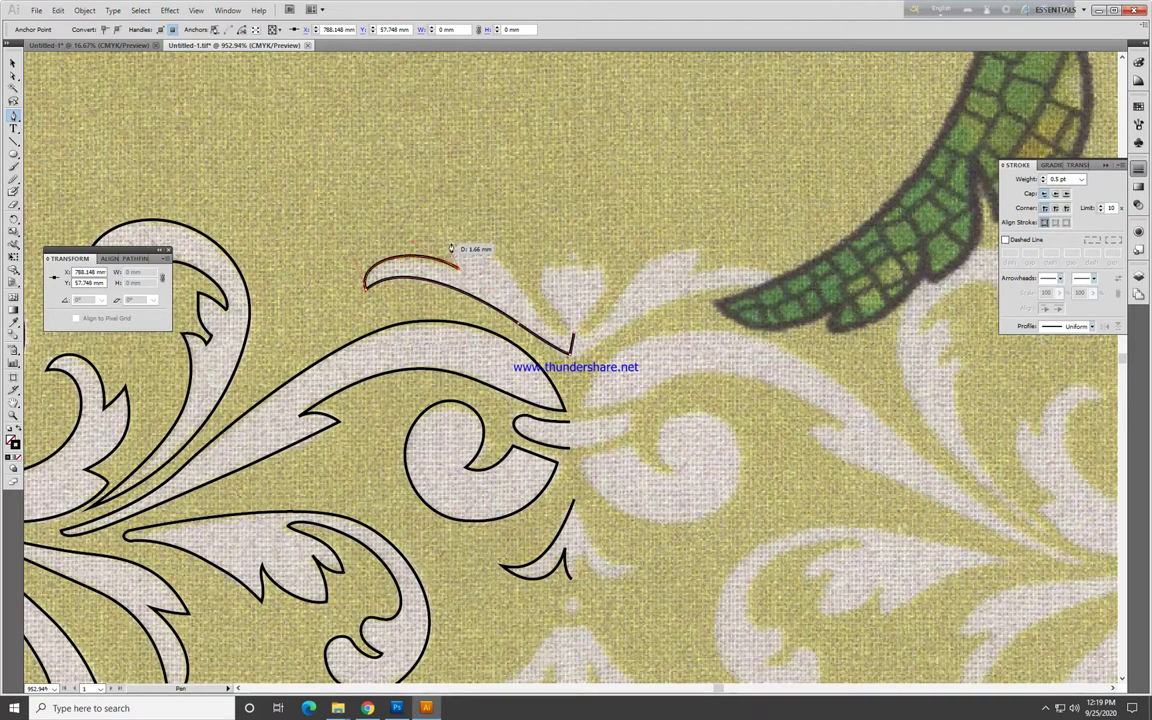
{"action": "left_click", "coordinate": [573, 340]}
{"action": "left_click", "coordinate": [536, 304], "text": "ctrl"}
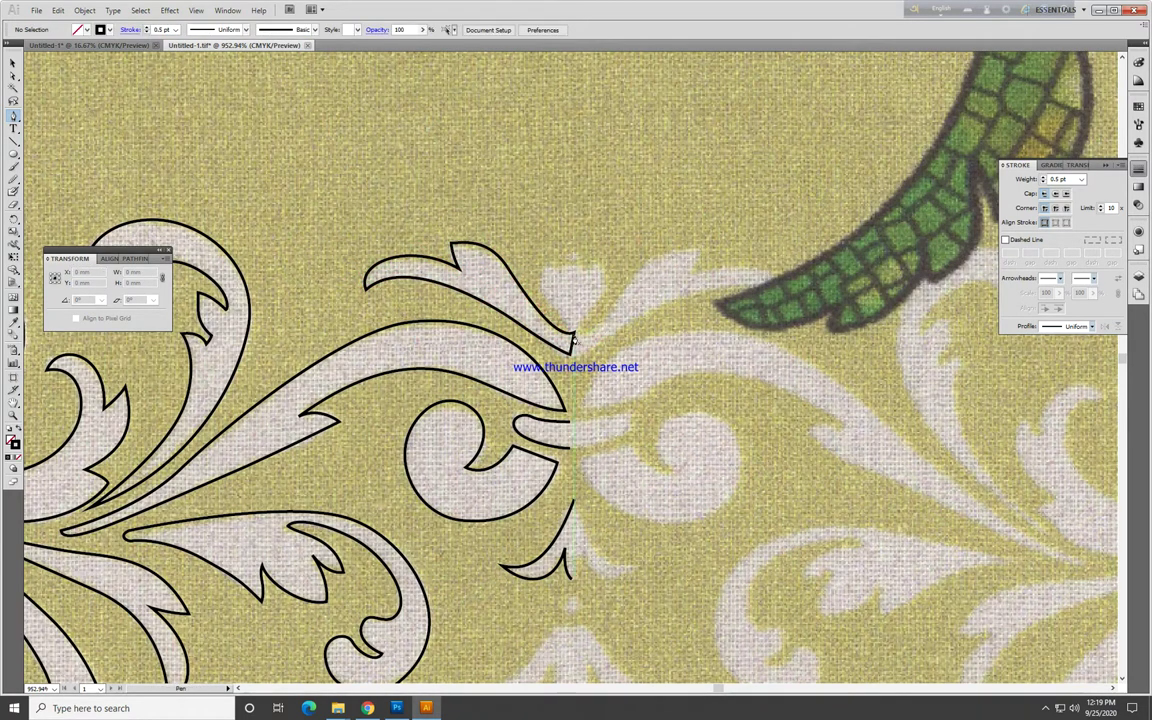
{"action": "mouse_move", "coordinate": [566, 328]}
{"action": "left_mouse_down"}
{"action": "mouse_move", "coordinate": [544, 274]}
{"action": "mouse_move", "coordinate": [567, 273]}
{"action": "left_mouse_up"}
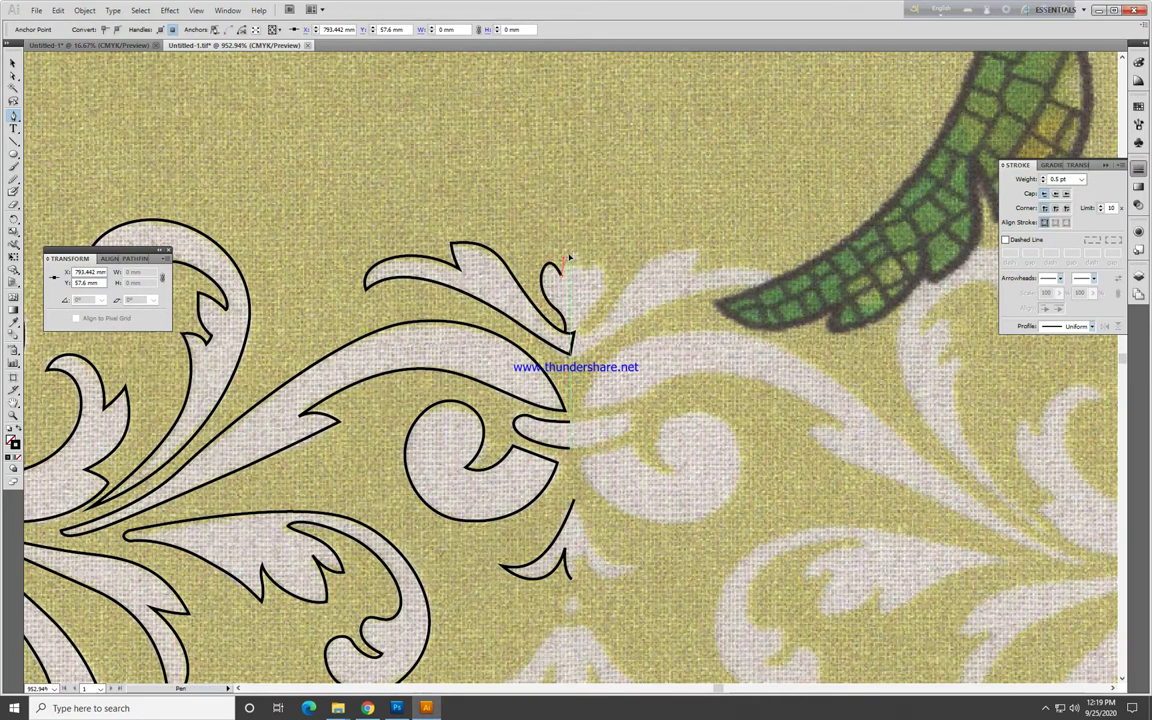
{"action": "left_click", "coordinate": [568, 258], "text": "ctrl"}
{"action": "key", "text": "ctrl+minus"}
Step: Trace and close the lower curl outline at the ornament's right edge
{"action": "left_click_drag", "start_coordinate": [617, 432], "coordinate": [604, 302]}
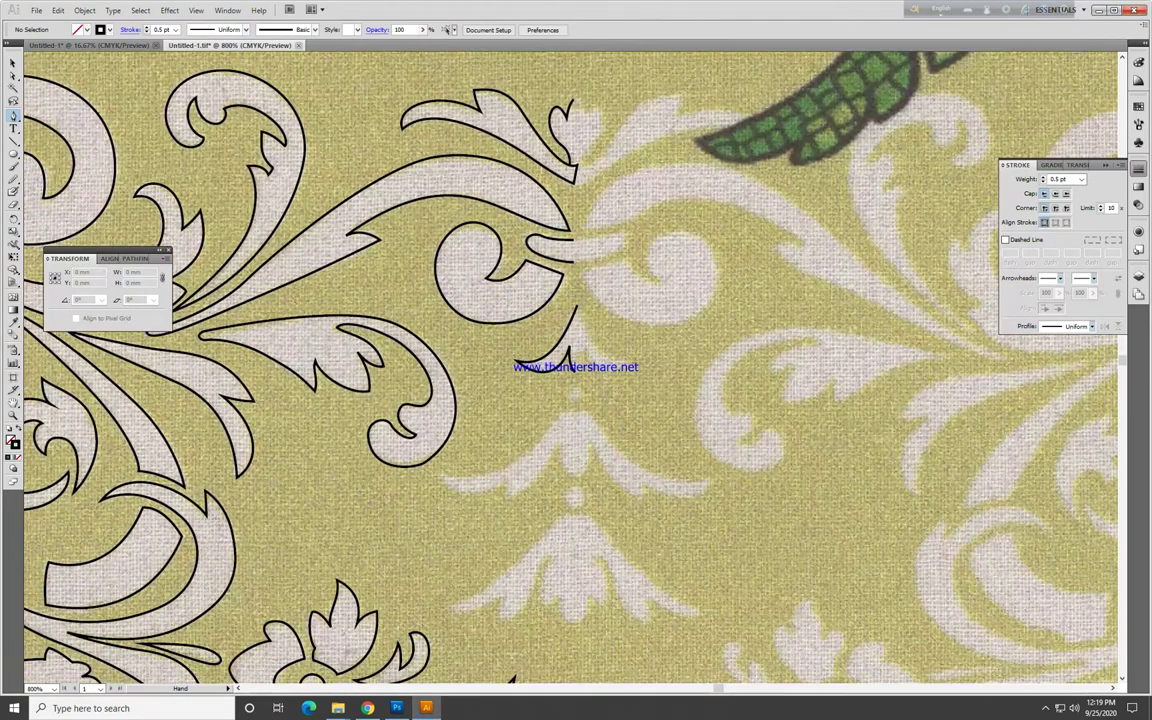
{"action": "mouse_move", "coordinate": [574, 421]}
{"action": "left_mouse_down"}
{"action": "mouse_move", "coordinate": [580, 379]}
{"action": "mouse_move", "coordinate": [452, 432]}
{"action": "left_mouse_up"}
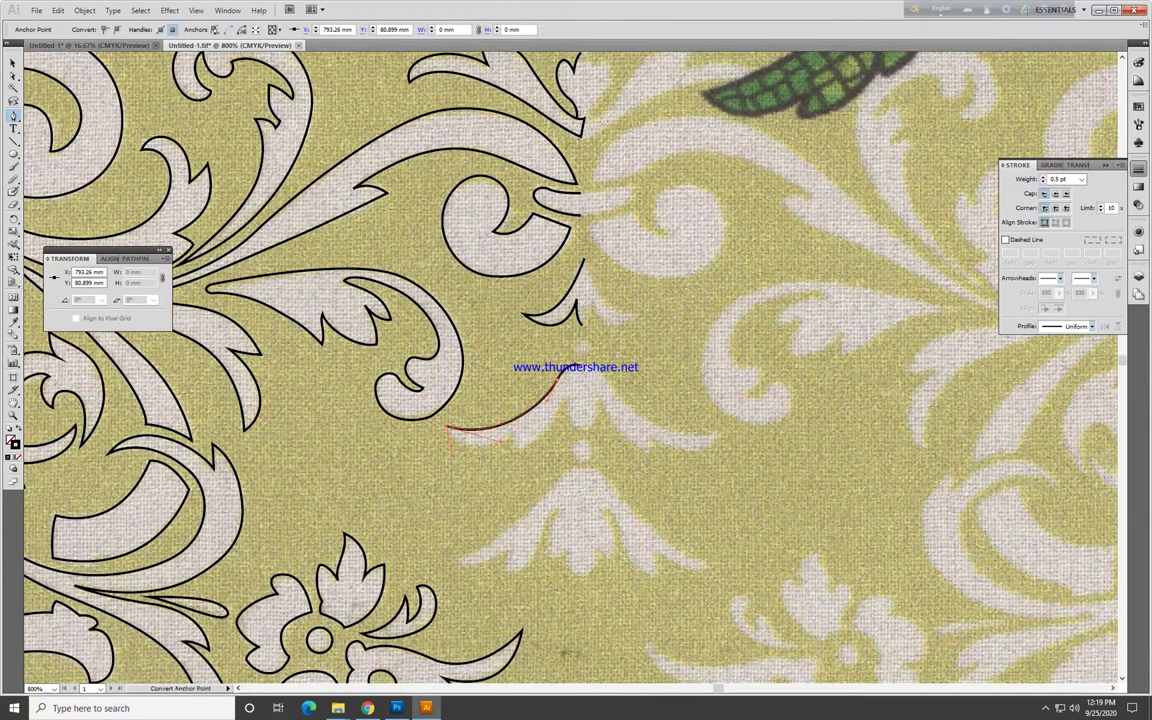
{"action": "left_click_drag", "start_coordinate": [447, 429], "coordinate": [513, 447]}
{"action": "left_click", "coordinate": [521, 452]}
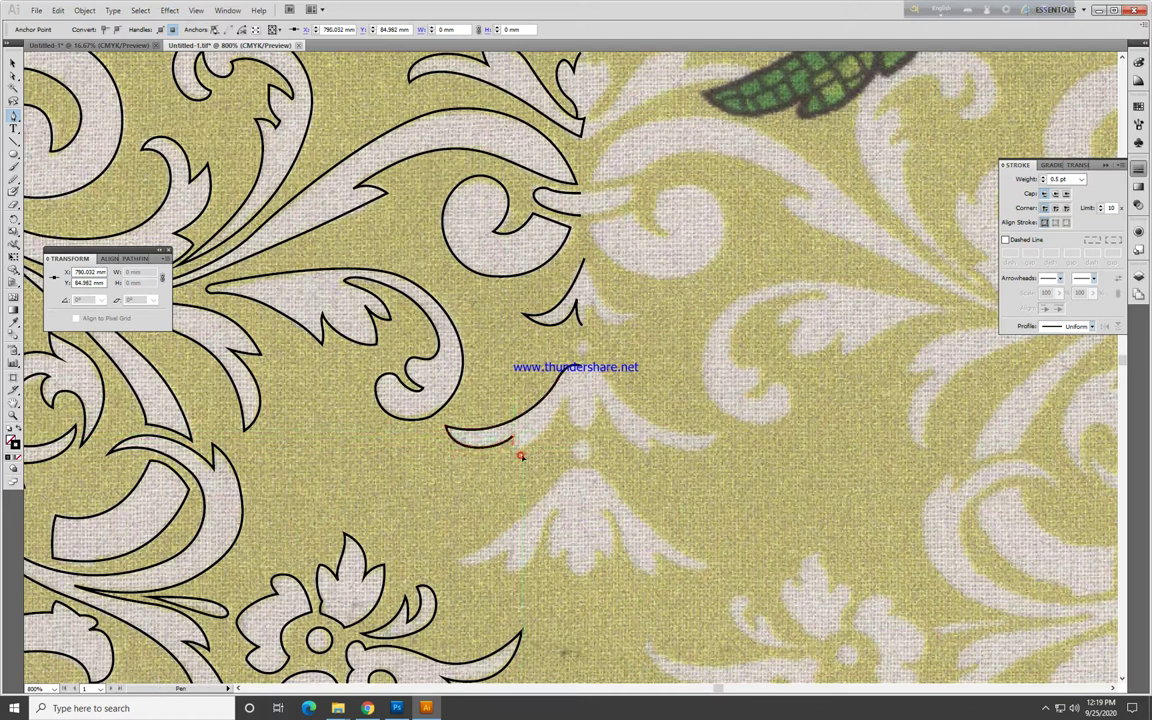
{"action": "left_click", "coordinate": [571, 397]}
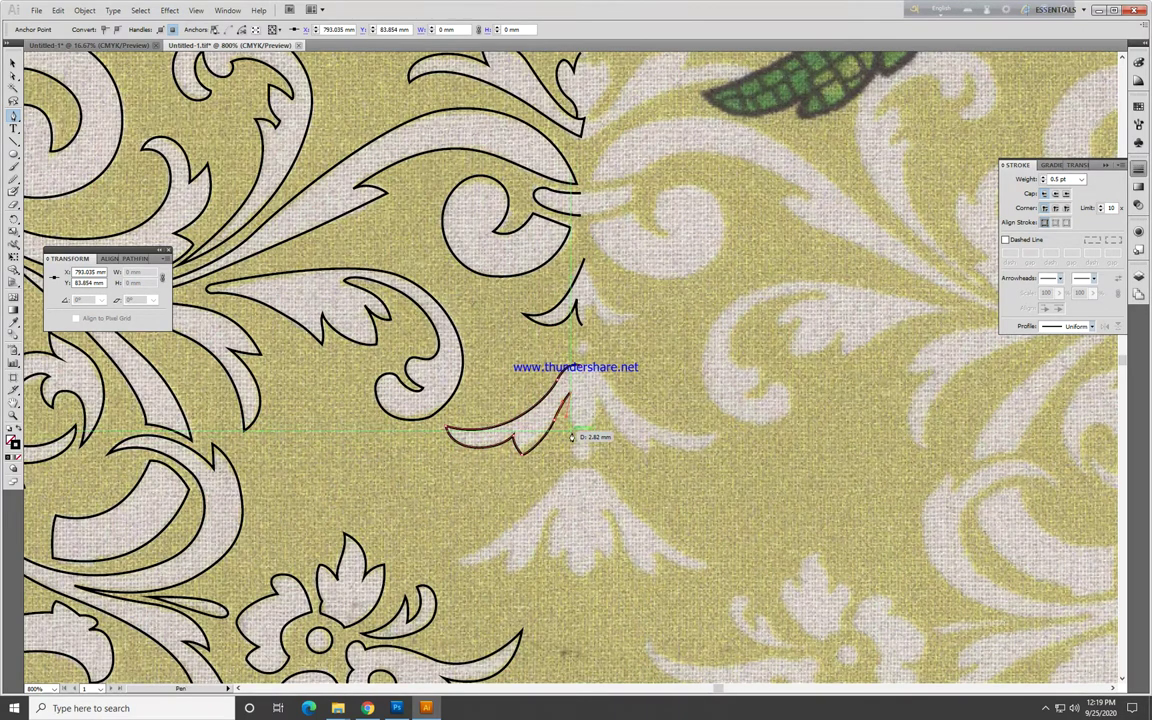
{"action": "left_click", "coordinate": [594, 450], "text": "ctrl"}
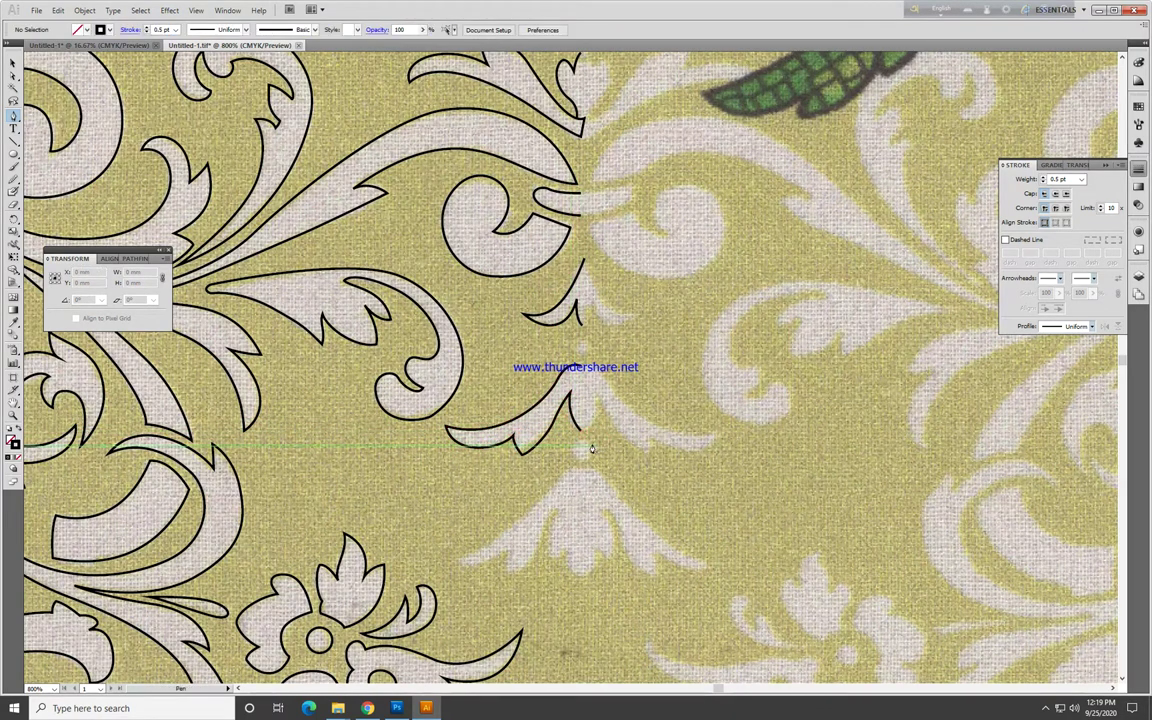
Step: Draw a small circle over the ornament's round dot with the Ellipse tool
{"action": "key", "text": "l"}
{"action": "mouse_move", "coordinate": [585, 449]}
{"action": "left_mouse_down"}
{"action": "mouse_move", "coordinate": [592, 459]}
{"action": "mouse_move", "coordinate": [616, 378]}
{"action": "left_mouse_up"}
{"action": "left_click", "coordinate": [50, 172], "text": "ctrl"}
{"action": "left_click", "coordinate": [14, 113]}
Step: Pen-trace the fan-shaped leaf beneath the circle with curved points along its edges
{"action": "left_click", "coordinate": [591, 377]}
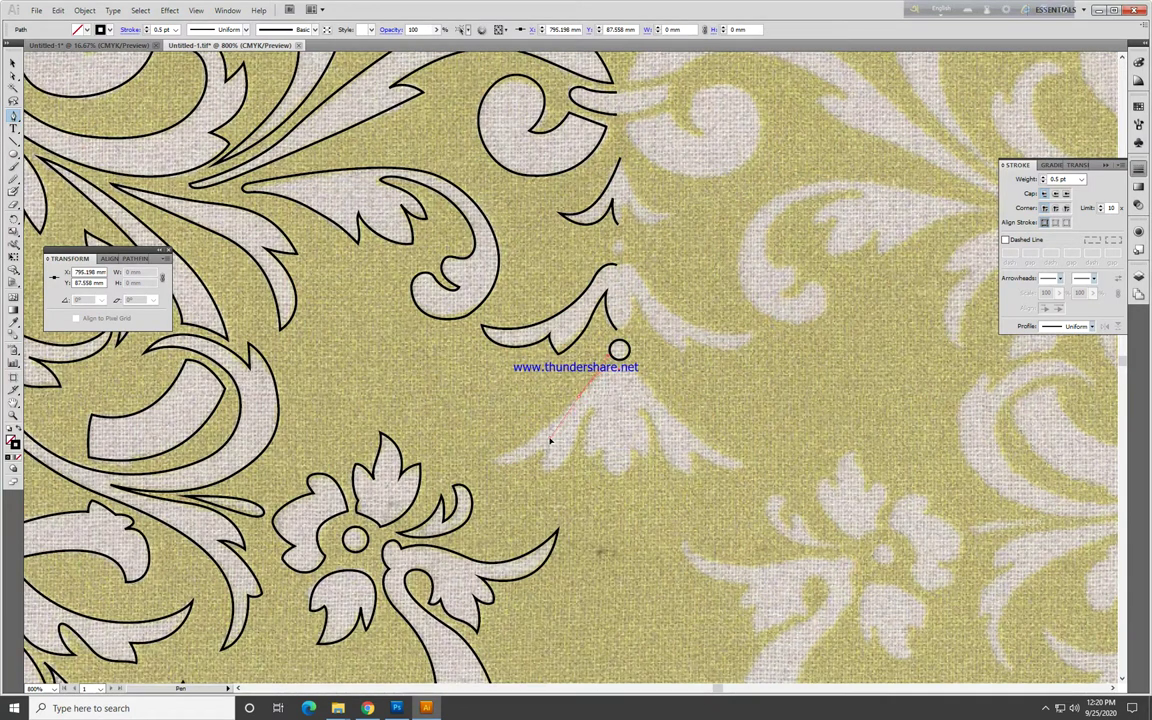
{"action": "left_click_drag", "start_coordinate": [542, 438], "coordinate": [582, 399]}
{"action": "mouse_move", "coordinate": [487, 458]}
{"action": "left_mouse_down"}
{"action": "mouse_move", "coordinate": [471, 462]}
{"action": "mouse_move", "coordinate": [573, 456]}
{"action": "left_mouse_up"}
{"action": "left_click_drag", "start_coordinate": [596, 408], "coordinate": [596, 456]}
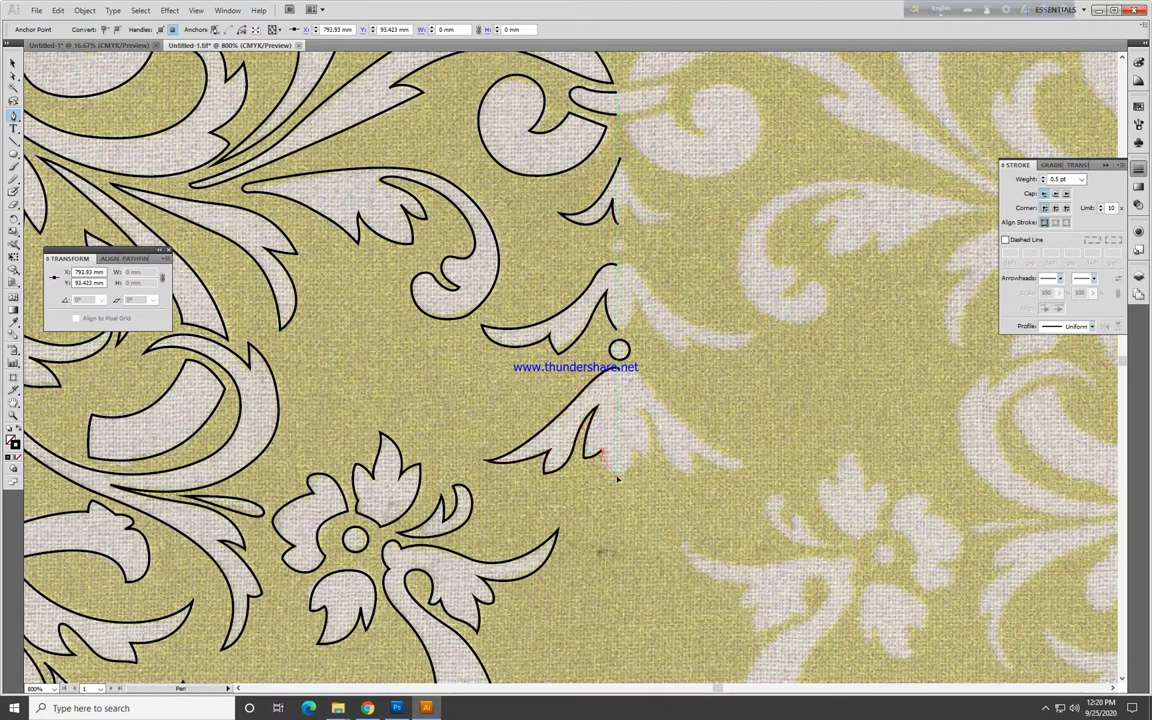
{"action": "left_click_drag", "start_coordinate": [616, 473], "coordinate": [624, 488]}
{"action": "left_click", "coordinate": [603, 456], "text": "ctrl"}
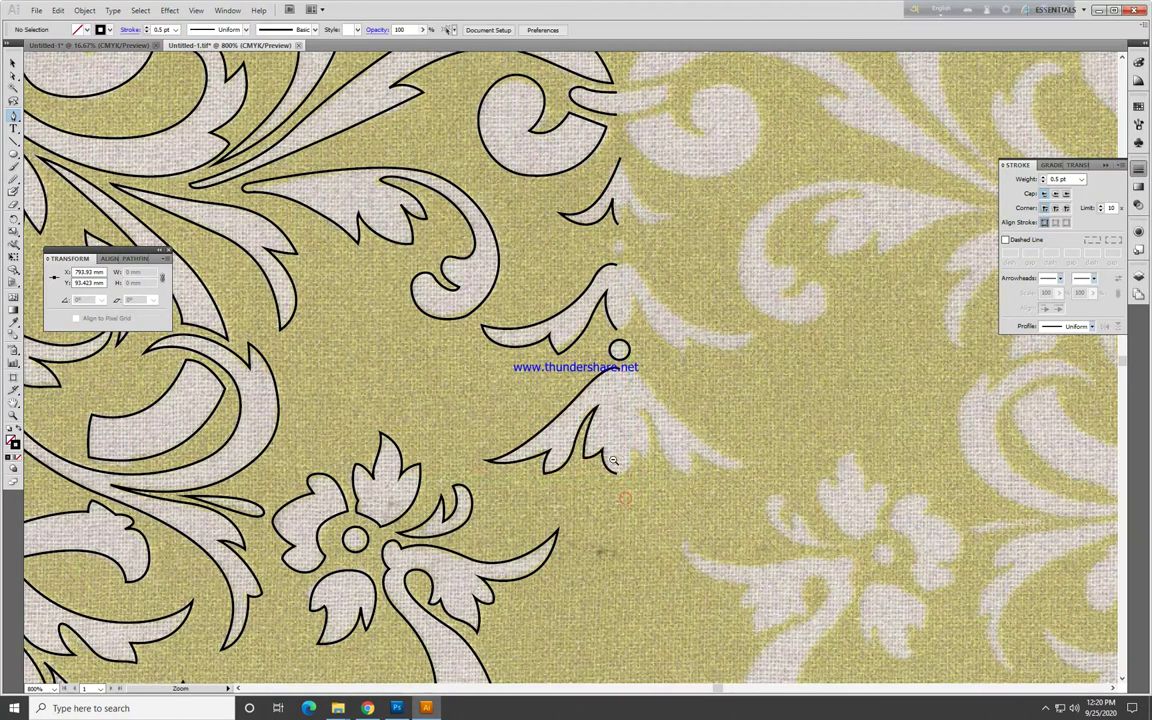
{"action": "key", "text": "ctrl+minus"}
{"action": "key", "text": "ctrl+minus"}
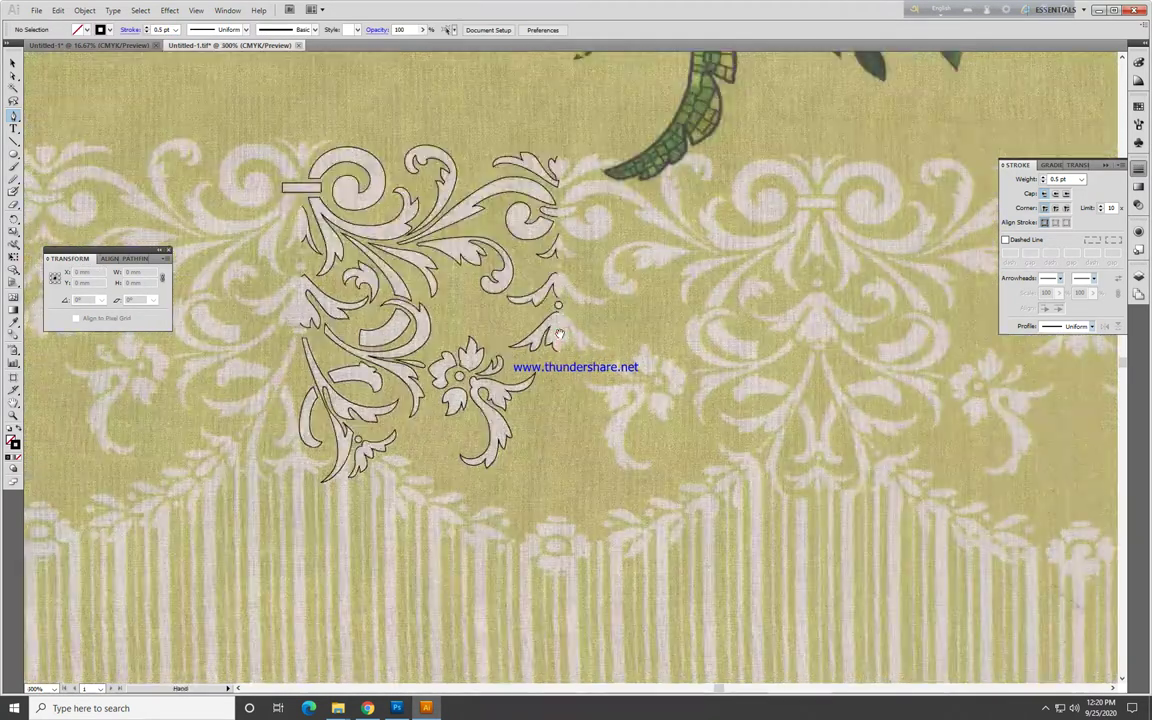
Step: Combine paired ornament outlines into black-filled compound paths with Ctrl+8
{"action": "left_click_drag", "start_coordinate": [559, 334], "coordinate": [634, 340]}
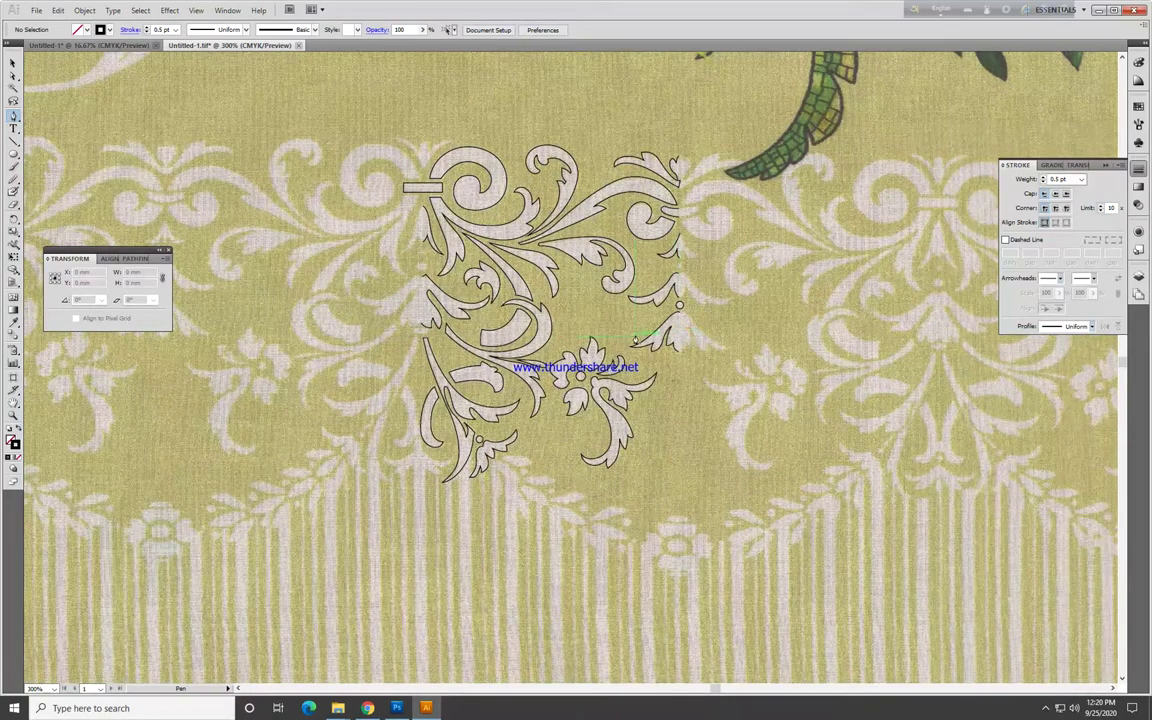
{"action": "left_click", "coordinate": [430, 188], "text": "ctrl"}
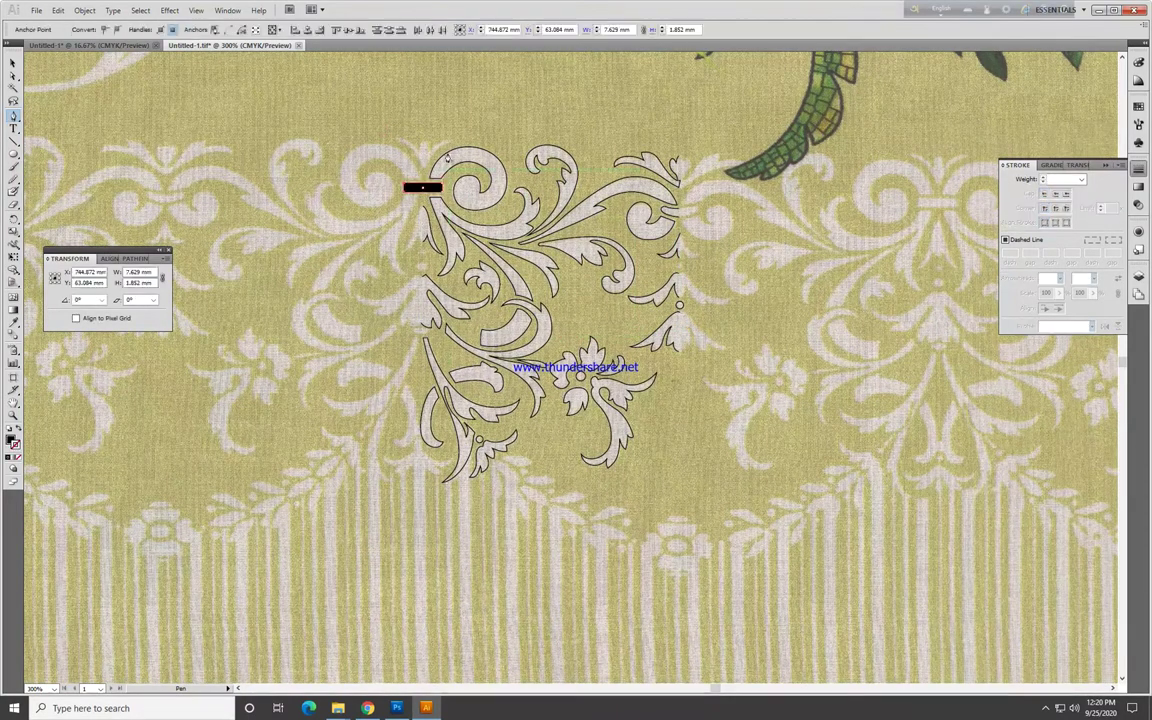
{"action": "left_click", "coordinate": [496, 464], "text": "ctrl+shift"}
{"action": "key", "text": "ctrl+8"}
{"action": "left_click", "coordinate": [410, 424]}
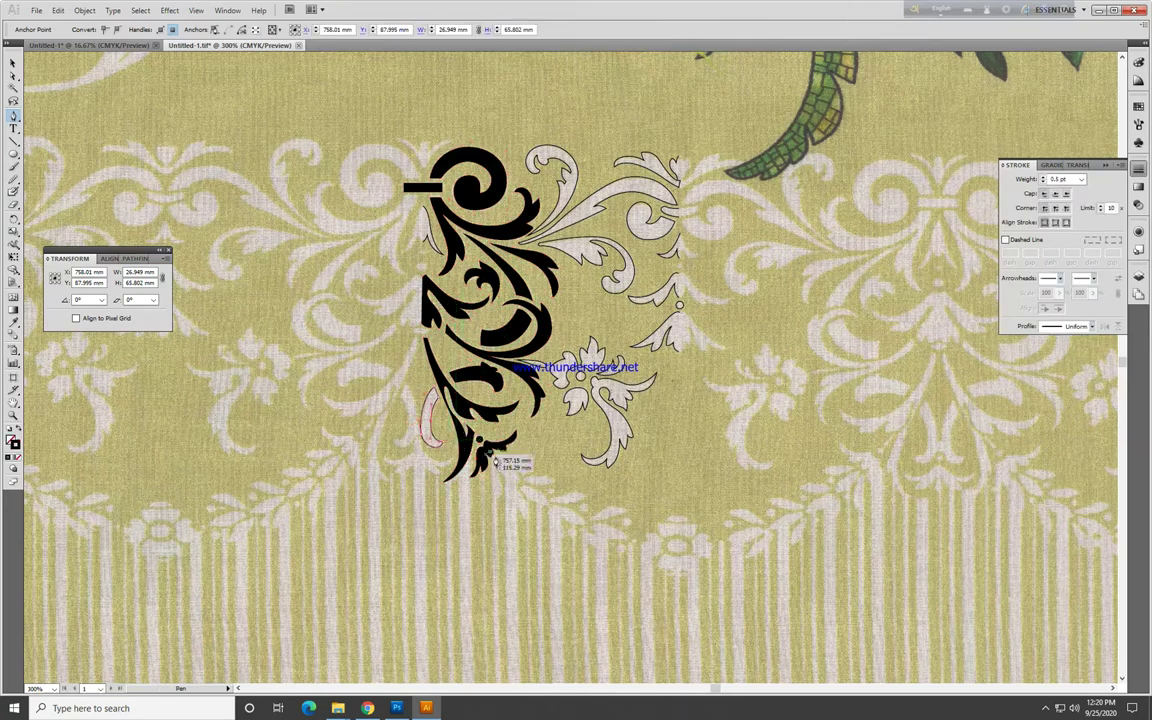
{"action": "left_click", "coordinate": [655, 177], "text": "ctrl+shift"}
{"action": "key", "text": "ctrl+8"}
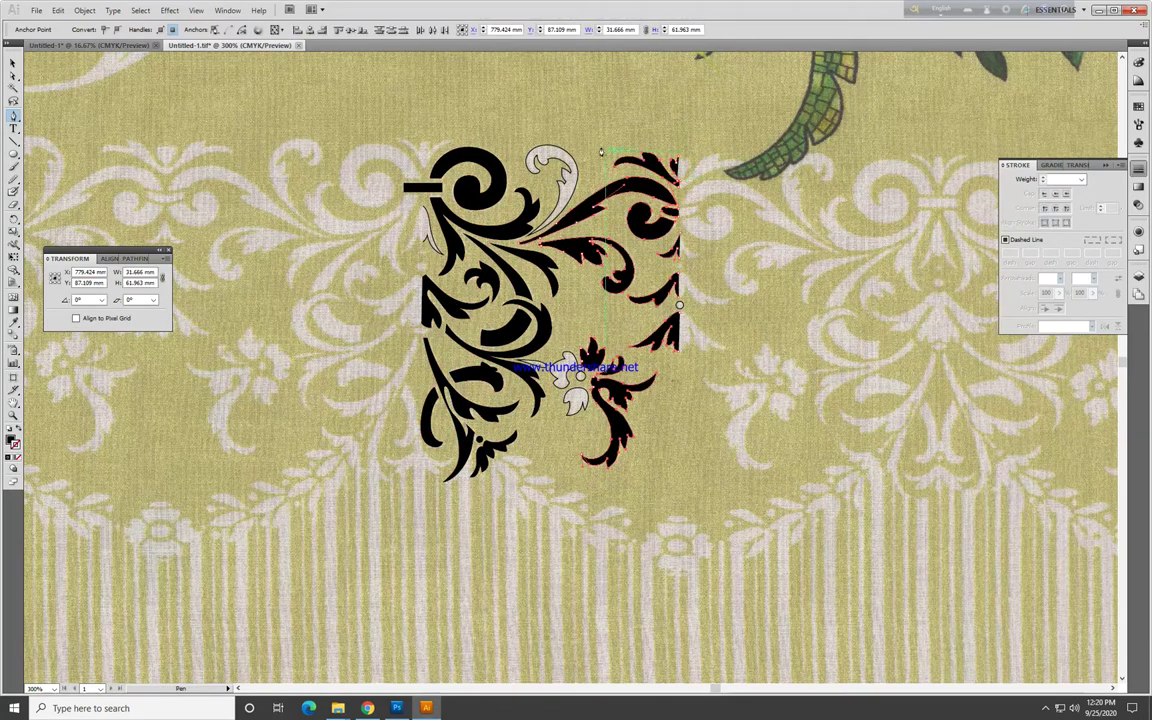
{"action": "left_click", "coordinate": [563, 183]}
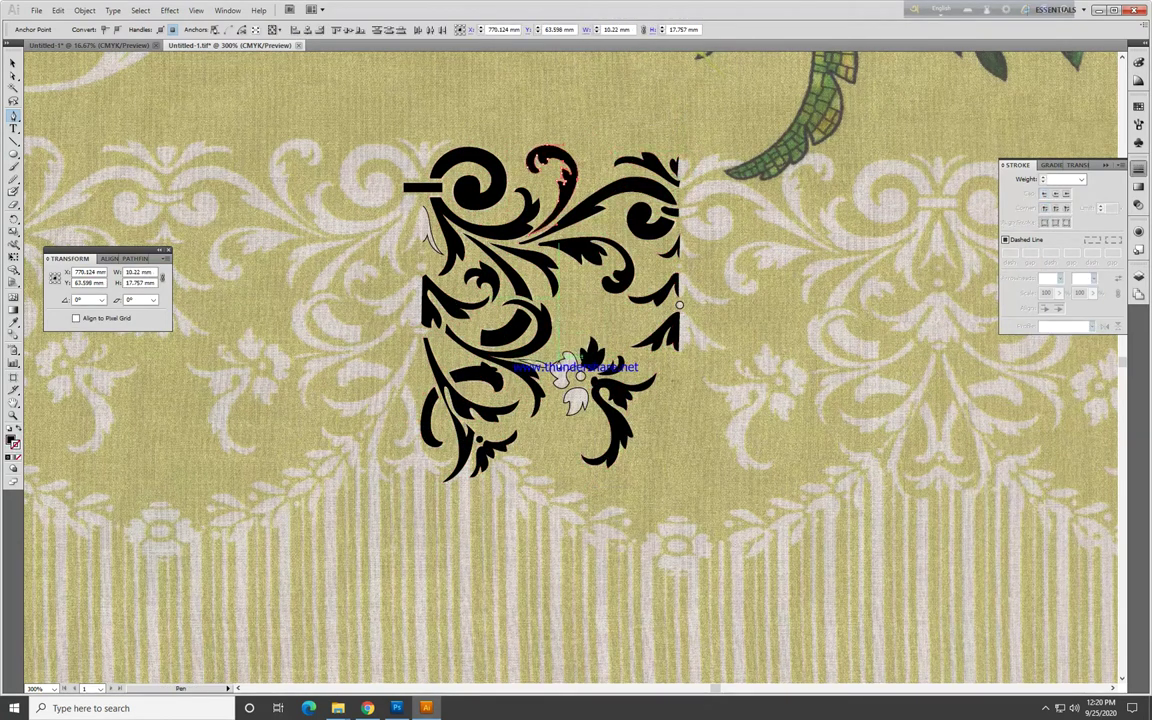
{"action": "left_click", "coordinate": [578, 412], "text": "ctrl+shift"}
{"action": "key", "text": "ctrl+8"}
{"action": "left_click", "coordinate": [432, 242]}
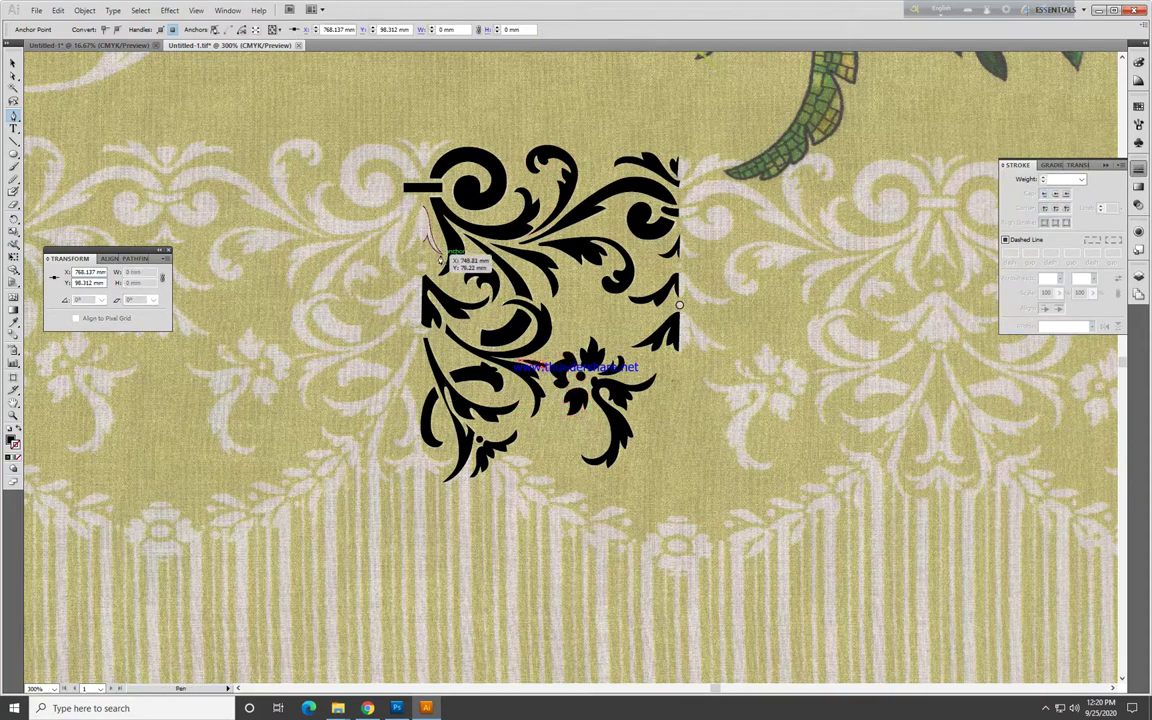
{"action": "key", "text": "ctrl+shift+a"}
Step: Marquee-select all ornament pieces and group them, then zoom in on the top-left swirl
{"action": "key", "text": "z"}
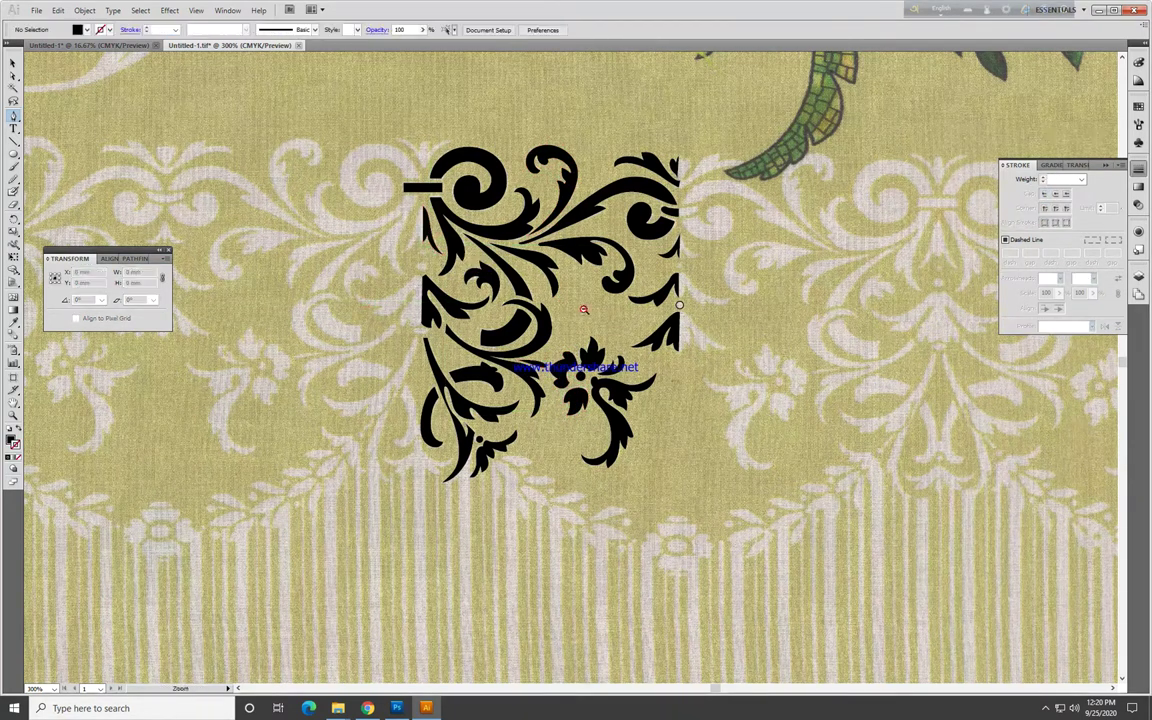
{"action": "key", "text": "ctrl+minus"}
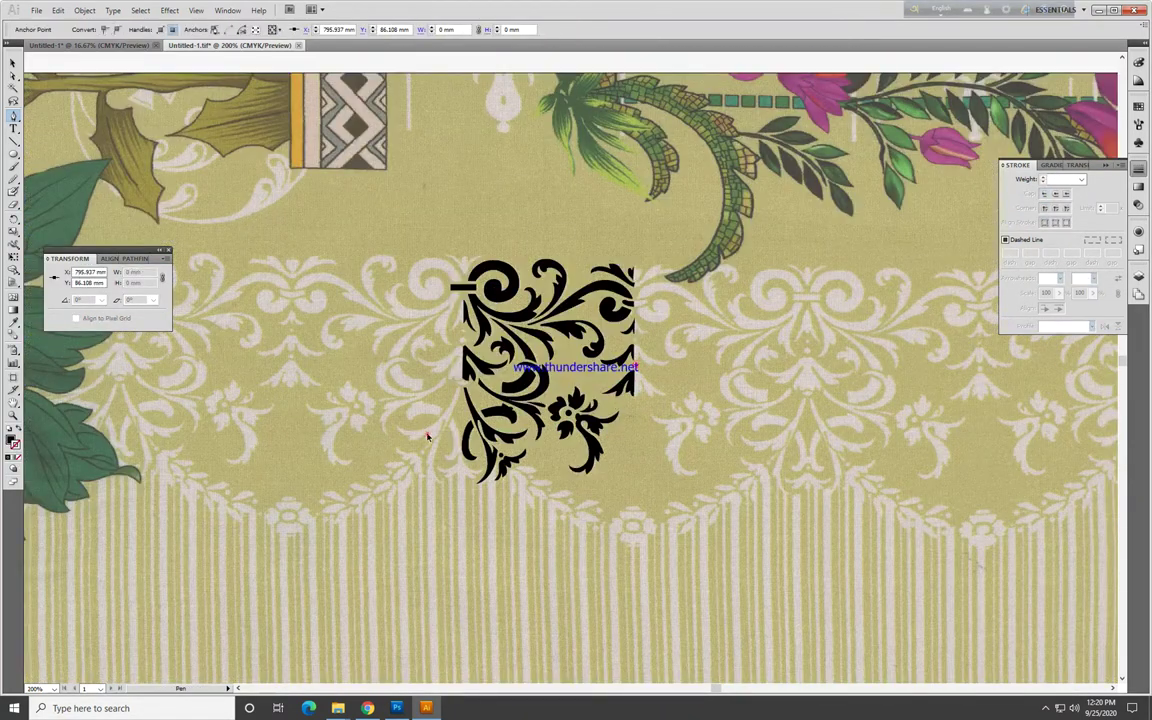
{"action": "key", "text": "v"}
{"action": "left_click_drag", "start_coordinate": [624, 490], "coordinate": [405, 226]}
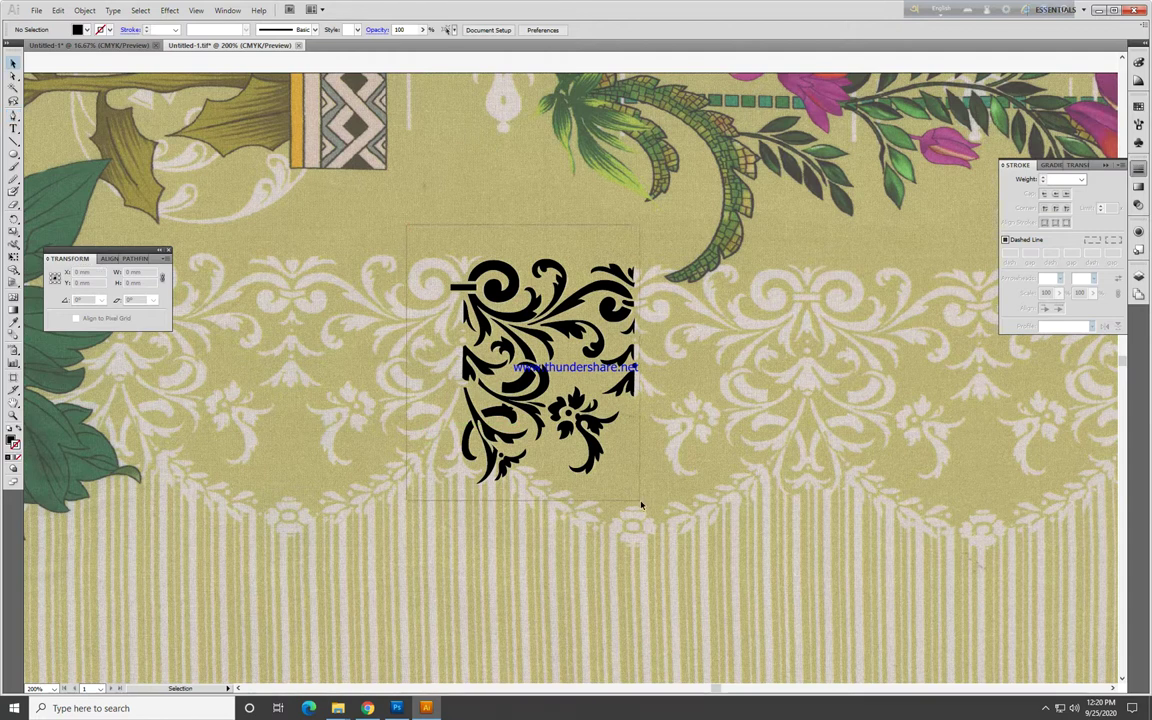
{"action": "right_click", "coordinate": [546, 342]}
{"action": "left_click", "coordinate": [603, 397]}
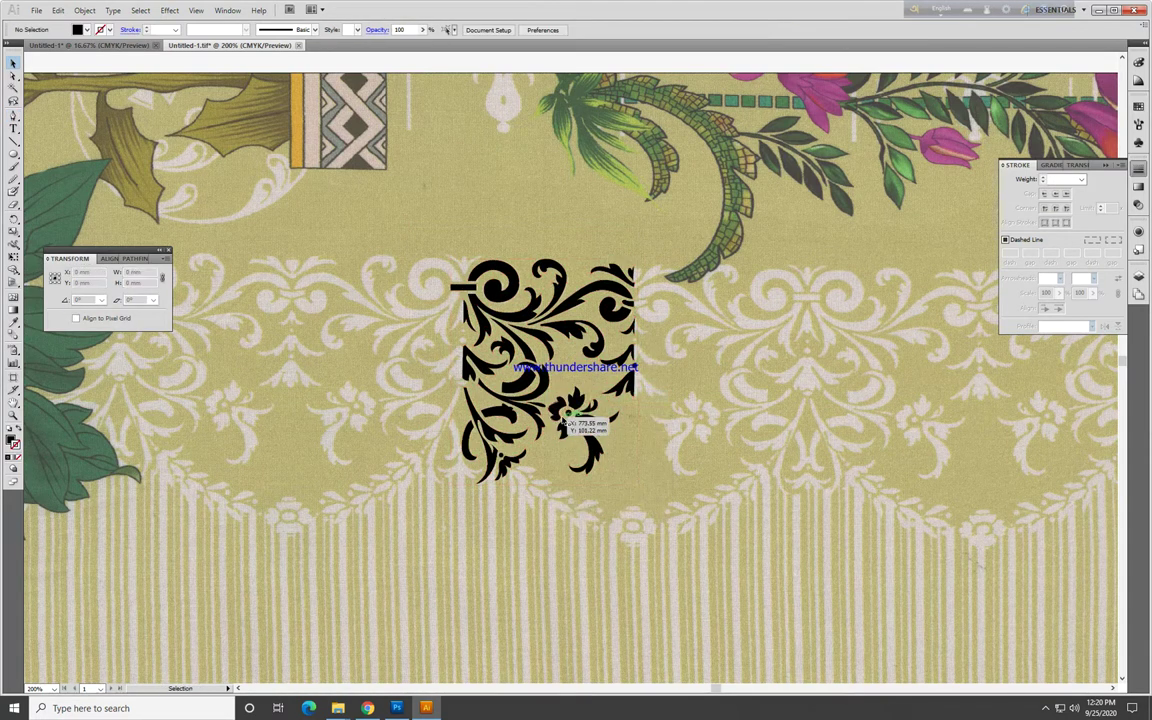
{"action": "key", "text": "p"}
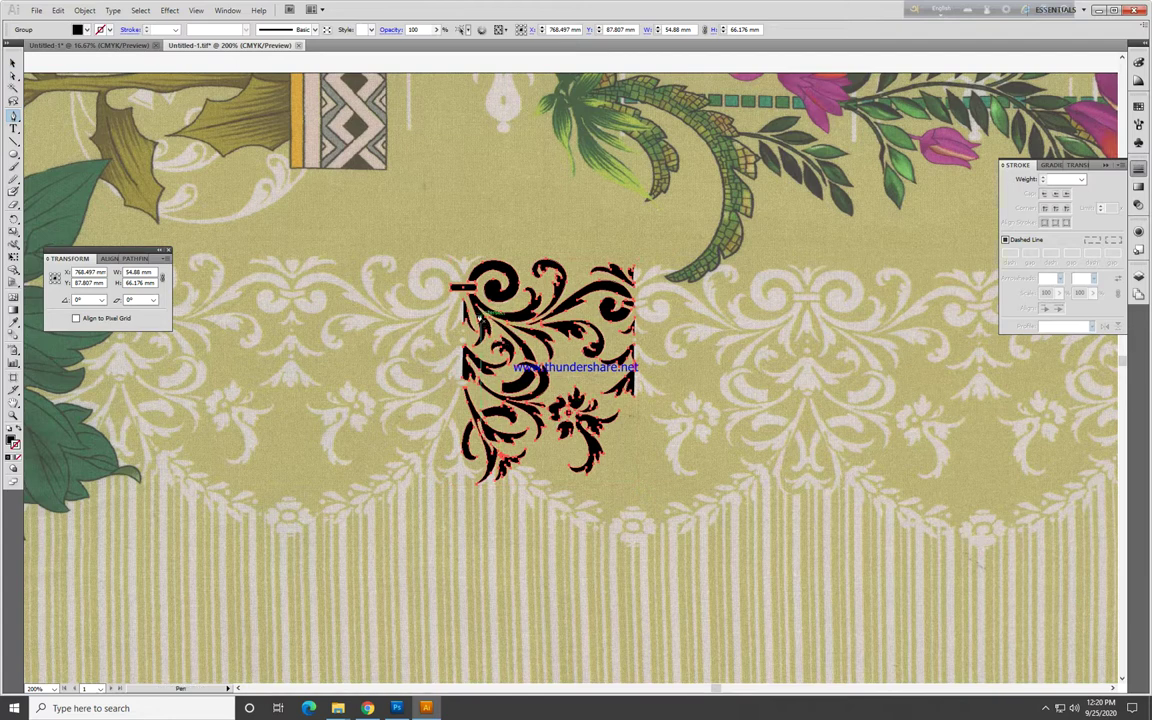
{"action": "key", "text": "minus"}
{"action": "left_click_drag", "start_coordinate": [423, 222], "coordinate": [563, 389]}
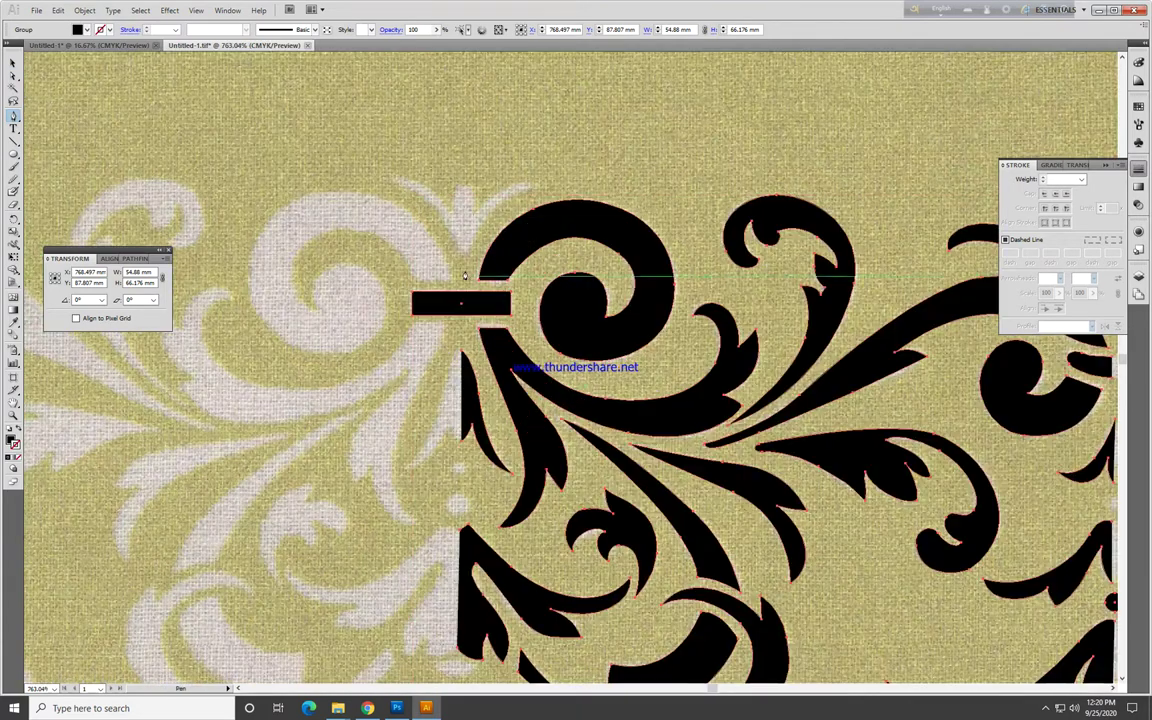
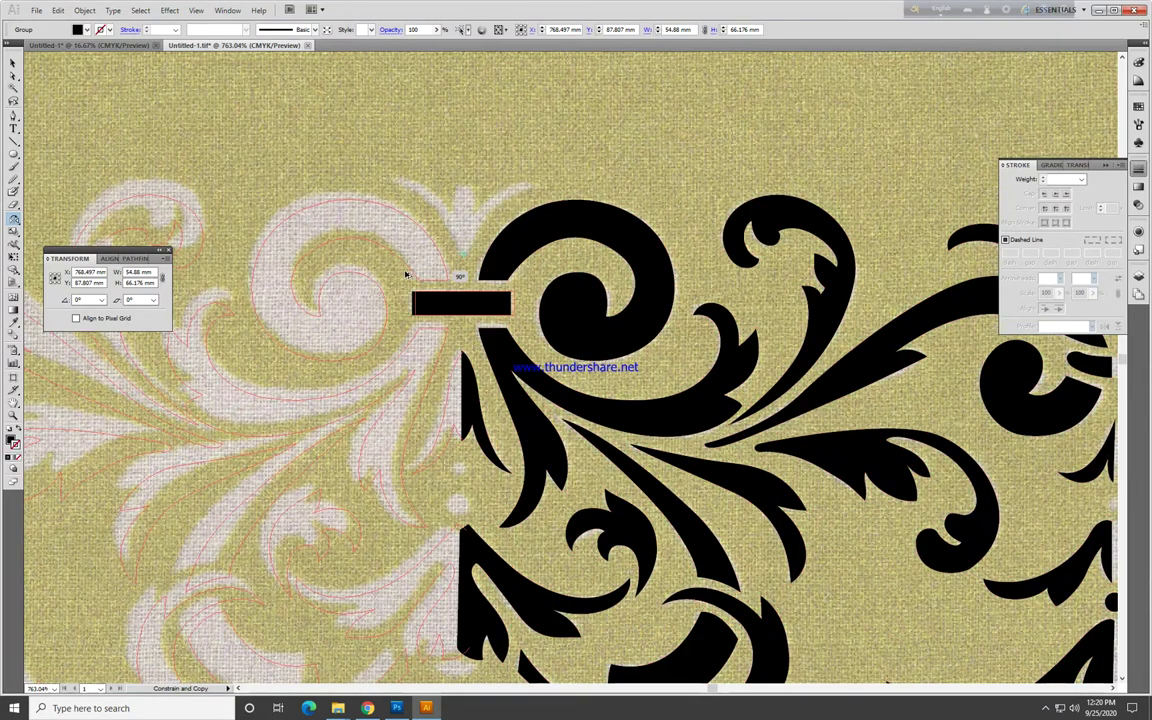
Step: Reflect a copy of the traced left half across the centre axis at 90° onto the right side
{"action": "left_click", "coordinate": [524, 403], "text": "alt"}
{"action": "key", "text": "v"}
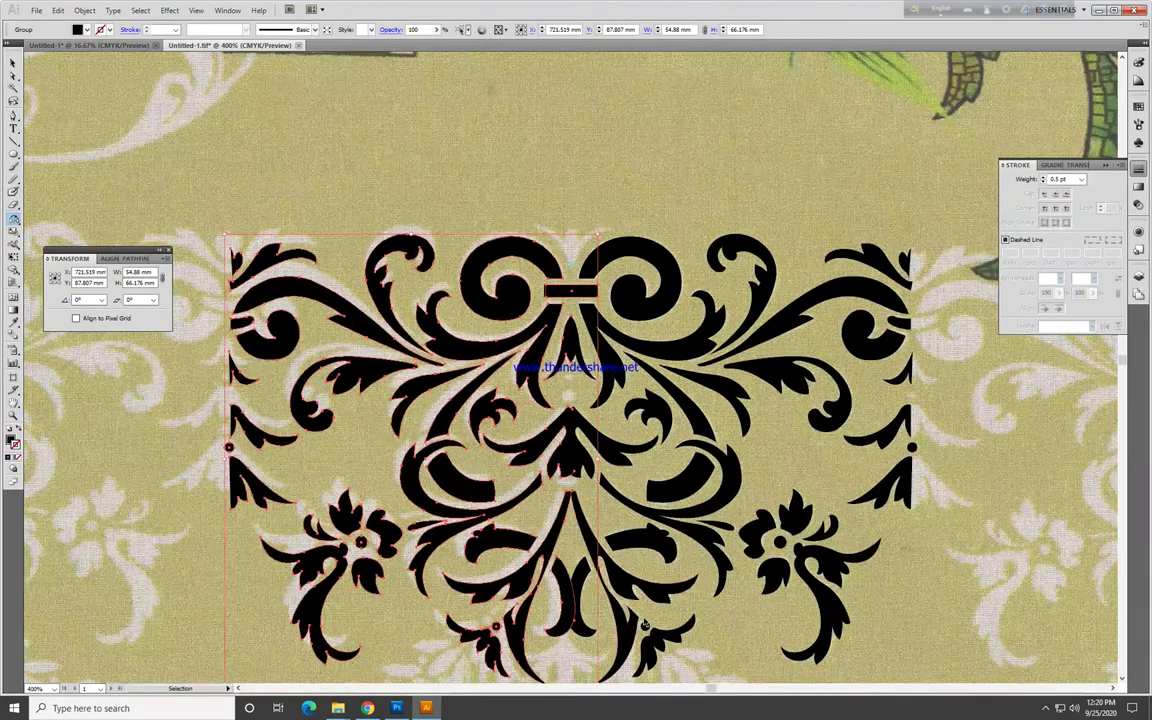
{"action": "key", "text": "o"}
{"action": "left_click", "coordinate": [568, 383]}
{"action": "left_click", "coordinate": [567, 291]}
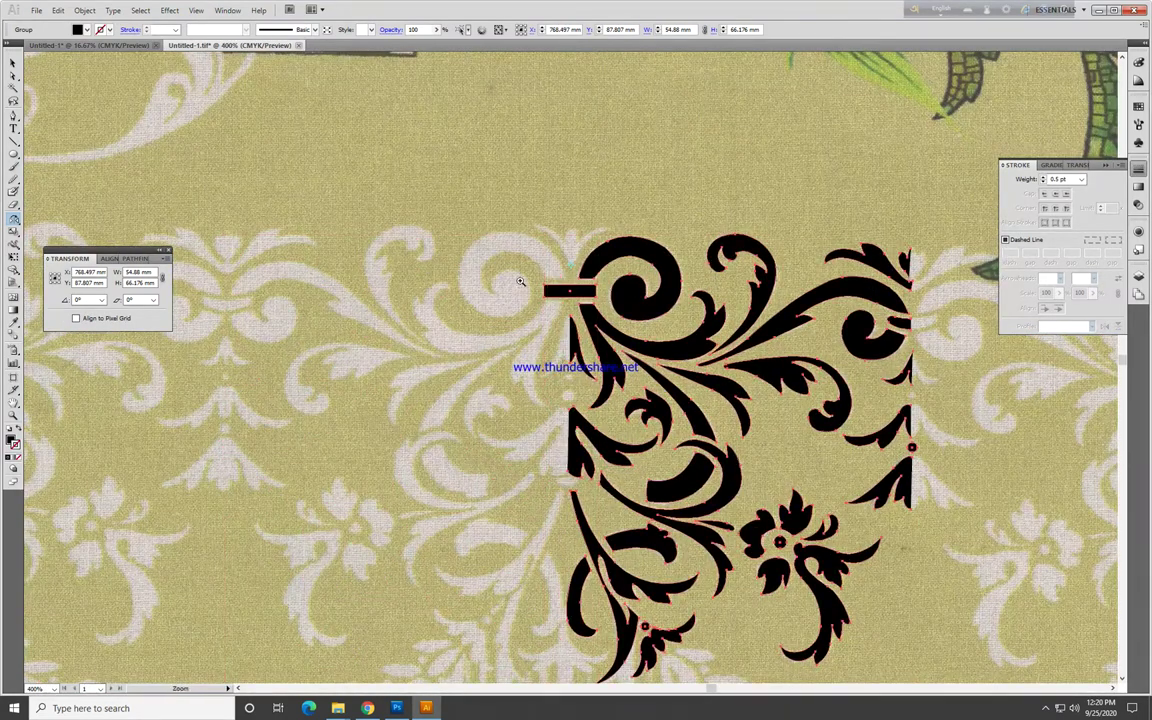
{"action": "left_click_drag", "start_coordinate": [520, 281], "coordinate": [640, 373]}
{"action": "left_click", "coordinate": [506, 297], "text": "alt"}
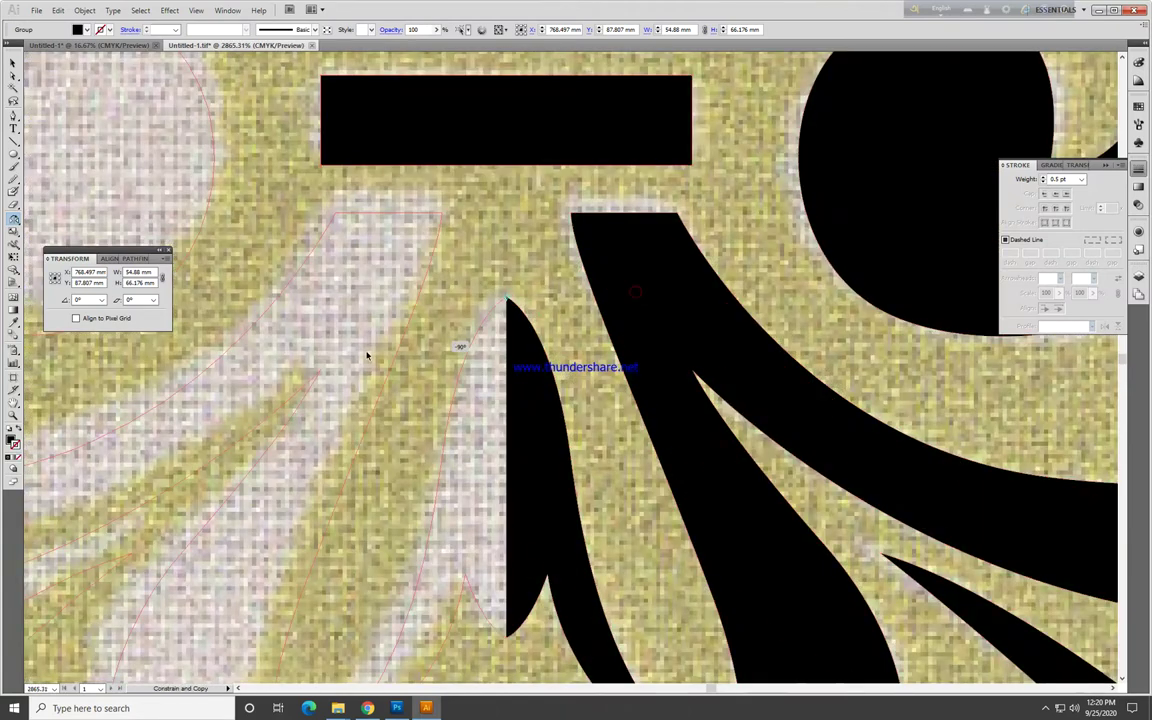
{"action": "left_click", "coordinate": [367, 352], "text": "alt"}
{"action": "left_click", "coordinate": [550, 404], "text": "alt"}
{"action": "left_click", "coordinate": [586, 437], "text": "alt"}
Step: Select all the damask ornament pieces and group them into one object
{"action": "key", "text": "ctrl+minus"}
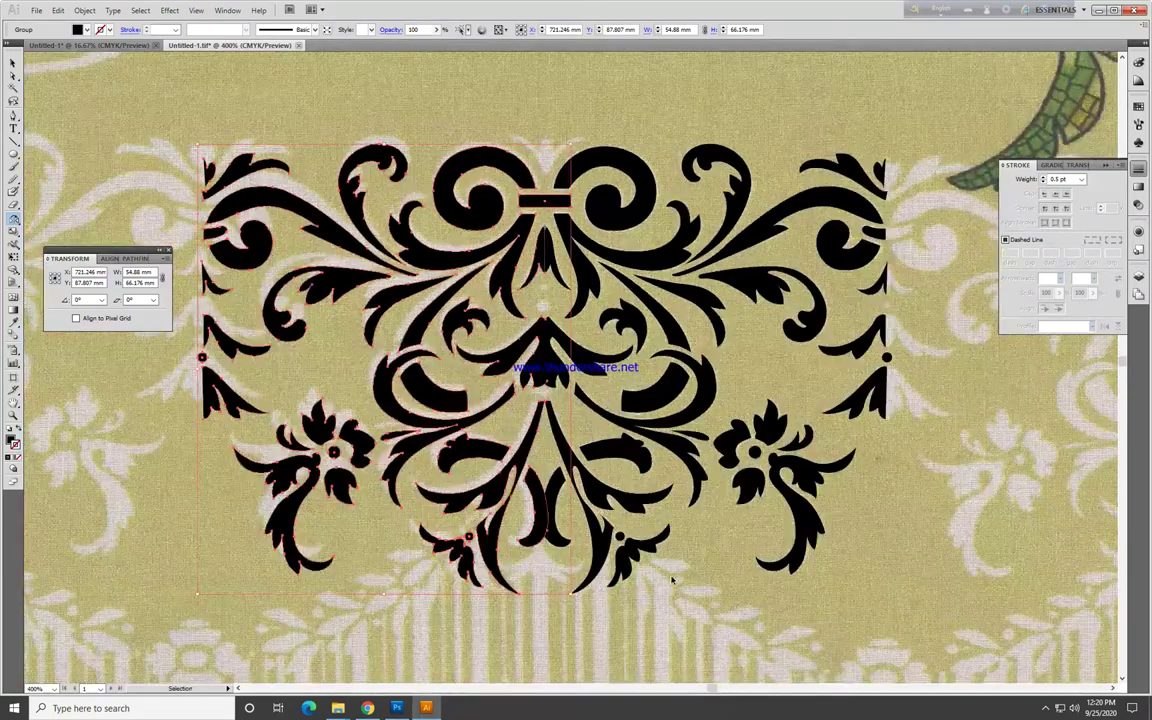
{"action": "key", "text": "v"}
{"action": "key", "text": "ctrl+shift+a"}
{"action": "key", "text": "ctrl+minus"}
{"action": "left_click", "coordinate": [525, 265]}
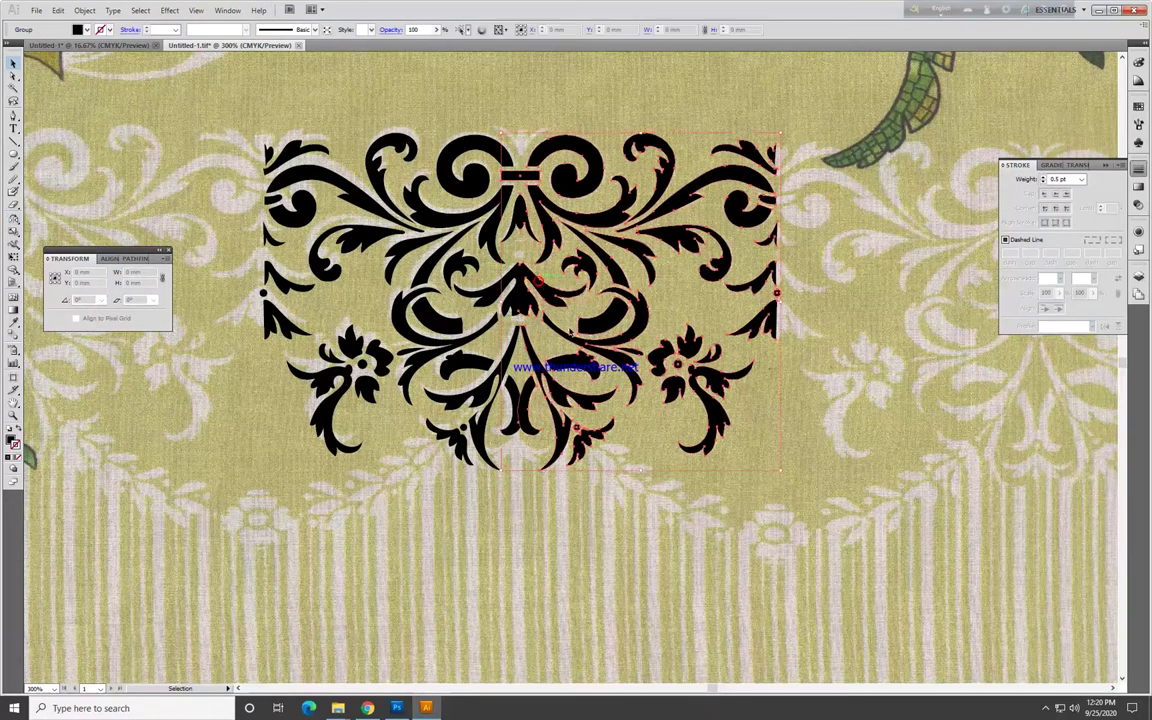
{"action": "right_click", "coordinate": [557, 210]}
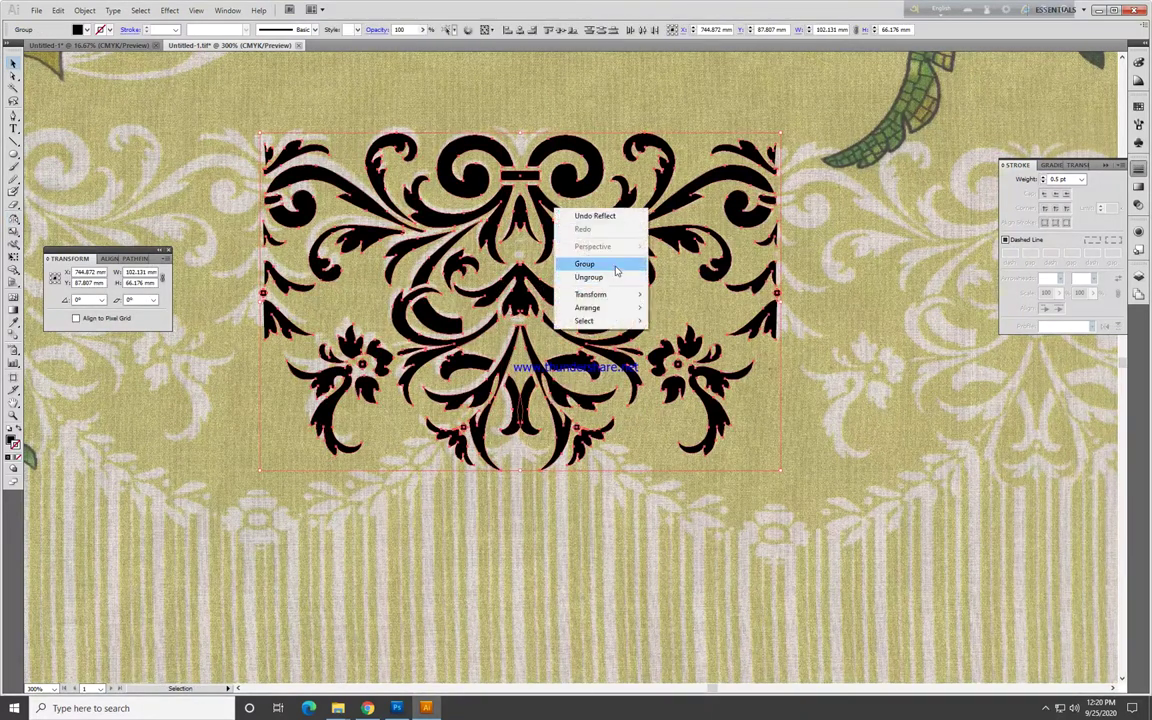
{"action": "left_click", "coordinate": [584, 263]}
{"action": "left_click", "coordinate": [594, 527]}
Step: Undo the accidental deletion to restore the grouped ornament, then deselect it
{"action": "left_click", "coordinate": [516, 421]}
{"action": "key", "text": "Delete"}
{"action": "key", "text": "a"}
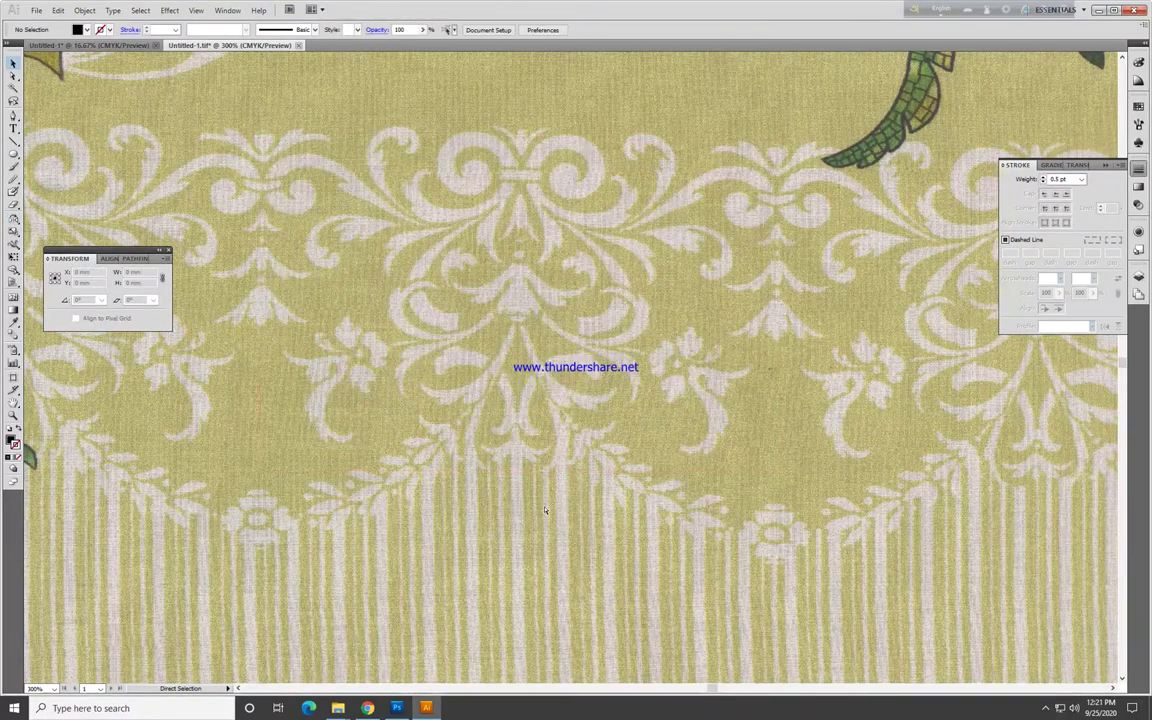
{"action": "key", "text": "ctrl+z"}
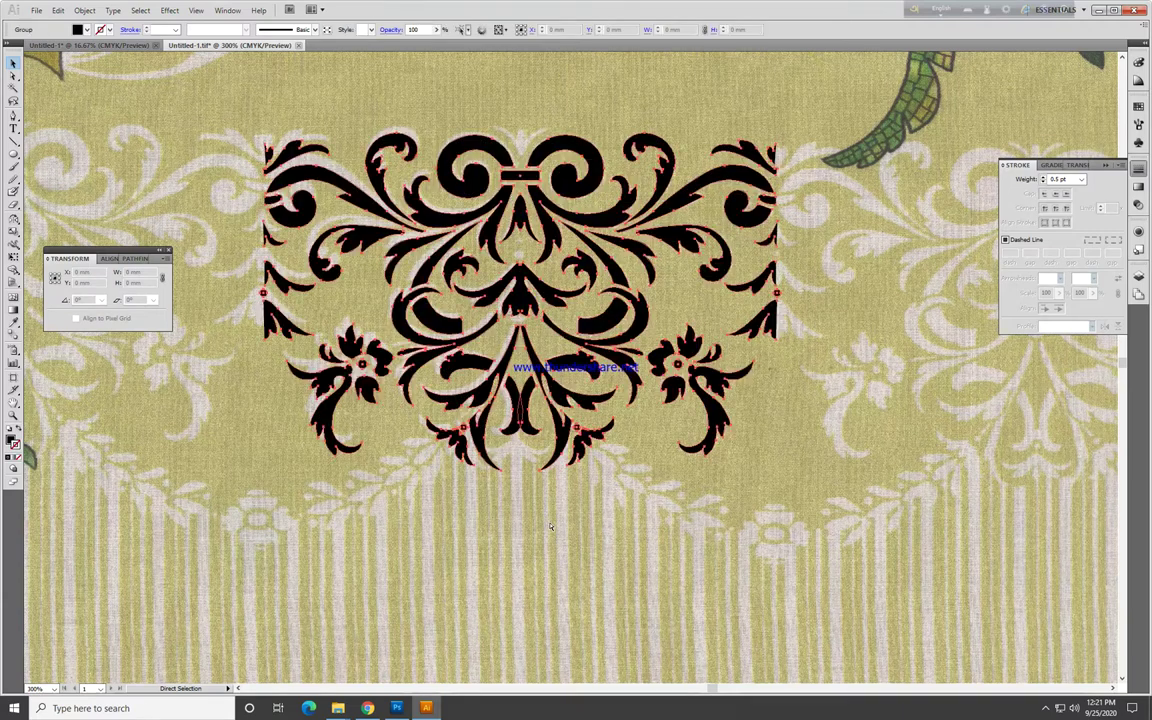
{"action": "key", "text": "Delete"}
{"action": "key", "text": "ctrl+z"}
{"action": "key", "text": "v"}
{"action": "left_click", "coordinate": [550, 525]}
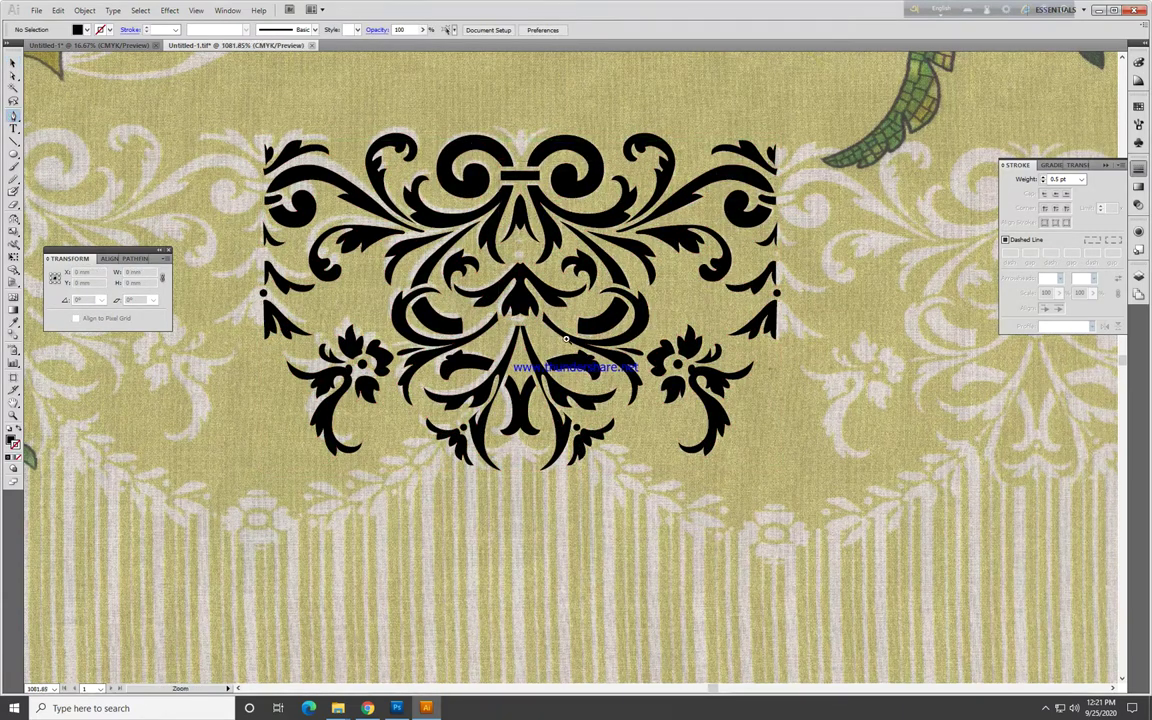
Step: Draw two small circles on the damask's centre line, the second one above the first
{"action": "left_click_drag", "start_coordinate": [483, 148], "coordinate": [653, 322]}
{"action": "key", "text": "l"}
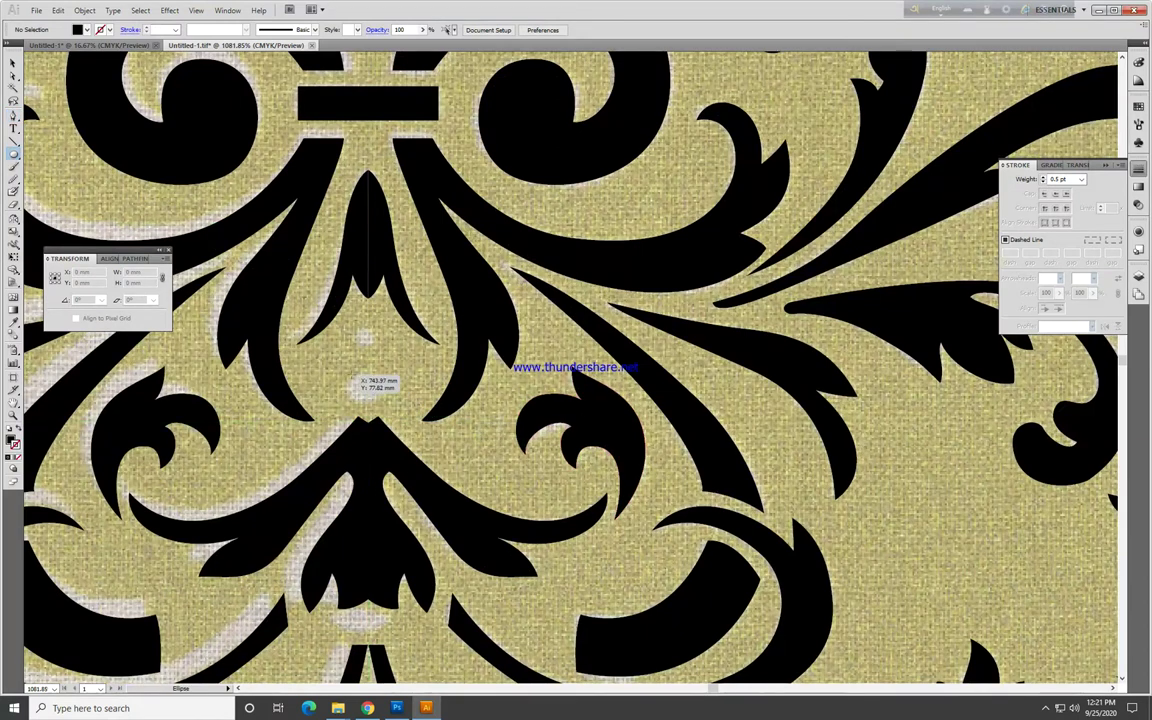
{"action": "left_click_drag", "start_coordinate": [369, 392], "coordinate": [384, 406]}
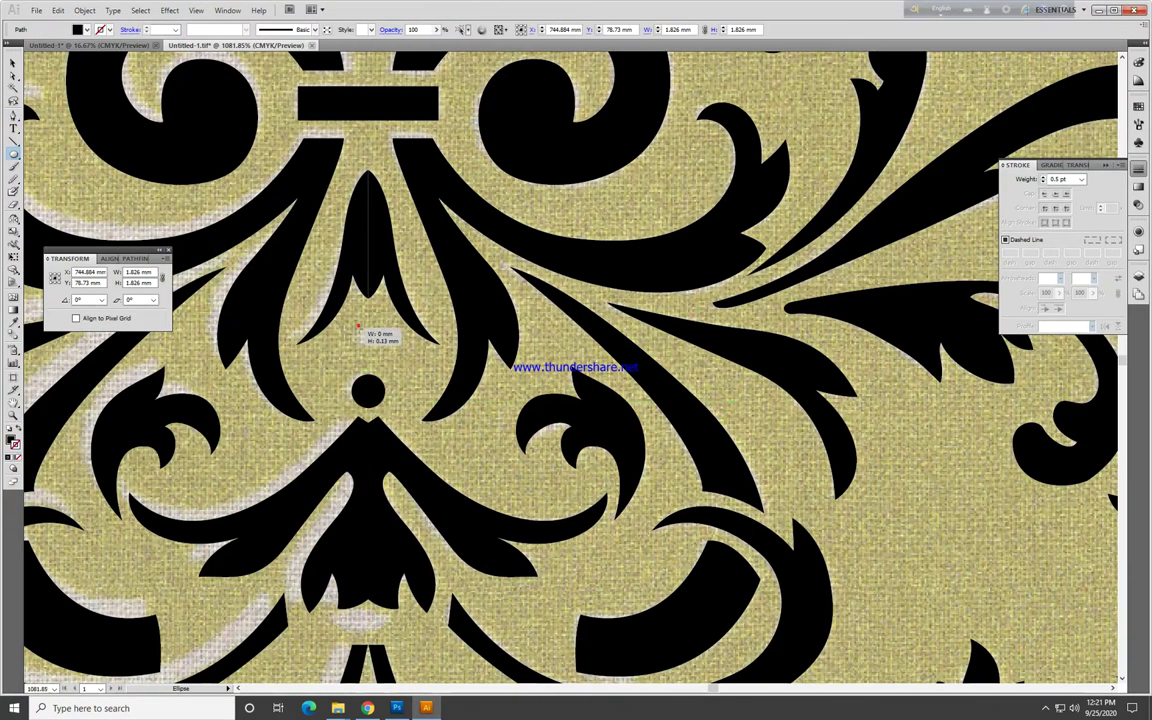
{"action": "left_click_drag", "start_coordinate": [358, 324], "coordinate": [376, 342]}
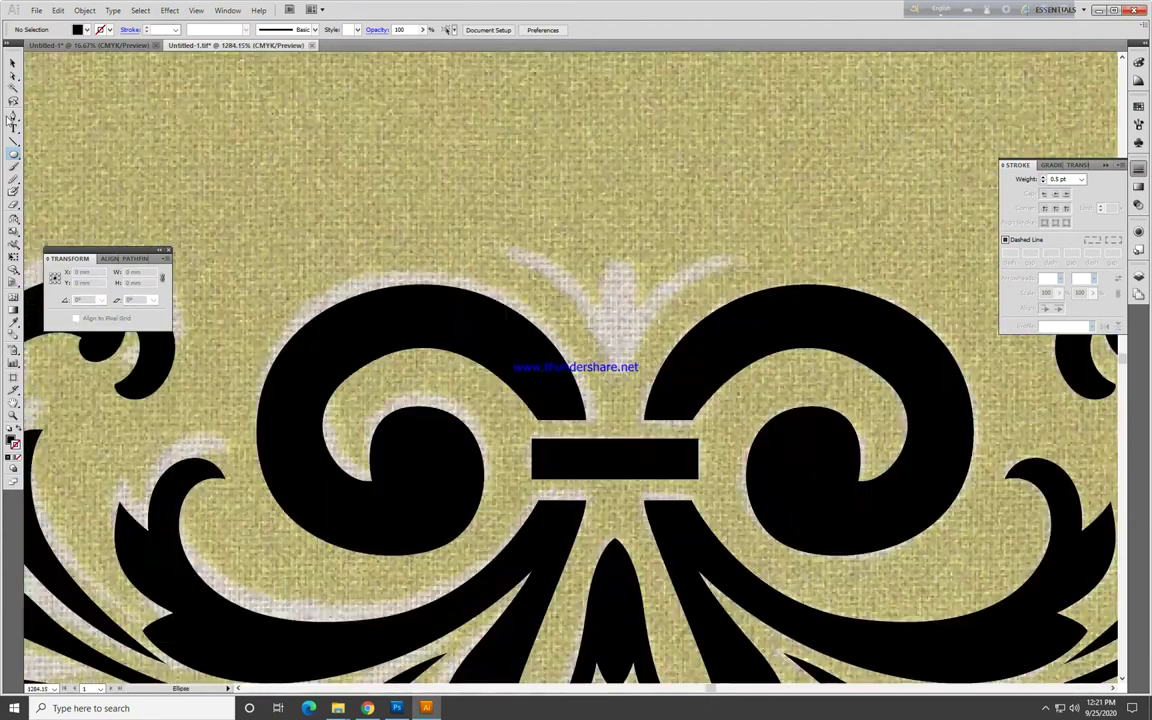
Step: Pen-draw one curved half of a pointed leaf tip above the centre bar
{"action": "left_click", "coordinate": [13, 114]}
{"action": "left_click_drag", "start_coordinate": [736, 425], "coordinate": [462, 199]}
{"action": "key", "text": "ctrl+minus"}
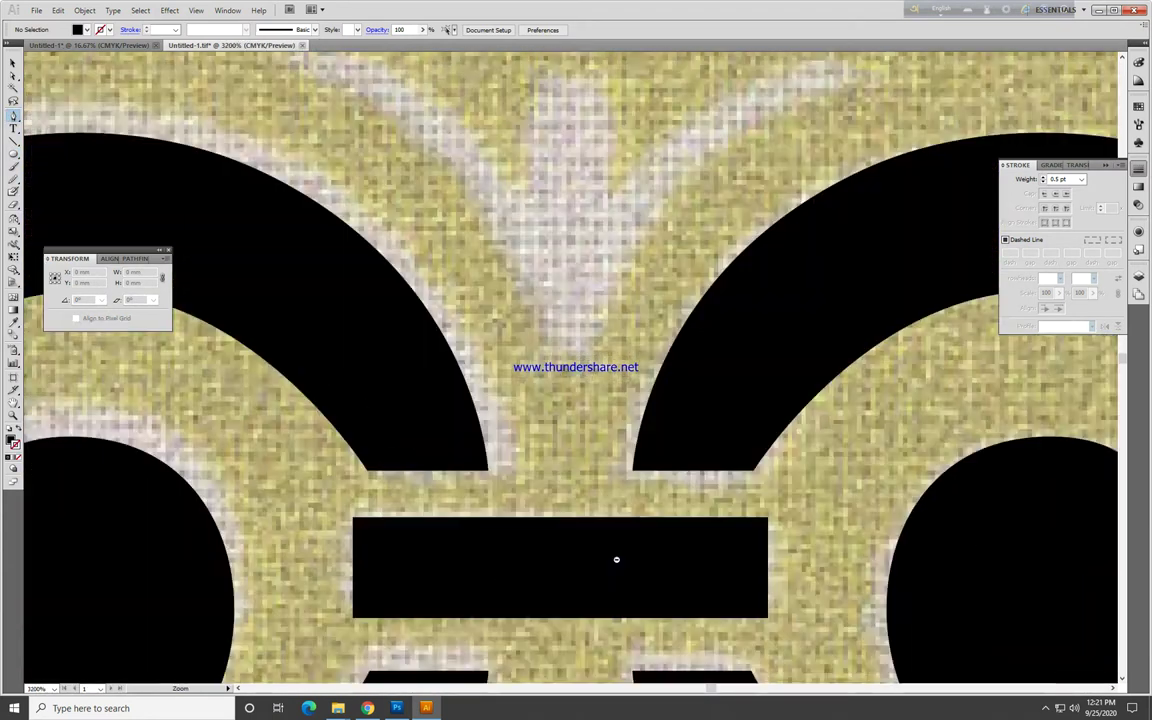
{"action": "mouse_move", "coordinate": [618, 562]}
{"action": "left_mouse_down"}
{"action": "mouse_move", "coordinate": [524, 222]}
{"action": "mouse_move", "coordinate": [580, 245]}
{"action": "left_mouse_up"}
{"action": "key", "text": "ctrl+minus"}
{"action": "mouse_move", "coordinate": [445, 268]}
{"action": "left_mouse_down"}
{"action": "mouse_move", "coordinate": [468, 267]}
{"action": "mouse_move", "coordinate": [605, 342]}
{"action": "left_mouse_up"}
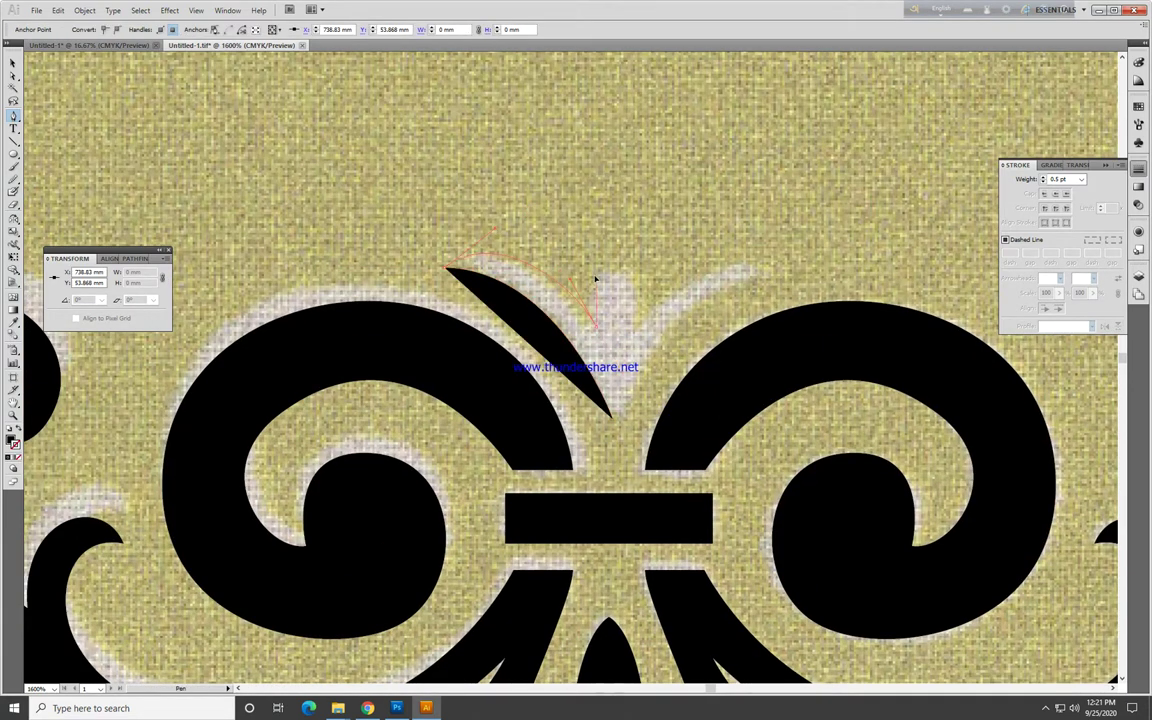
{"action": "left_click_drag", "start_coordinate": [595, 279], "coordinate": [617, 262]}
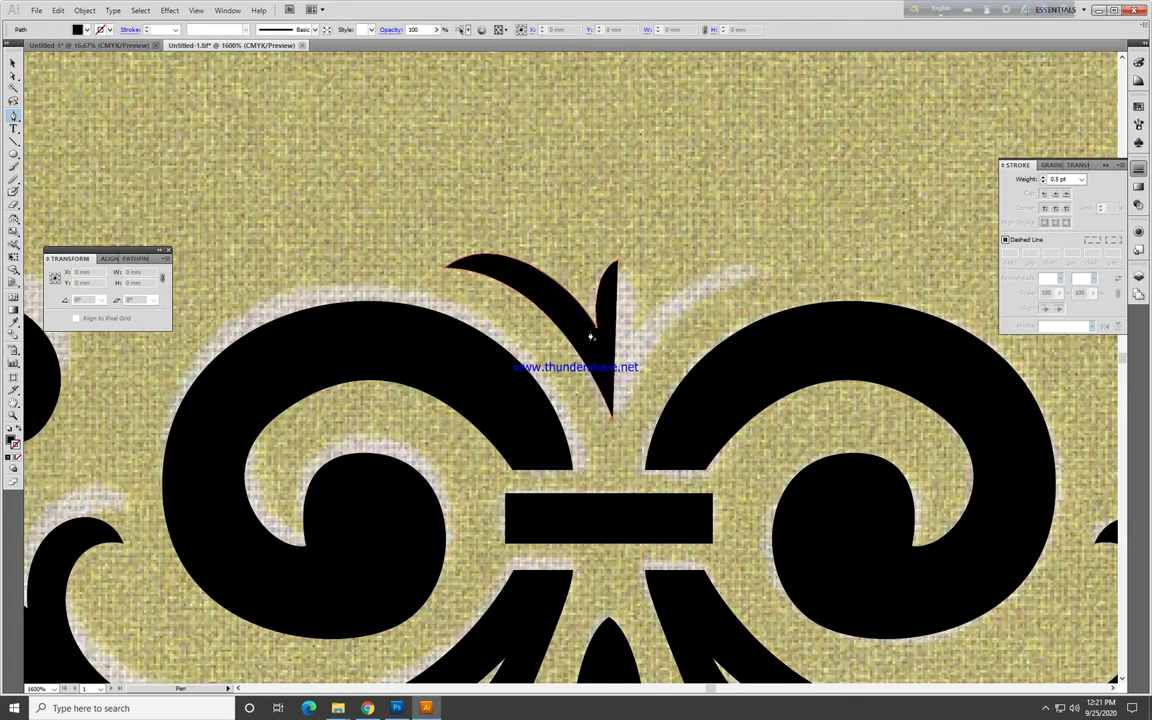
Step: Mirror a copy of the leaf half to the right and join the halves at top and bottom
{"action": "key", "text": "o"}
{"action": "left_click_drag", "start_coordinate": [603, 293], "coordinate": [705, 410]}
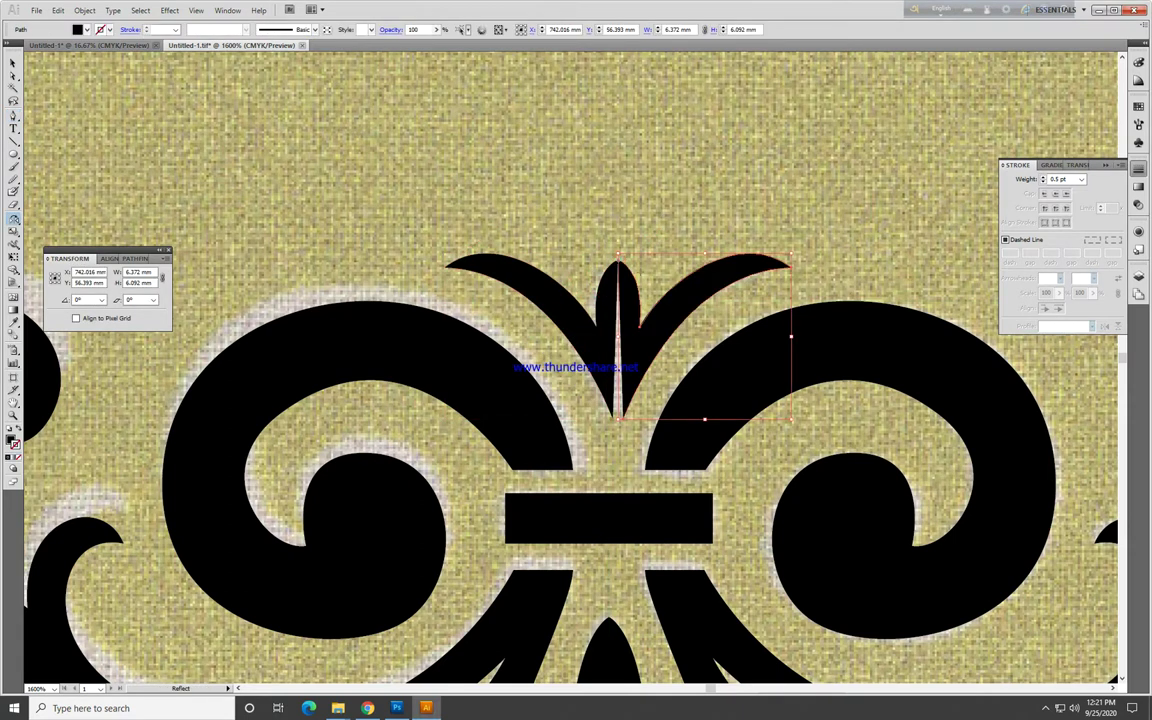
{"action": "key", "text": "a"}
{"action": "right_click", "coordinate": [628, 250]}
{"action": "left_click", "coordinate": [670, 325]}
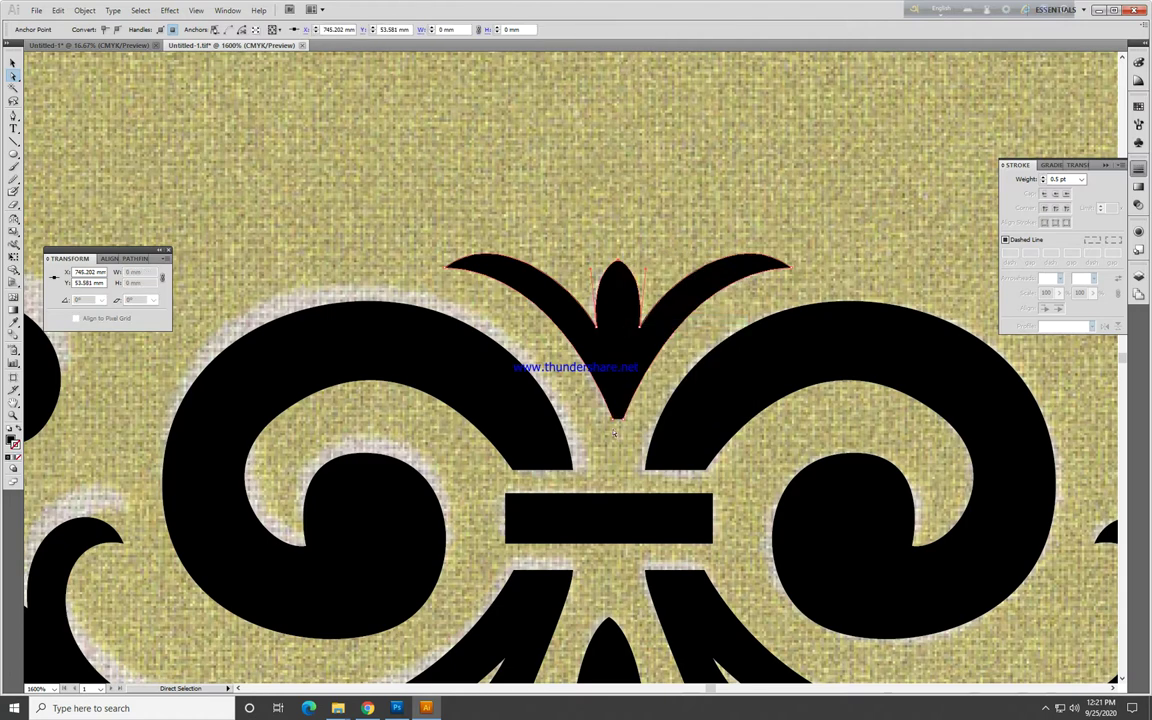
{"action": "right_click", "coordinate": [630, 380]}
{"action": "left_click", "coordinate": [663, 442]}
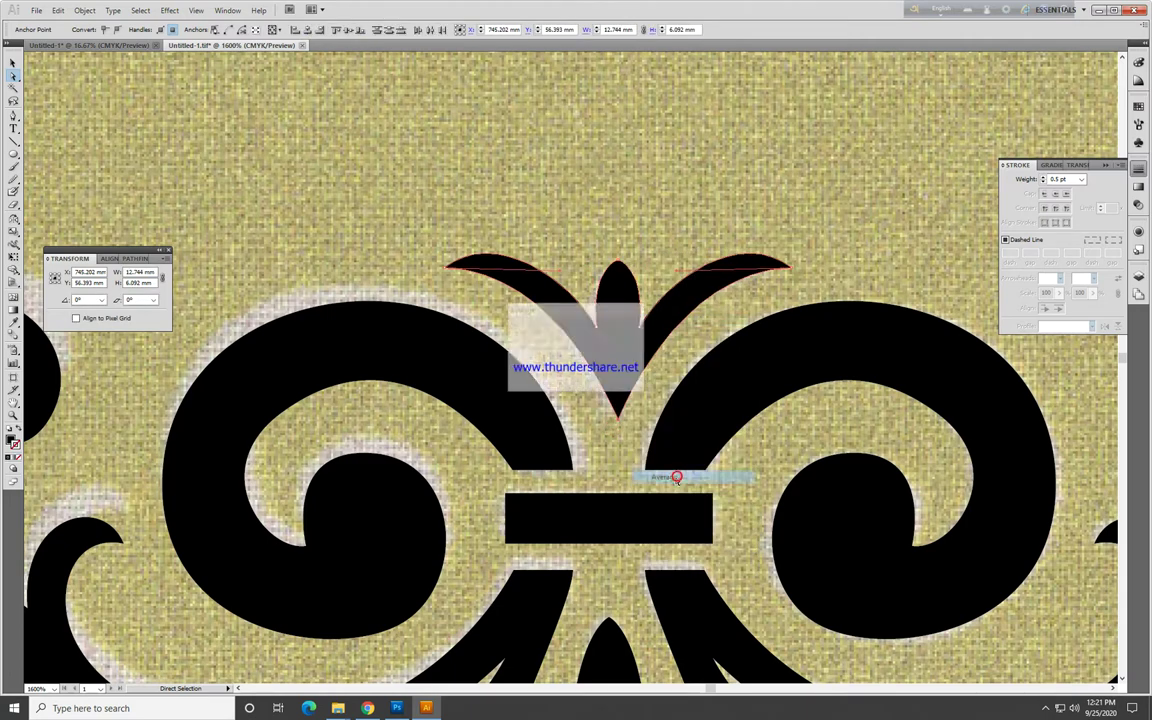
Step: Regroup the whole damask ornament, including the new leaf tip
{"action": "key", "text": "ctrl+minus"}
{"action": "key", "text": "ctrl+minus"}
{"action": "key", "text": "ctrl+minus"}
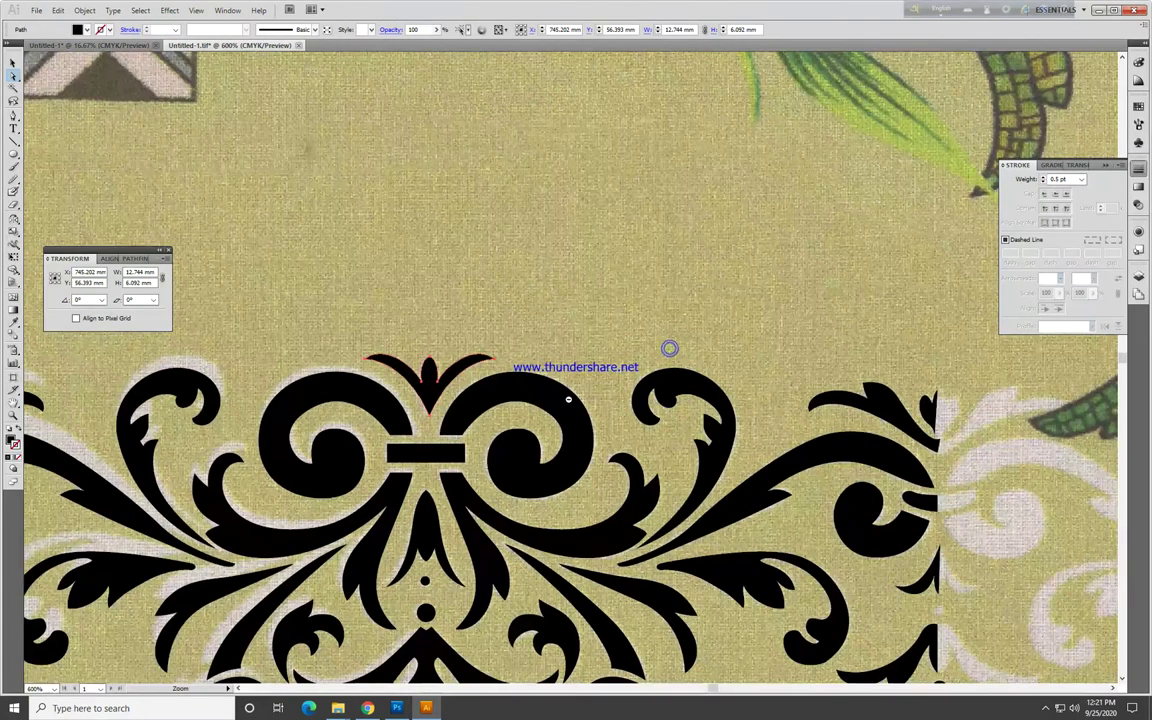
{"action": "key", "text": "ctrl+minus"}
{"action": "key", "text": "ctrl+minus"}
{"action": "key", "text": "v"}
{"action": "left_click", "coordinate": [568, 400]}
{"action": "right_click", "coordinate": [555, 380]}
{"action": "left_click", "coordinate": [617, 437]}
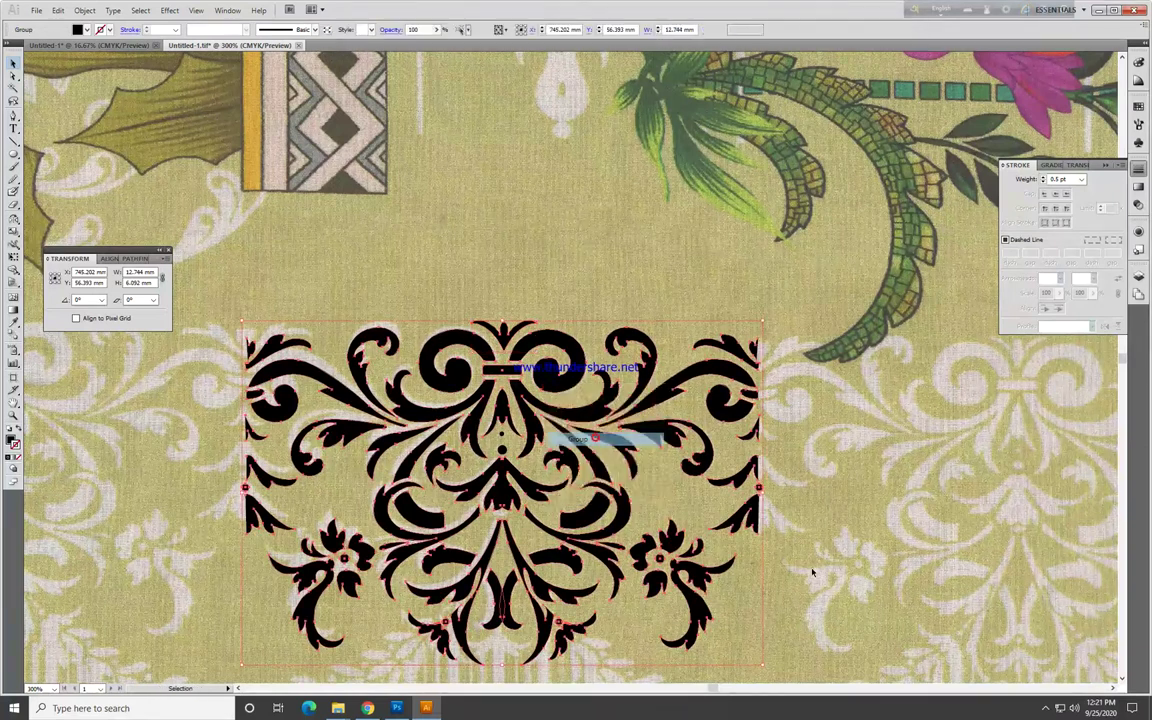
{"action": "left_click", "coordinate": [727, 568]}
{"action": "left_click", "coordinate": [655, 520]}
{"action": "key", "text": "ctrl+minus"}
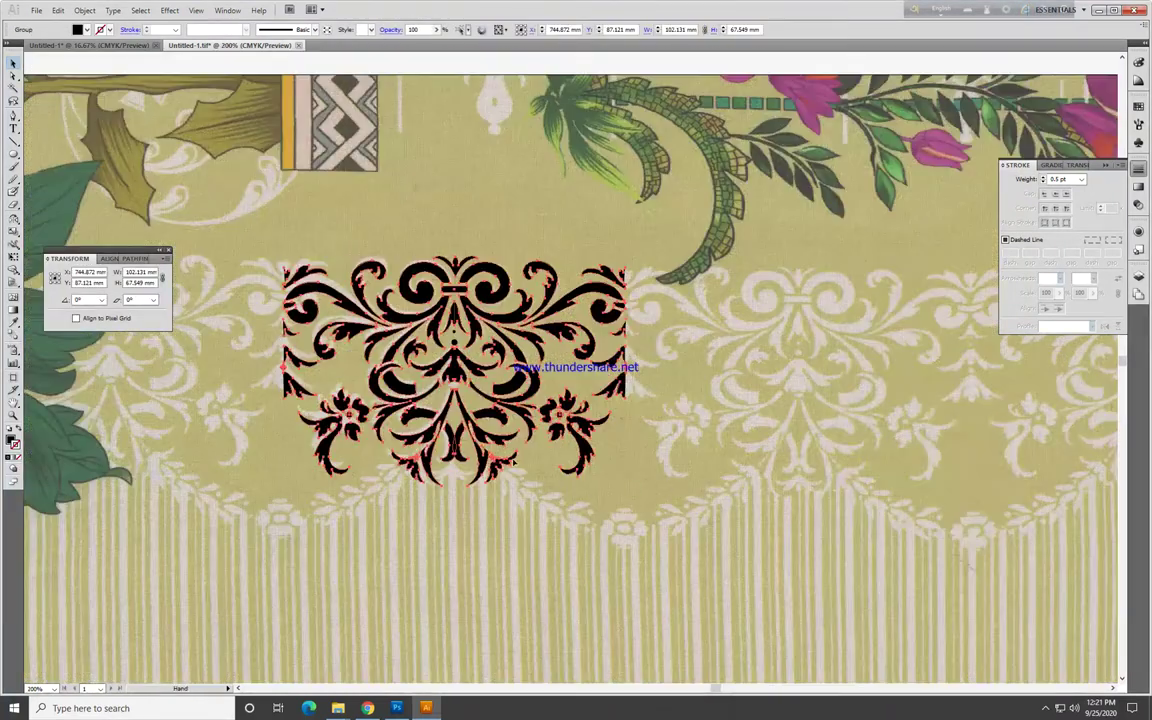
{"action": "key", "text": "space"}
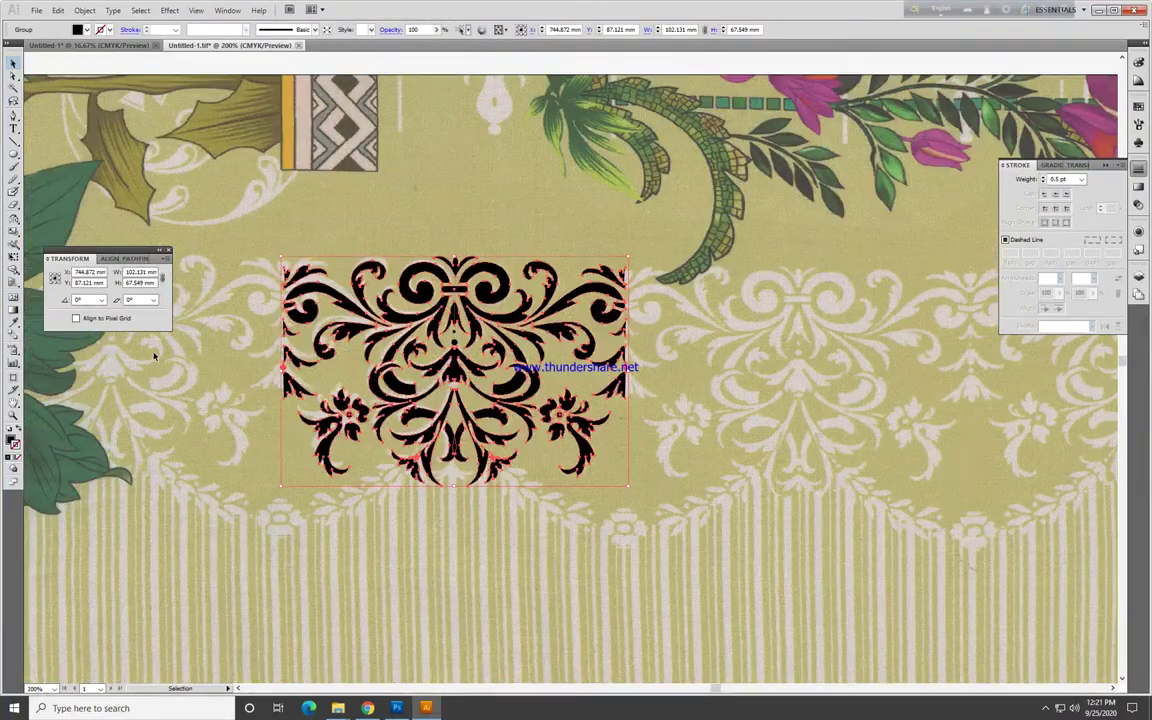
{"action": "left_click", "coordinate": [515, 370]}
{"action": "key", "text": "ctrl+k"}
{"action": "key", "text": "Return"}
{"action": "key", "text": "alt+Right"}
{"action": "key", "text": "ctrl+z"}
{"action": "key", "text": "ctrl+k"}
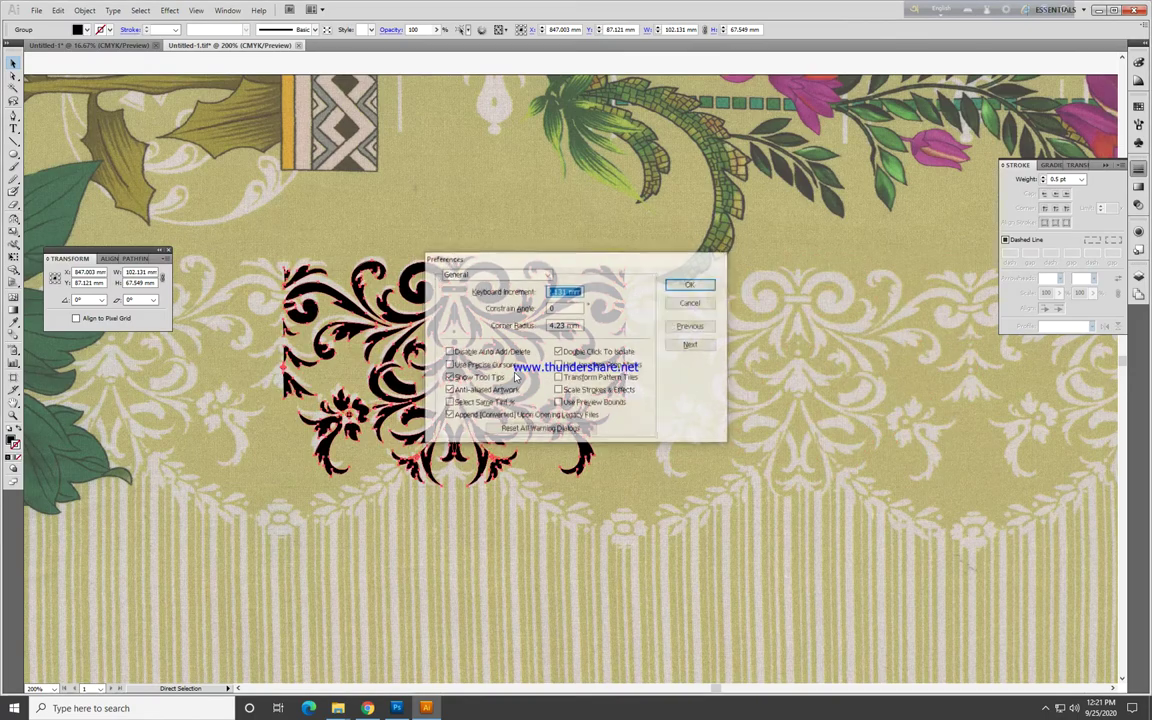
{"action": "key", "text": "Return"}
{"action": "key", "text": "alt+Right"}
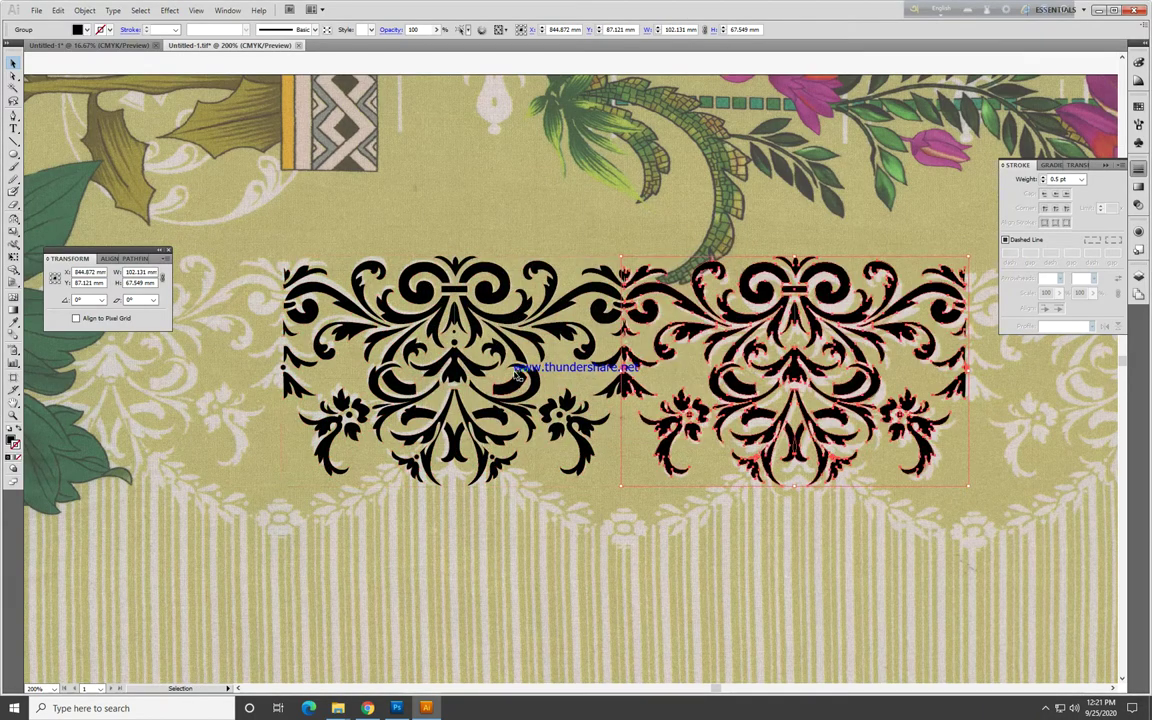
{"action": "key", "text": "ctrl+space"}
{"action": "left_click_drag", "start_coordinate": [852, 470], "coordinate": [1120, 300]}
{"action": "key", "text": "ctrl+k"}
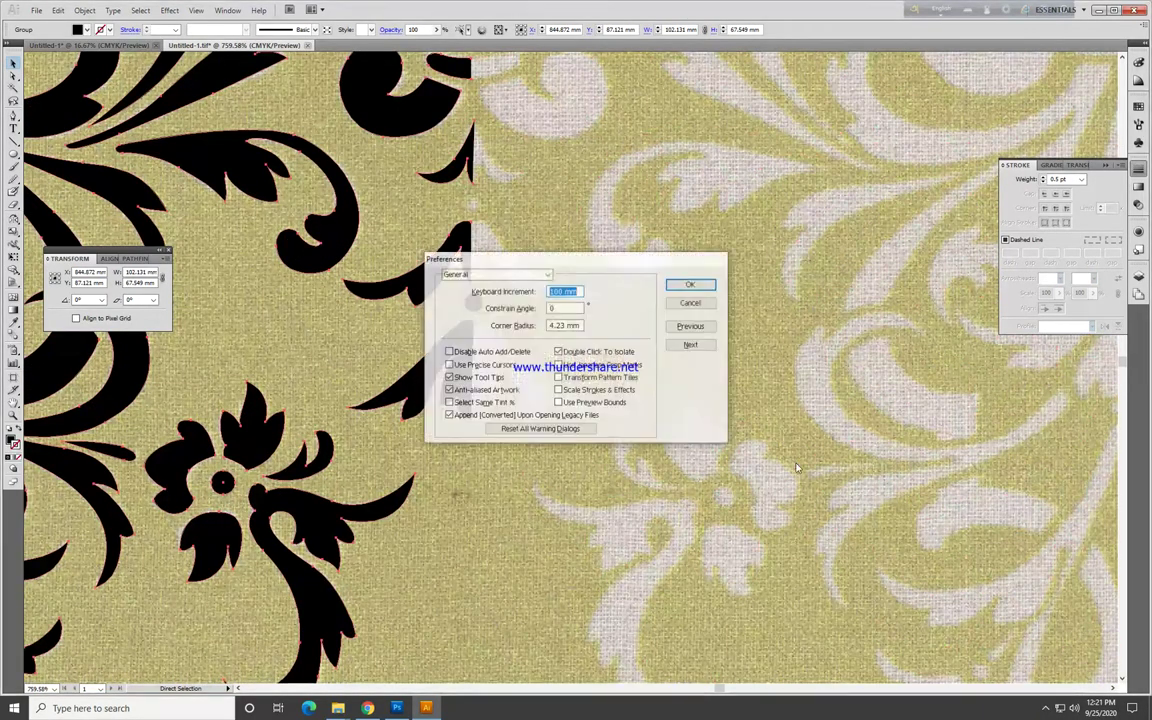
{"action": "type", "text": "10"}
{"action": "key", "text": "Return"}
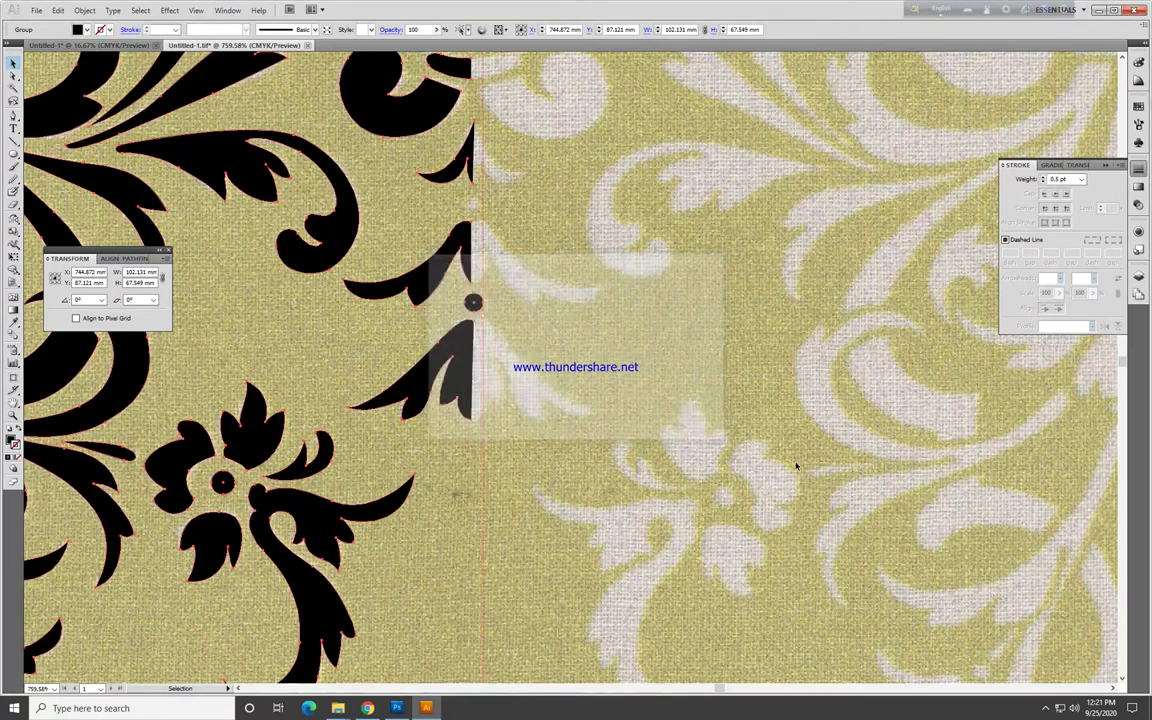
{"action": "key", "text": "Left"}
{"action": "key", "text": "Right"}
{"action": "key", "text": "ctrl+space"}
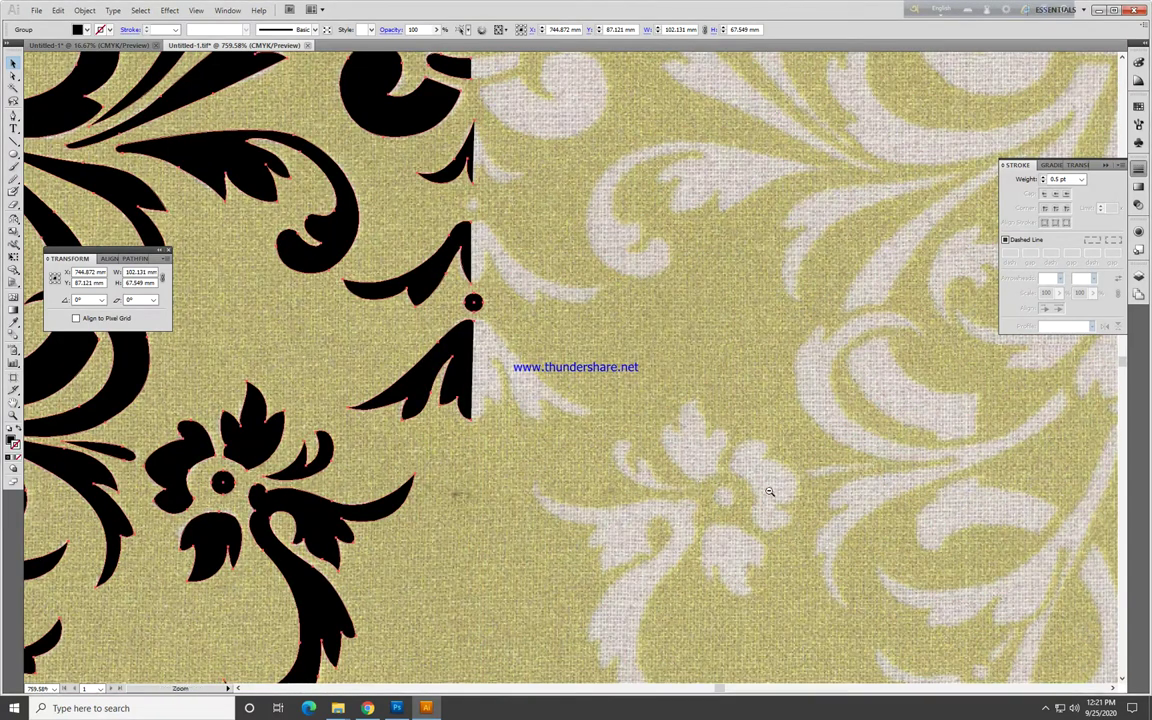
{"action": "key", "text": "o"}
{"action": "left_click_drag", "start_coordinate": [423, 377], "coordinate": [488, 411]}
{"action": "key", "text": "ctrl+shift+a"}
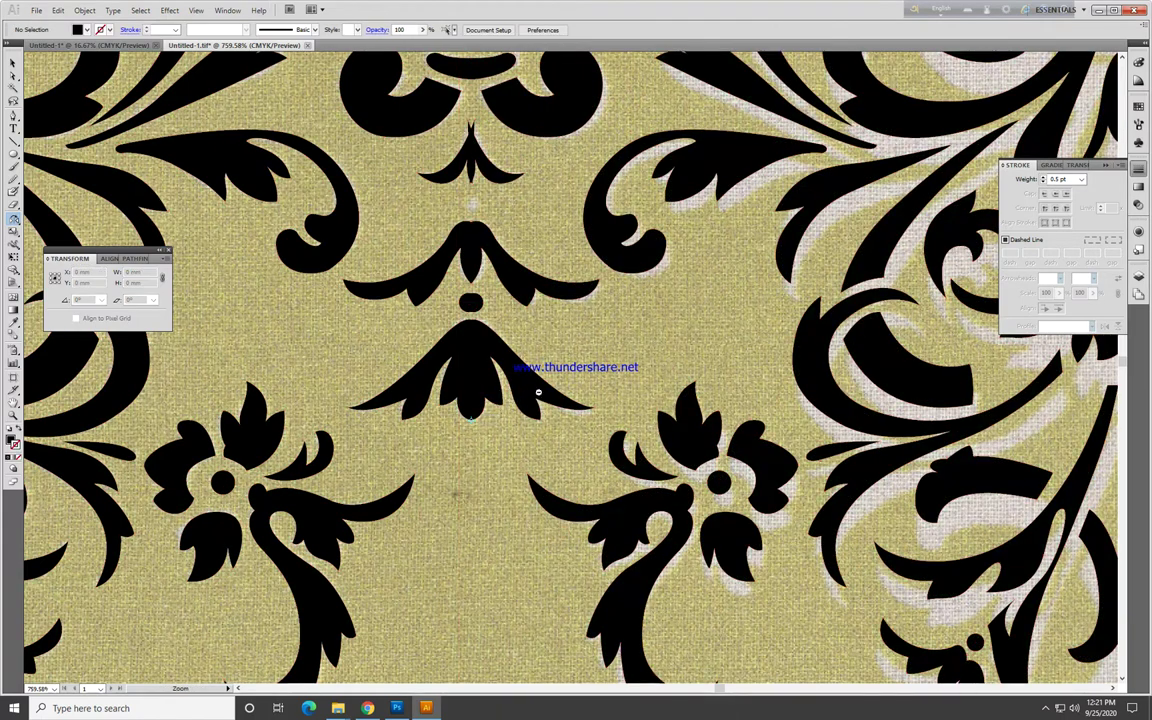
{"action": "left_click", "coordinate": [538, 393], "text": "alt"}
{"action": "left_click", "coordinate": [560, 265], "text": "alt"}
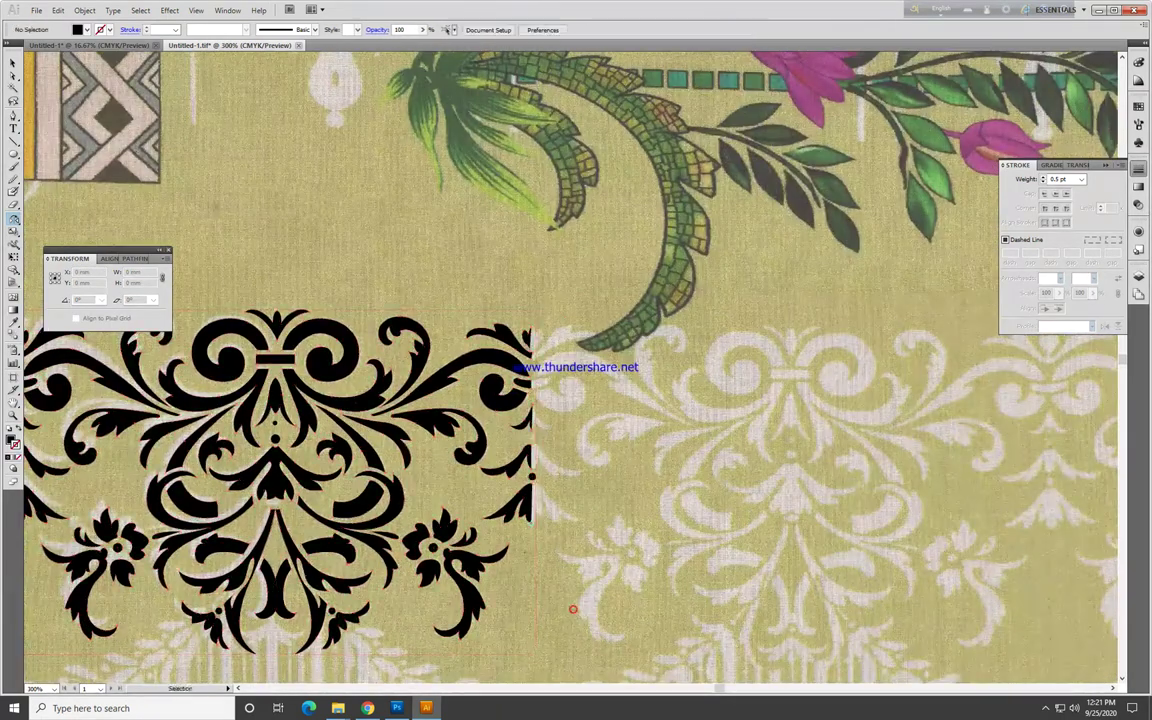
{"action": "left_click_drag", "start_coordinate": [573, 609], "coordinate": [558, 582]}
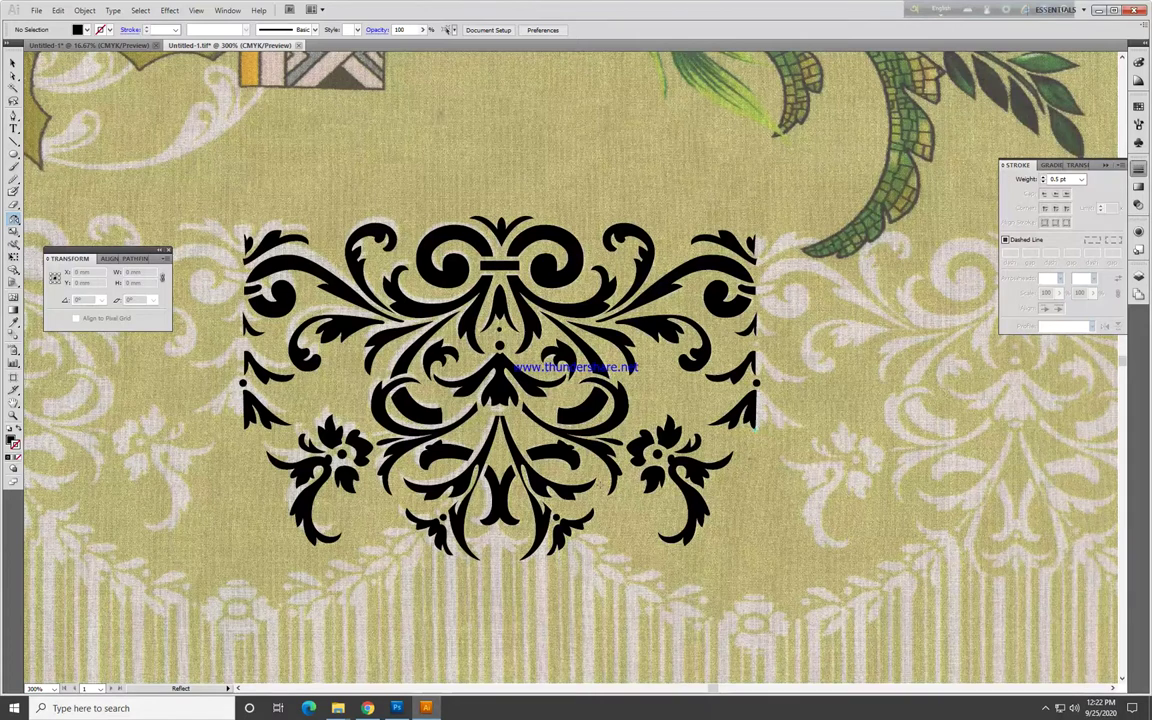
{"action": "left_click", "coordinate": [599, 436], "text": "alt"}
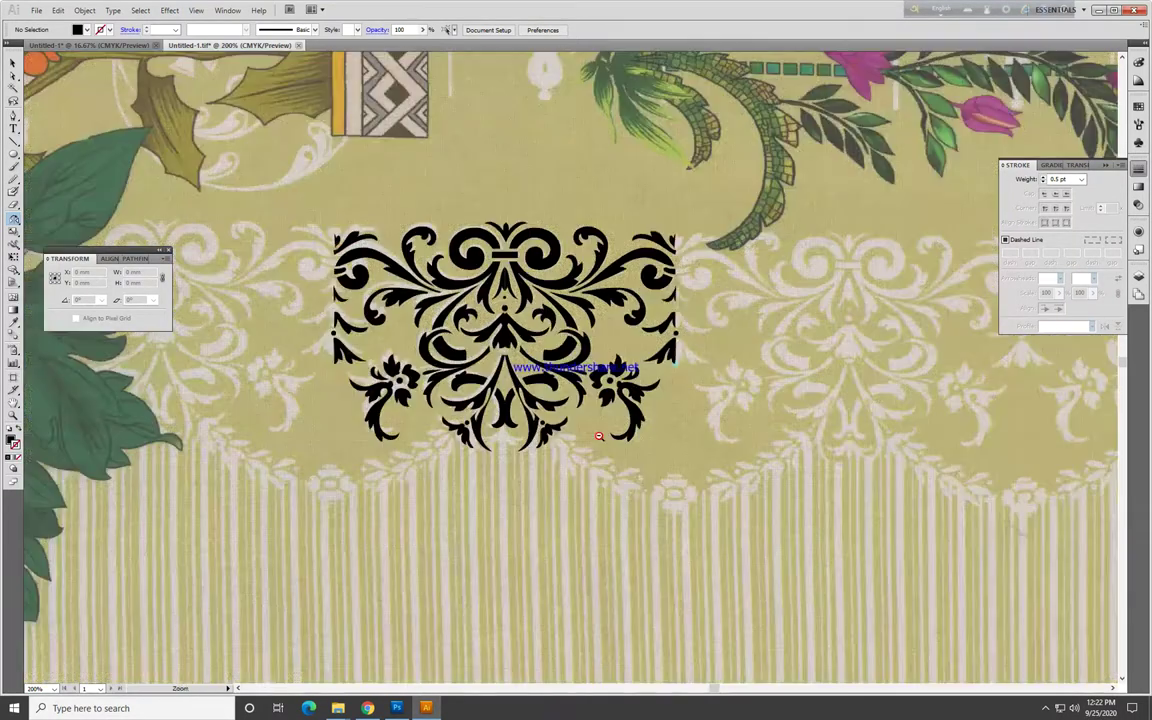
{"action": "mouse_move", "coordinate": [554, 405]}
{"action": "left_mouse_down"}
{"action": "mouse_move", "coordinate": [850, 373]}
{"action": "mouse_move", "coordinate": [835, 378]}
{"action": "left_mouse_up"}
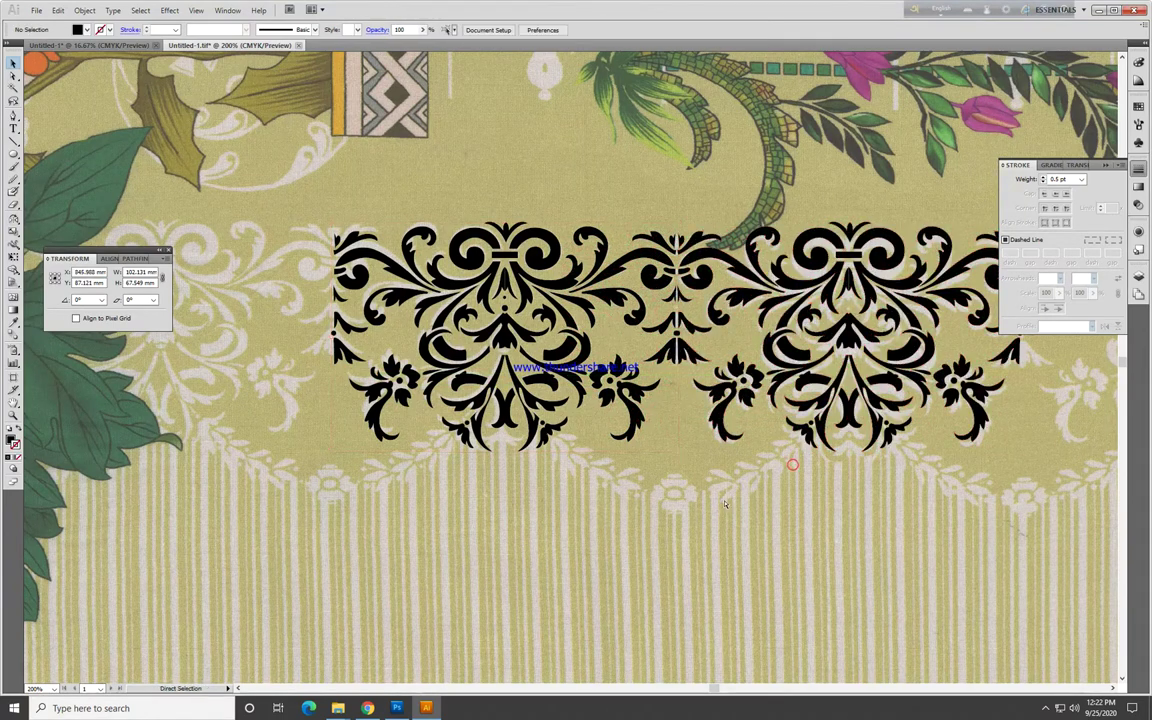
{"action": "left_click", "coordinate": [686, 460]}
{"action": "key", "text": "ctrl+z"}
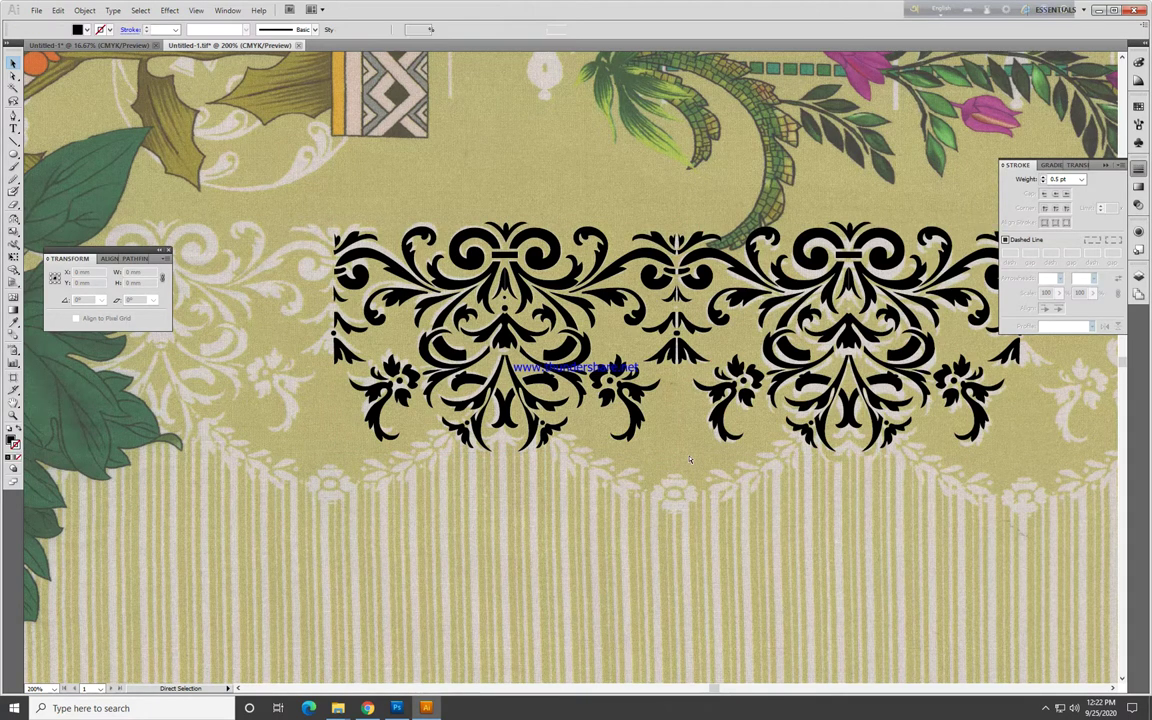
{"action": "key", "text": "ctrl+z"}
{"action": "left_click", "coordinate": [404, 535]}
{"action": "key", "text": "z"}
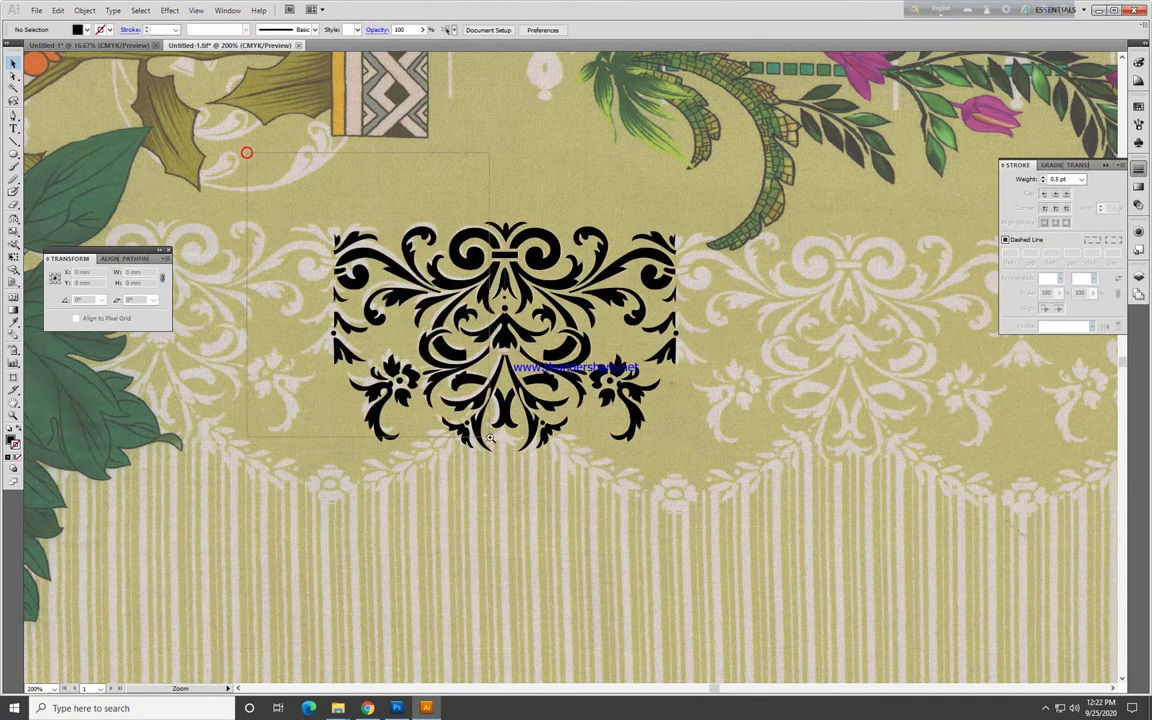
Step: Show the rulers and place a vertical guide at the damask's left edge
{"action": "left_click_drag", "start_coordinate": [240, 155], "coordinate": [522, 445]}
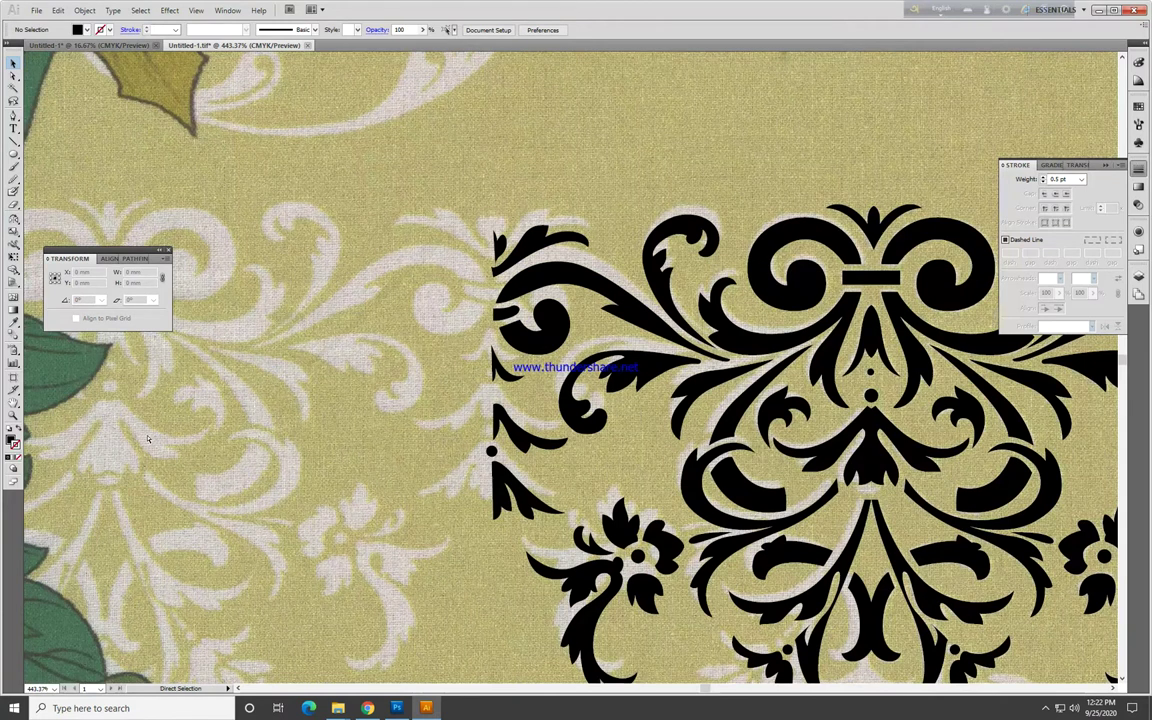
{"action": "key", "text": "ctrl+r"}
{"action": "left_click_drag", "start_coordinate": [466, 325], "coordinate": [494, 303]}
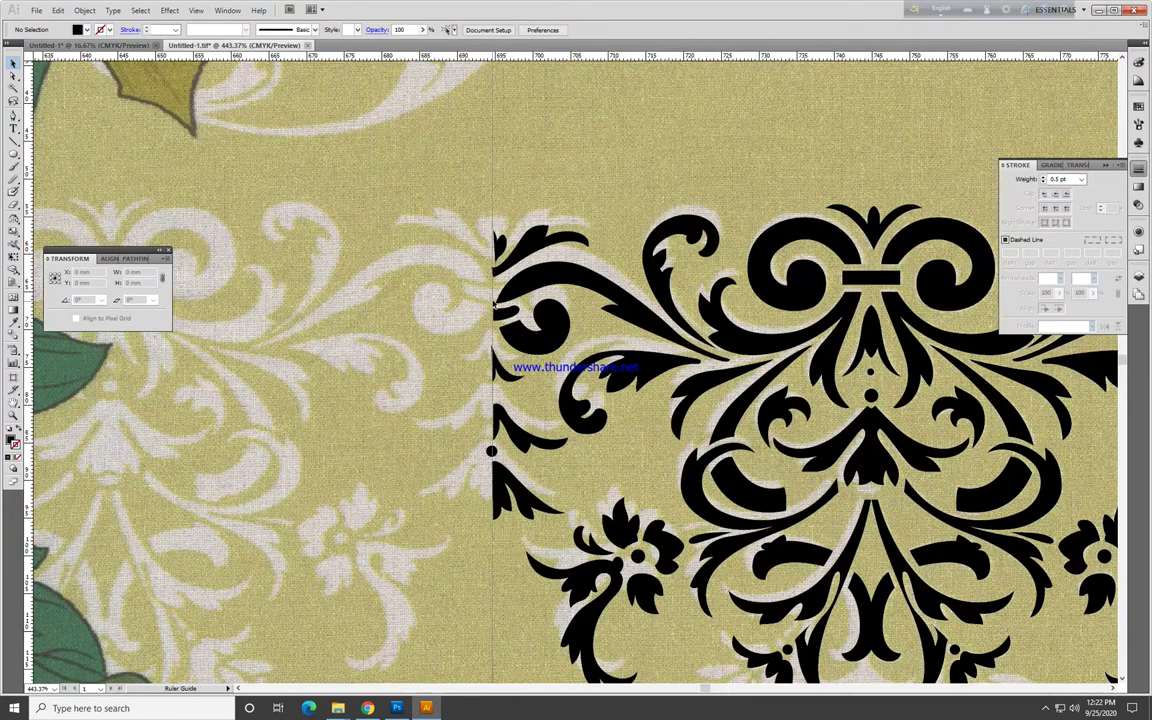
{"action": "left_click_drag", "start_coordinate": [463, 187], "coordinate": [557, 331]}
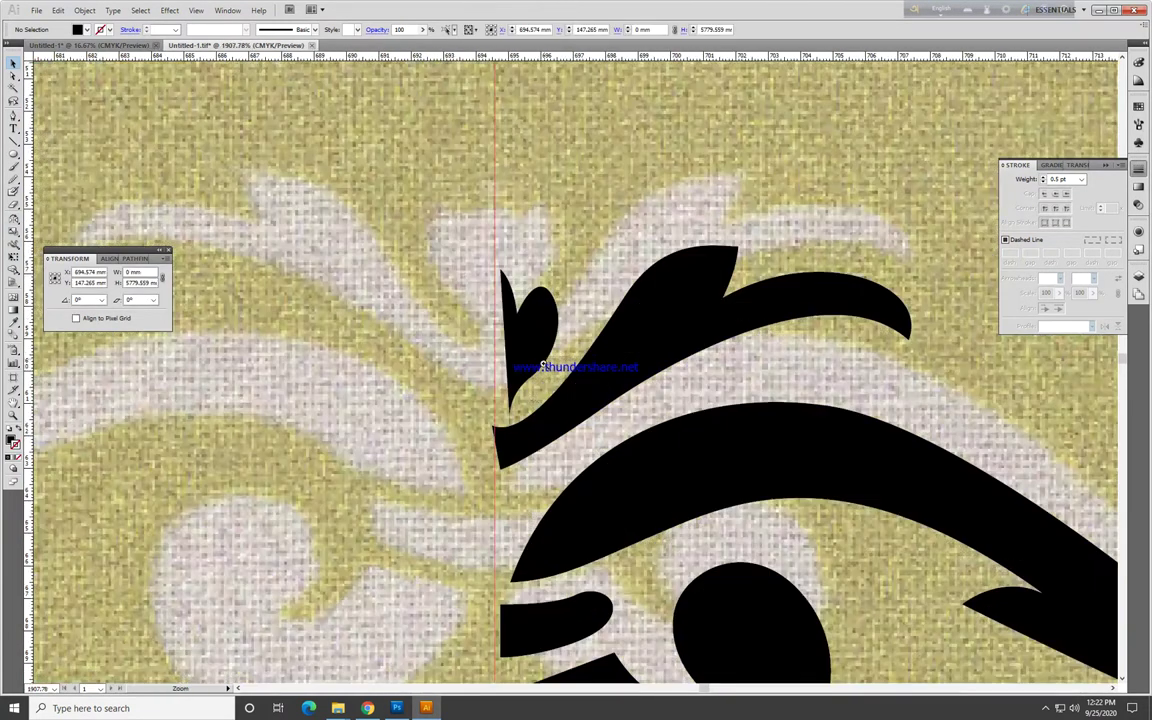
Step: Snap the heart-shaped edge piece's anchor onto the guide
{"action": "left_click", "coordinate": [497, 425]}
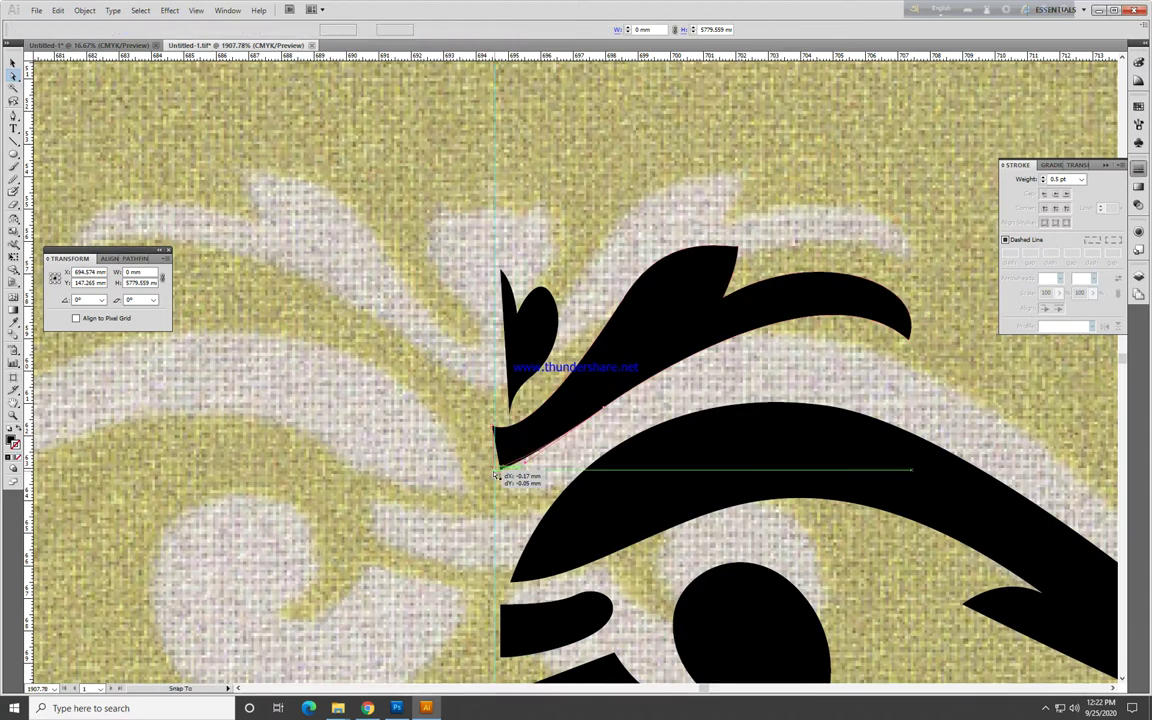
{"action": "left_click", "coordinate": [512, 418]}
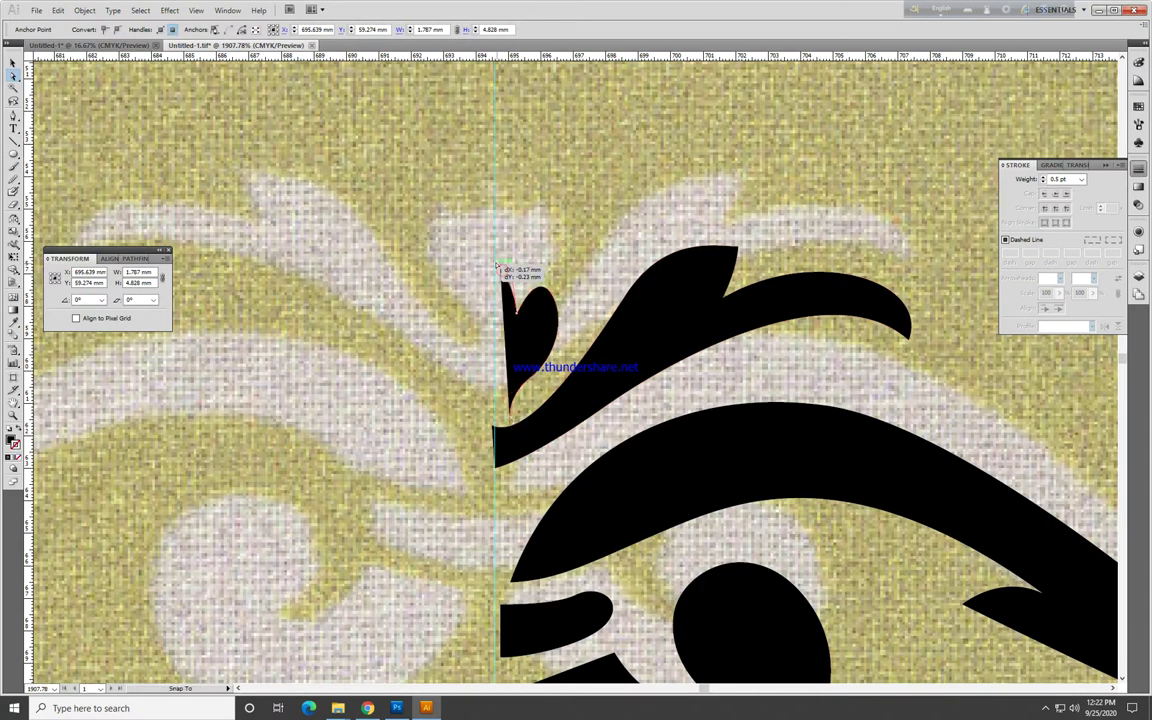
{"action": "left_click_drag", "start_coordinate": [503, 272], "coordinate": [496, 263]}
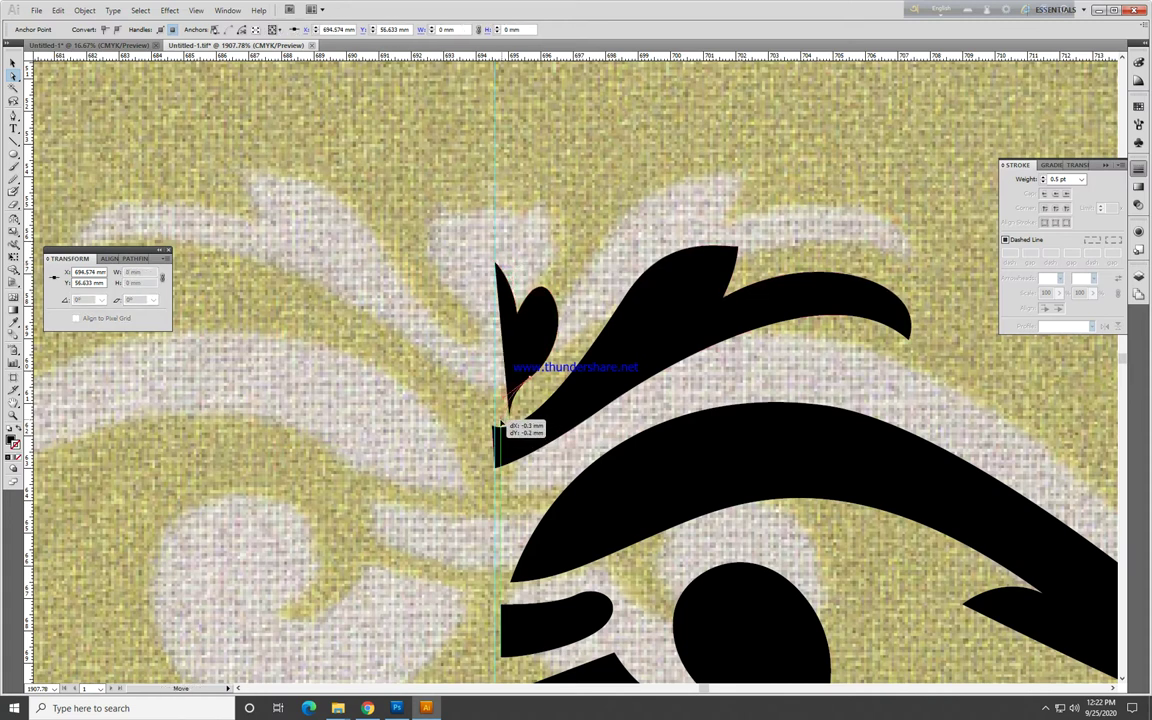
{"action": "left_click", "coordinate": [432, 494]}
Step: Snap the lobe's top-left and bottom-left anchors onto the guide, then select the pointed edge shape
{"action": "key", "text": "ctrl+minus"}
{"action": "scroll", "coordinate": [543, 518], "scroll_direction": "up", "scroll_amount": 1}
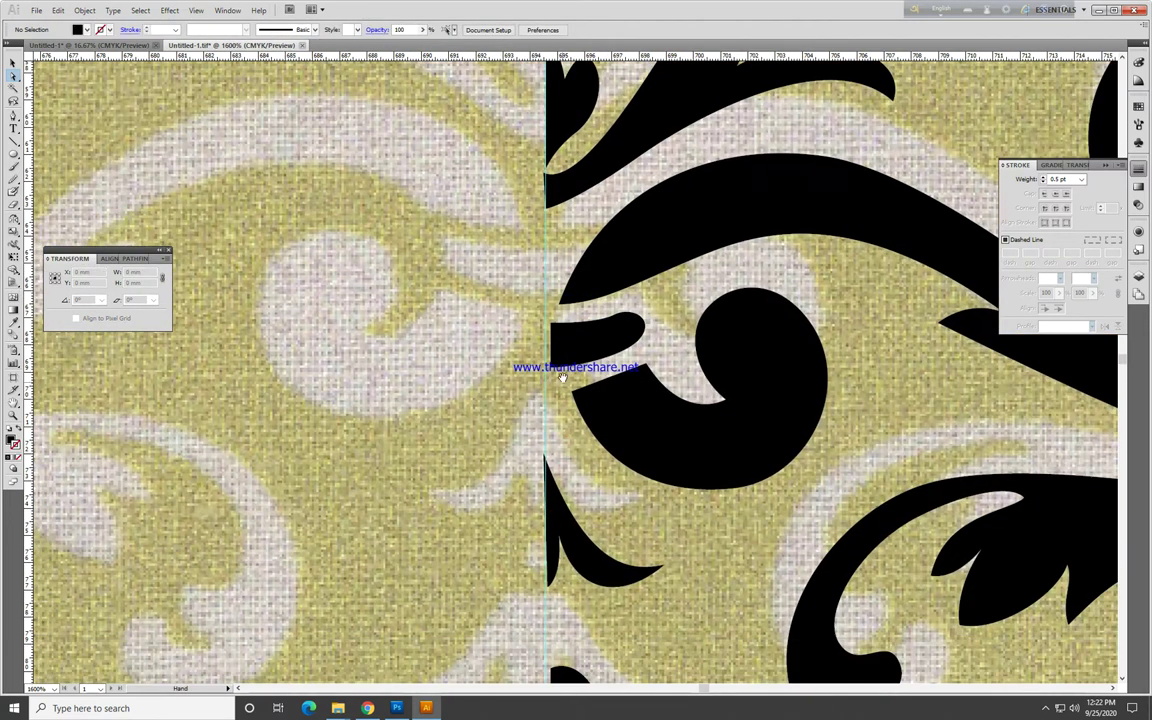
{"action": "scroll", "coordinate": [520, 450], "scroll_direction": "up", "scroll_amount": 1}
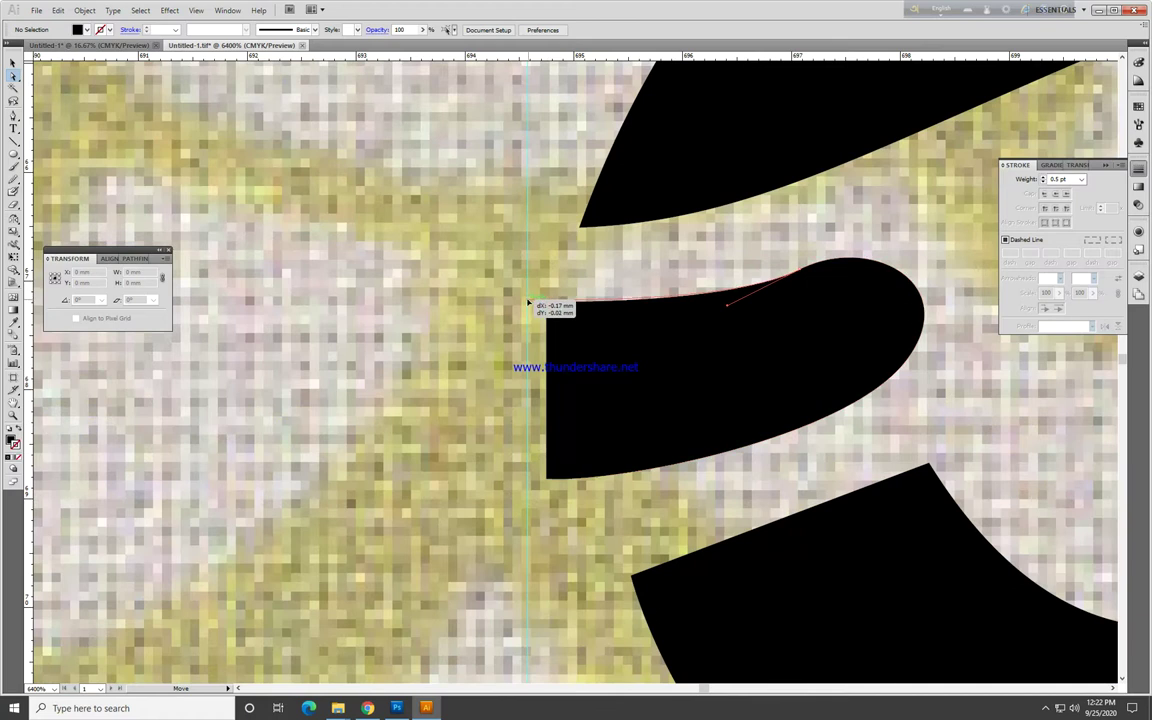
{"action": "left_click_drag", "start_coordinate": [548, 303], "coordinate": [528, 299]}
{"action": "left_click_drag", "start_coordinate": [546, 477], "coordinate": [536, 483]}
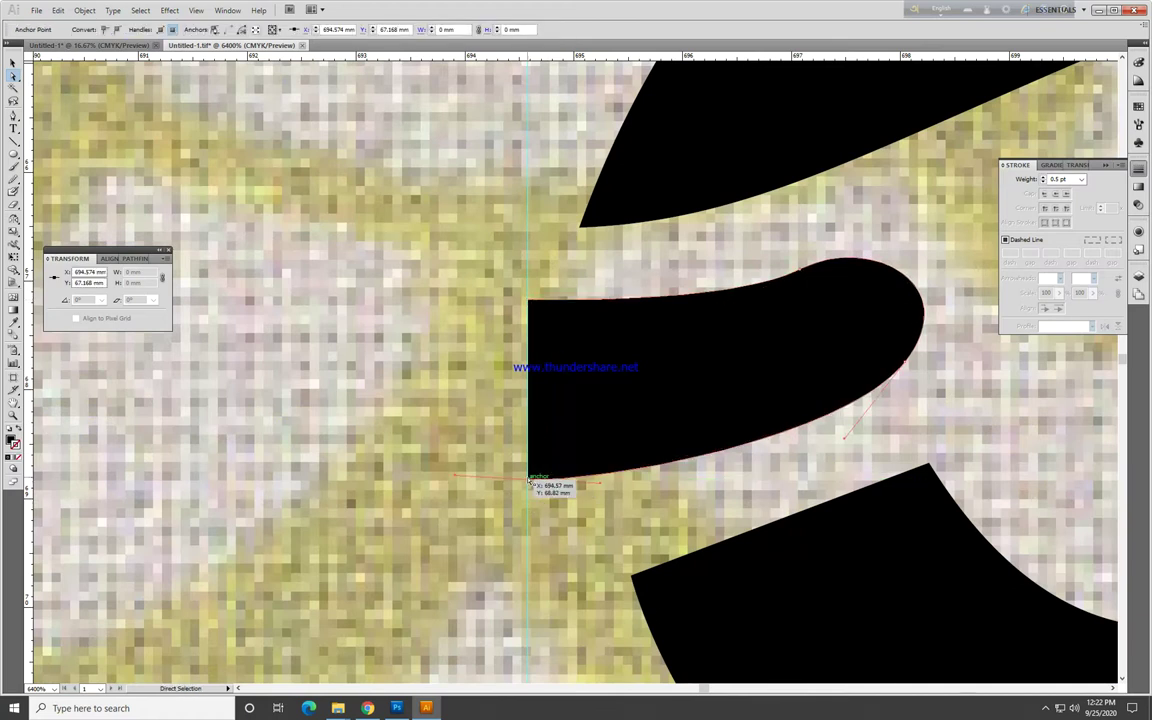
{"action": "scroll", "coordinate": [571, 525], "scroll_direction": "down", "scroll_amount": 2}
{"action": "scroll", "coordinate": [572, 521], "scroll_direction": "down", "scroll_amount": 1}
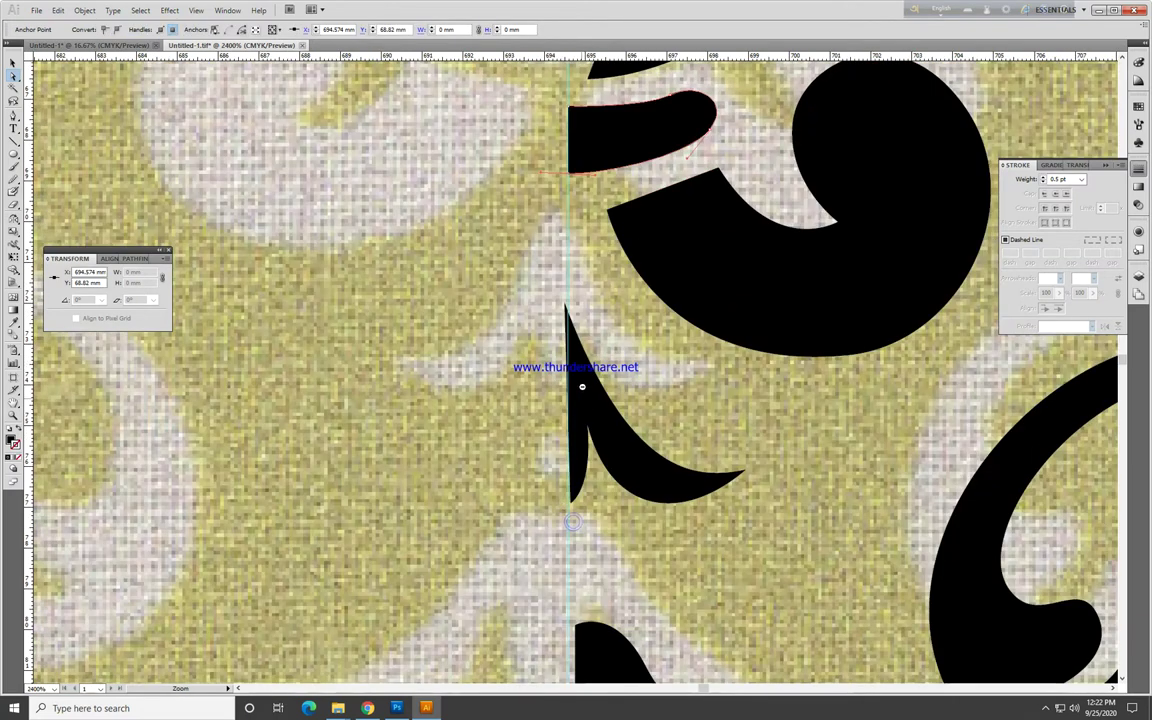
{"action": "left_click", "coordinate": [578, 328]}
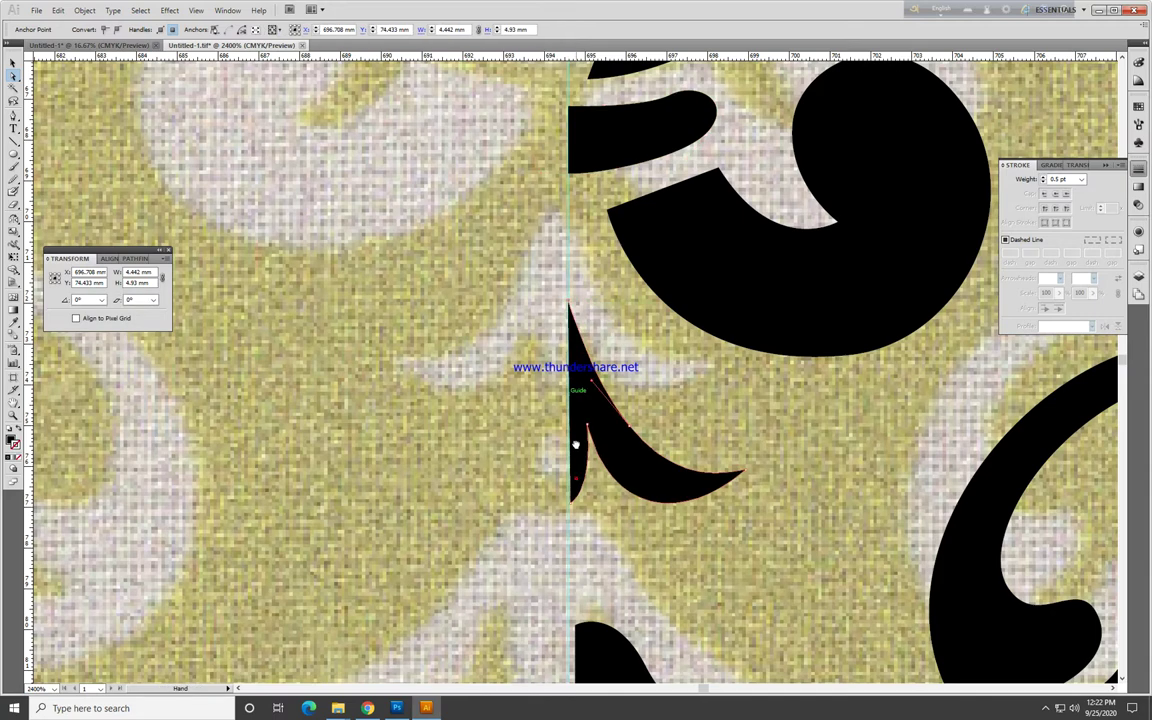
{"action": "scroll", "coordinate": [576, 444], "scroll_direction": "down", "scroll_amount": 3}
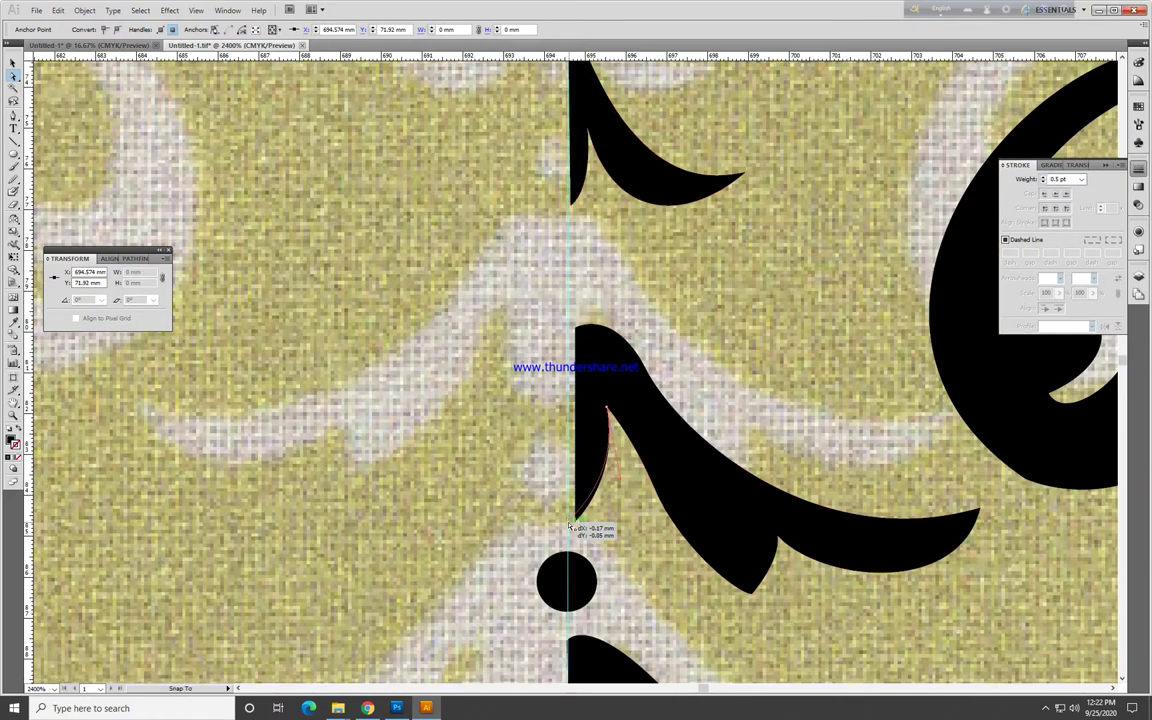
{"action": "left_click", "coordinate": [580, 325]}
{"action": "scroll", "coordinate": [578, 328], "scroll_direction": "down", "scroll_amount": 3}
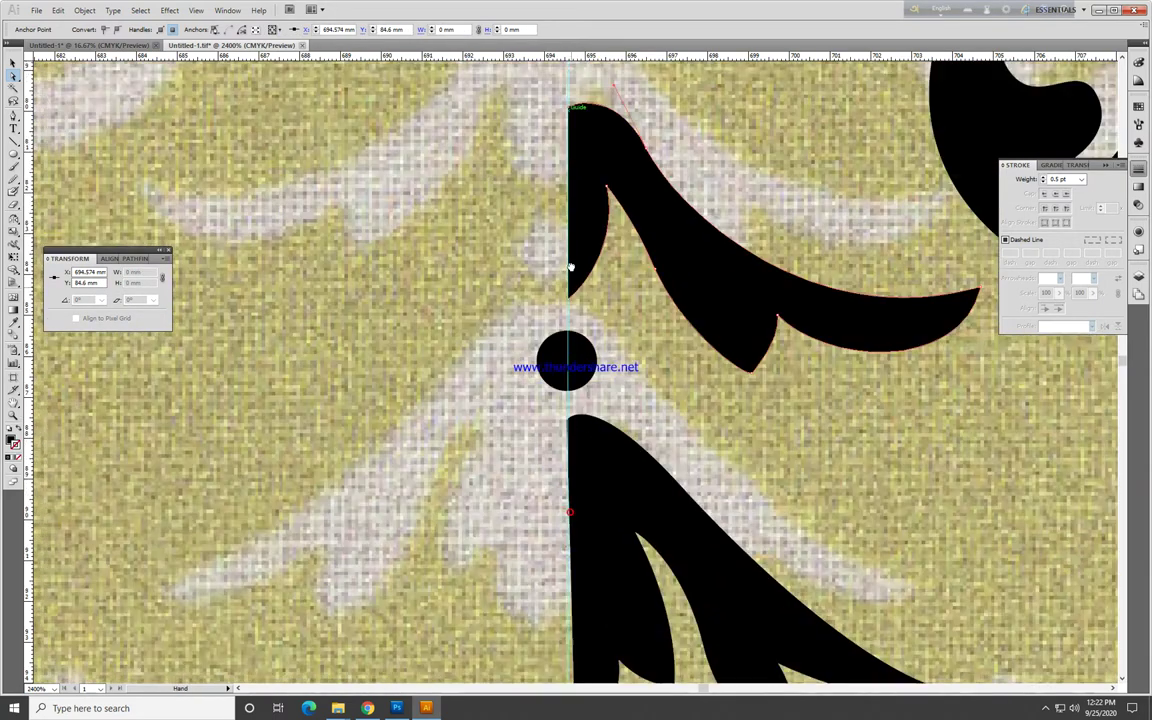
Step: Cut the small circle with a rectangle via Pathfinder Divide, leaving a half circle at the guide
{"action": "left_click", "coordinate": [547, 331]}
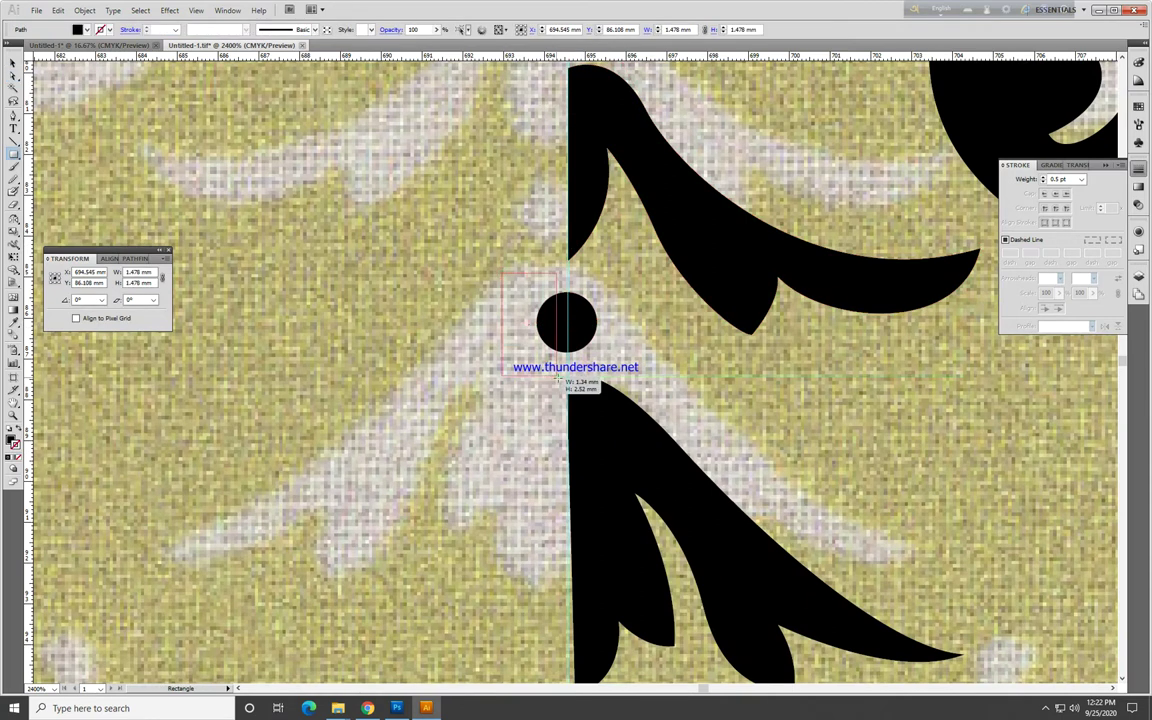
{"action": "left_click_drag", "start_coordinate": [503, 271], "coordinate": [569, 381]}
{"action": "key", "text": "a"}
{"action": "left_click", "coordinate": [582, 318], "text": "shift"}
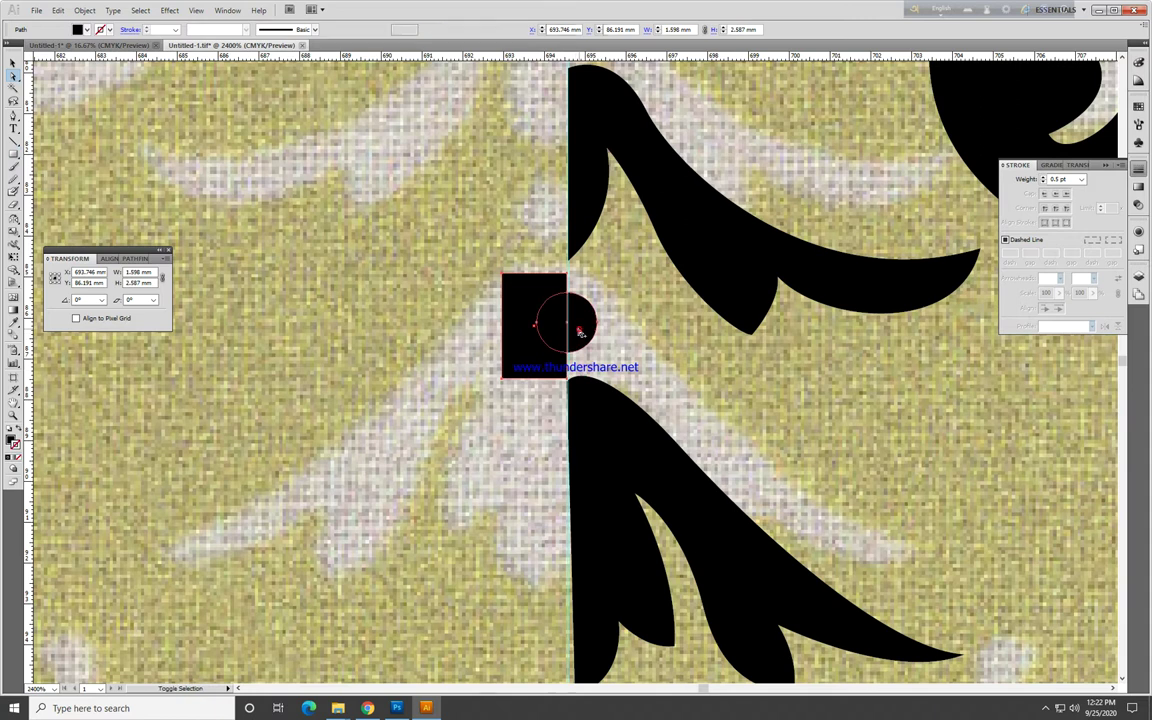
{"action": "left_click", "coordinate": [133, 259]}
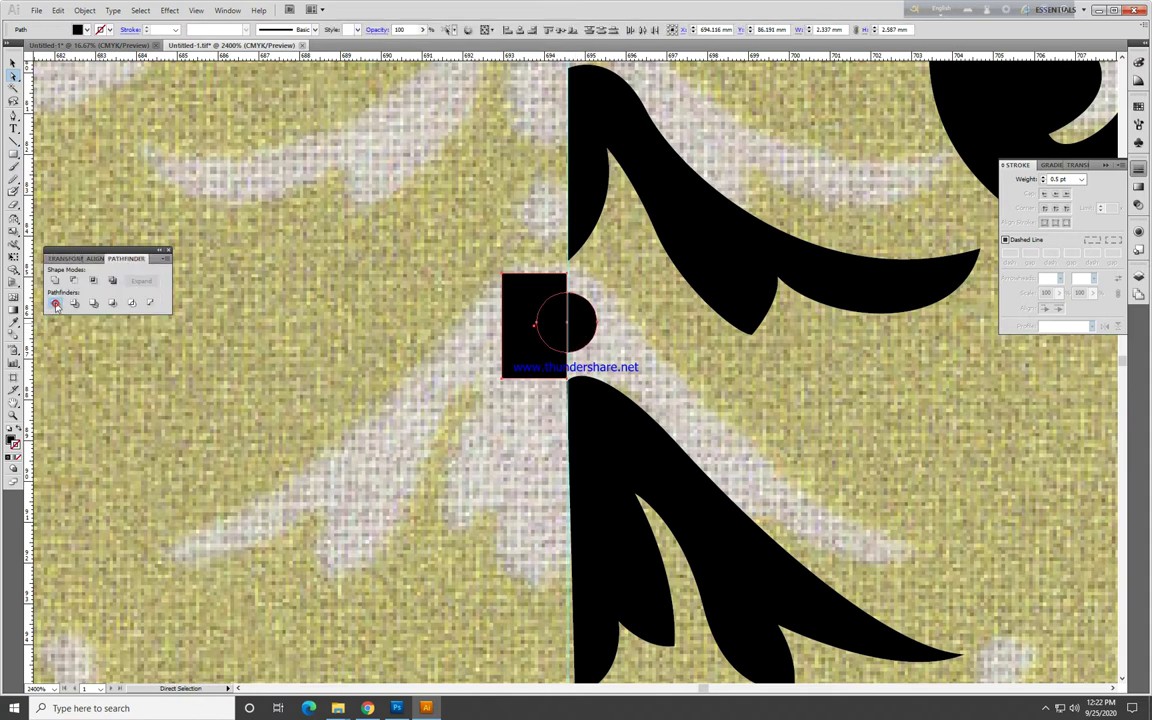
{"action": "left_click", "coordinate": [56, 306]}
{"action": "left_click", "coordinate": [515, 330]}
{"action": "key", "text": "Delete"}
Step: Snap the lower edge shape's anchor onto the guide
{"action": "left_click_drag", "start_coordinate": [507, 490], "coordinate": [487, 259]}
{"action": "left_click", "coordinate": [558, 470]}
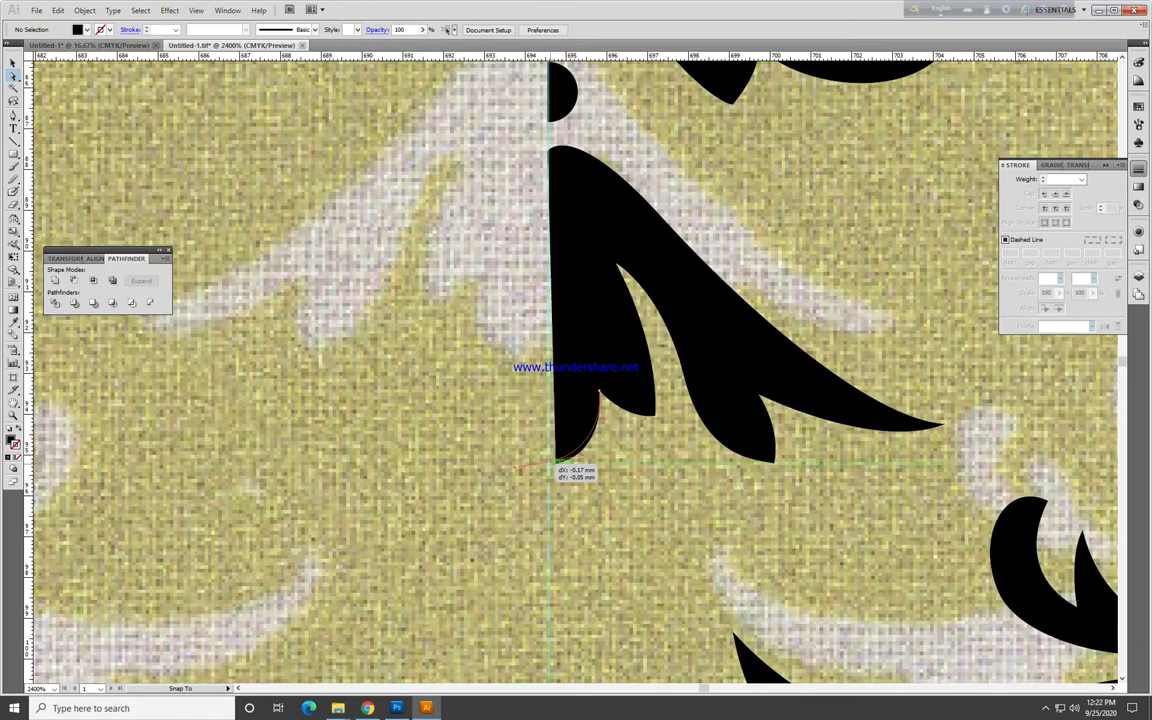
{"action": "left_click_drag", "start_coordinate": [558, 470], "coordinate": [558, 314]}
{"action": "scroll", "coordinate": [559, 314], "scroll_direction": "down", "scroll_amount": 2}
Step: Draw a no-fill rectangle covering the damask ornament's left half
{"action": "scroll", "coordinate": [579, 390], "scroll_direction": "down", "scroll_amount": 1}
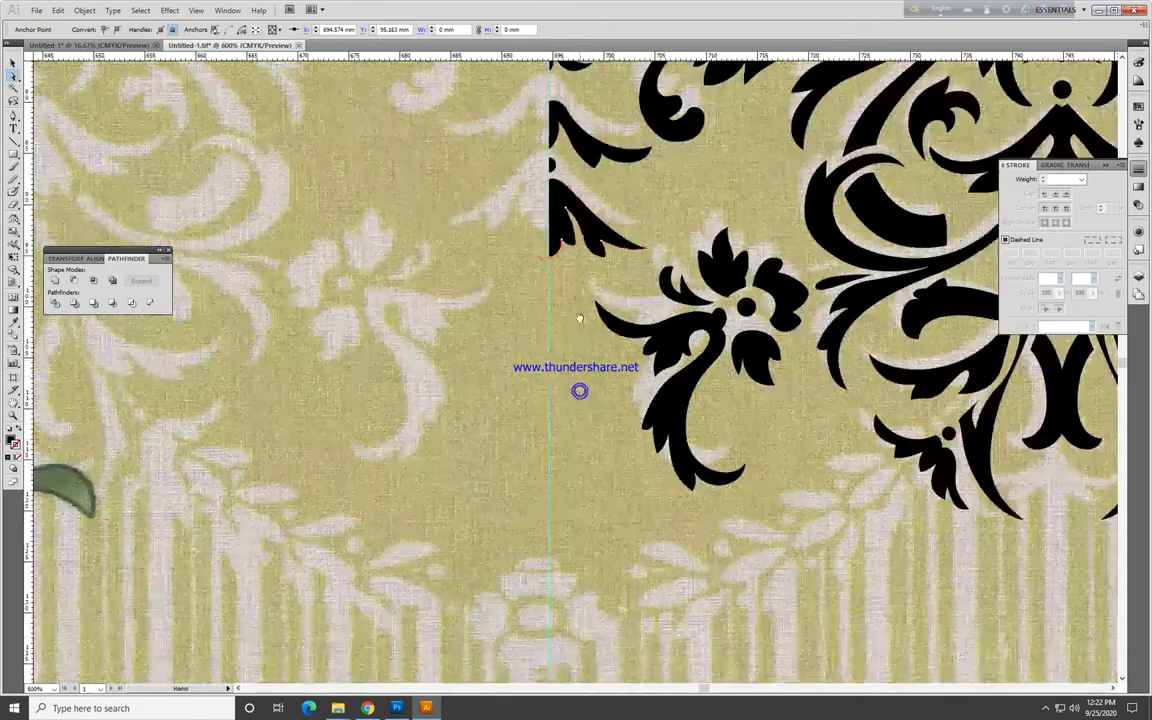
{"action": "scroll", "coordinate": [579, 390], "scroll_direction": "down", "scroll_amount": 1}
{"action": "scroll", "coordinate": [671, 426], "scroll_direction": "down", "scroll_amount": 1}
{"action": "left_click_drag", "start_coordinate": [671, 427], "coordinate": [556, 439]}
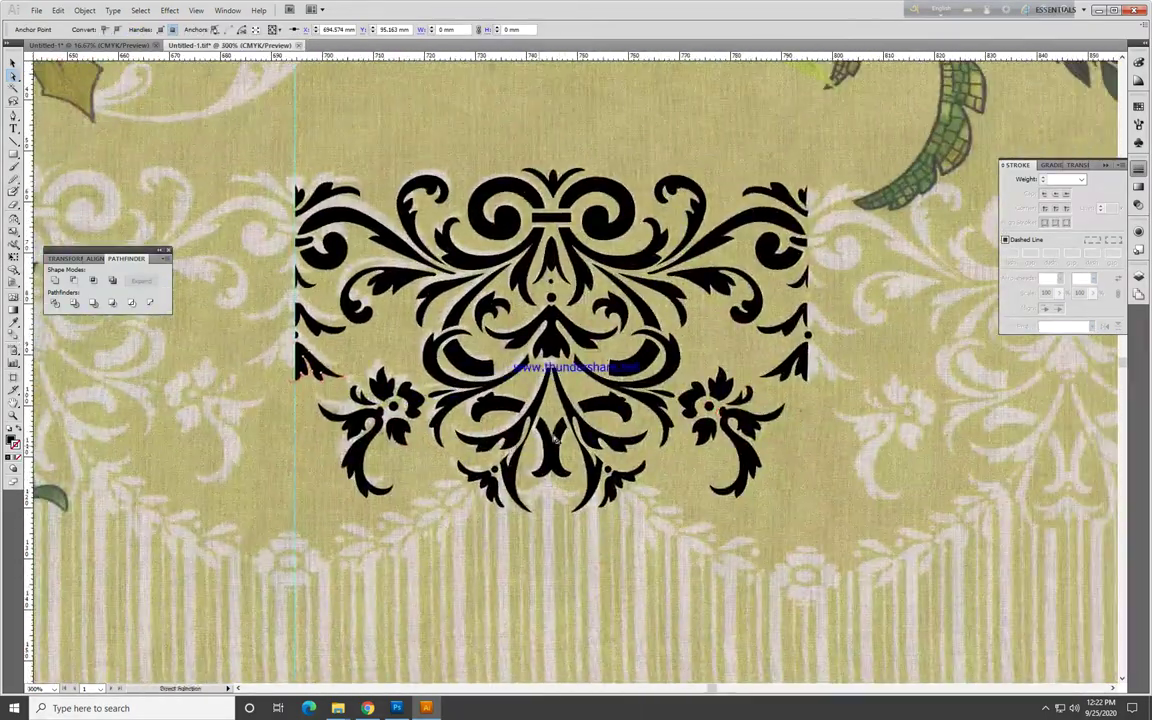
{"action": "left_click", "coordinate": [652, 262]}
{"action": "key", "text": "m"}
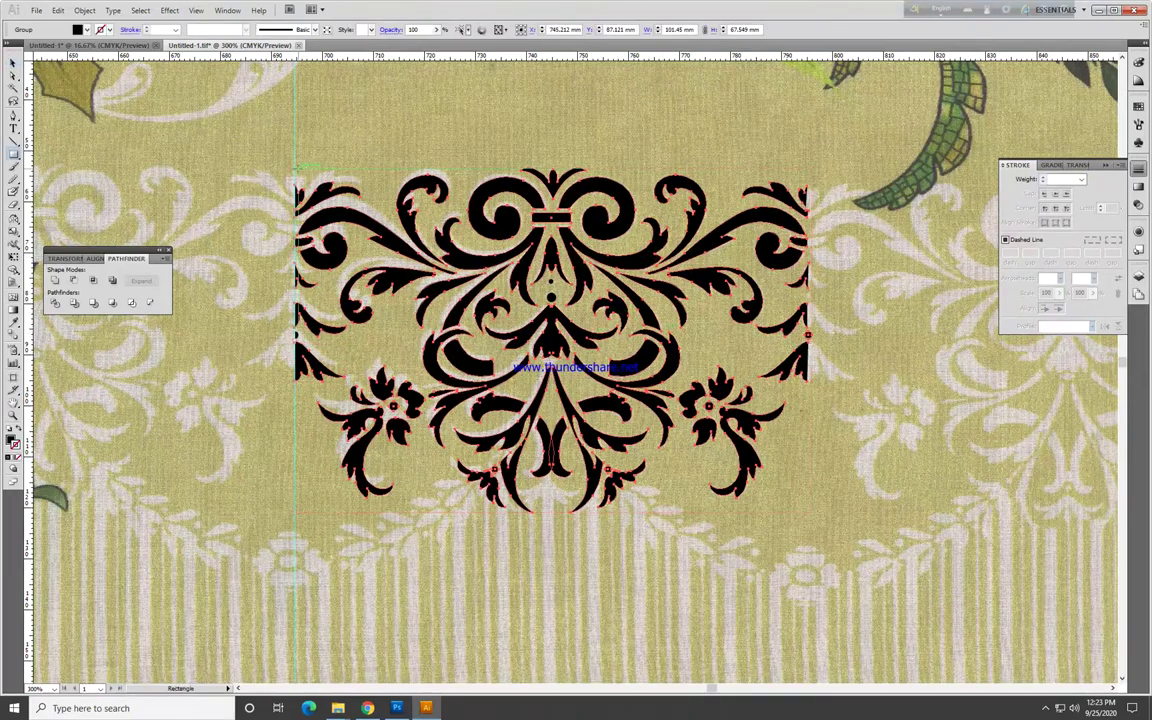
{"action": "left_click_drag", "start_coordinate": [296, 166], "coordinate": [551, 524]}
{"action": "key", "text": "v"}
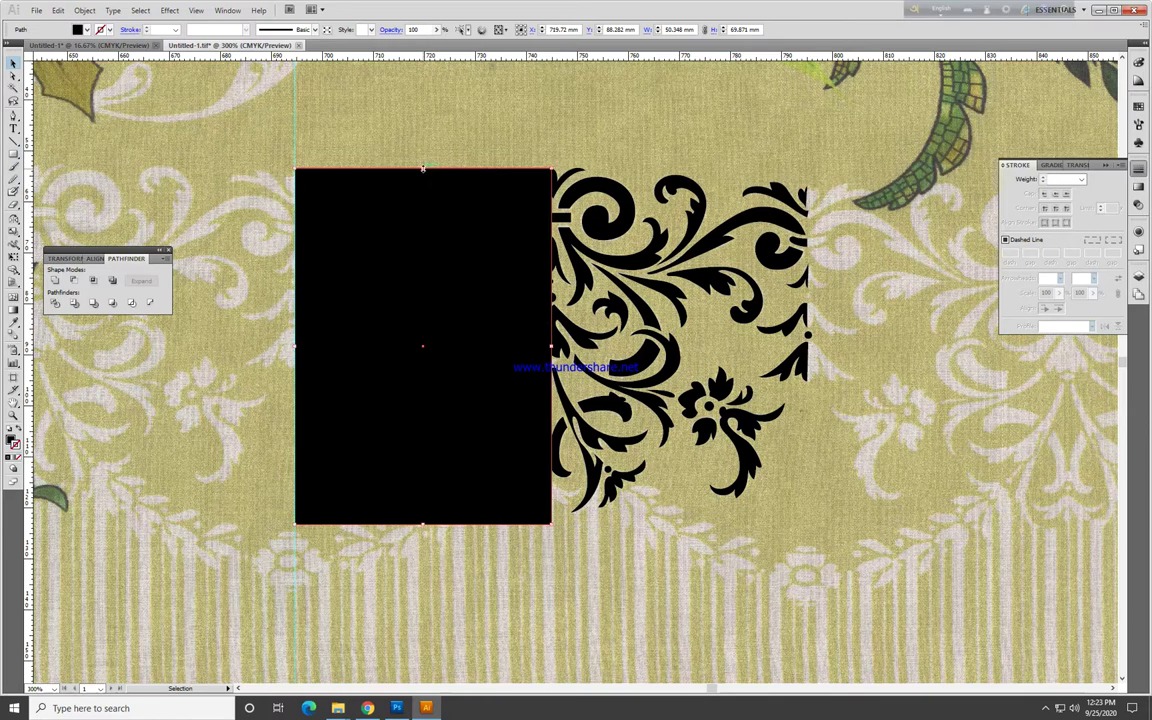
{"action": "left_click_drag", "start_coordinate": [423, 168], "coordinate": [423, 154]}
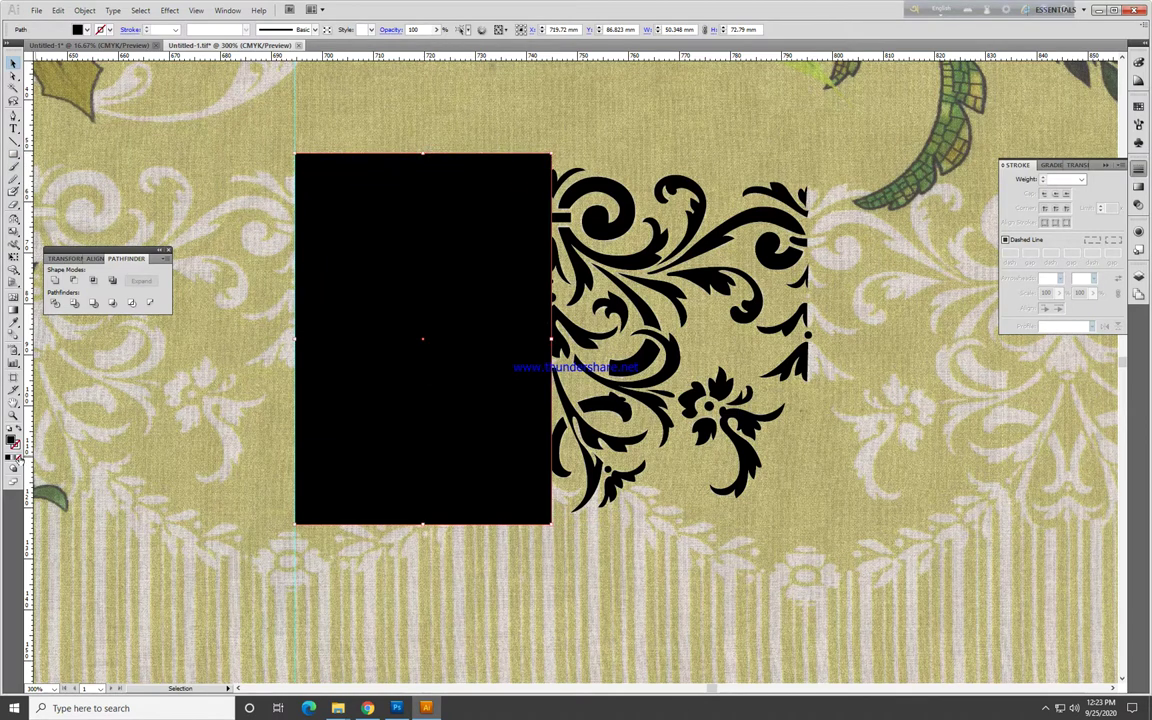
{"action": "left_click", "coordinate": [17, 456]}
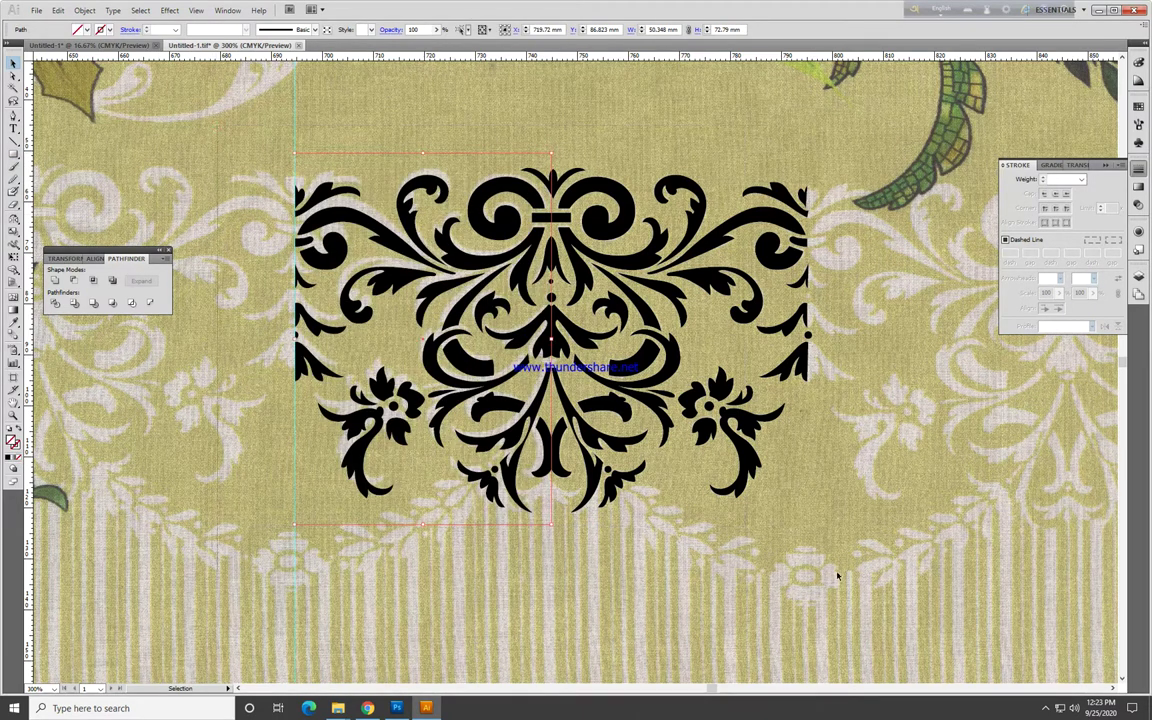
Step: Clip the ornament to its left half and mirror a copy to the right
{"action": "left_click", "coordinate": [520, 225], "text": "shift"}
{"action": "right_click", "coordinate": [517, 223]}
{"action": "left_click", "coordinate": [570, 291]}
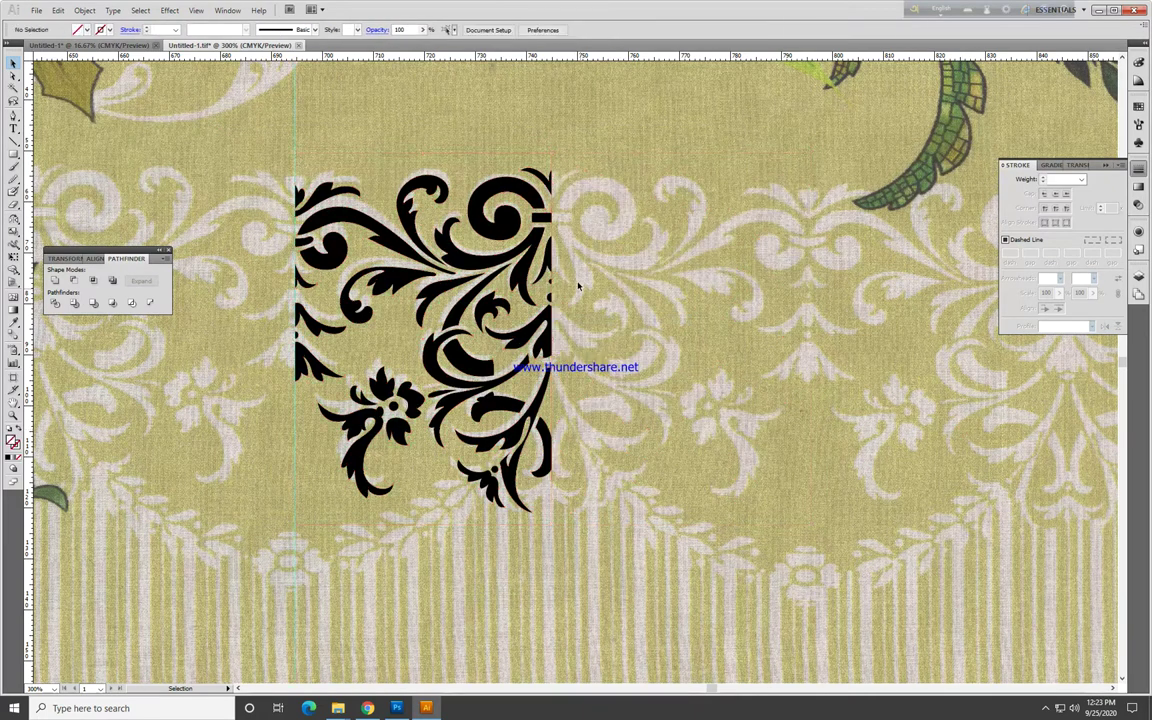
{"action": "left_click", "coordinate": [533, 255]}
{"action": "key", "text": "o"}
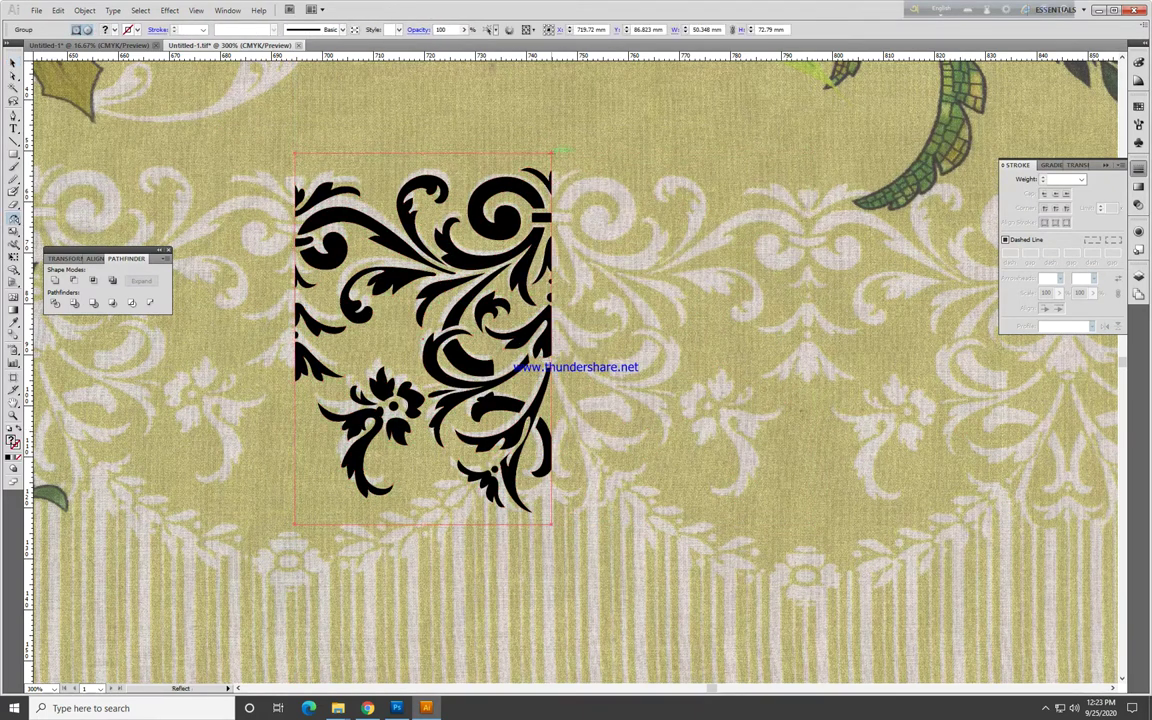
{"action": "left_click_drag", "start_coordinate": [564, 152], "coordinate": [585, 425]}
{"action": "key", "text": "ctrl+shift+a"}
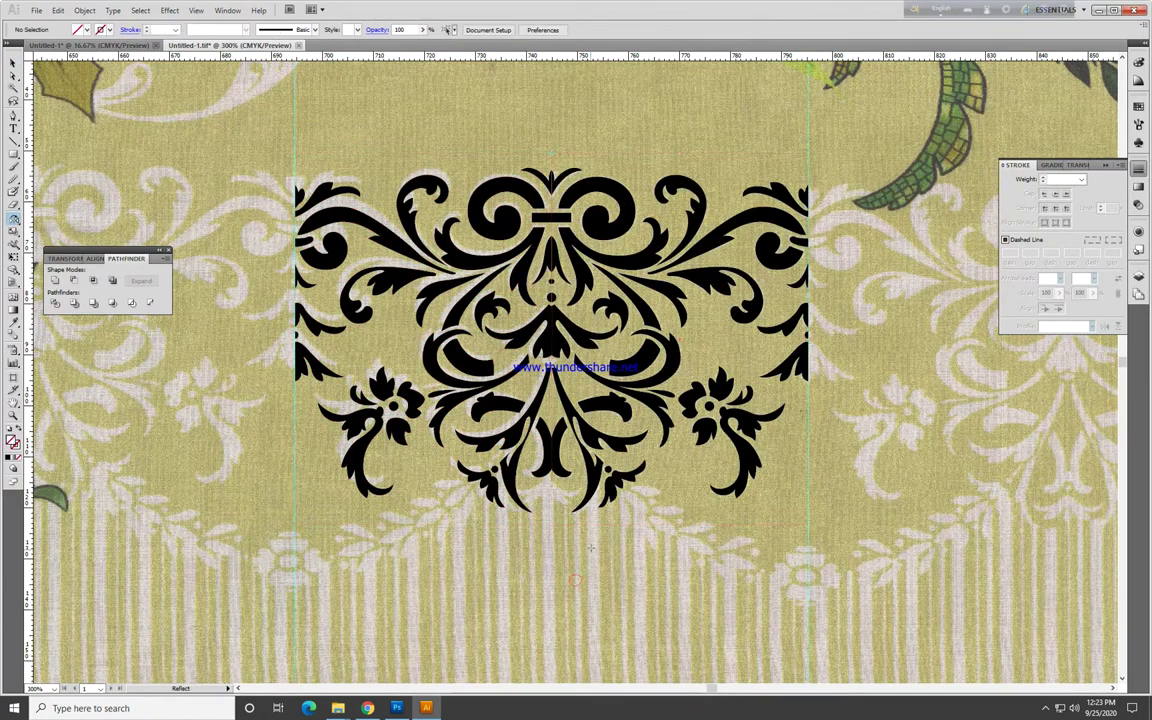
{"action": "key", "text": "v"}
Step: Select the mirrored damask group and copy its 100.697 mm width from the Transform panel
{"action": "left_click", "coordinate": [585, 425]}
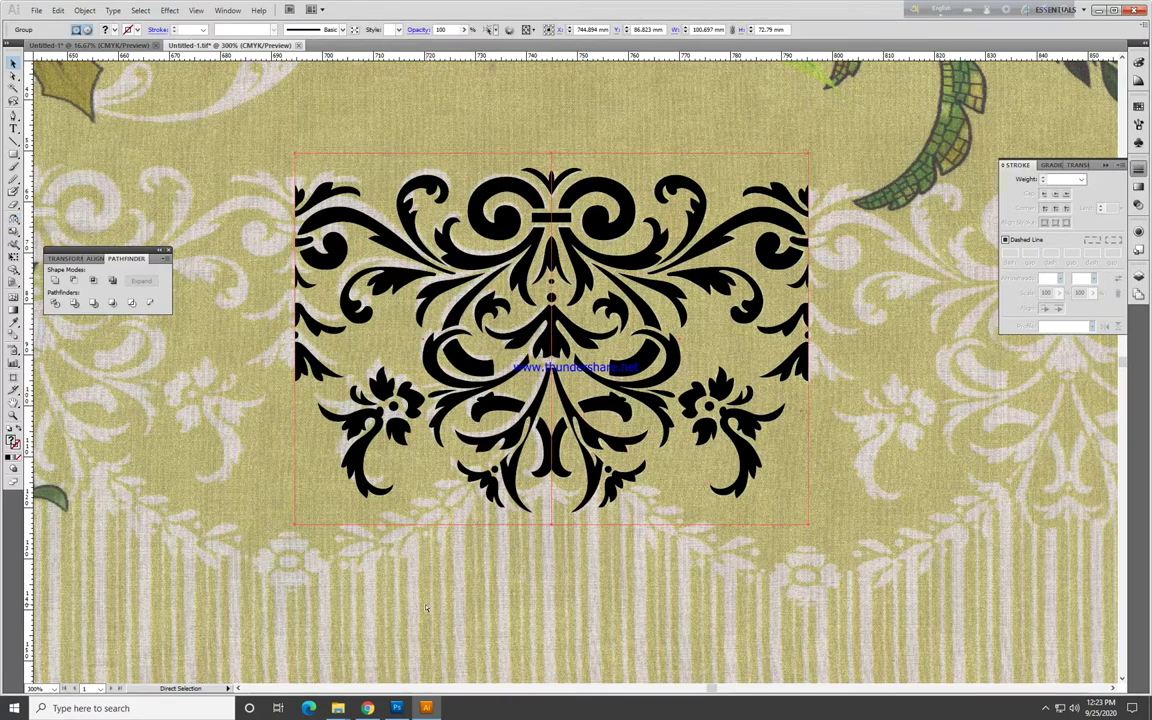
{"action": "left_click", "coordinate": [450, 478]}
{"action": "left_click", "coordinate": [360, 440]}
{"action": "left_click", "coordinate": [72, 259]}
{"action": "left_click", "coordinate": [141, 272]}
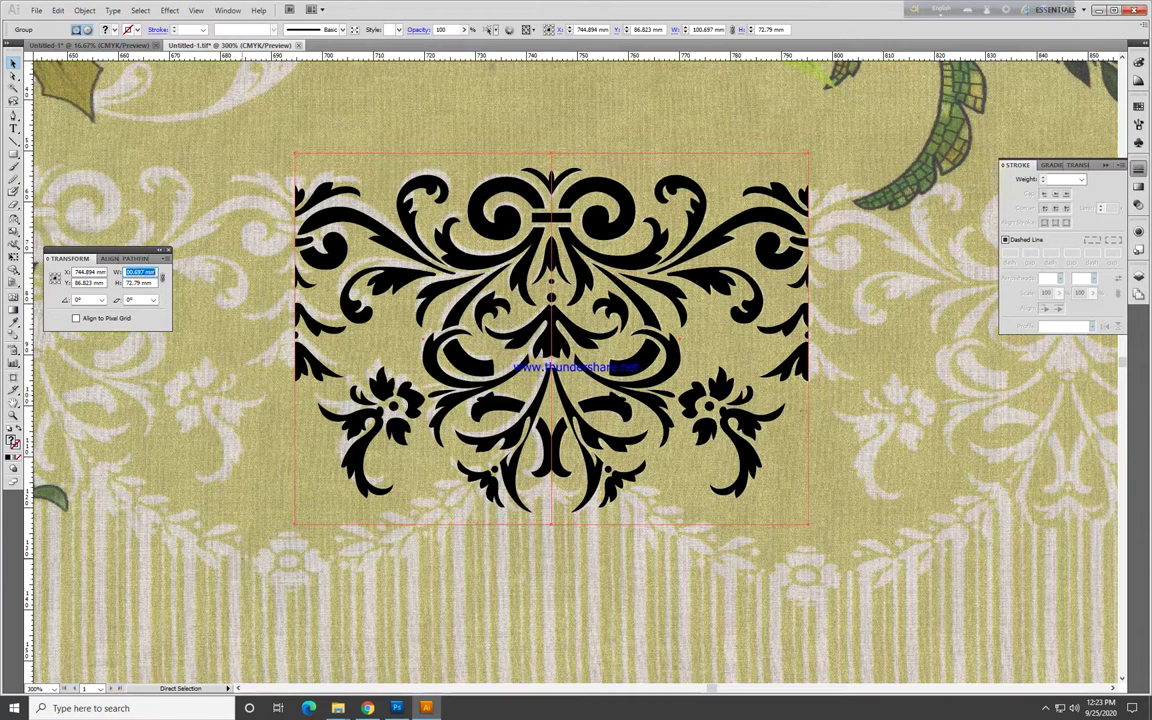
{"action": "left_click", "coordinate": [530, 372]}
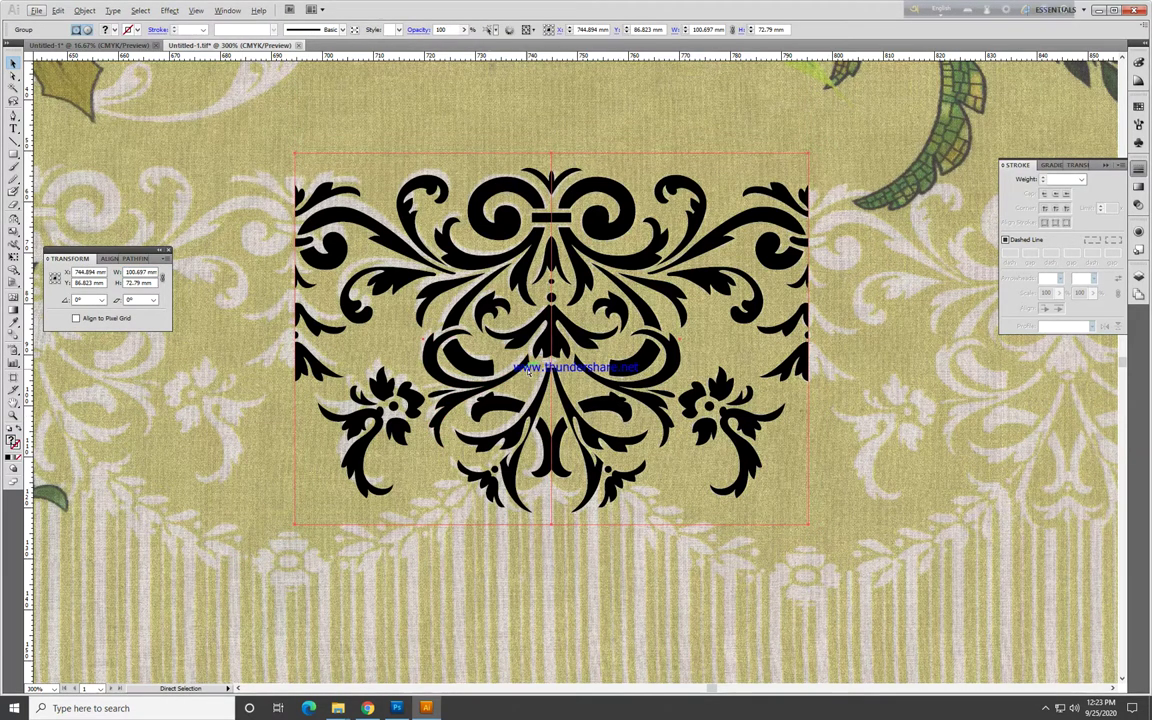
Step: Set the keyboard increment to the 100.697 mm motif width and duplicate the motif rightward twice
{"action": "key", "text": "ctrl+minus"}
{"action": "key", "text": "ctrl+k"}
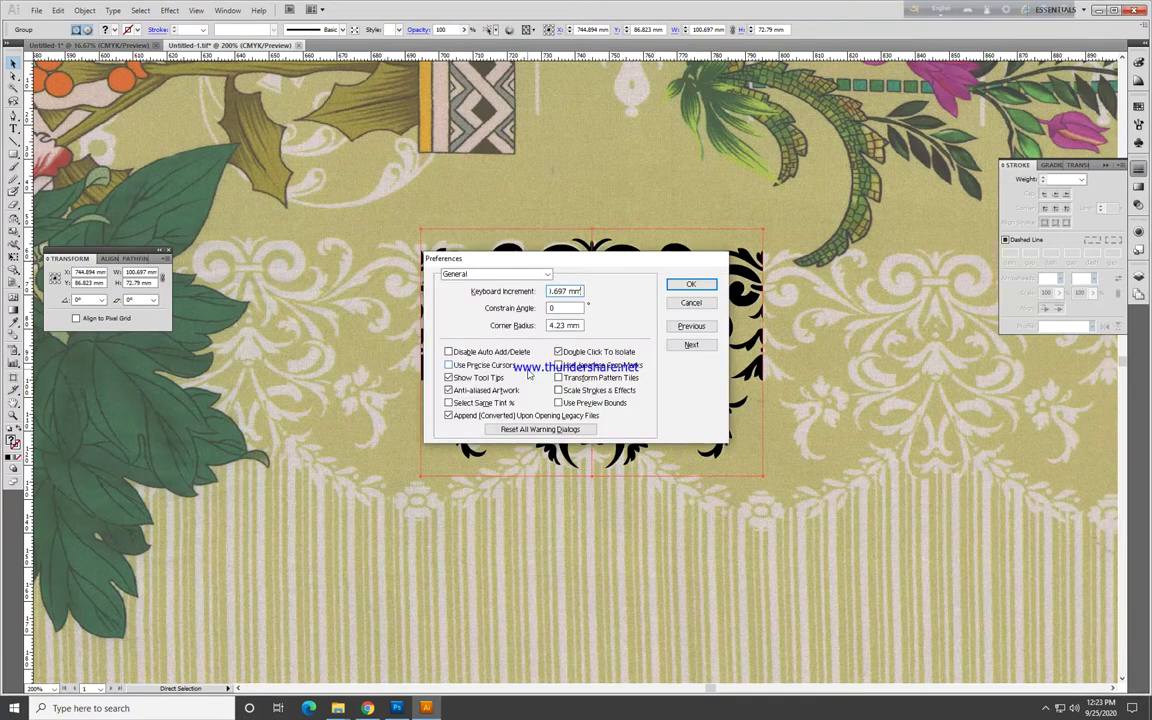
{"action": "key", "text": "Return"}
{"action": "key", "text": "alt+Right"}
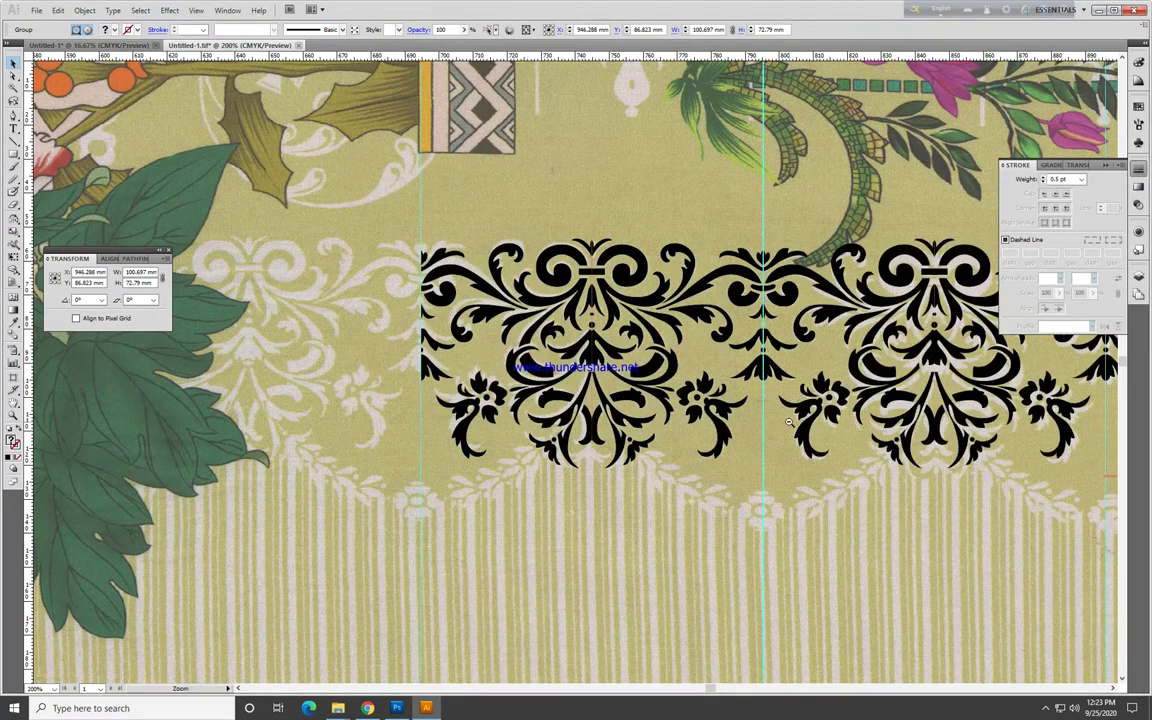
{"action": "key", "text": "ctrl+minus"}
{"action": "key", "text": "ctrl+minus"}
{"action": "key", "text": "alt+Right"}
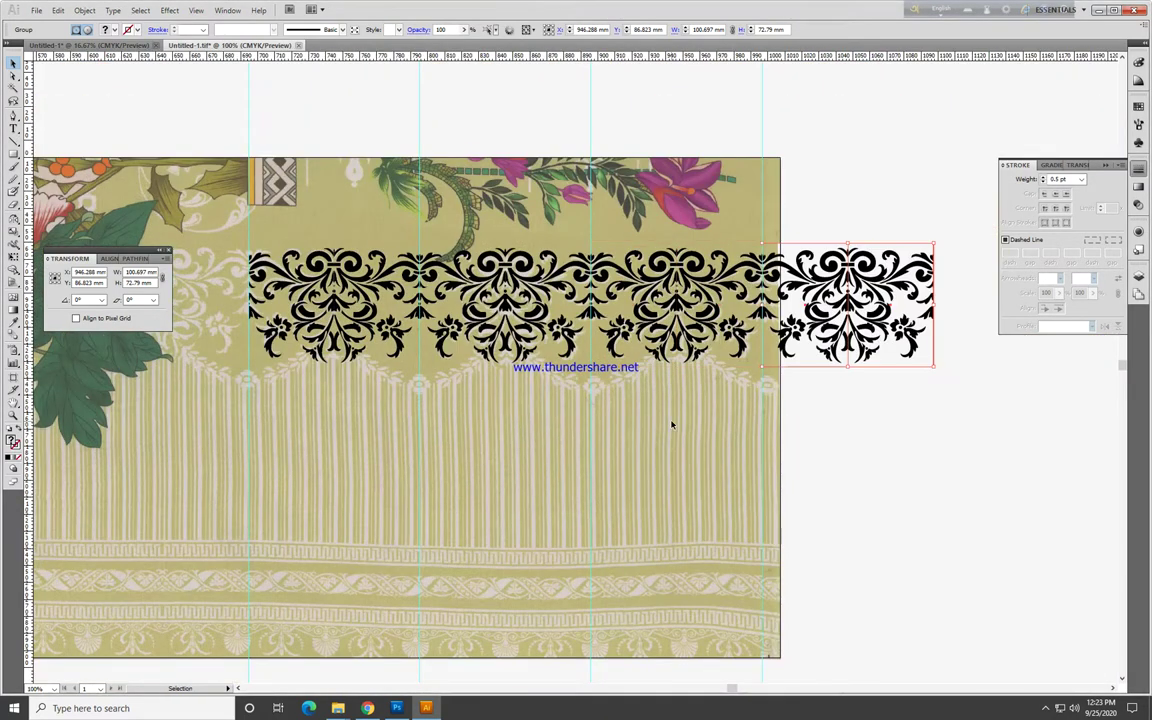
{"action": "key", "text": "ctrl+shift+a"}
{"action": "left_click_drag", "start_coordinate": [558, 437], "coordinate": [958, 440]}
Step: Duplicate the leftmost motif leftward to extend the border to the artboard's left edge
{"action": "key", "text": "ctrl+space"}
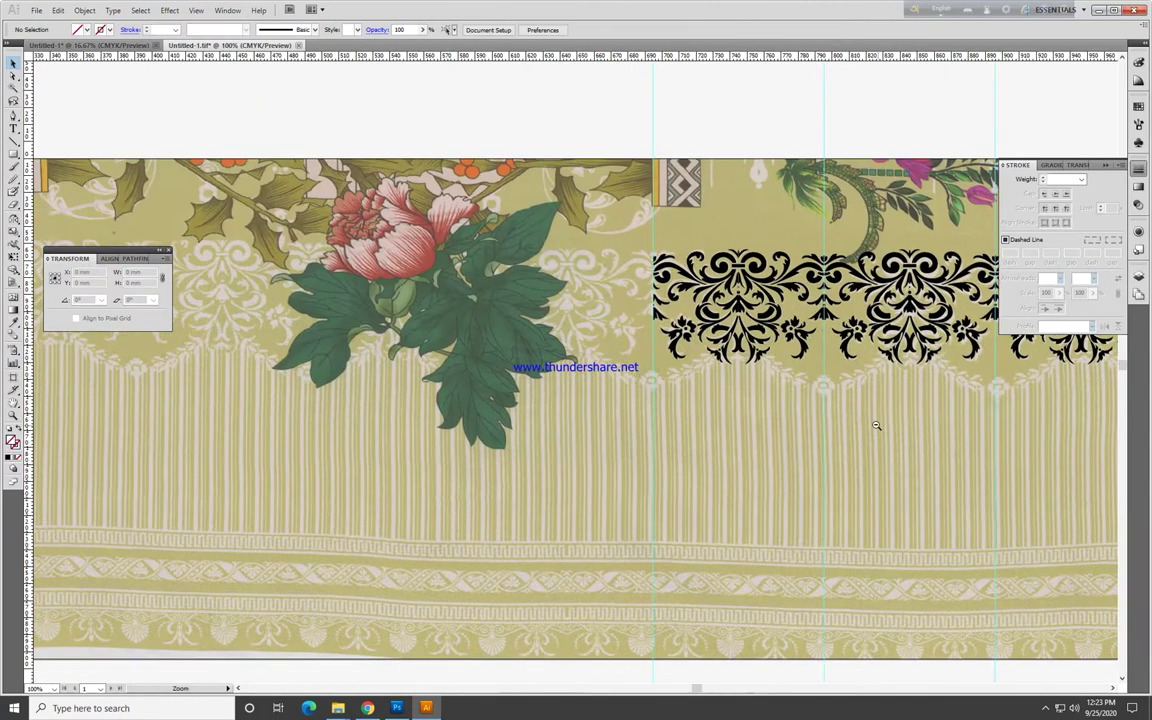
{"action": "left_click", "coordinate": [735, 310]}
{"action": "key", "text": "alt+Left"}
{"action": "key", "text": "alt+Left"}
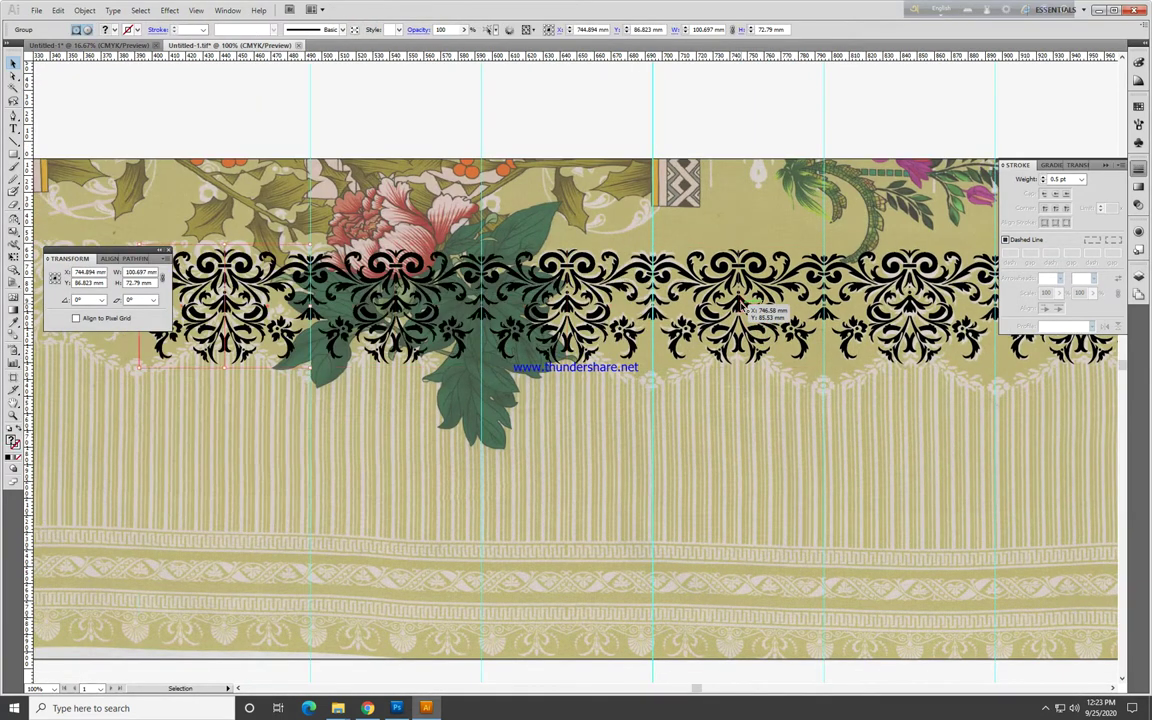
{"action": "key", "text": "ctrl+space"}
{"action": "left_click_drag", "start_coordinate": [719, 378], "coordinate": [616, 356]}
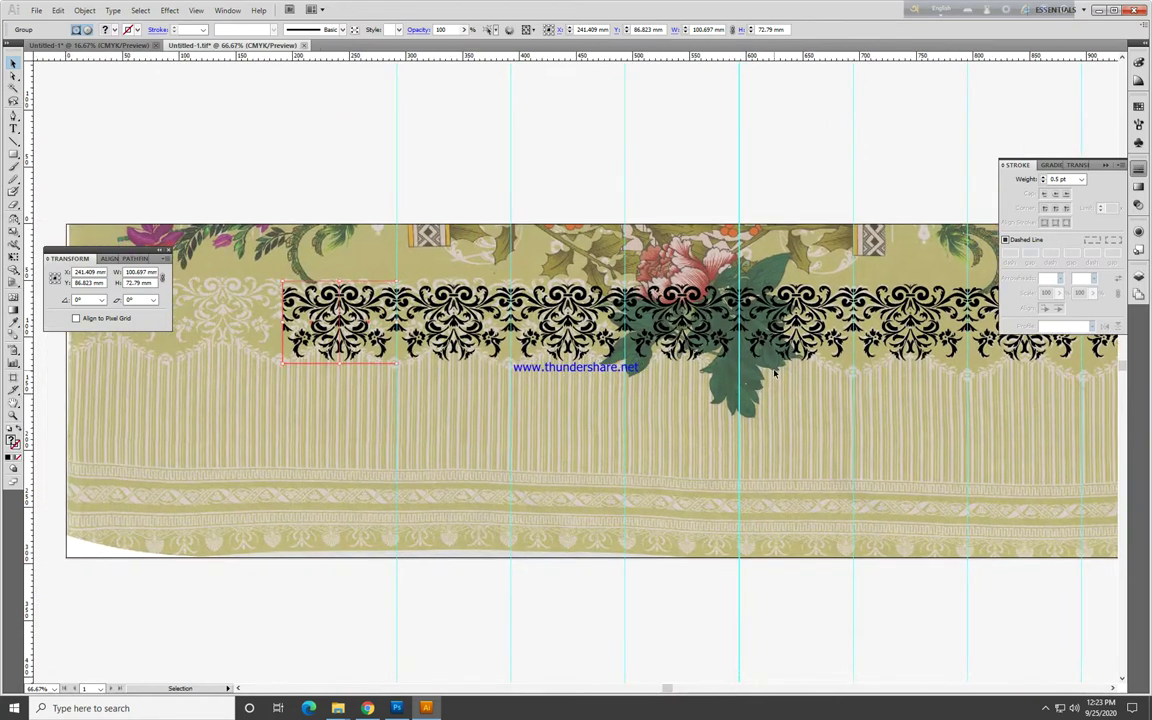
Step: Zoom in and out on the border repeat to check the motif seams
{"action": "left_click", "coordinate": [616, 356], "text": "ctrl"}
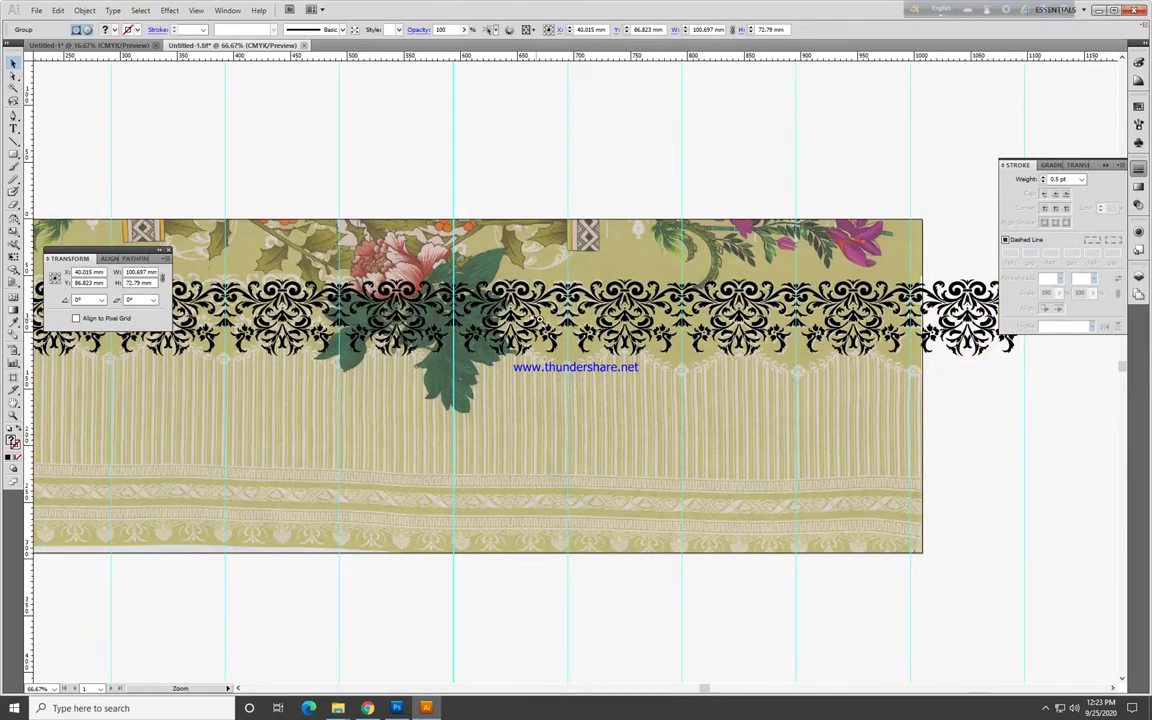
{"action": "left_click", "coordinate": [560, 360], "text": "ctrl"}
{"action": "left_click", "coordinate": [481, 367], "text": "ctrl"}
{"action": "left_click", "coordinate": [713, 355], "text": "ctrl"}
{"action": "left_click", "coordinate": [713, 355], "text": "ctrl+alt"}
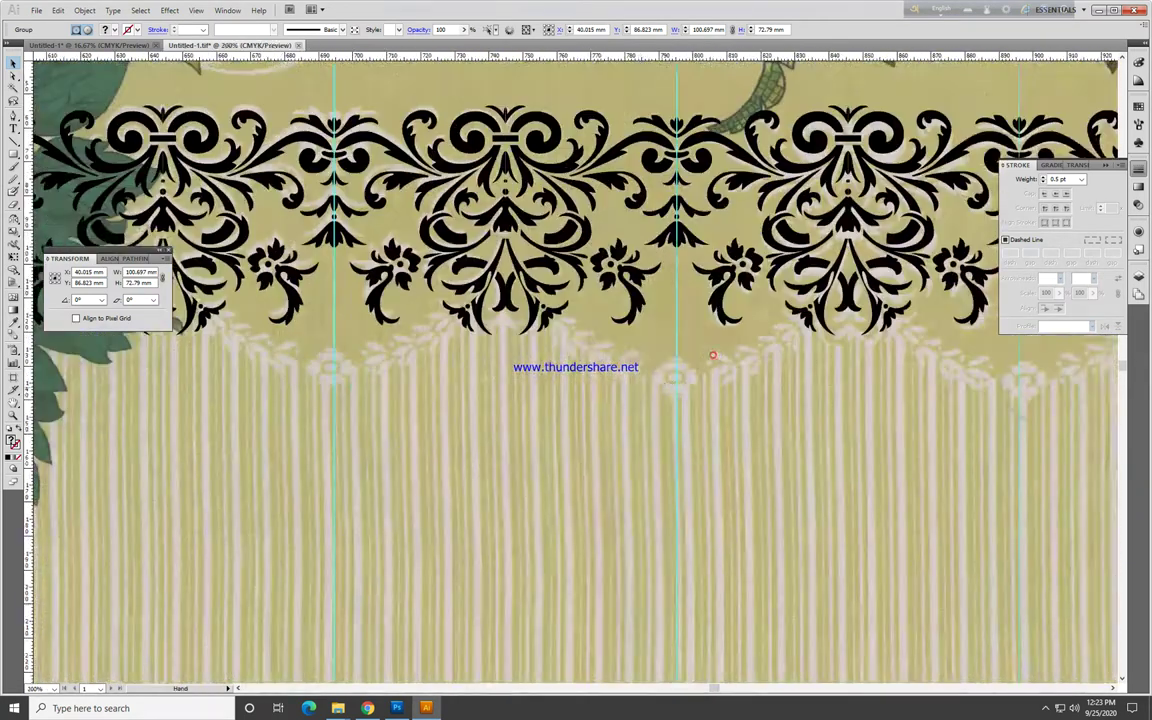
{"action": "left_click", "coordinate": [640, 350], "text": "ctrl+alt"}
{"action": "left_click", "coordinate": [614, 393], "text": "ctrl+alt"}
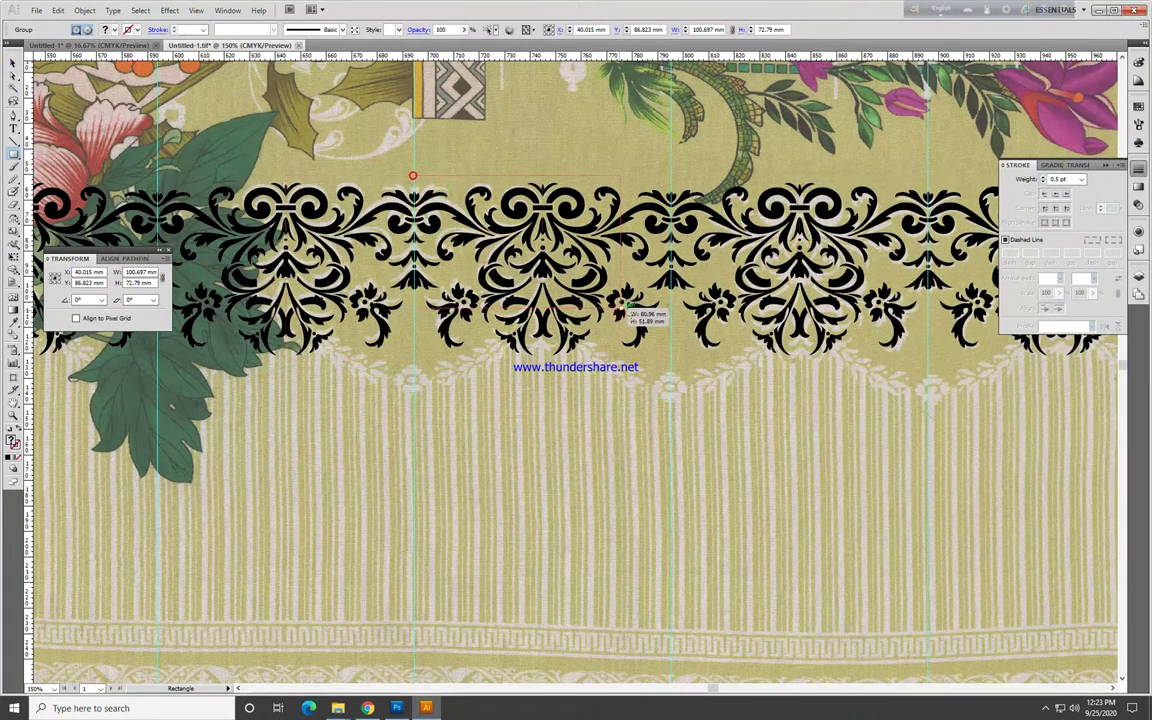
Step: Draw a rectangle over the centre motif, fill it with the fabric's olive, and send it behind the motifs
{"action": "left_click", "coordinate": [587, 234], "text": "ctrl"}
{"action": "key", "text": "u"}
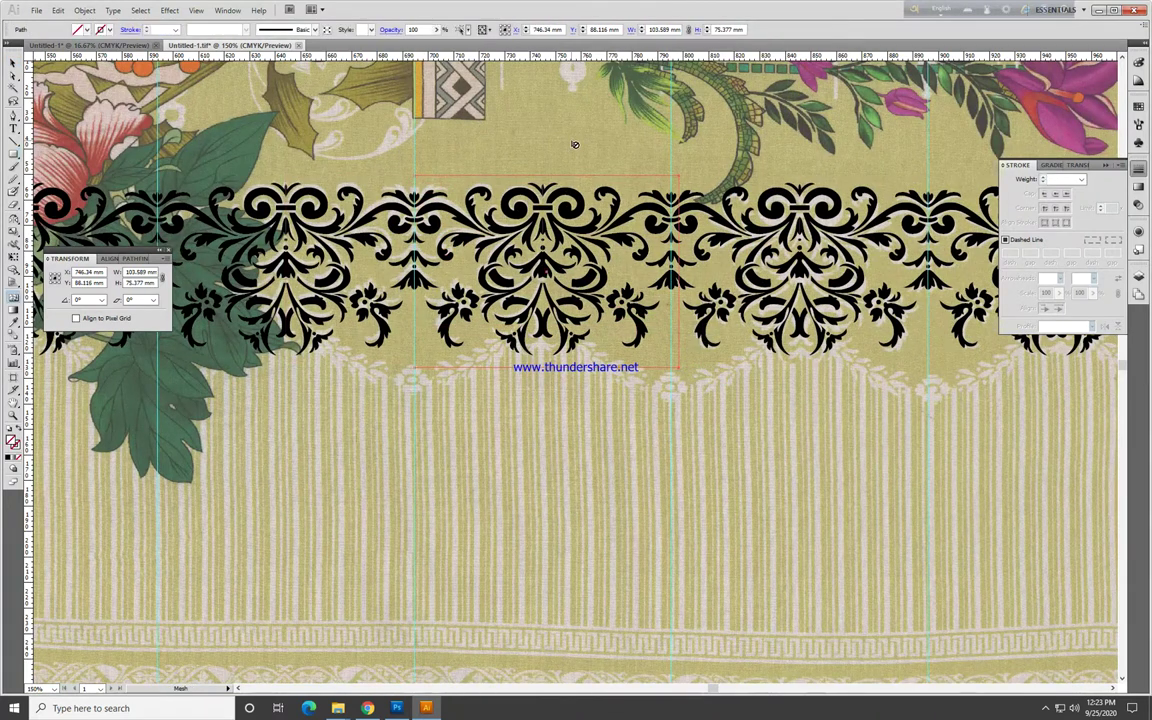
{"action": "key", "text": "i"}
{"action": "left_click", "coordinate": [571, 159]}
{"action": "key", "text": "ctrl+bracketleft"}
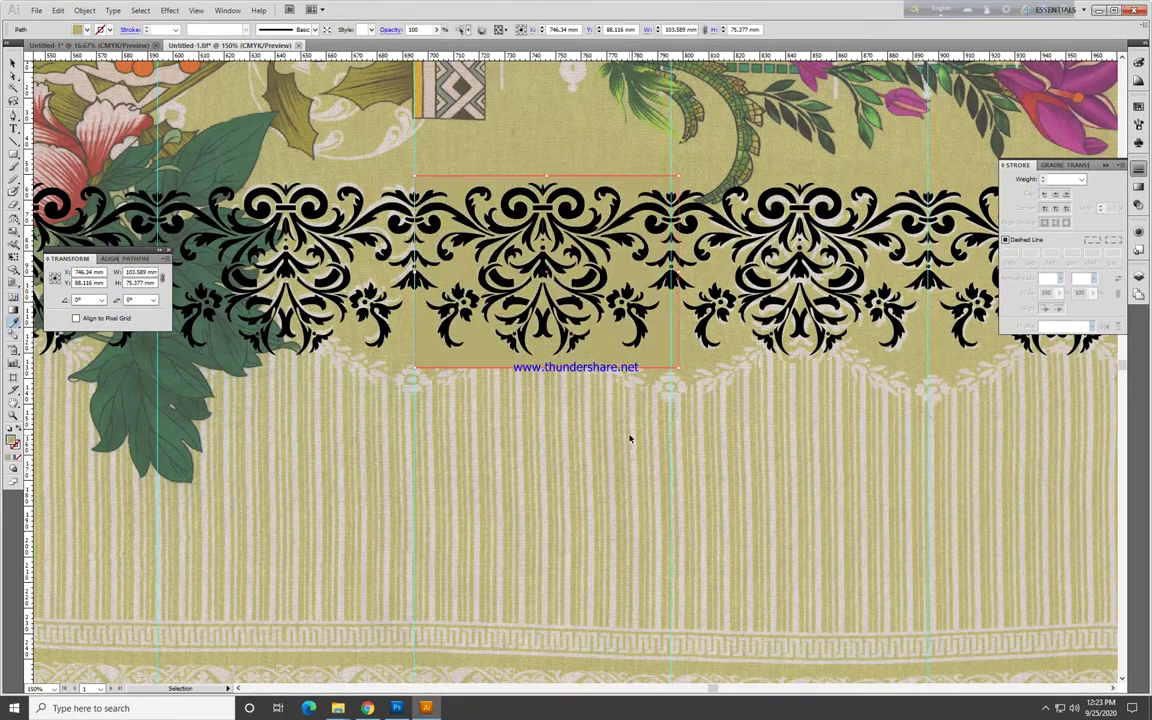
{"action": "key", "text": "v"}
Step: Select every motif path sharing the black fill and change them all to white
{"action": "left_click", "coordinate": [597, 297]}
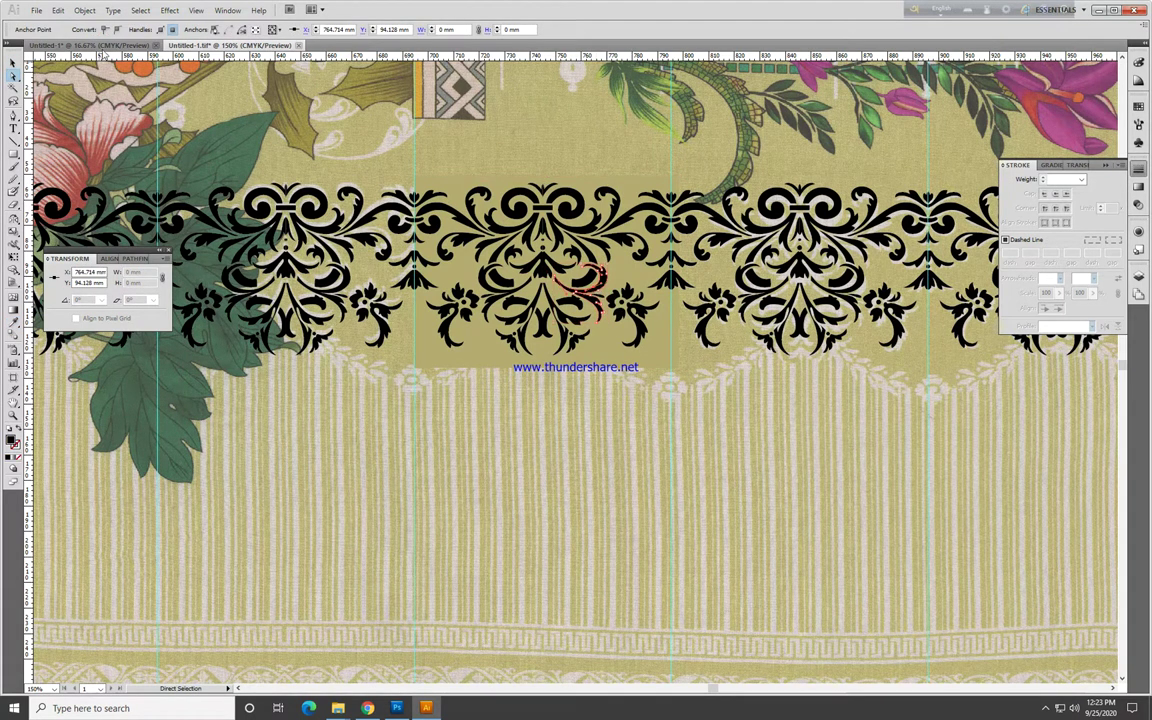
{"action": "left_click", "coordinate": [140, 10]}
{"action": "left_click", "coordinate": [320, 170]}
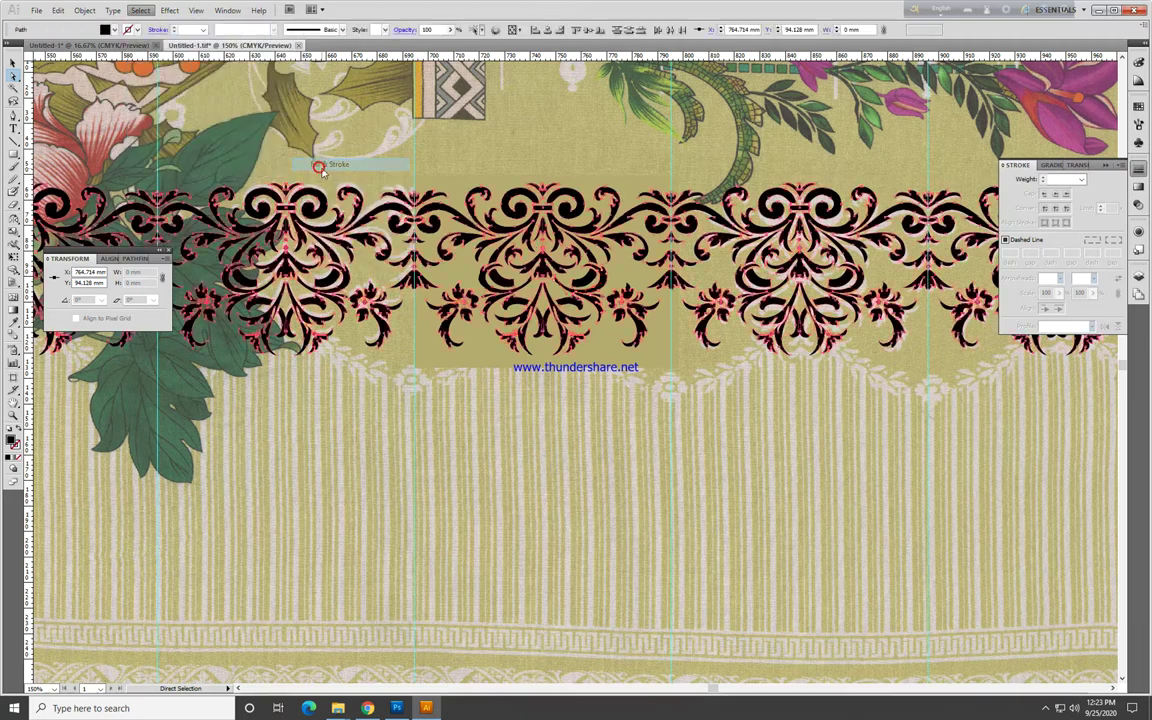
{"action": "left_click", "coordinate": [1140, 63]}
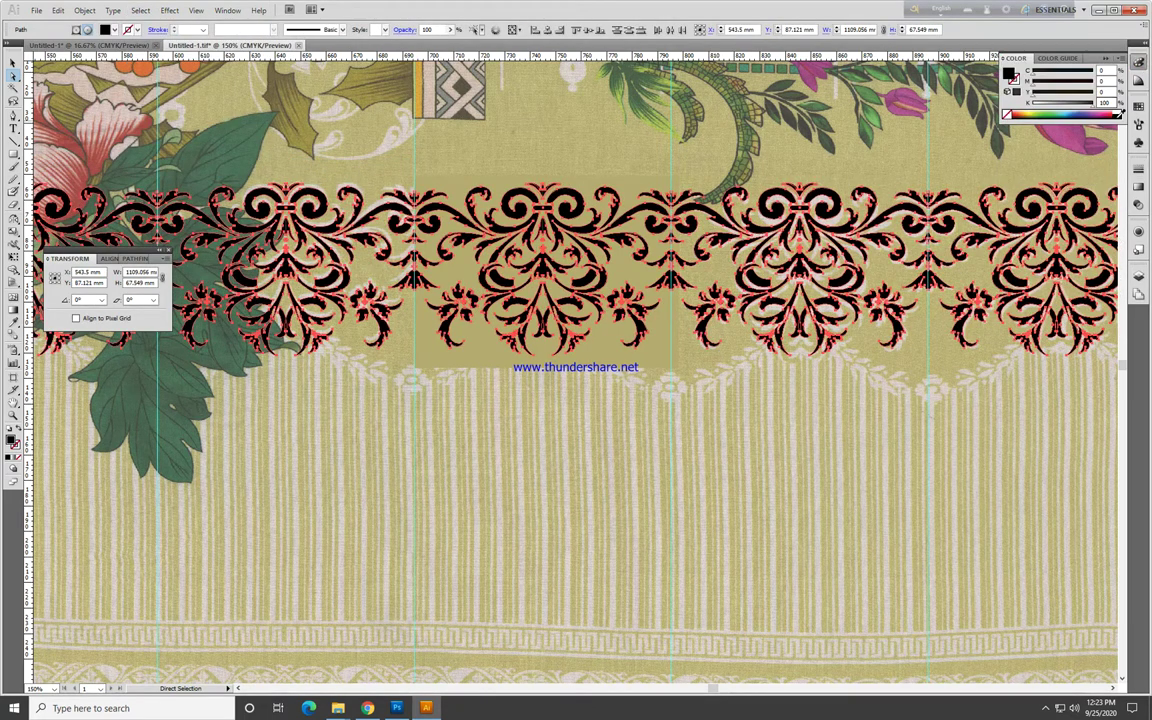
{"action": "left_click", "coordinate": [1120, 105]}
{"action": "key", "text": "ctrl+shift+a"}
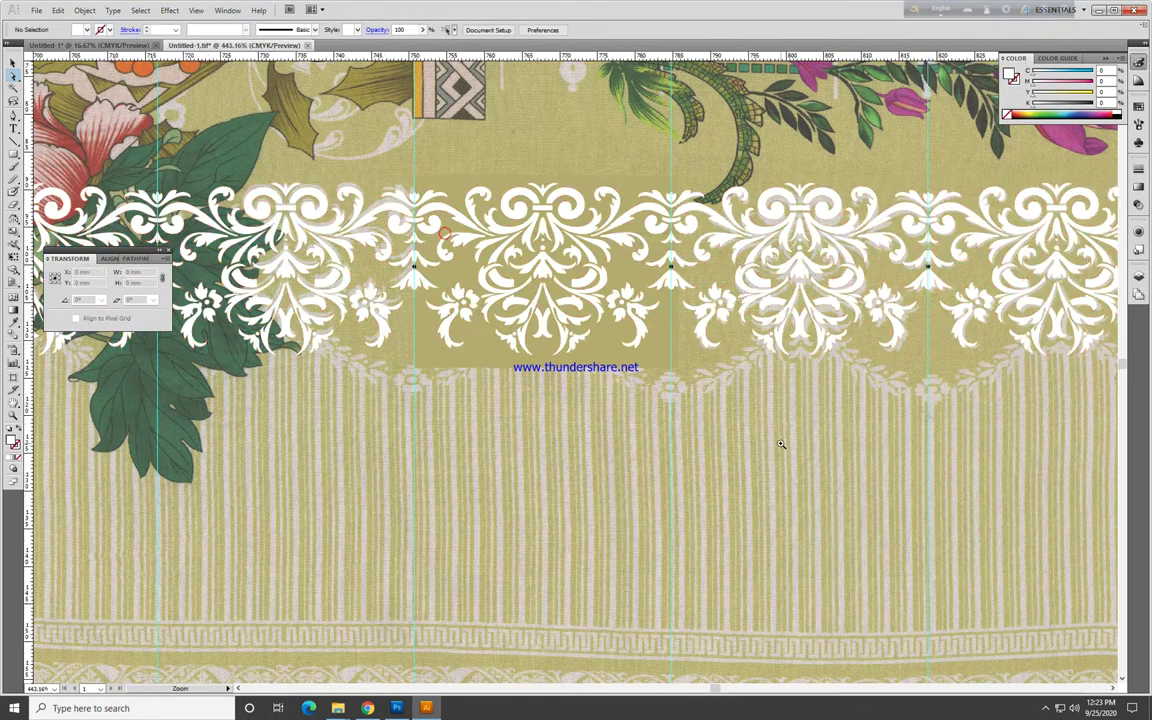
Step: Recolour the thin dark seam line across the band with the sampled olive
{"action": "scroll", "coordinate": [581, 405], "scroll_direction": "up", "scroll_amount": 5}
{"action": "scroll", "coordinate": [581, 405], "scroll_direction": "up", "scroll_amount": 5}
{"action": "scroll", "coordinate": [663, 420], "scroll_direction": "up", "scroll_amount": 3}
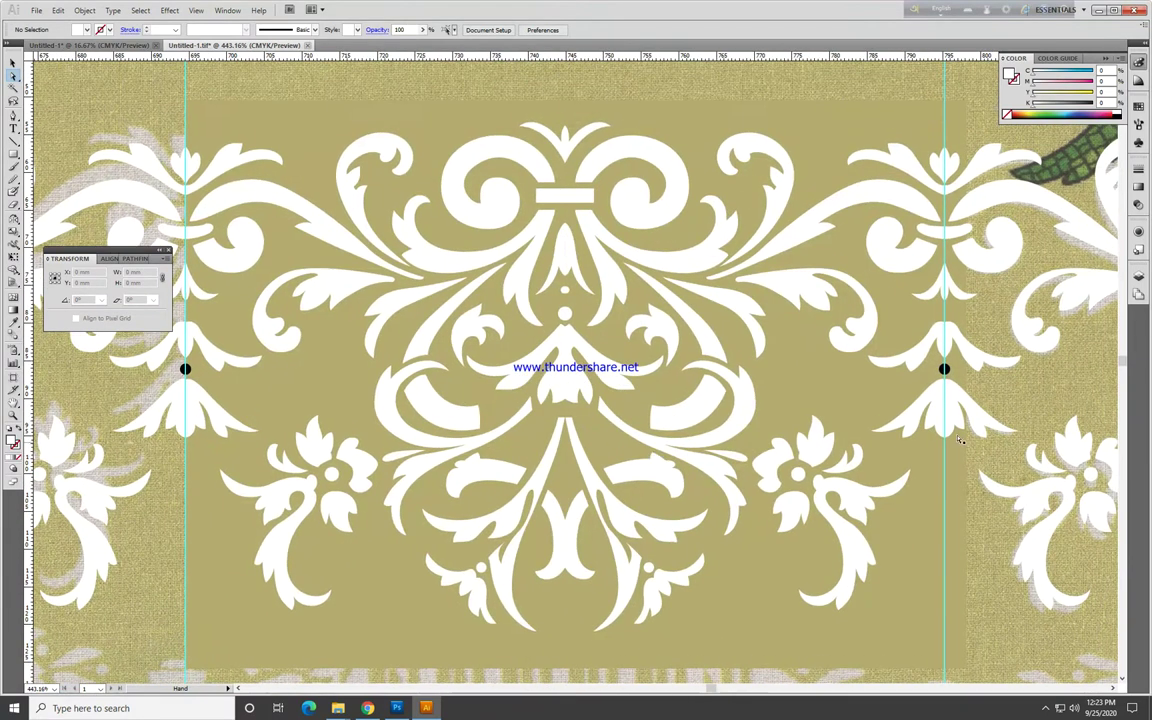
{"action": "left_click", "coordinate": [944, 369]}
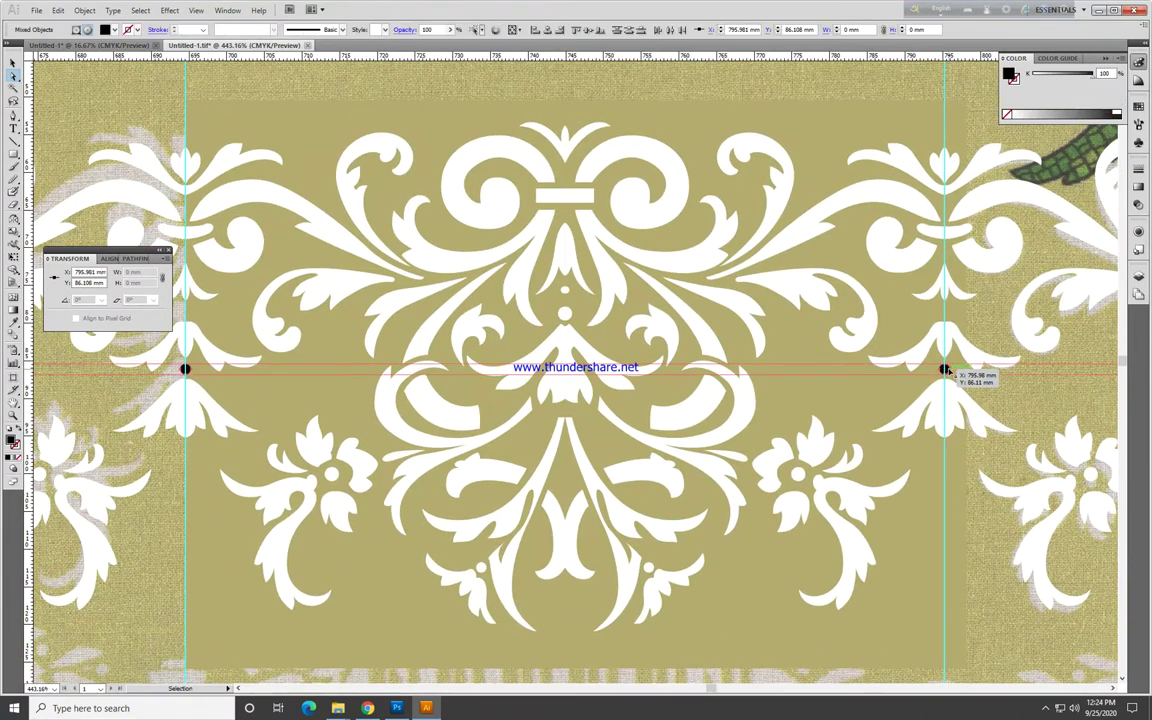
{"action": "key", "text": "i"}
{"action": "left_click", "coordinate": [857, 414]}
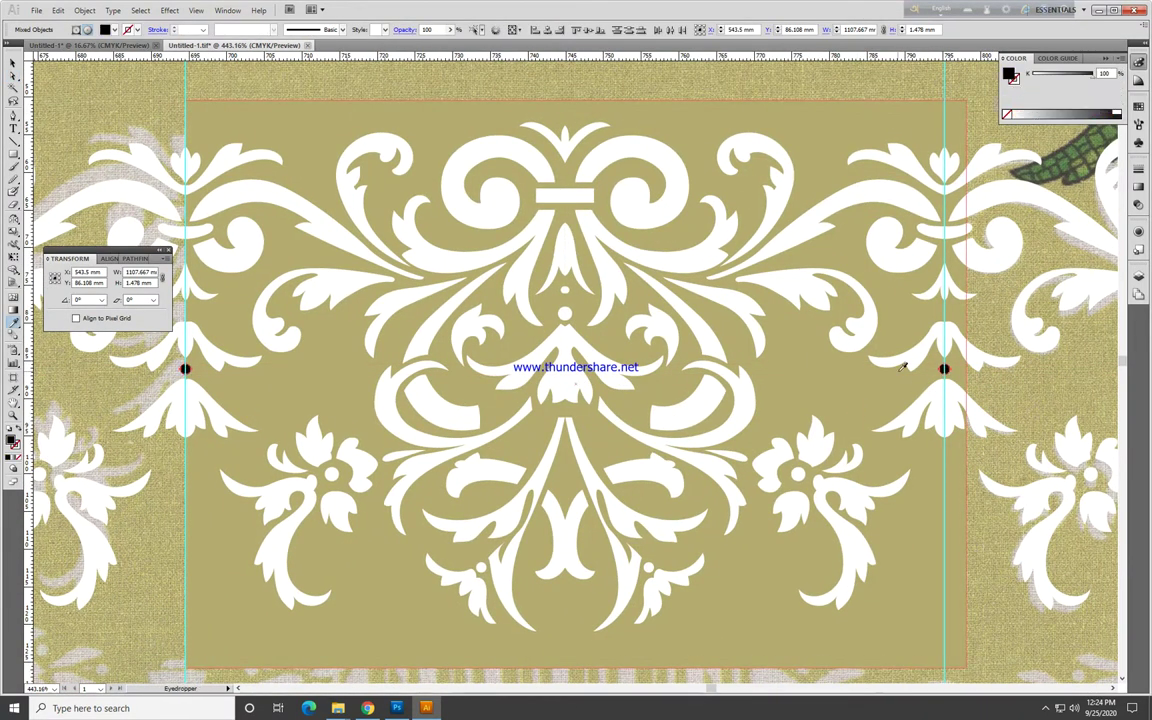
{"action": "key", "text": "ctrl+shift+a"}
{"action": "key", "text": "ctrl+minus"}
{"action": "key", "text": "ctrl+minus"}
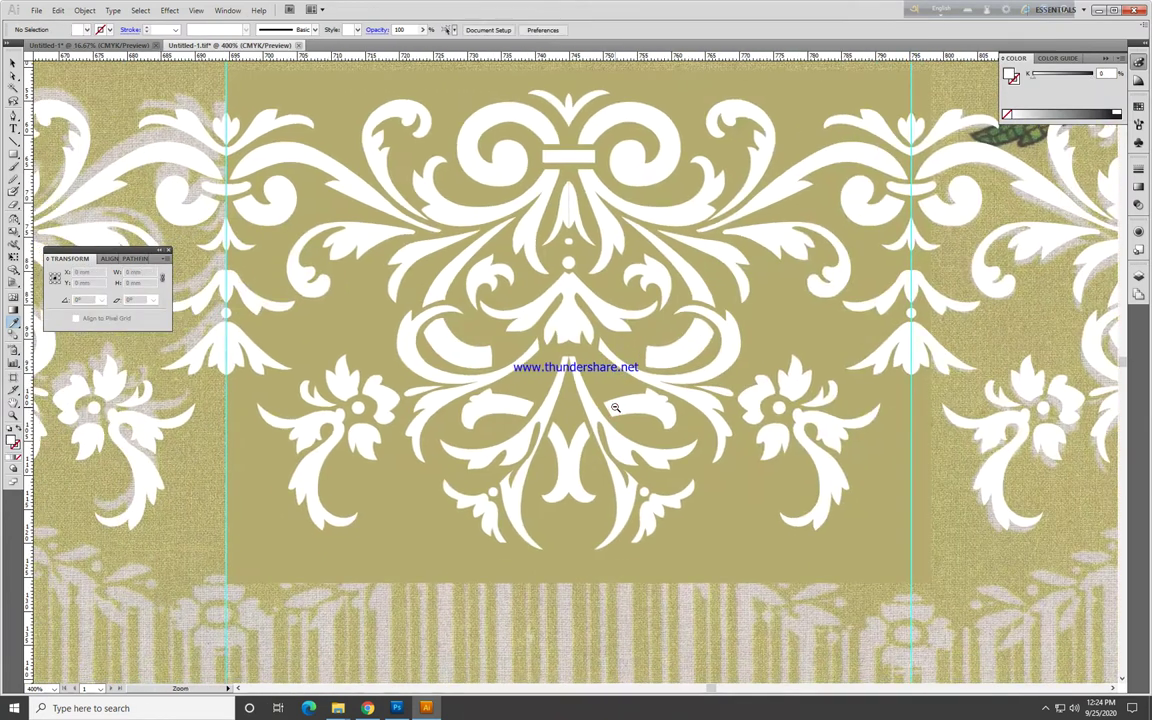
{"action": "key", "text": "ctrl+minus"}
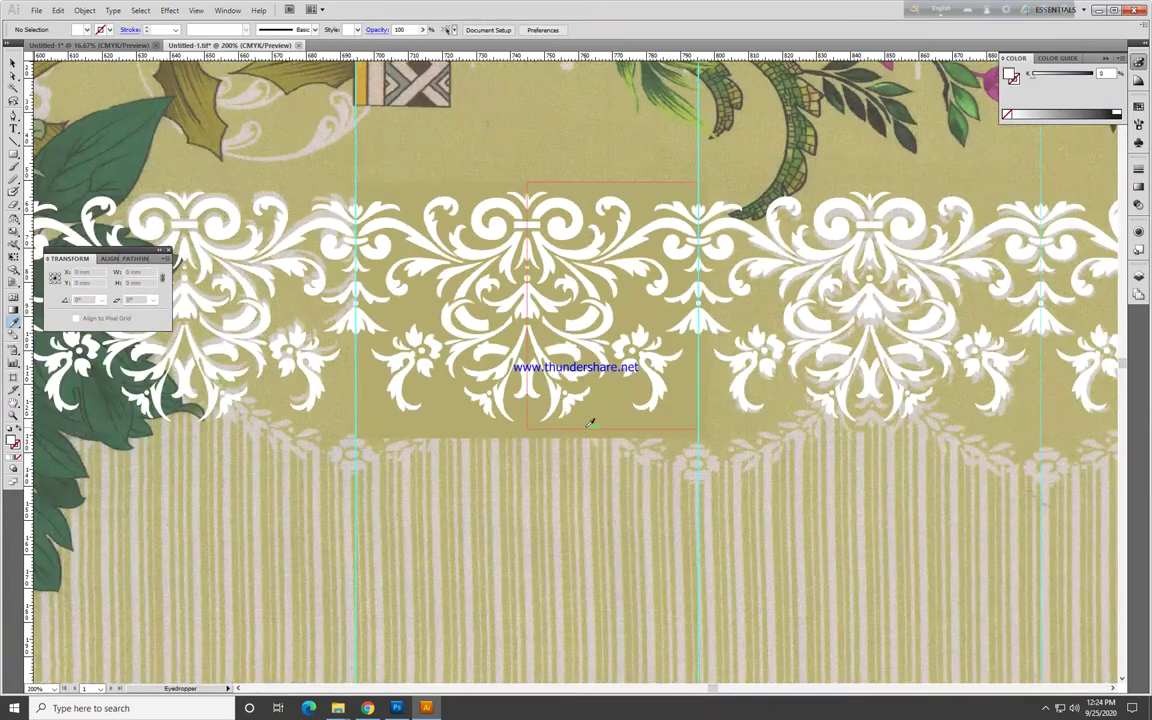
Step: Stretch the olive background rectangle across the full width of the damask border
{"action": "key", "text": "v"}
{"action": "left_click", "coordinate": [536, 377]}
{"action": "key", "text": "ctrl+minus"}
{"action": "key", "text": "ctrl+minus"}
{"action": "key", "text": "ctrl+minus"}
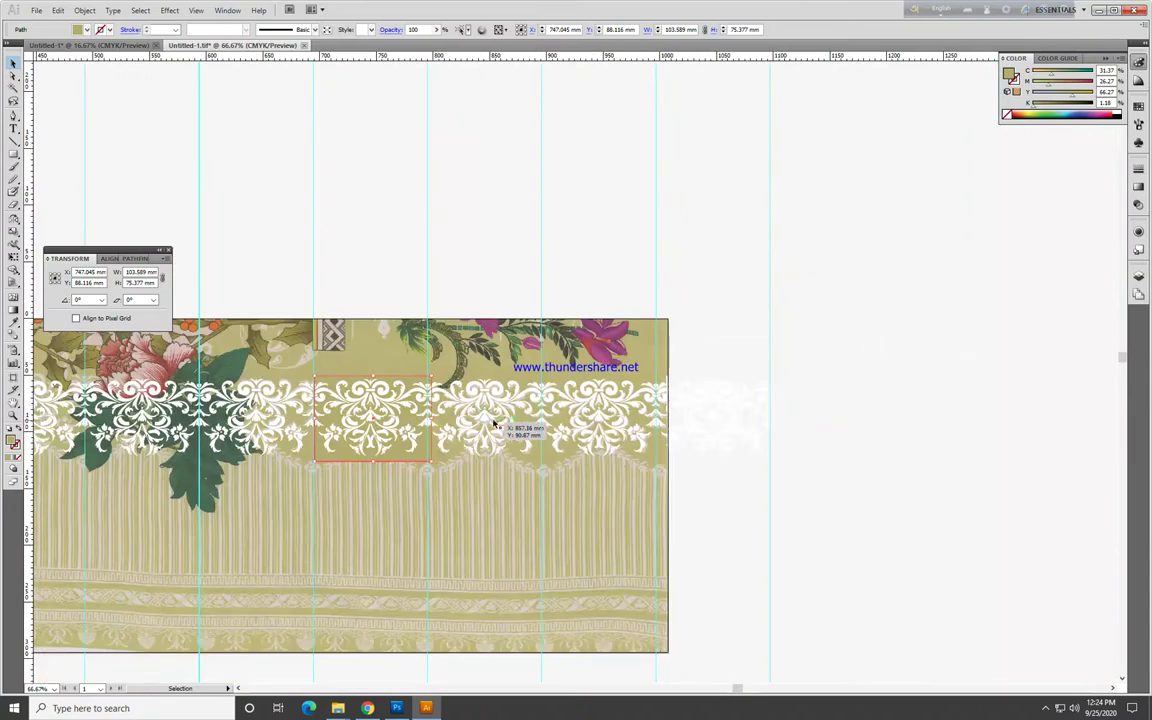
{"action": "left_click_drag", "start_coordinate": [432, 418], "coordinate": [769, 418]}
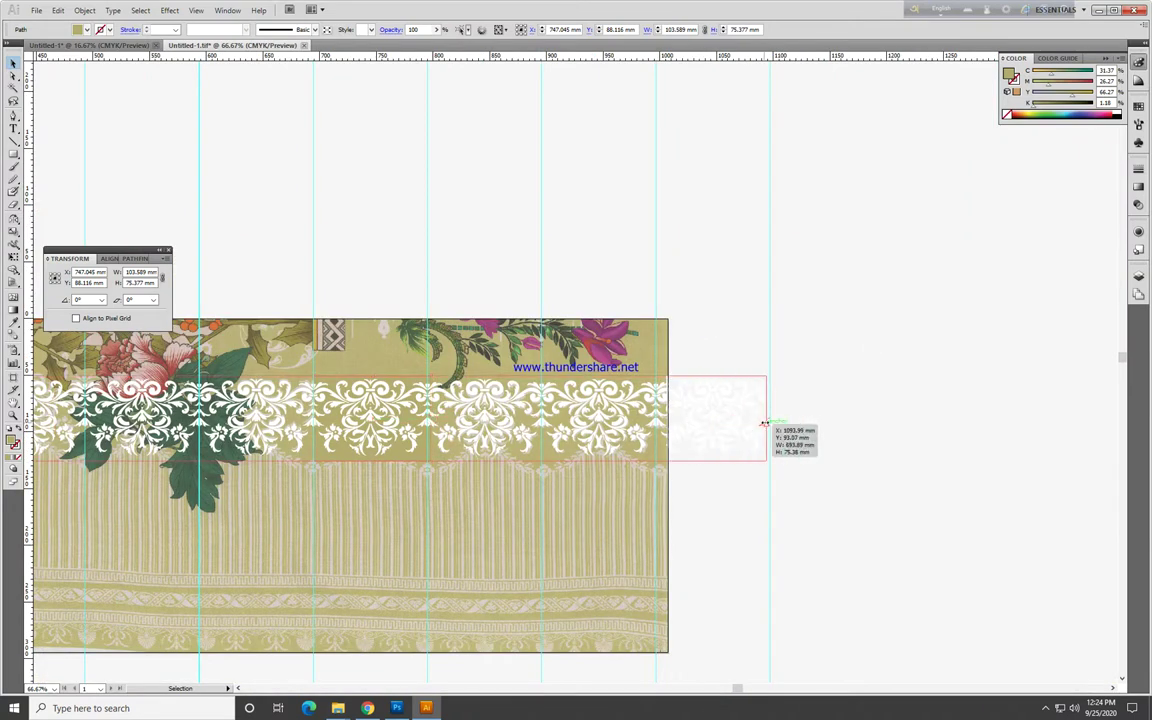
{"action": "left_click_drag", "start_coordinate": [500, 420], "coordinate": [930, 394]}
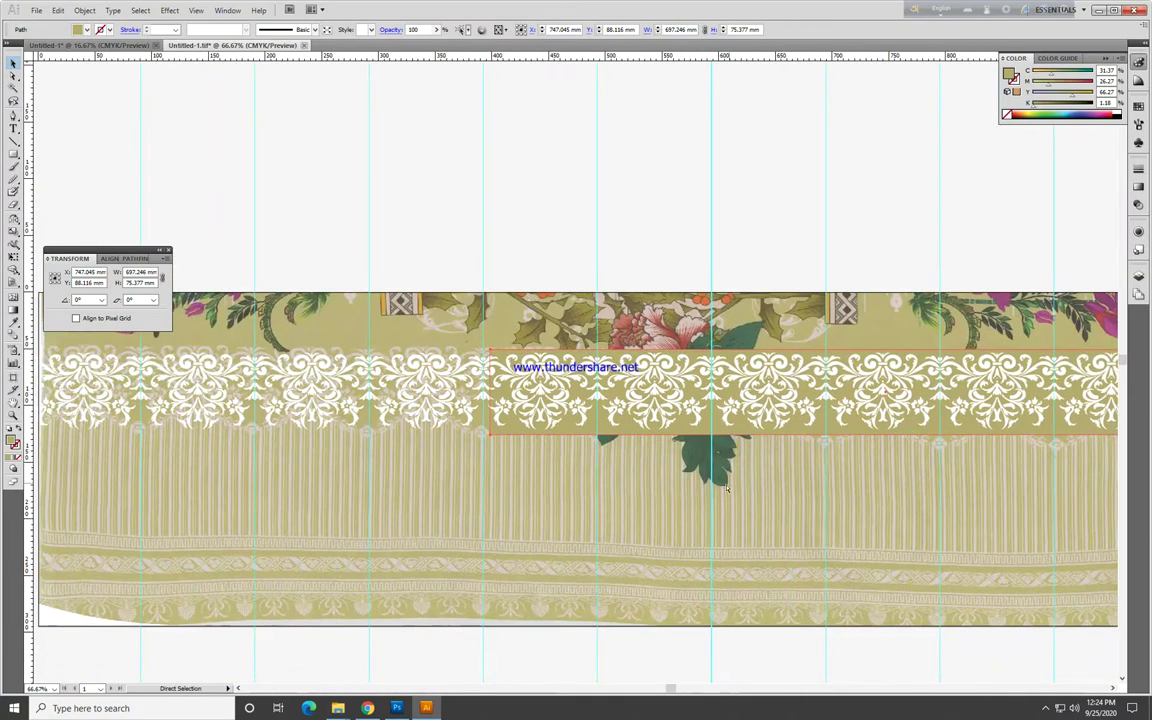
Step: Select the olive panel with the motifs, try moving the band up, then bring up the recorder controls
{"action": "key", "text": "v"}
{"action": "left_click_drag", "start_coordinate": [835, 409], "coordinate": [675, 407]}
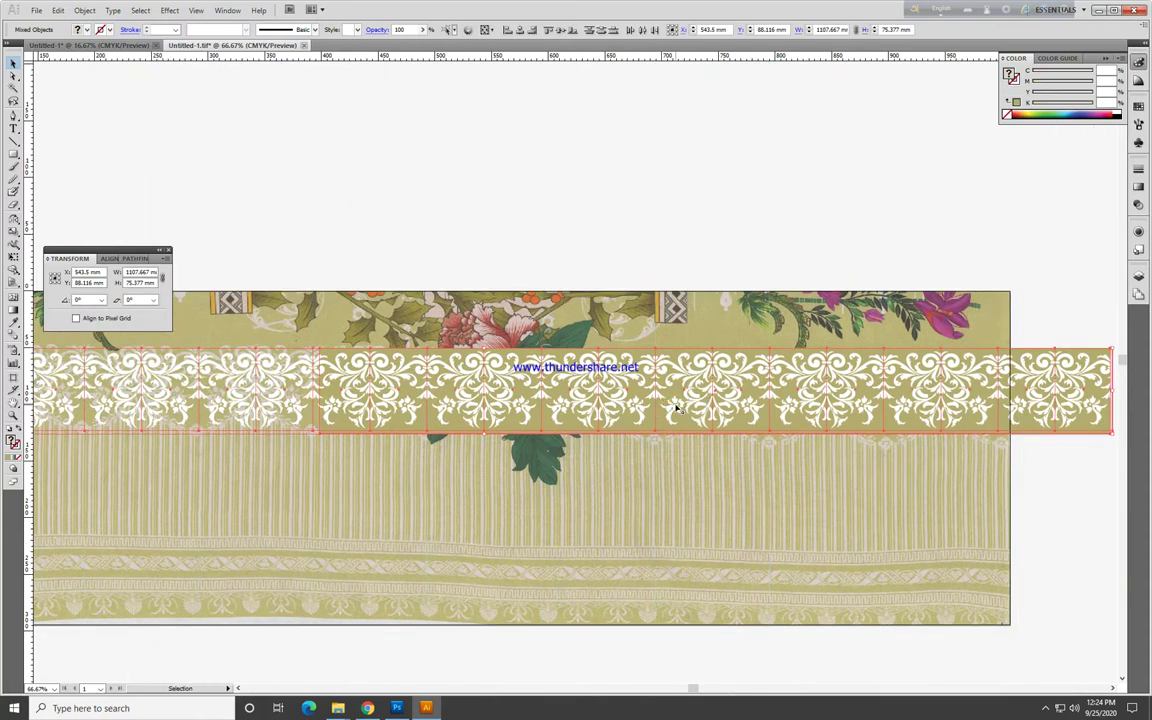
{"action": "key", "text": "ctrl+z"}
{"action": "key", "text": "ctrl+z"}
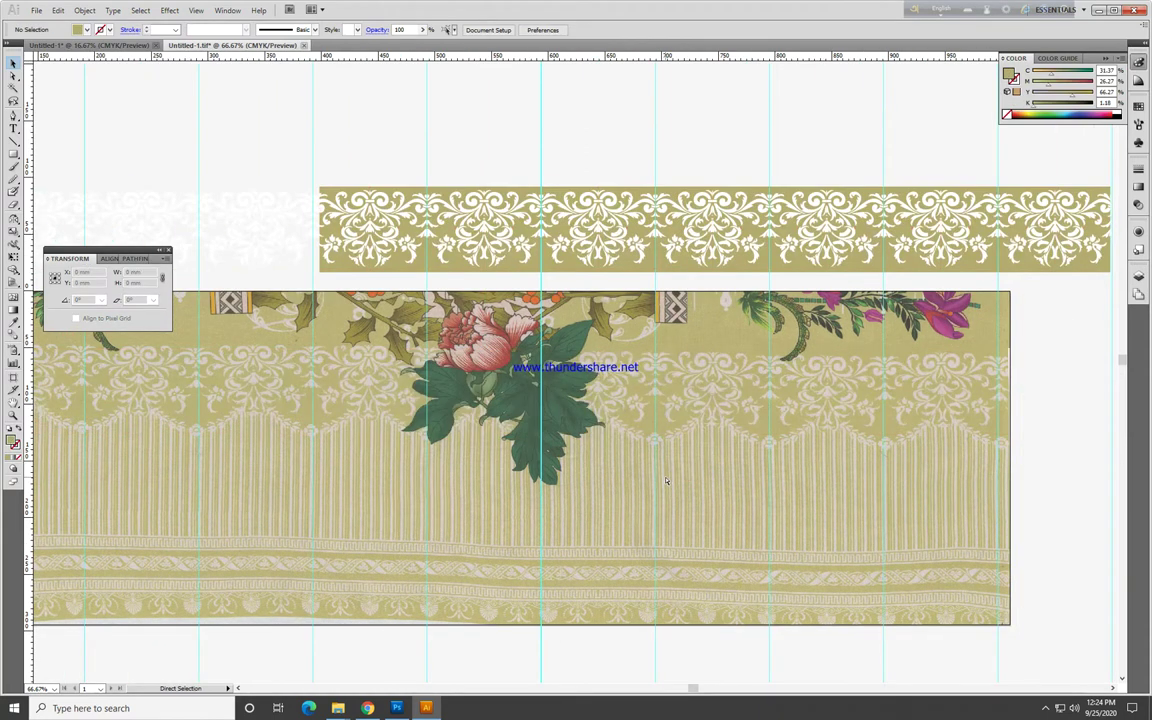
{"action": "key", "text": "m"}
{"action": "left_click_drag", "start_coordinate": [1055, 420], "coordinate": [1082, 465]}
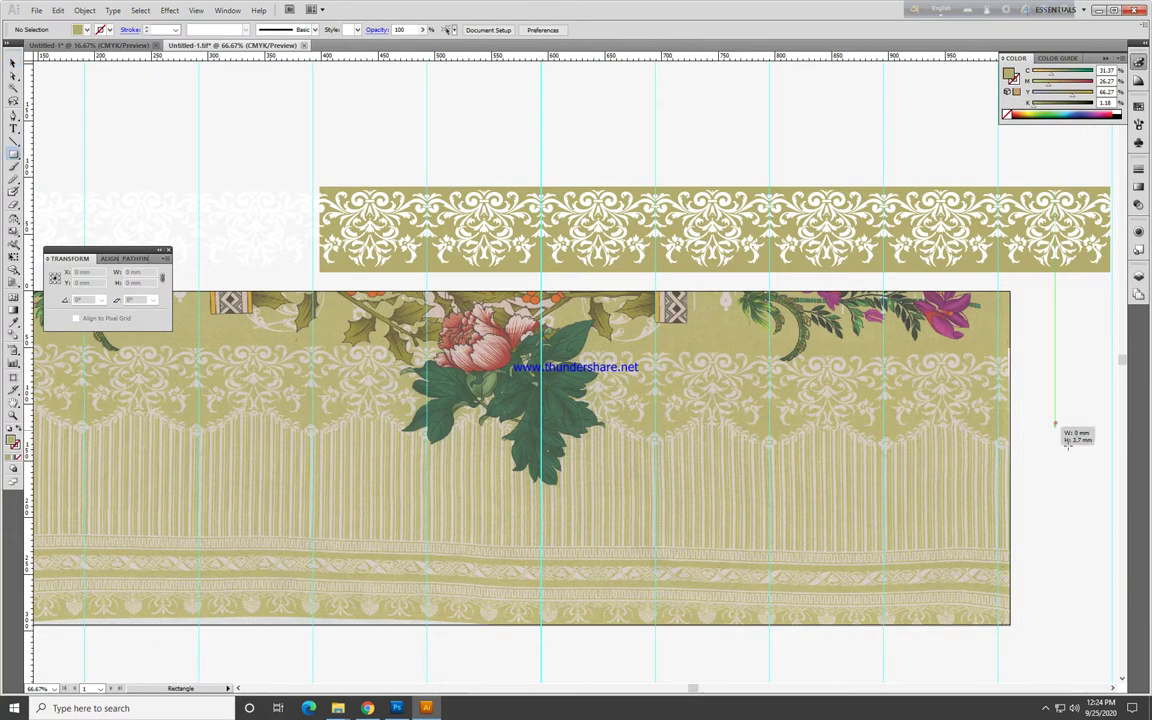
{"action": "key", "text": "ctrl+z"}
{"action": "left_click", "coordinate": [1047, 709]}
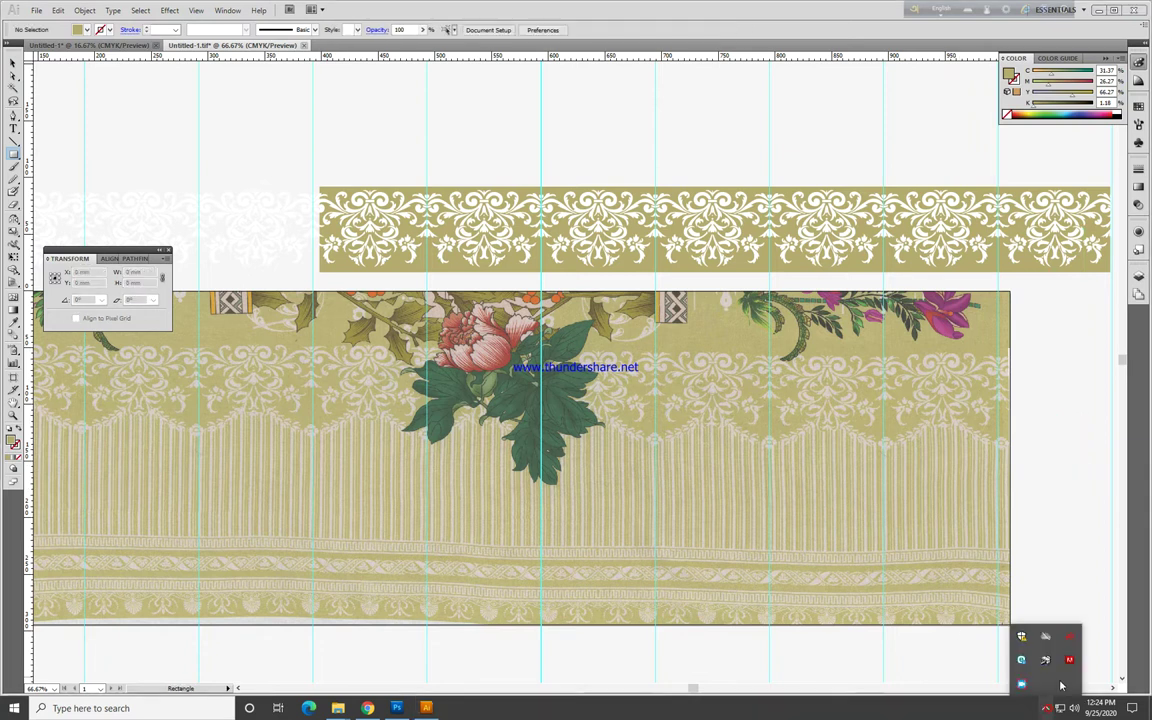
{"action": "left_click", "coordinate": [1028, 684]}
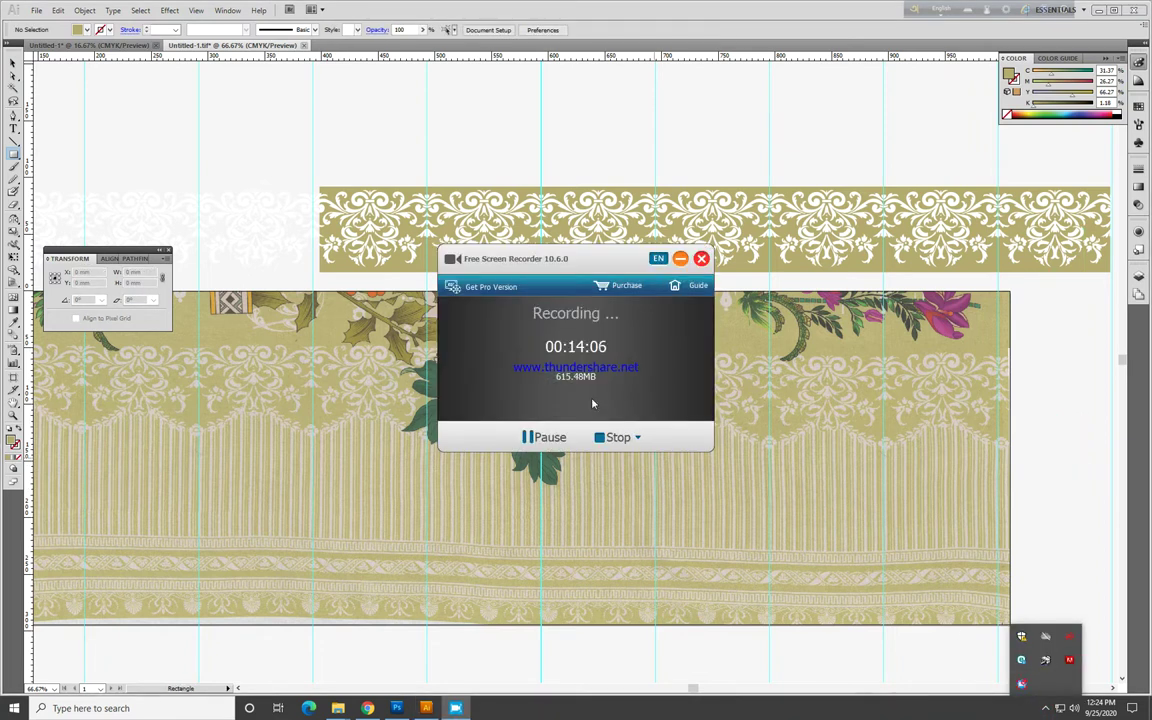